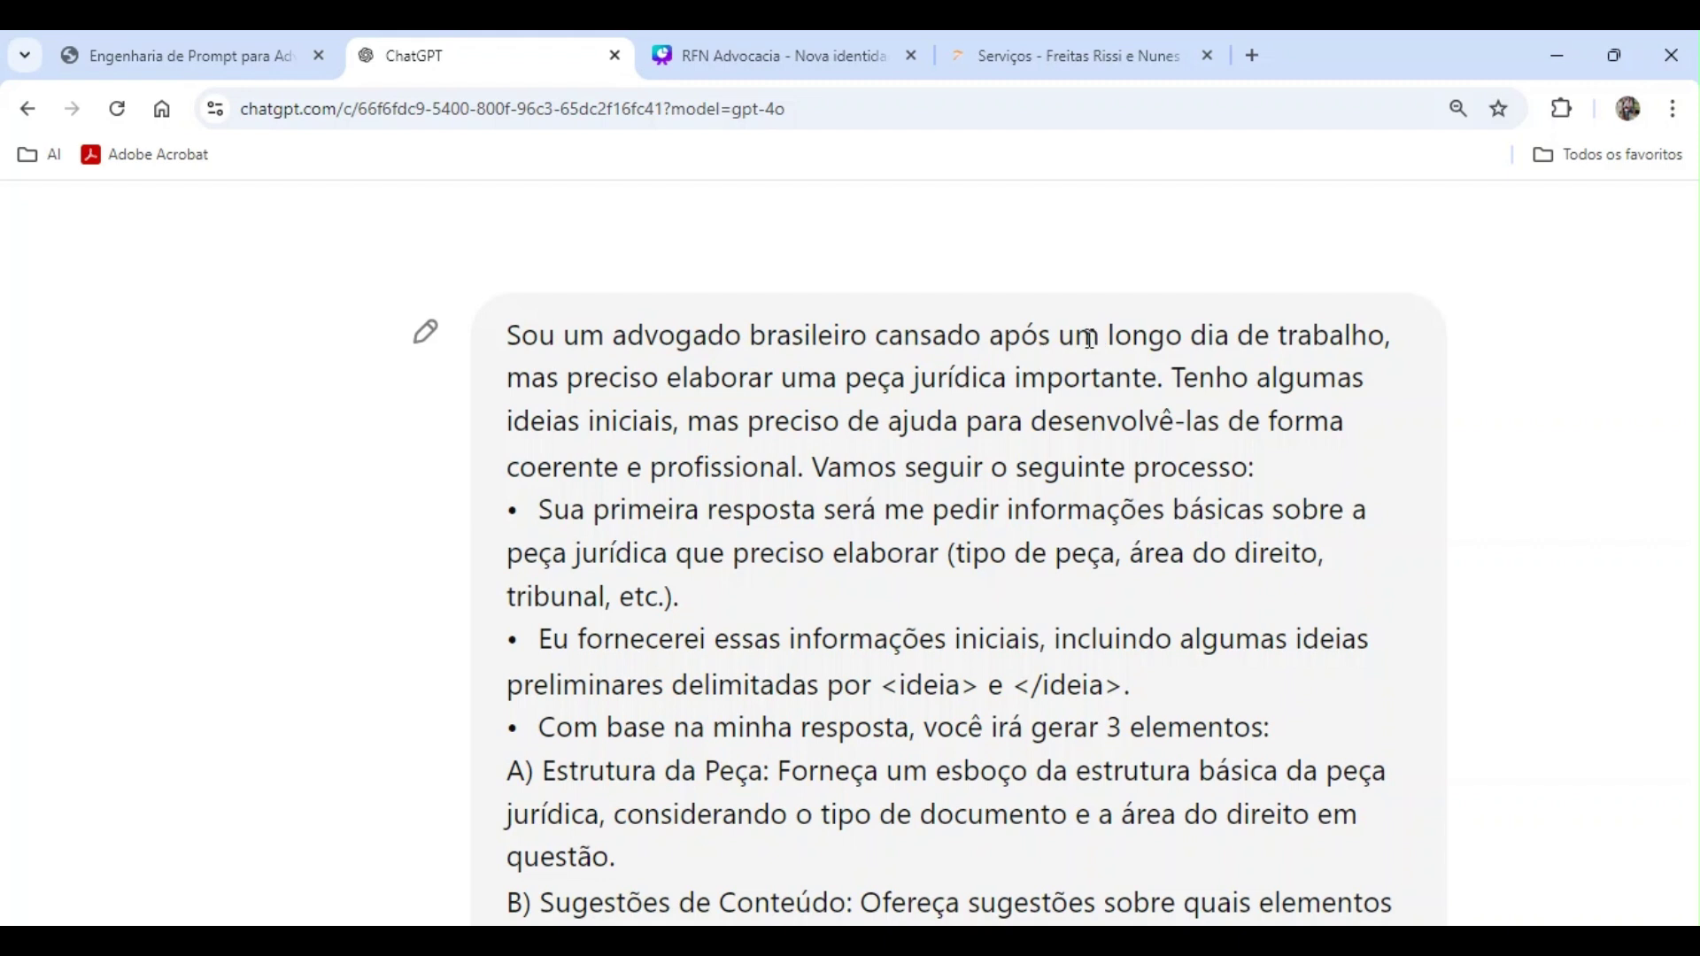
- Review the prompt's opening context and first bullet, which requests the document type, area of law and court
drag(1088, 343, 1384, 341)
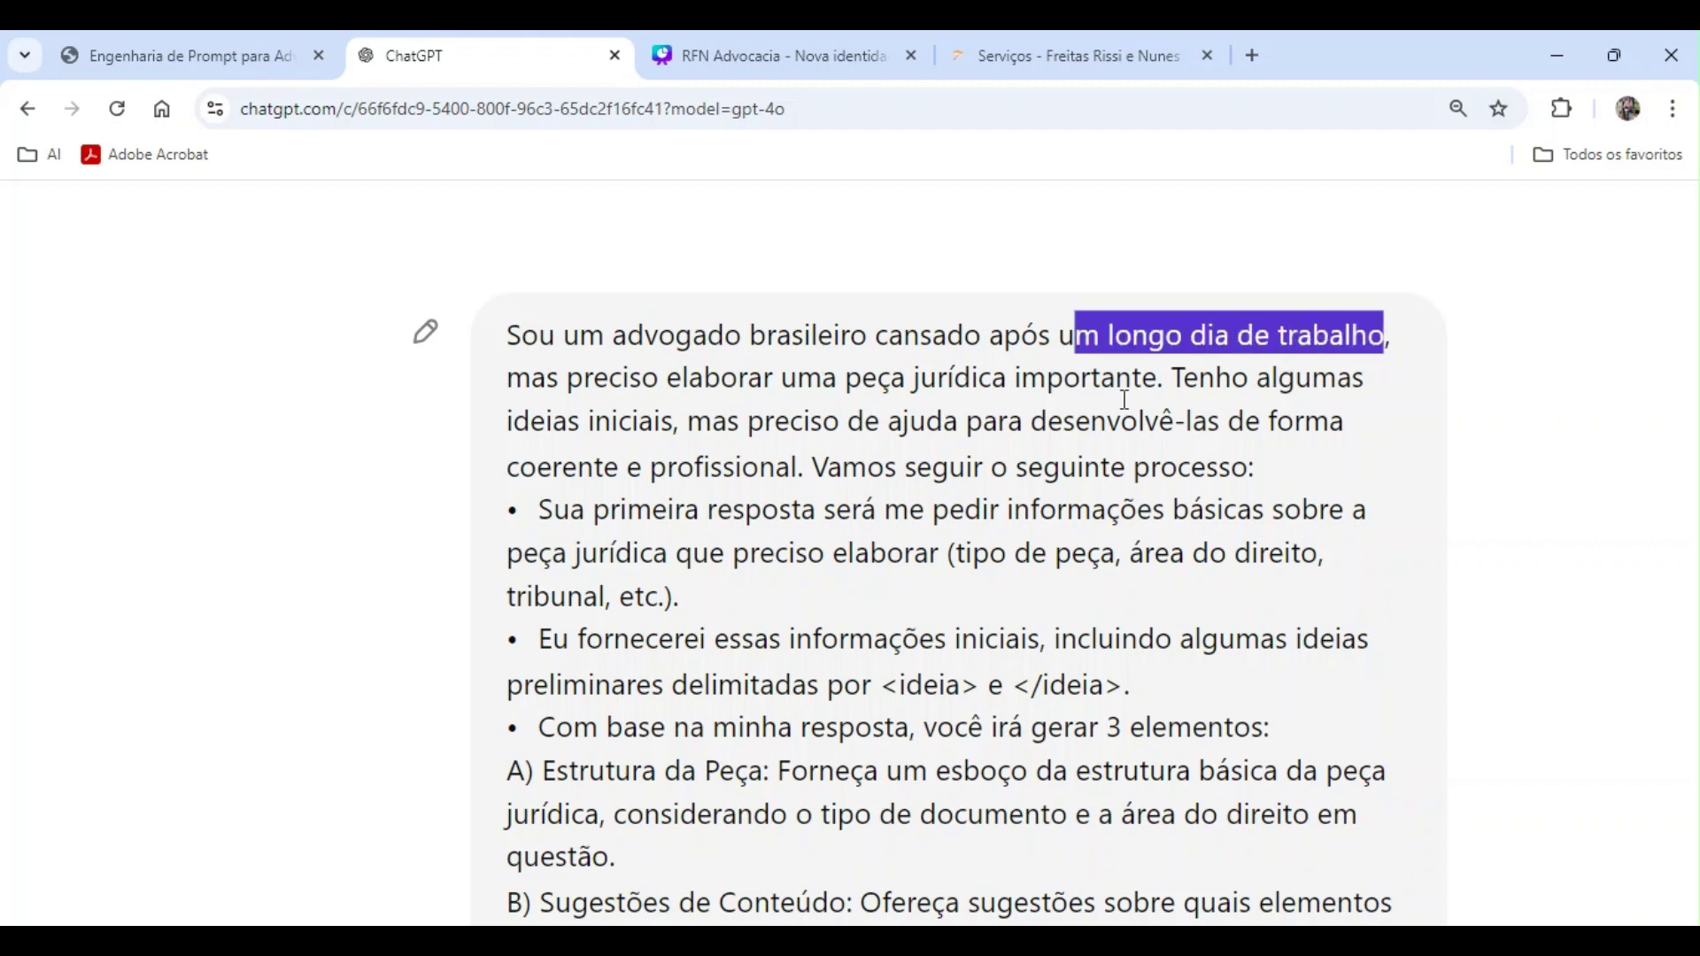
drag(514, 421, 1352, 422)
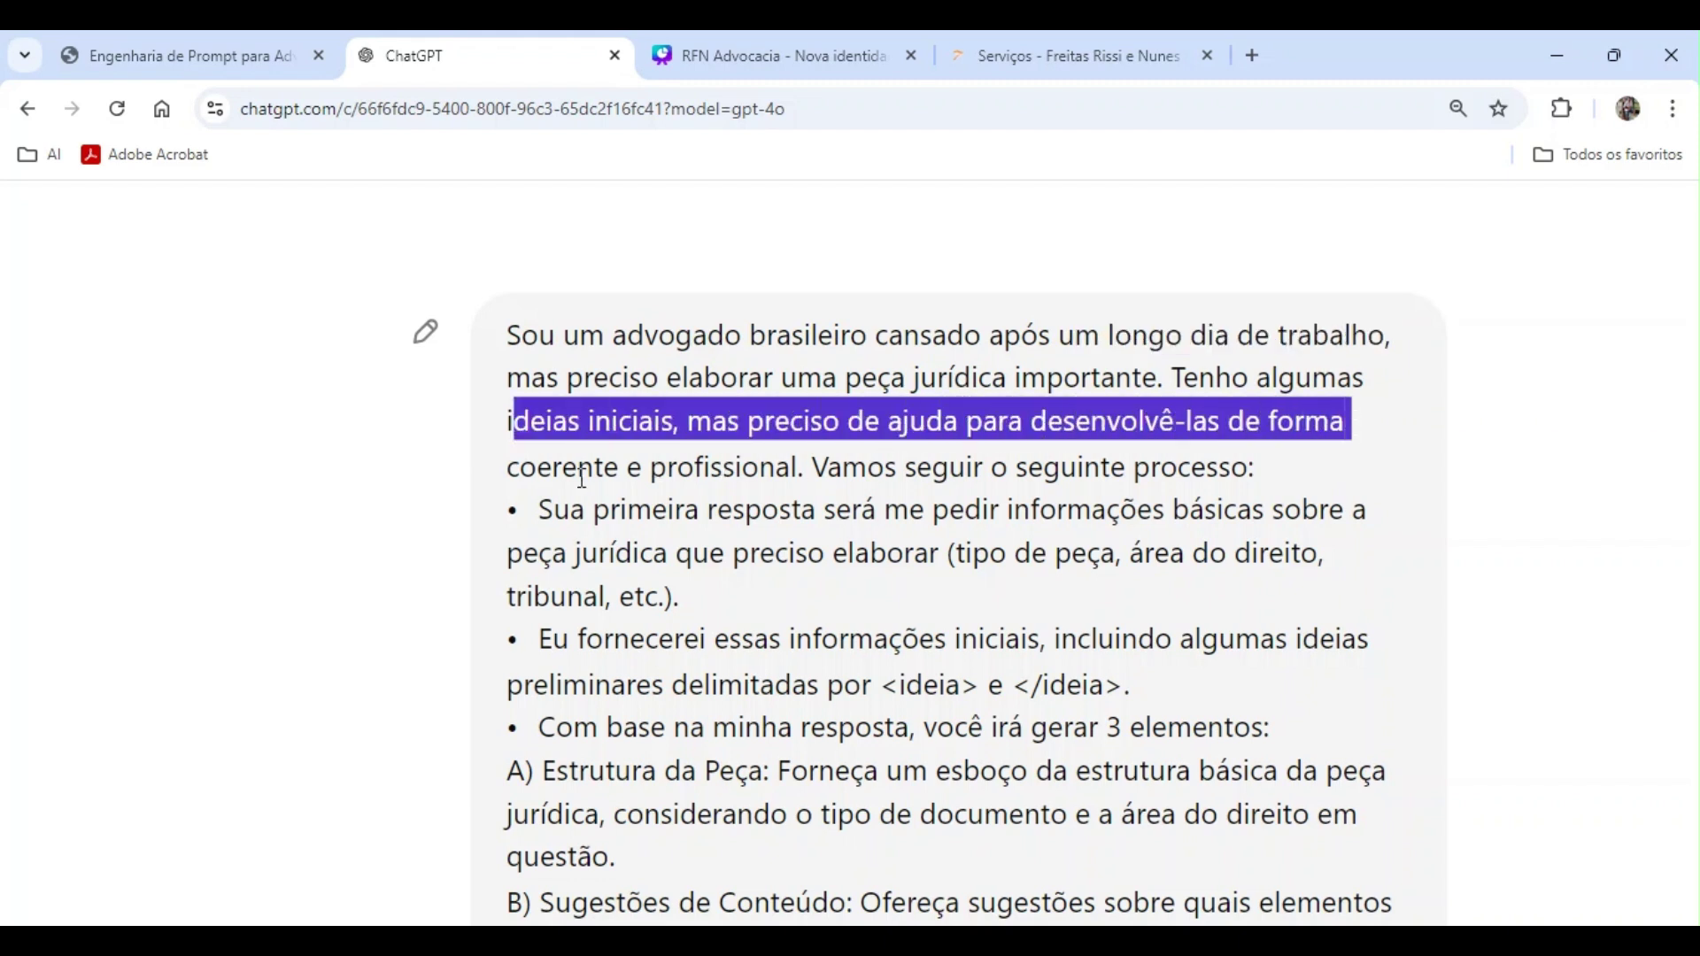
drag(826, 466, 1256, 470)
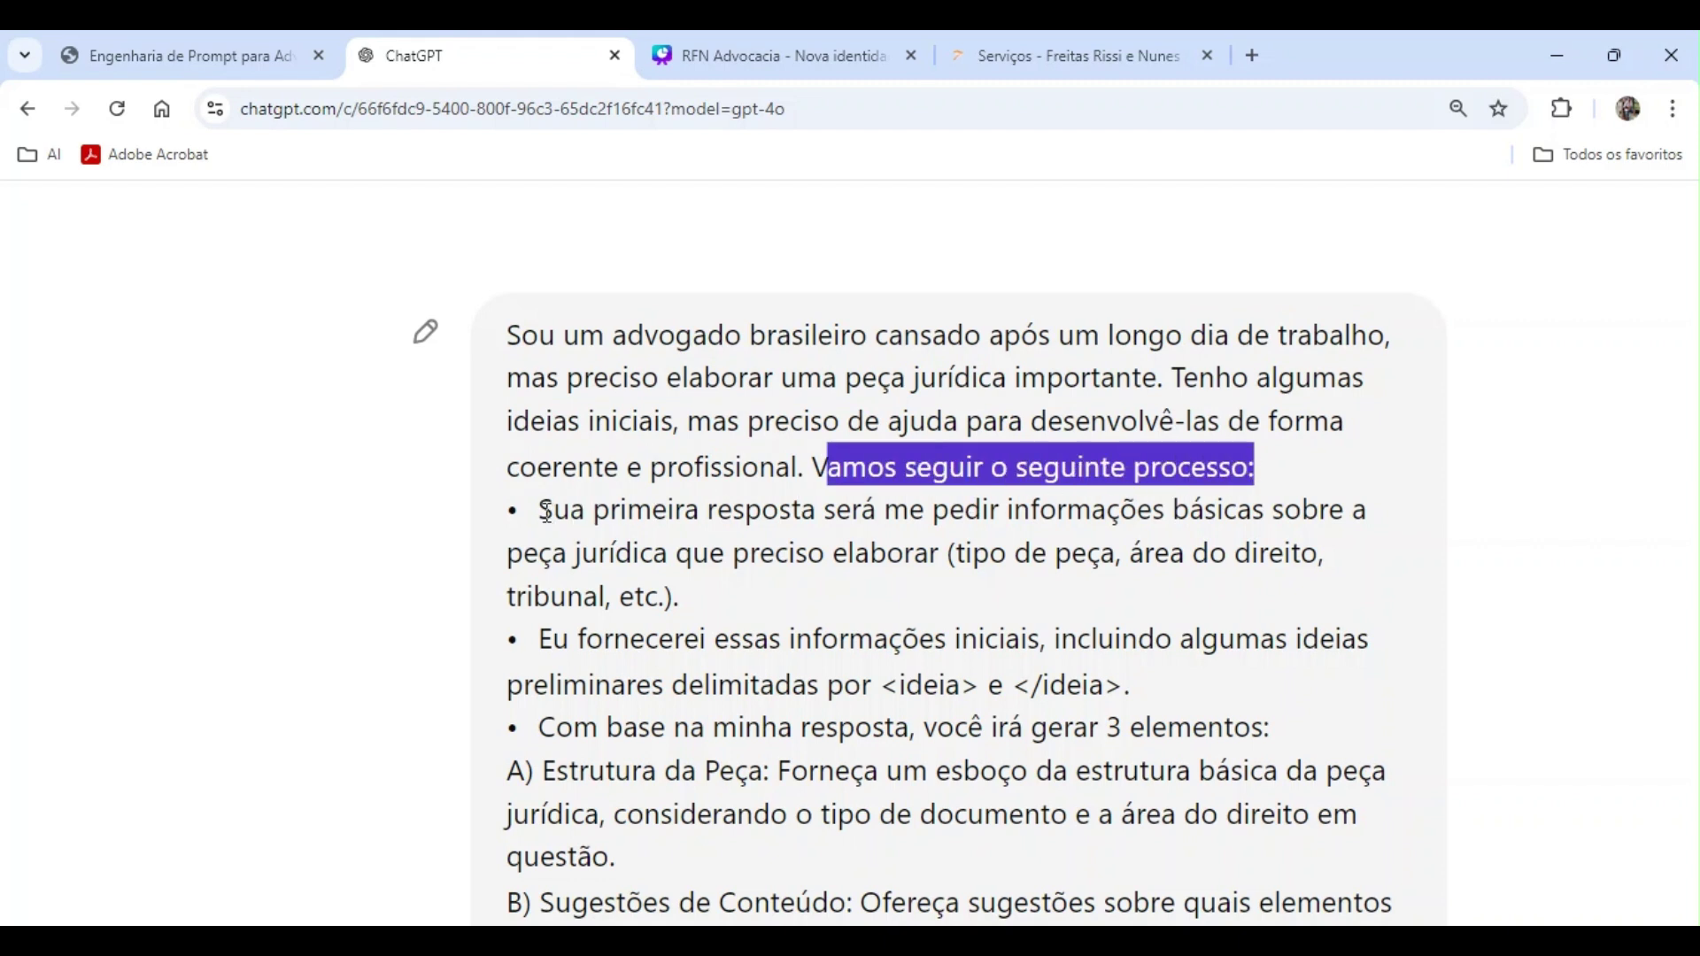
drag(546, 511, 938, 577)
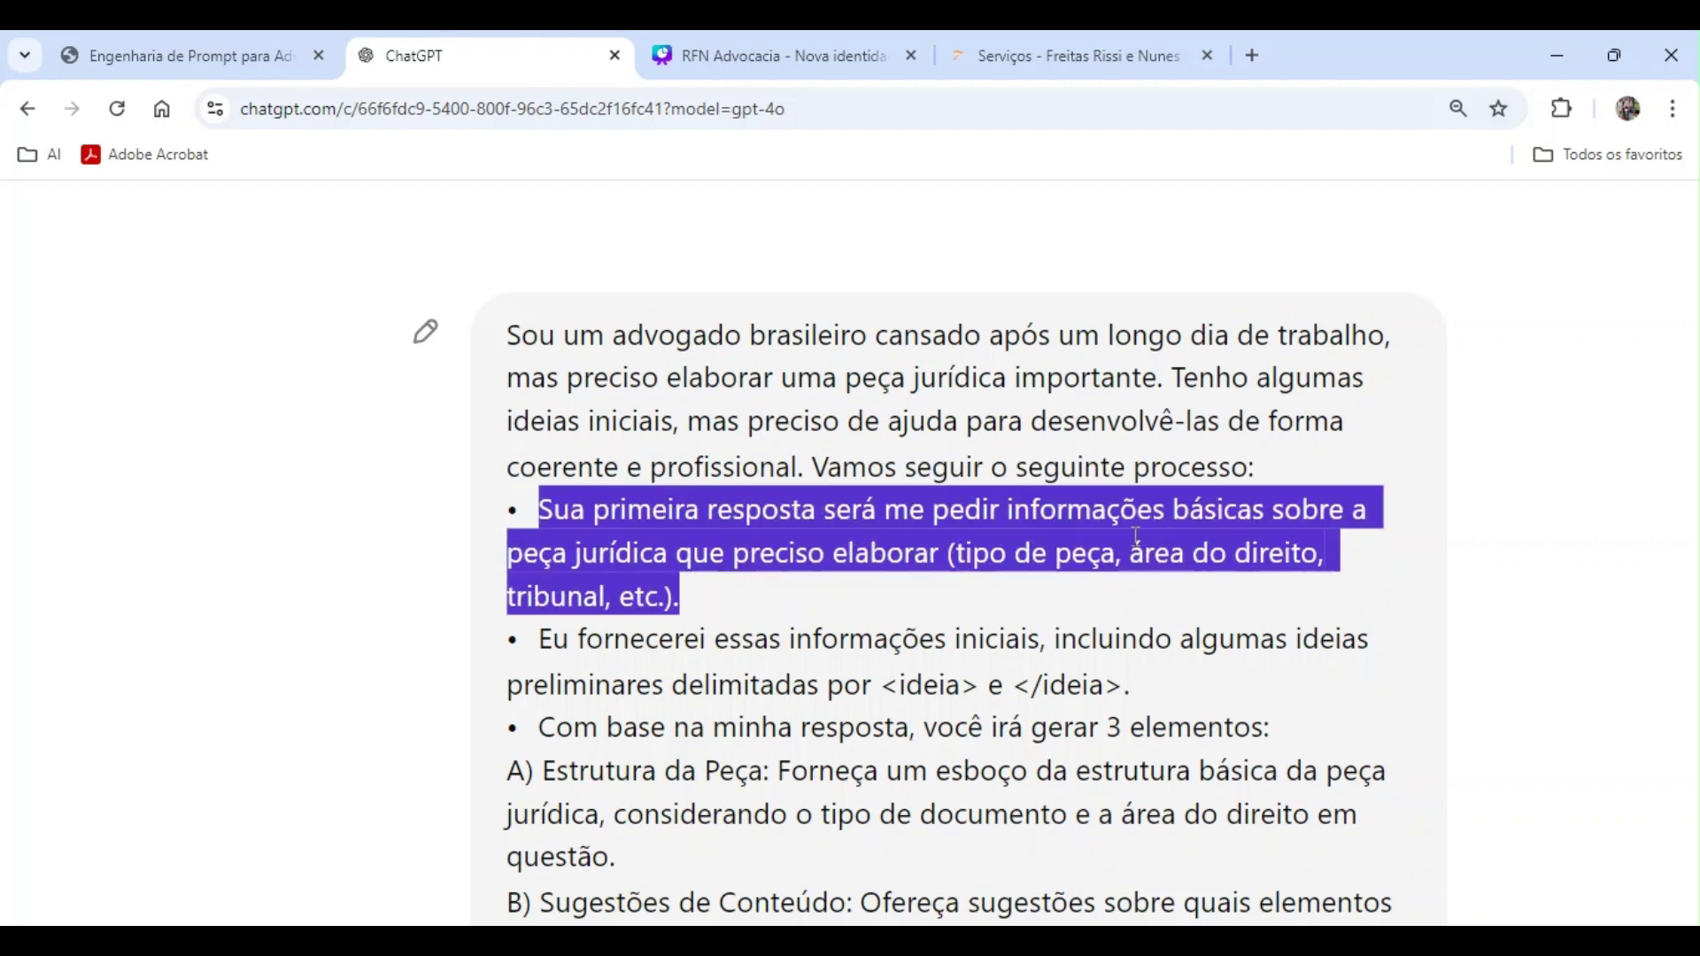
scroll(1187, 560, down, 1)
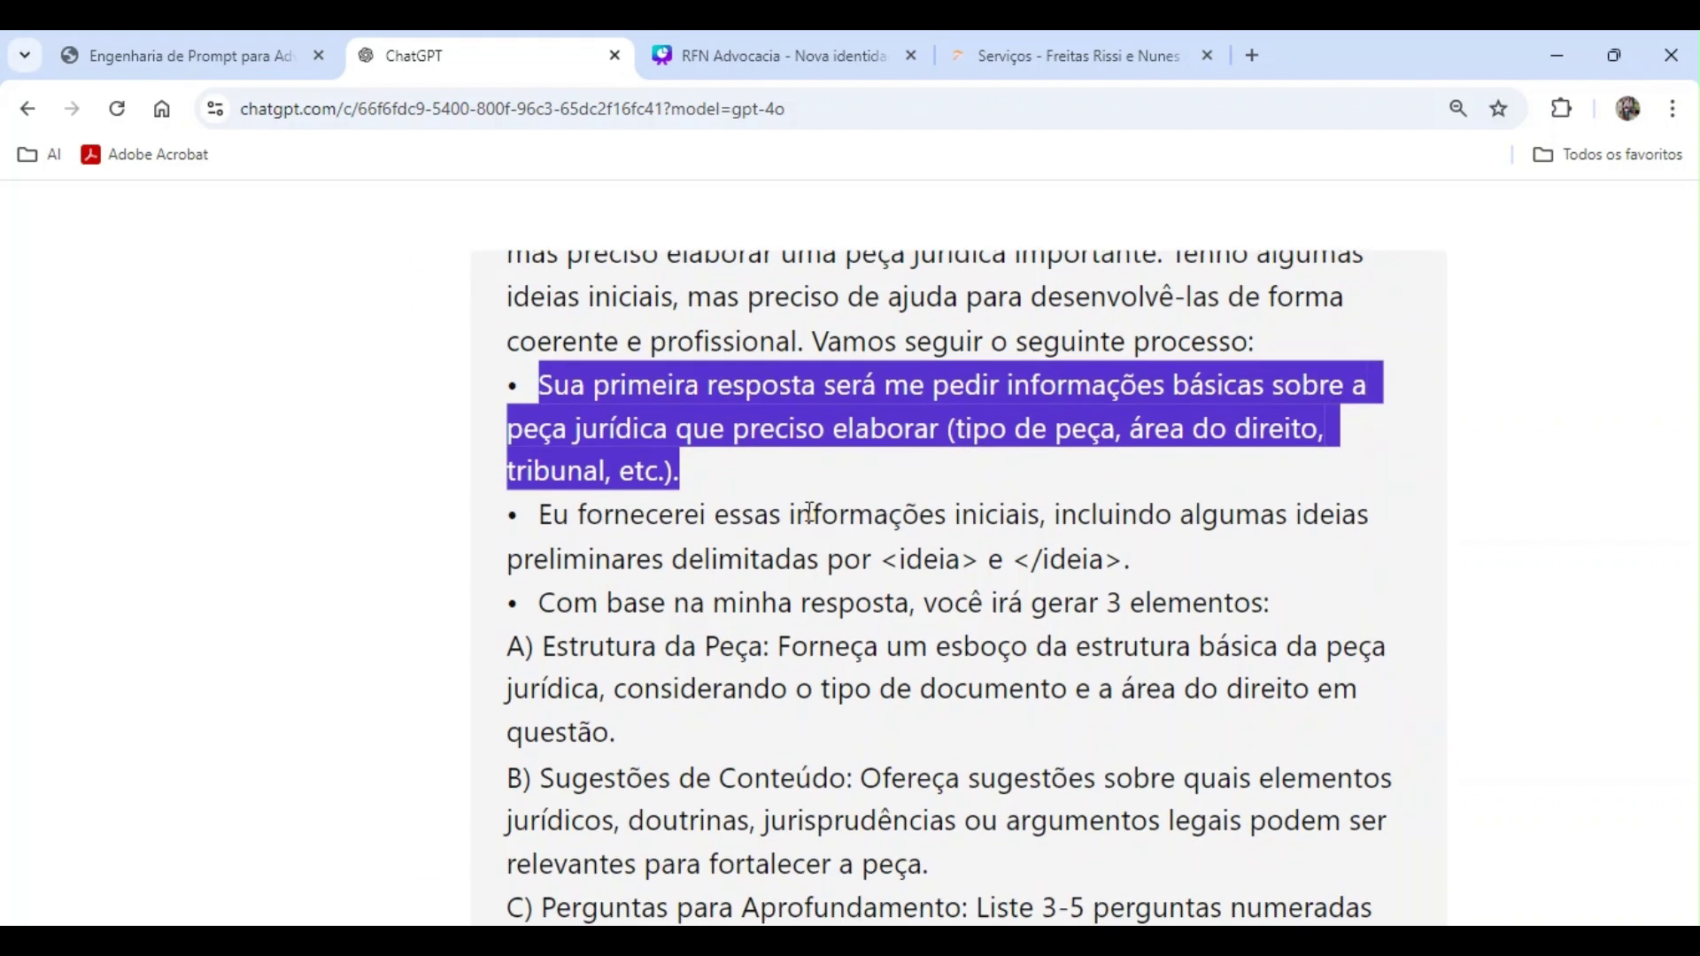
click(986, 434)
drag(1148, 432, 1268, 432)
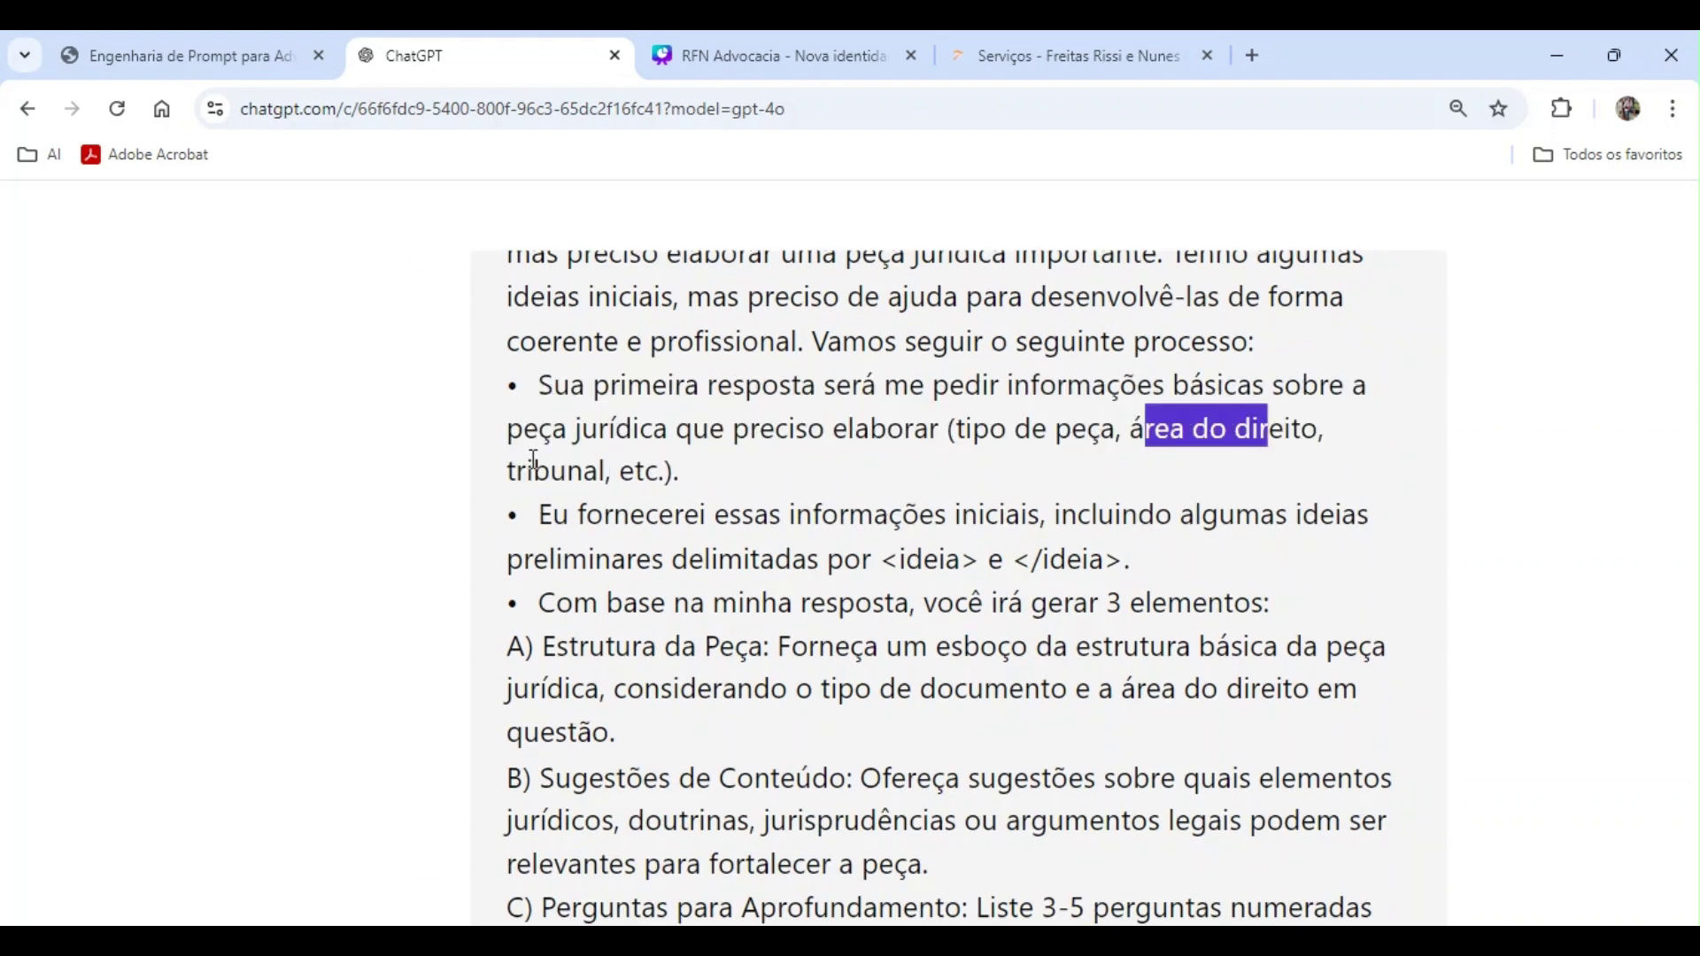
drag(534, 461, 618, 470)
- Examine the instruction on supplying initial information and preliminary ideas delimited by <ideia> and </ideia>
drag(553, 517, 1105, 551)
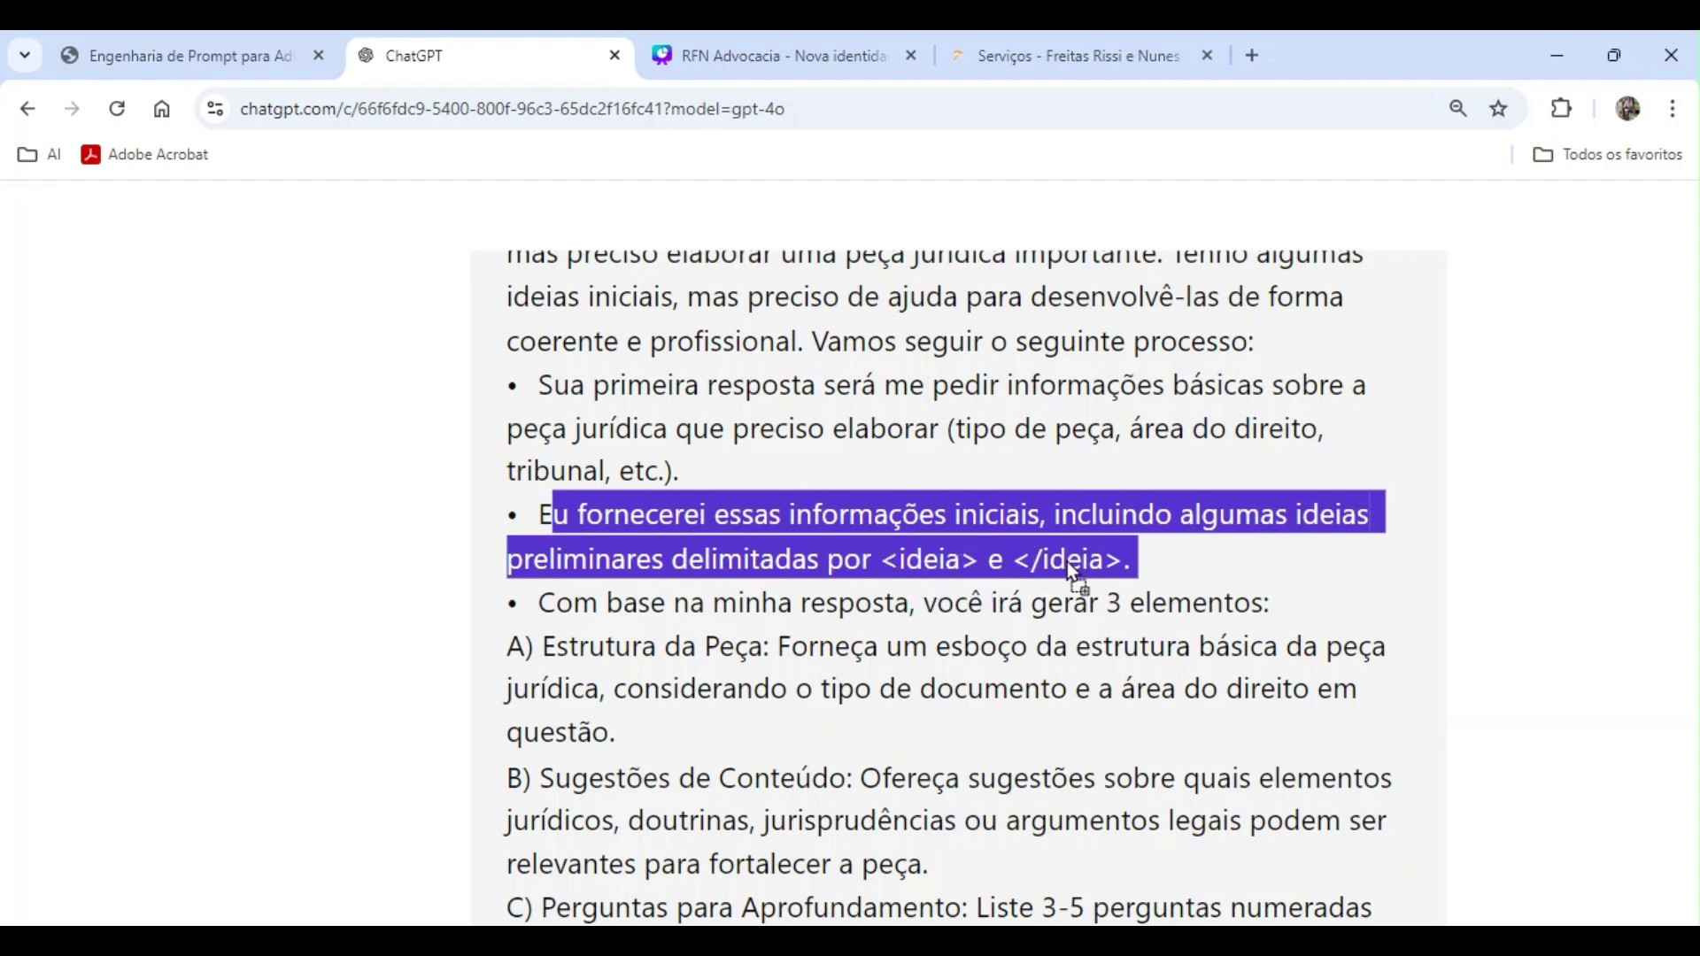
click(1036, 560)
click(1038, 560)
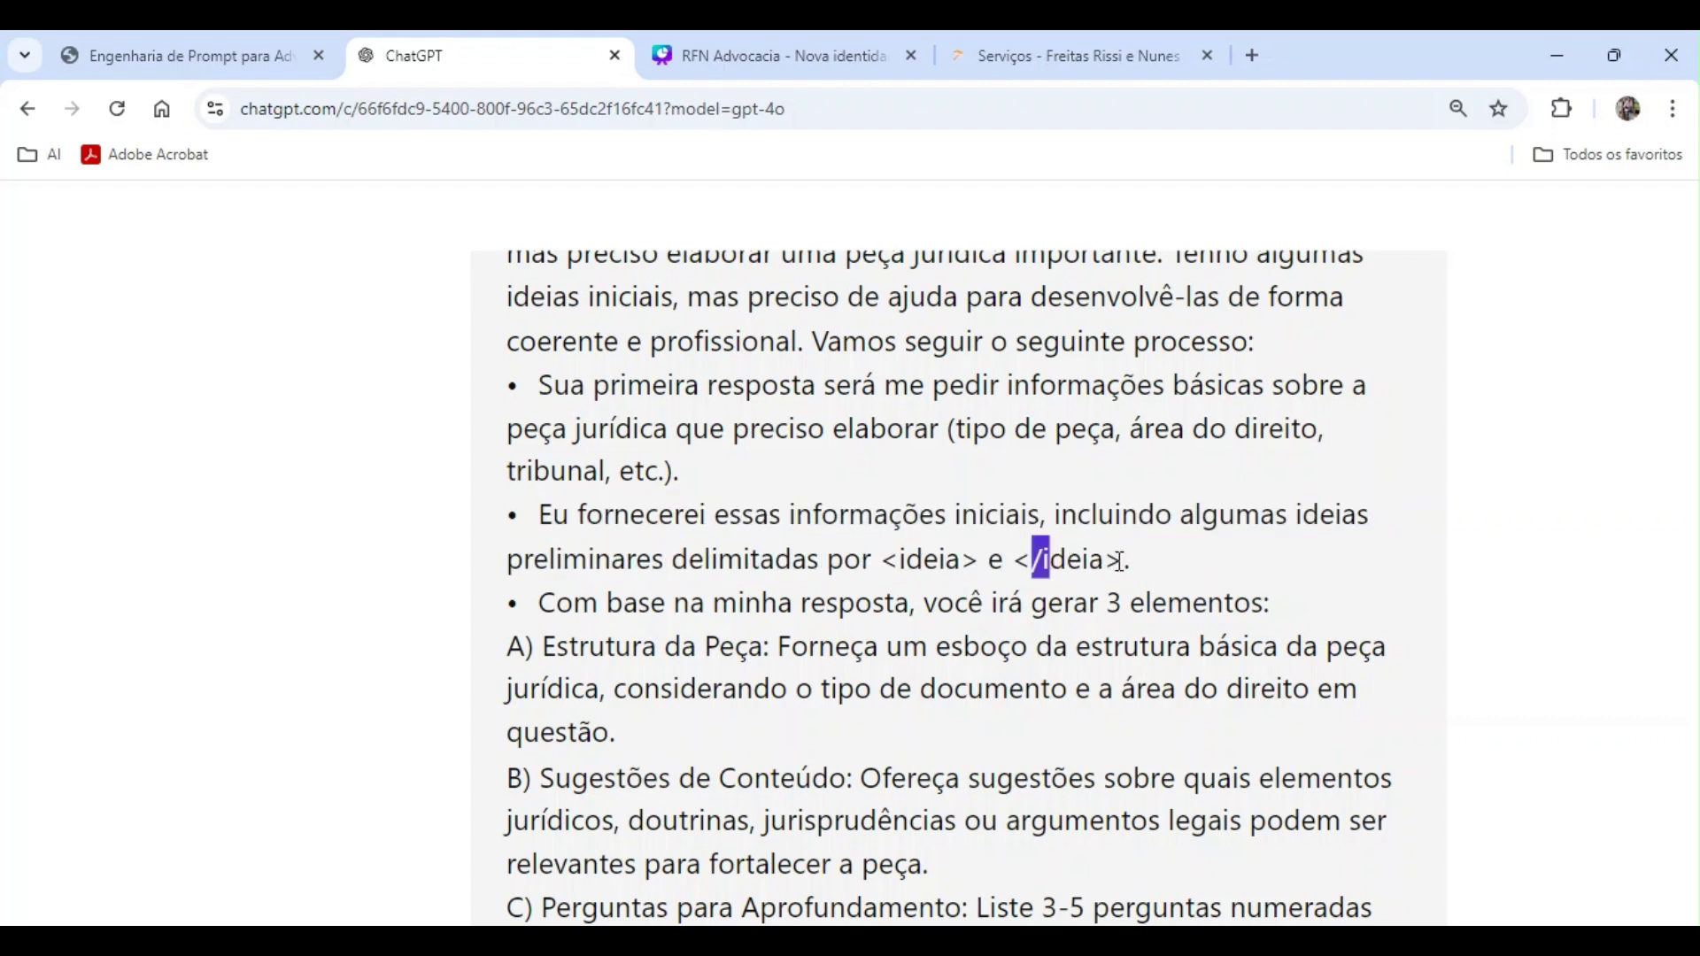
text(/)
click(1127, 561)
drag(1122, 561, 891, 554)
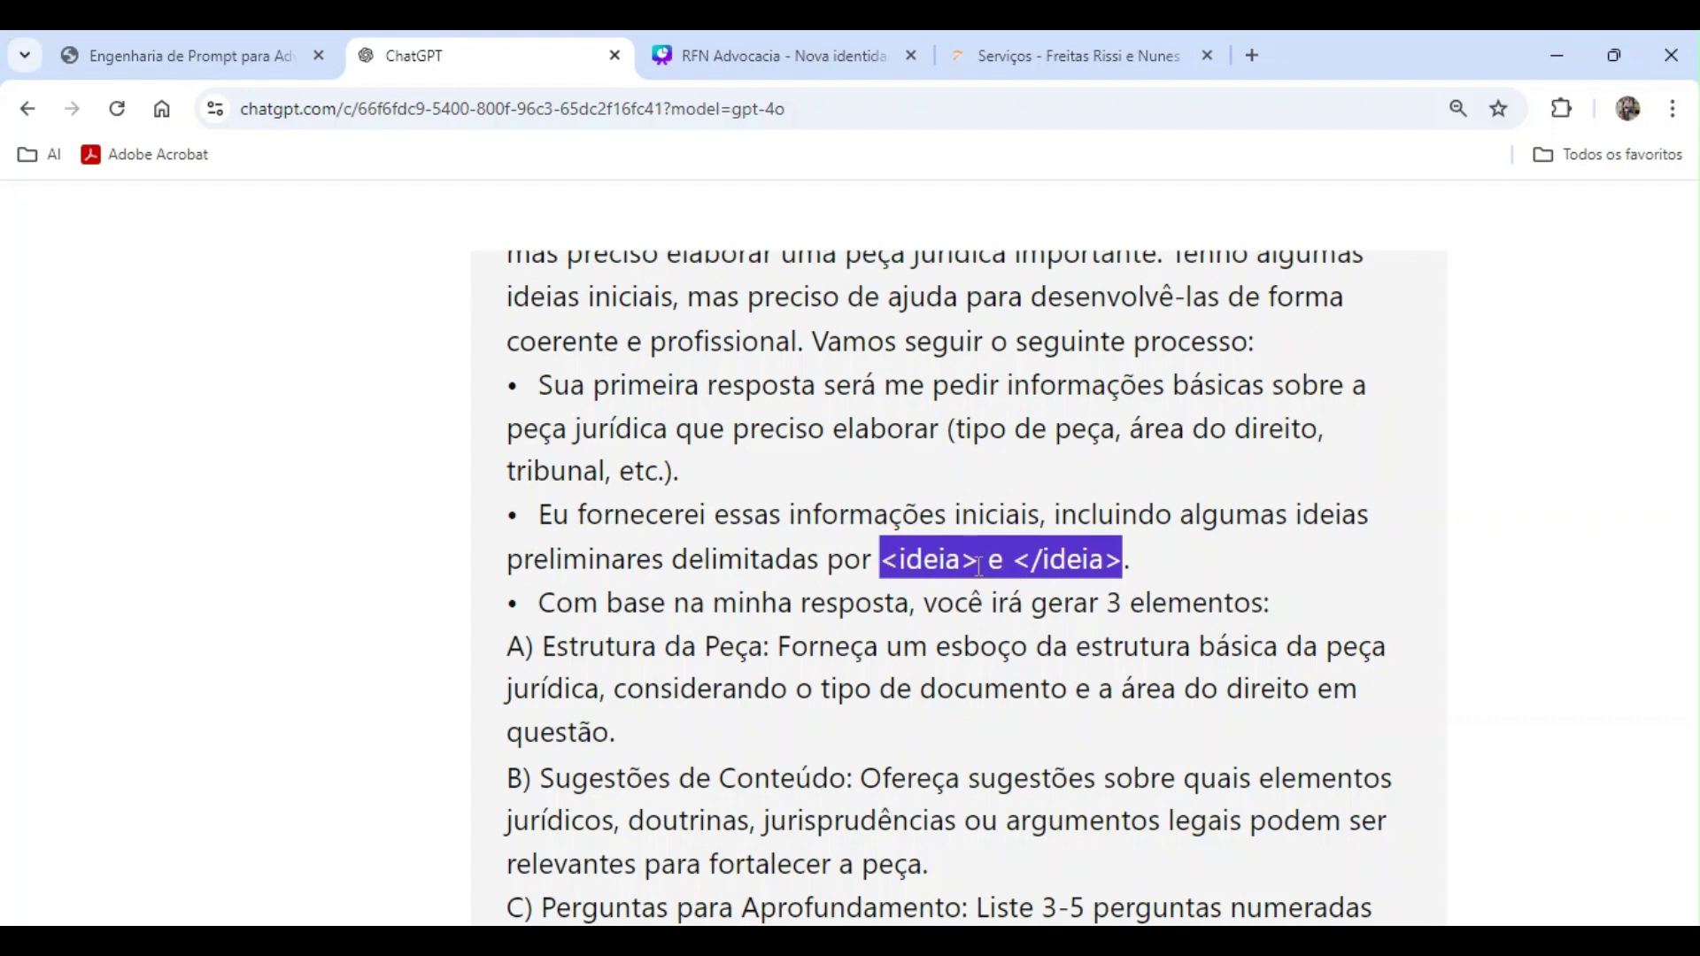
click(930, 565)
drag(889, 565, 1141, 576)
- Review the three elements the prompt requests: Estrutura da Peça, Sugestões de Conteúdo and Perguntas para Aprofundamento
scroll(1045, 565, down, 1)
drag(691, 478, 1207, 485)
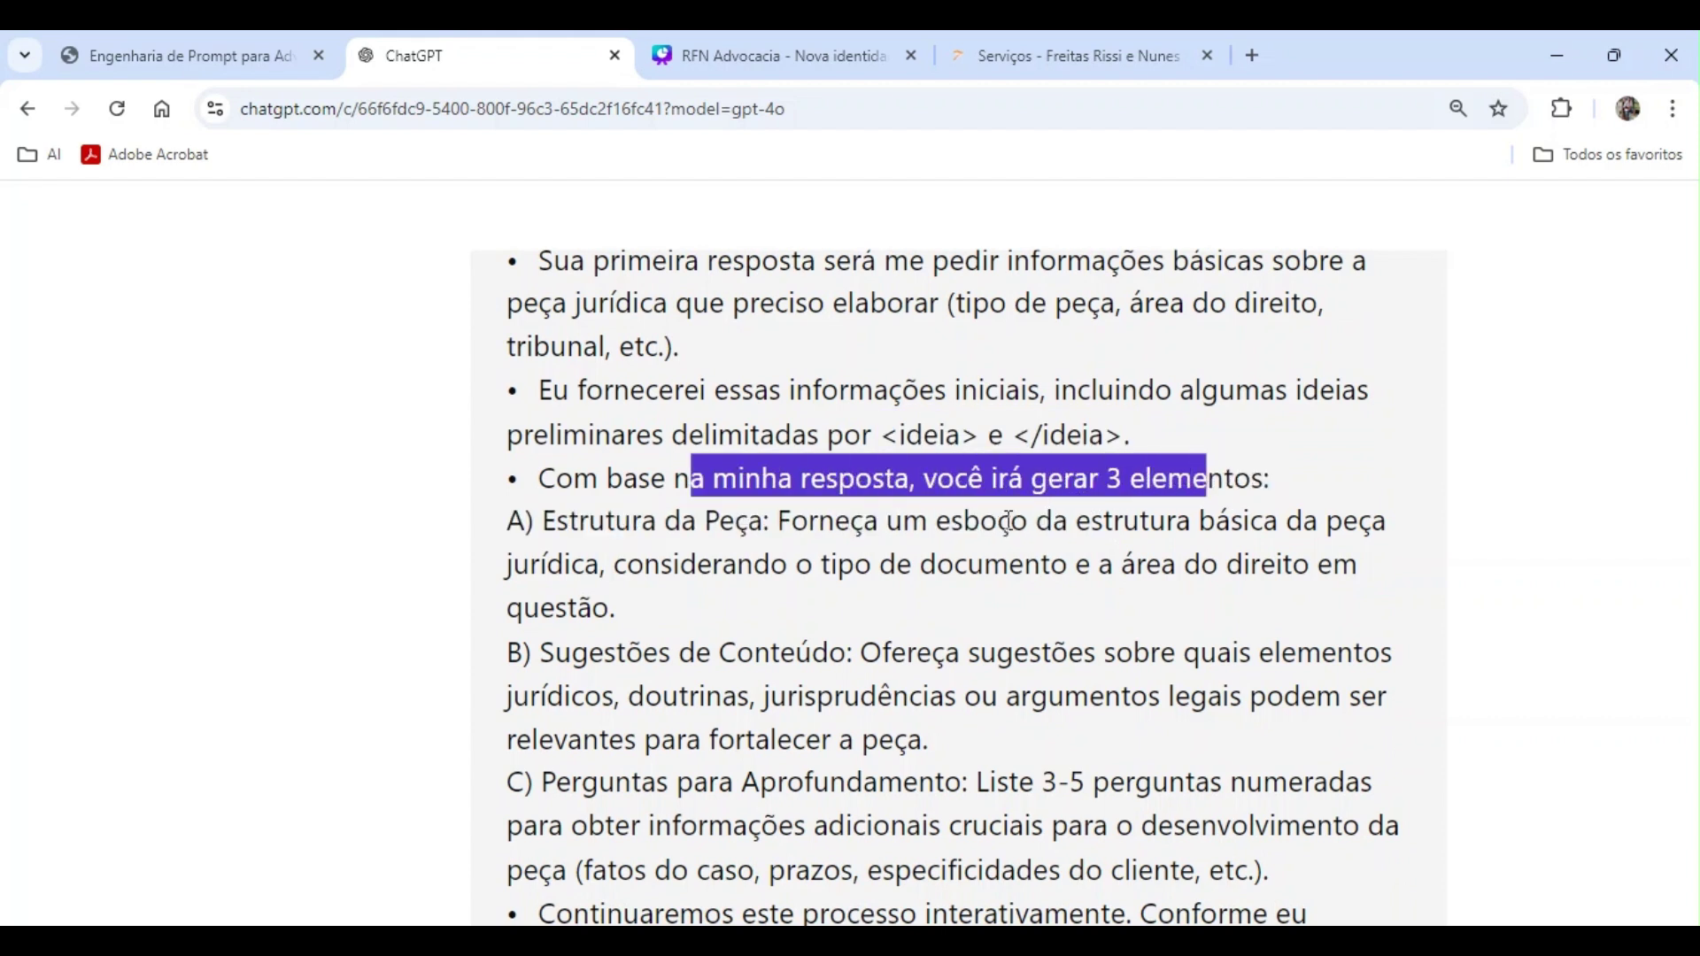
drag(708, 524, 901, 530)
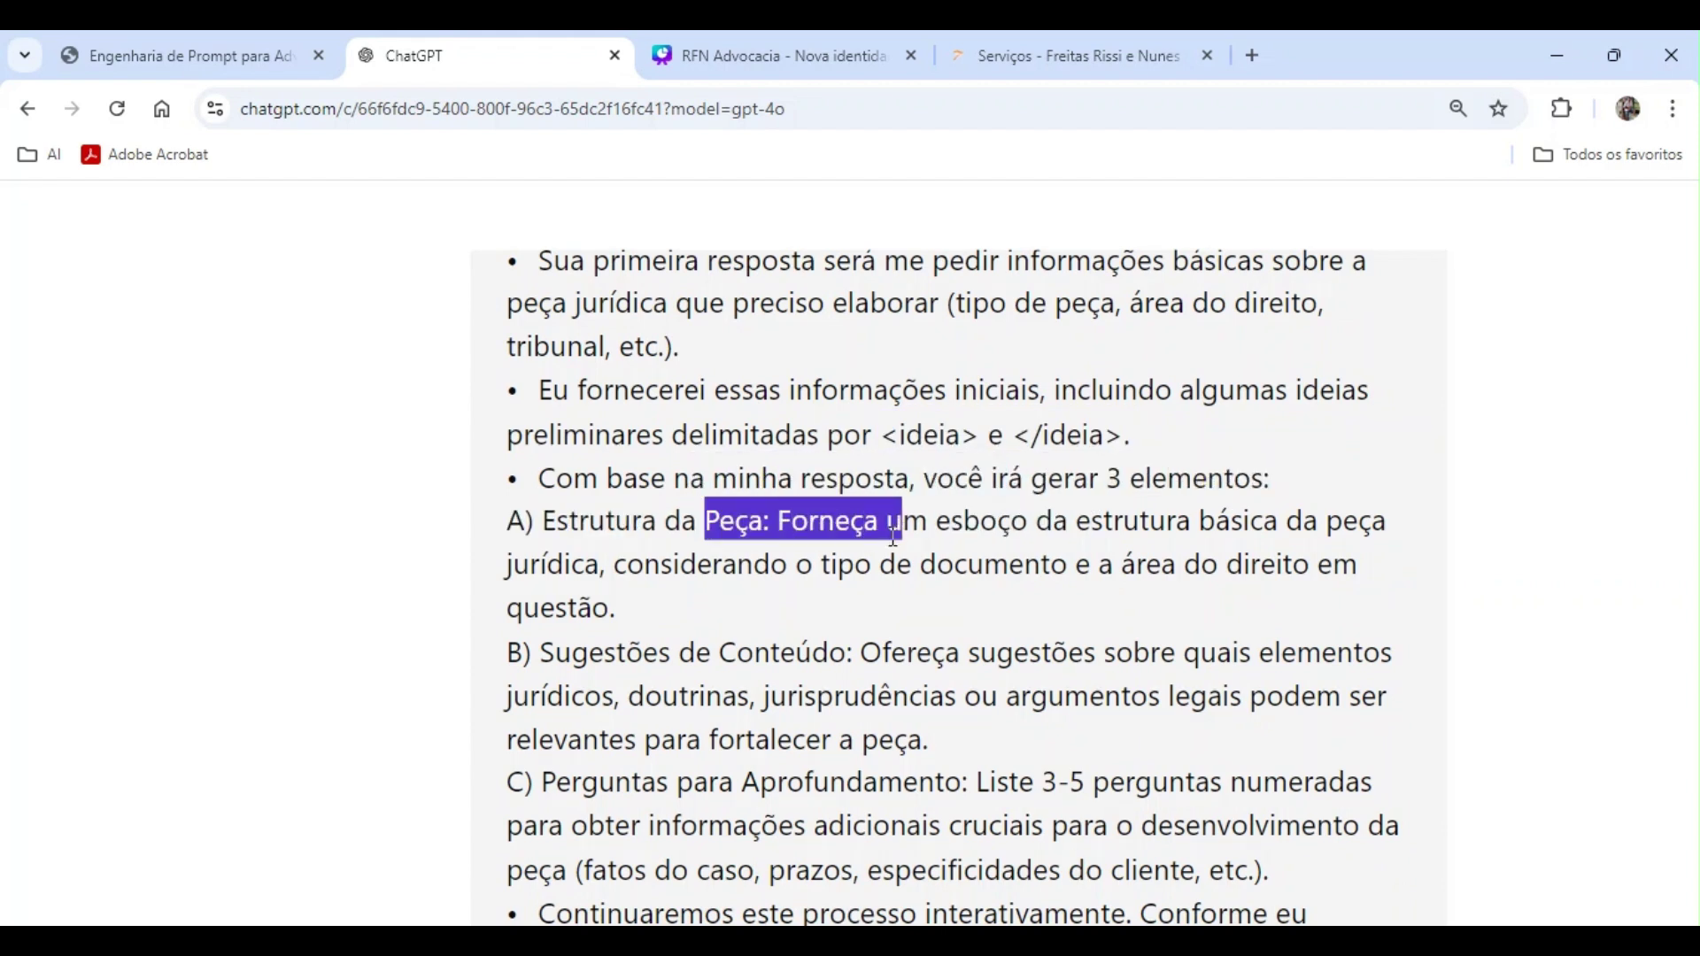
click(693, 635)
scroll(863, 642, down, 3)
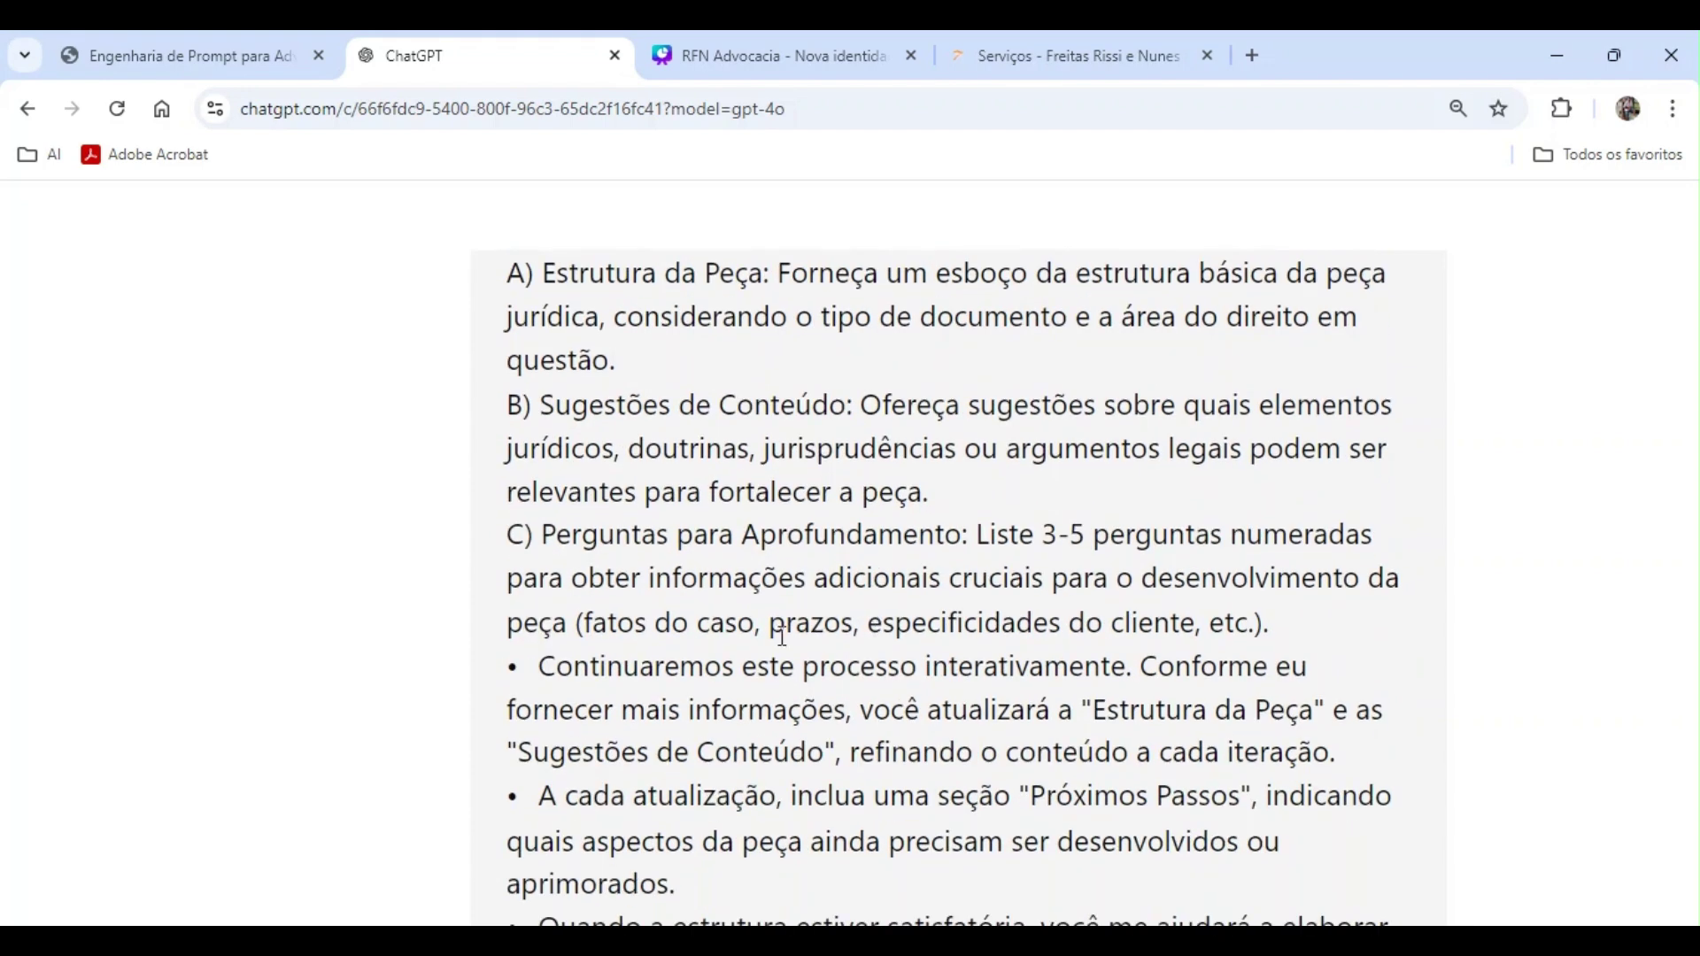
drag(587, 551, 947, 563)
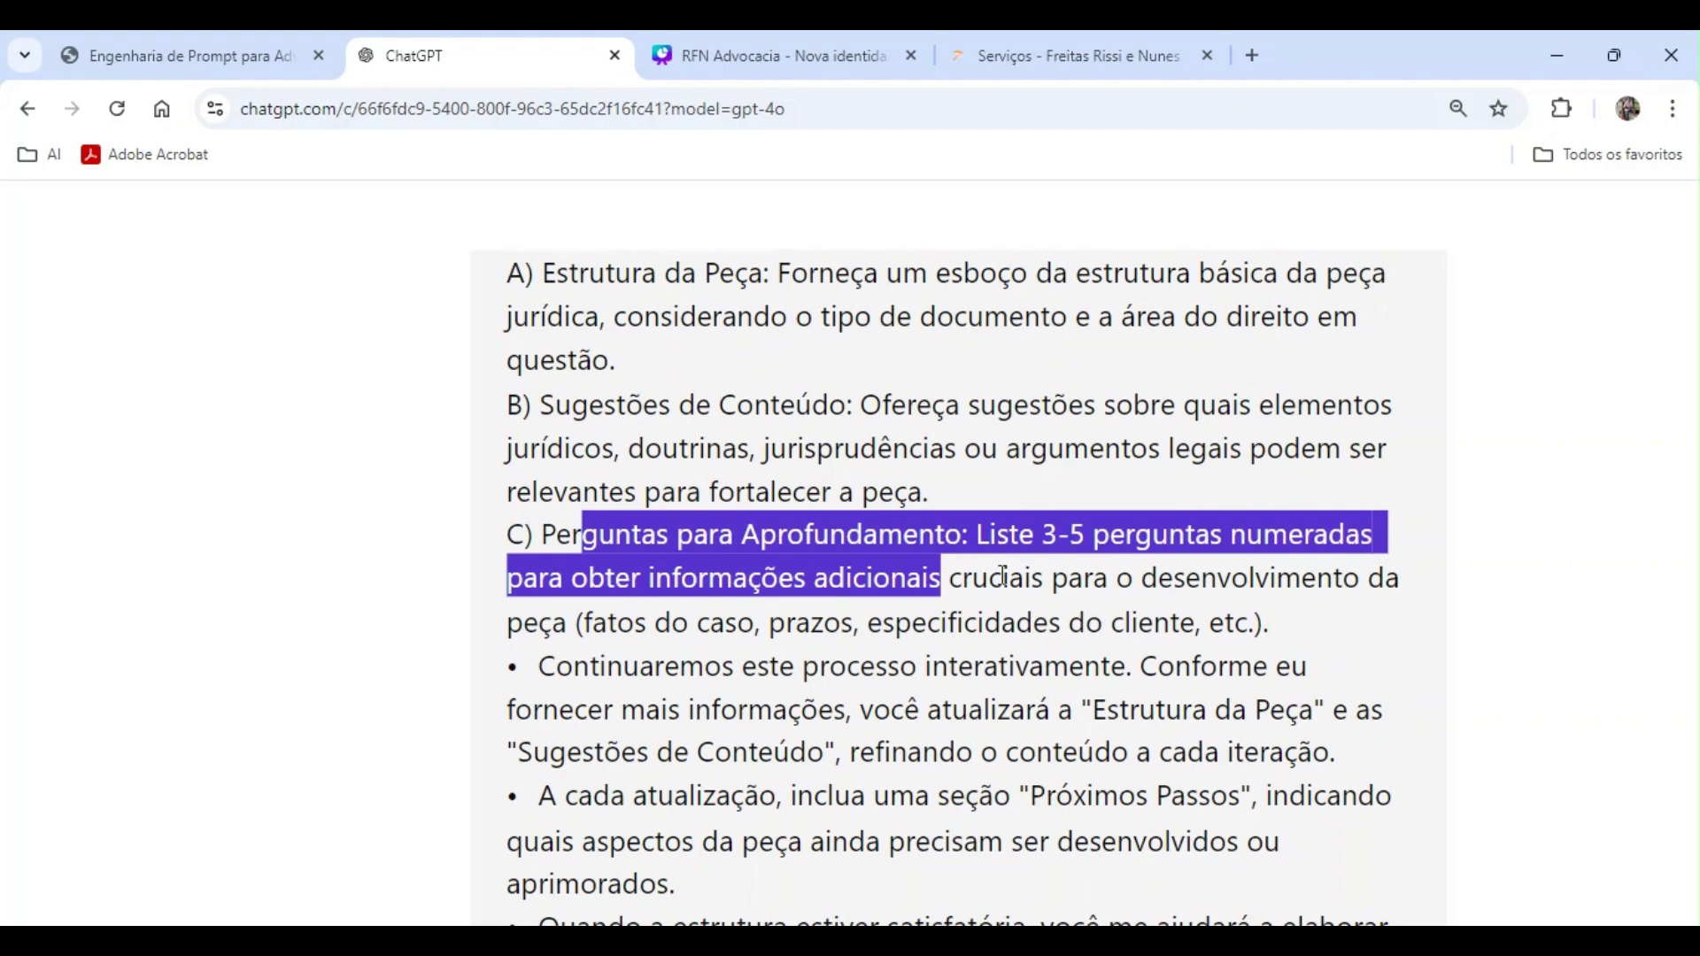
- Read the prompt's remaining bullets on the iterative process, the "Próximos Passos" section, section drafting and the final review
scroll(1004, 576, down, 3)
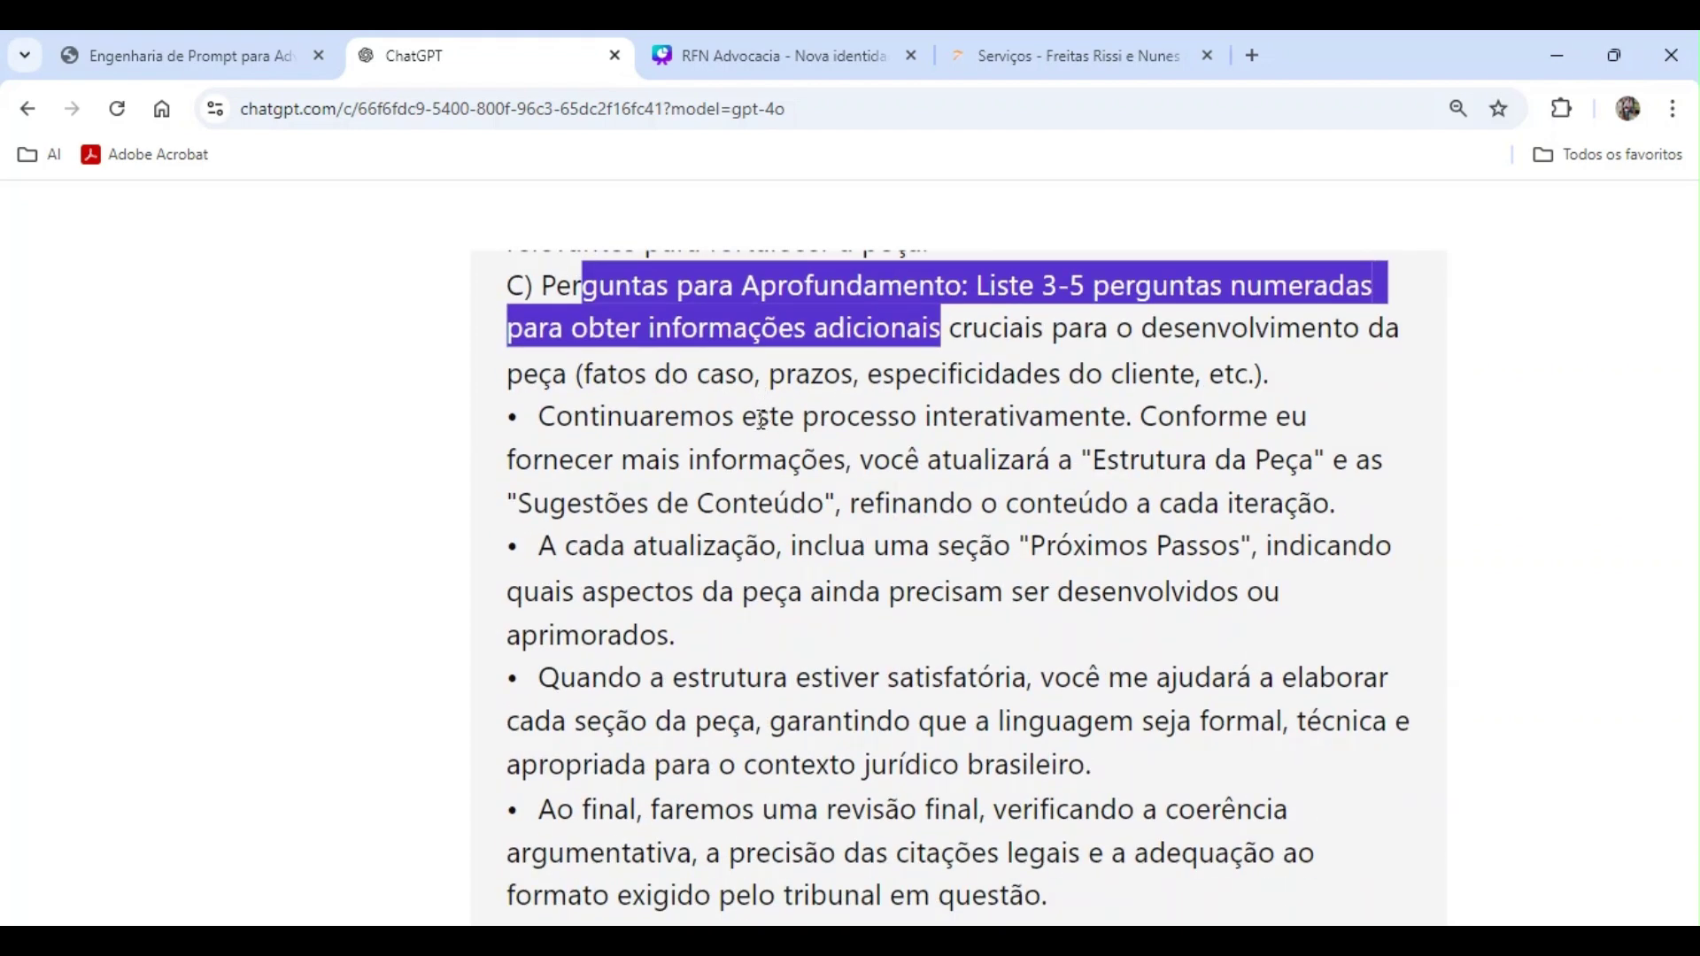
drag(761, 420, 1100, 419)
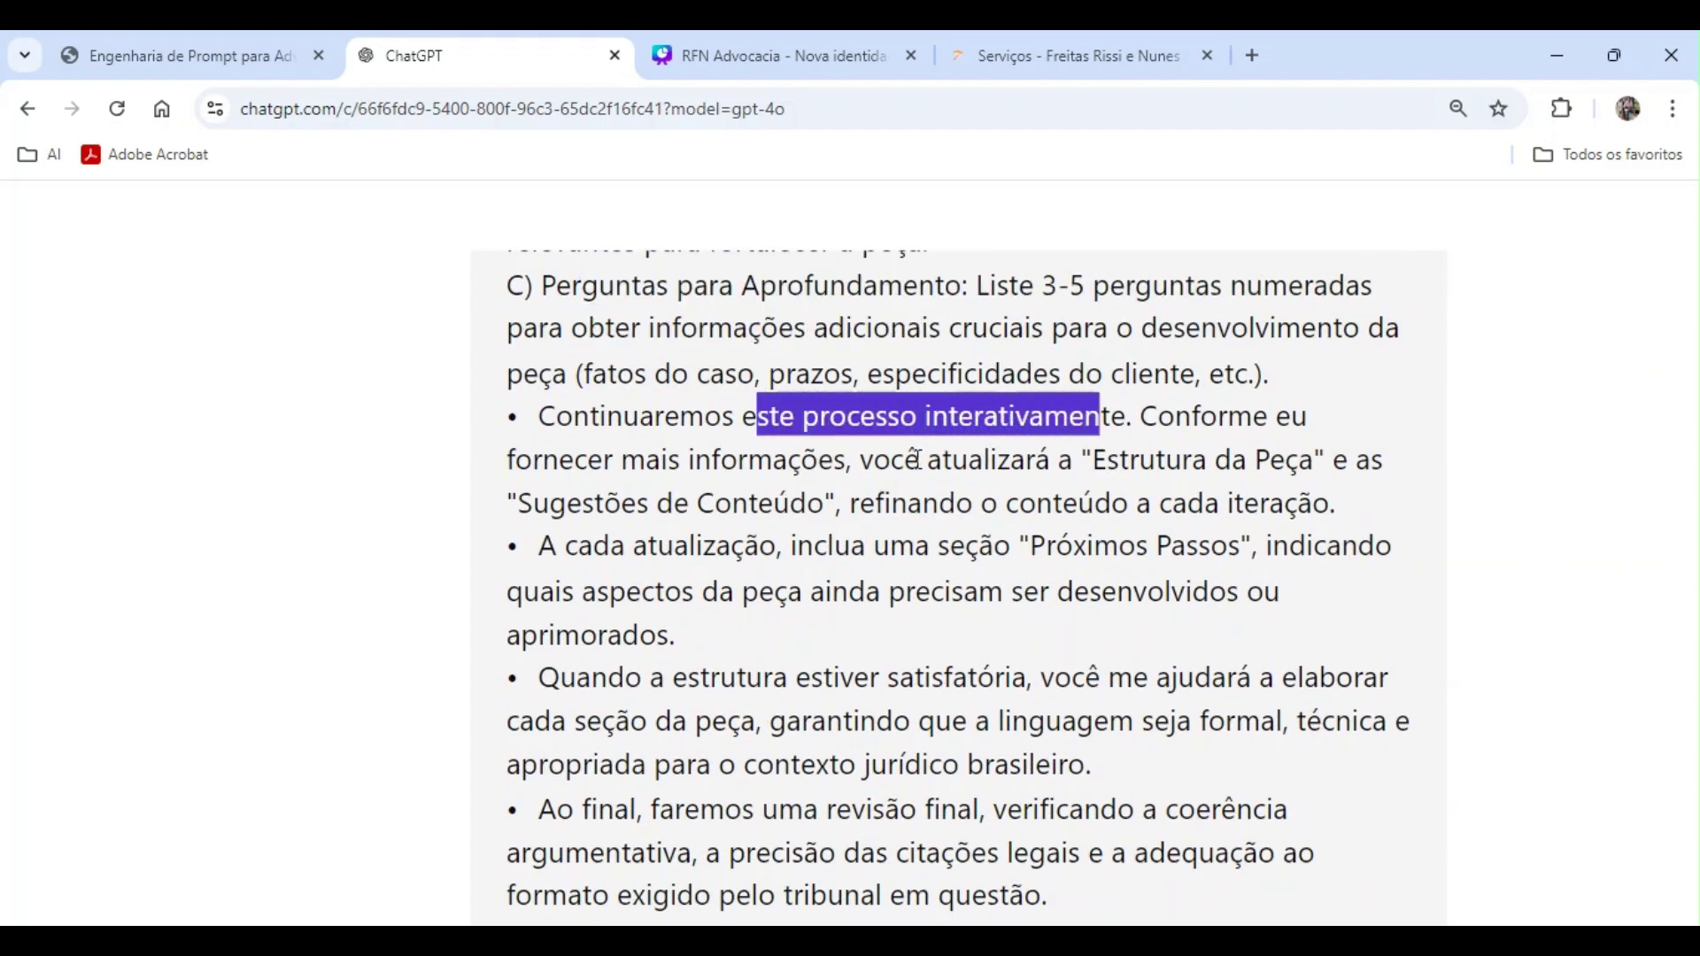
drag(705, 465, 1098, 474)
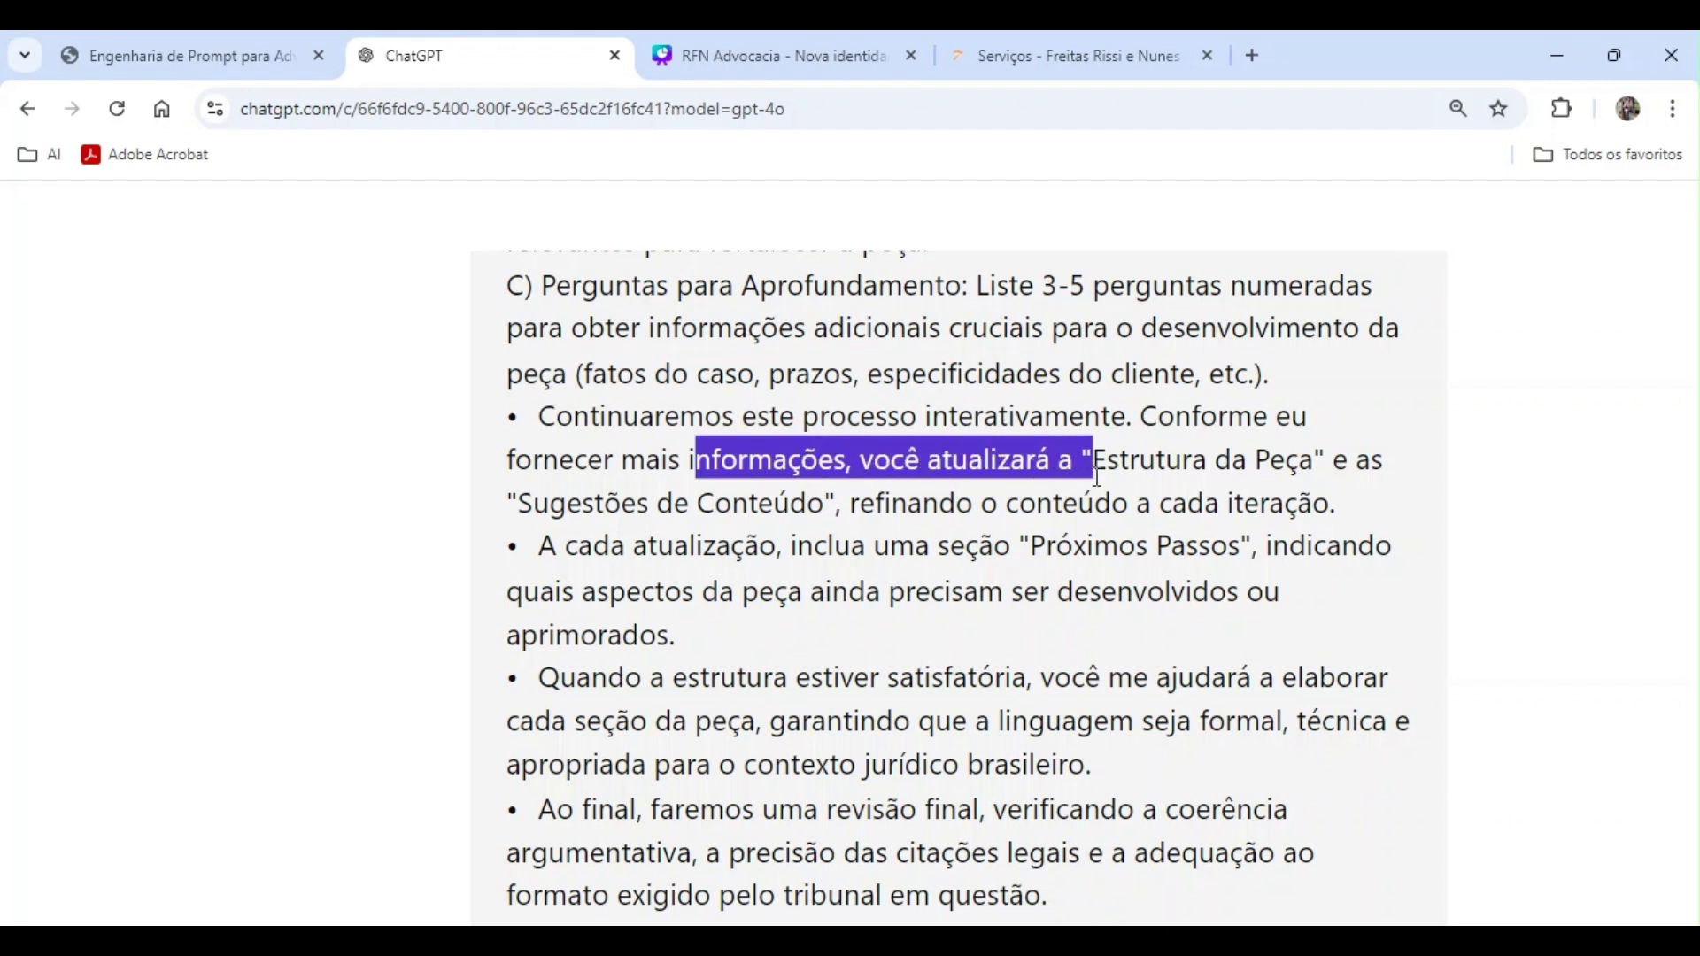
click(658, 505)
drag(660, 551, 979, 558)
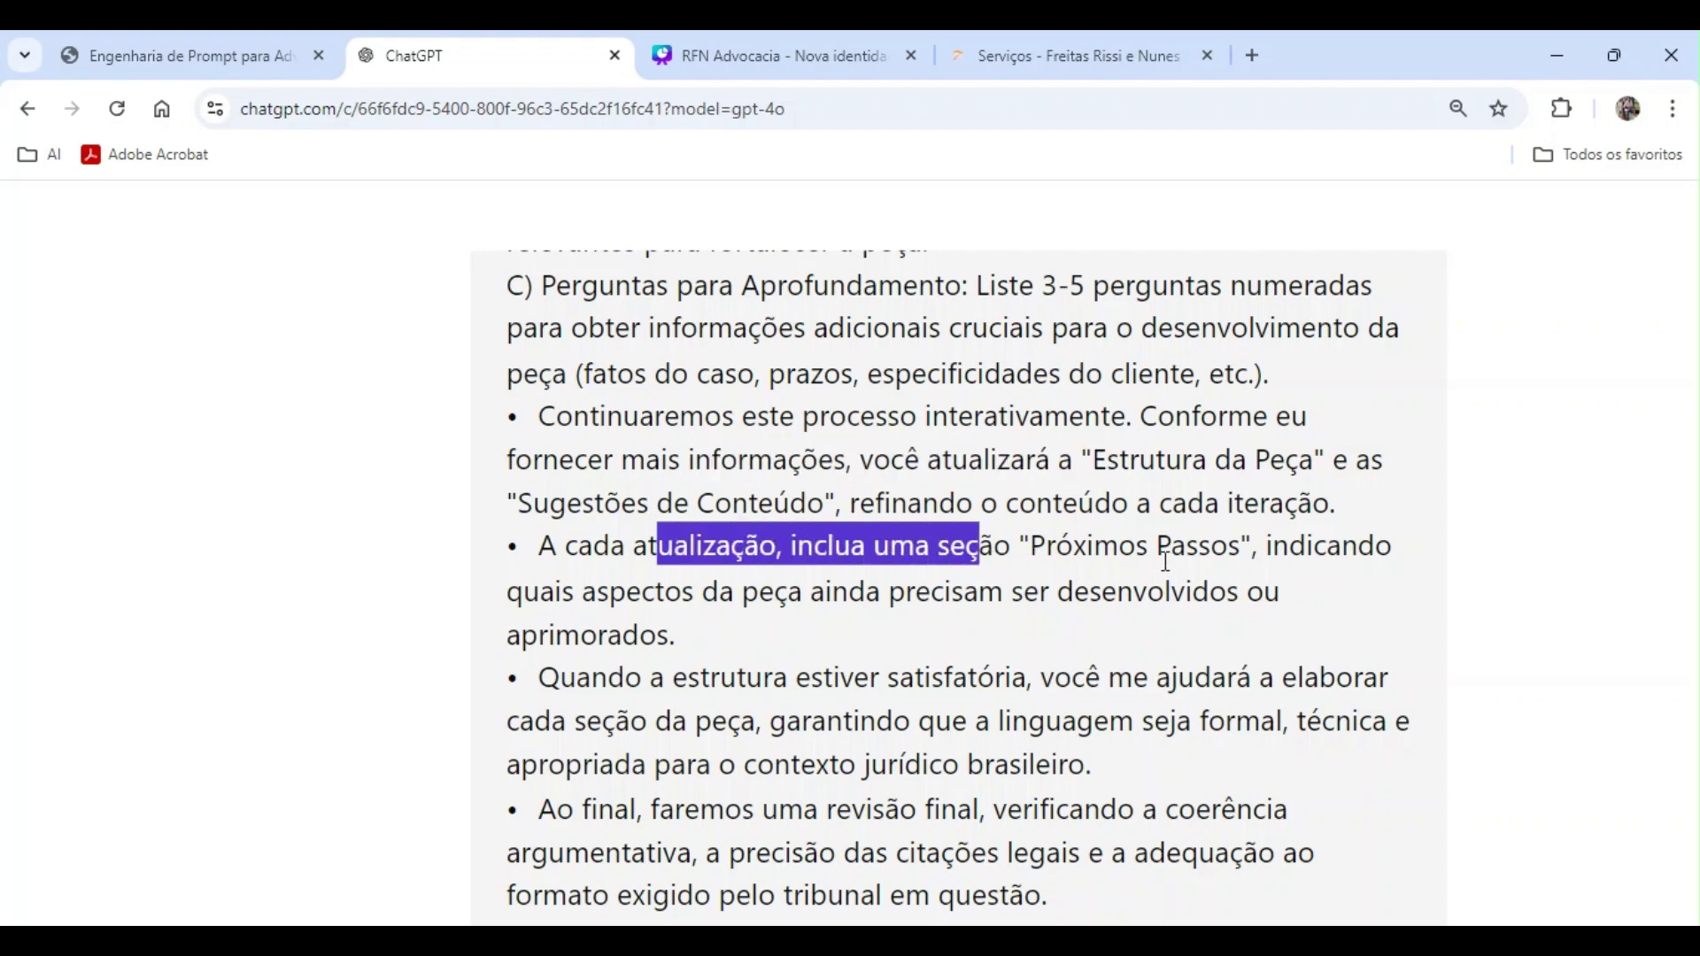
scroll(1160, 566, down, 3)
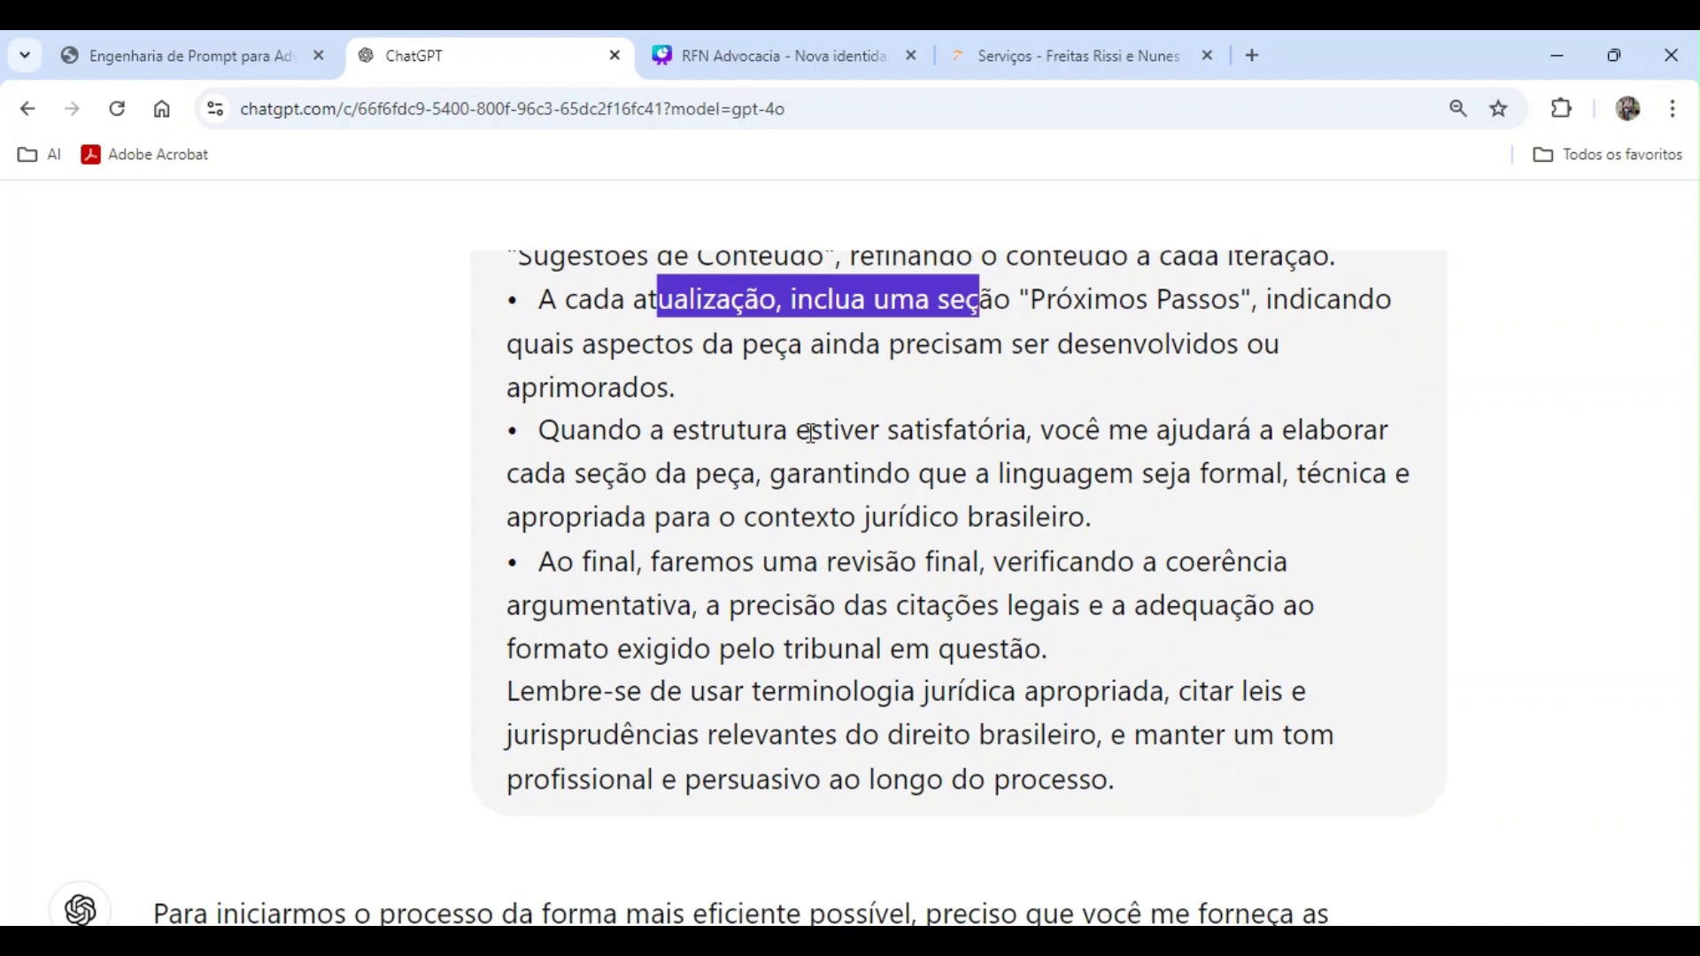
drag(812, 433, 1028, 432)
drag(1135, 452, 1259, 486)
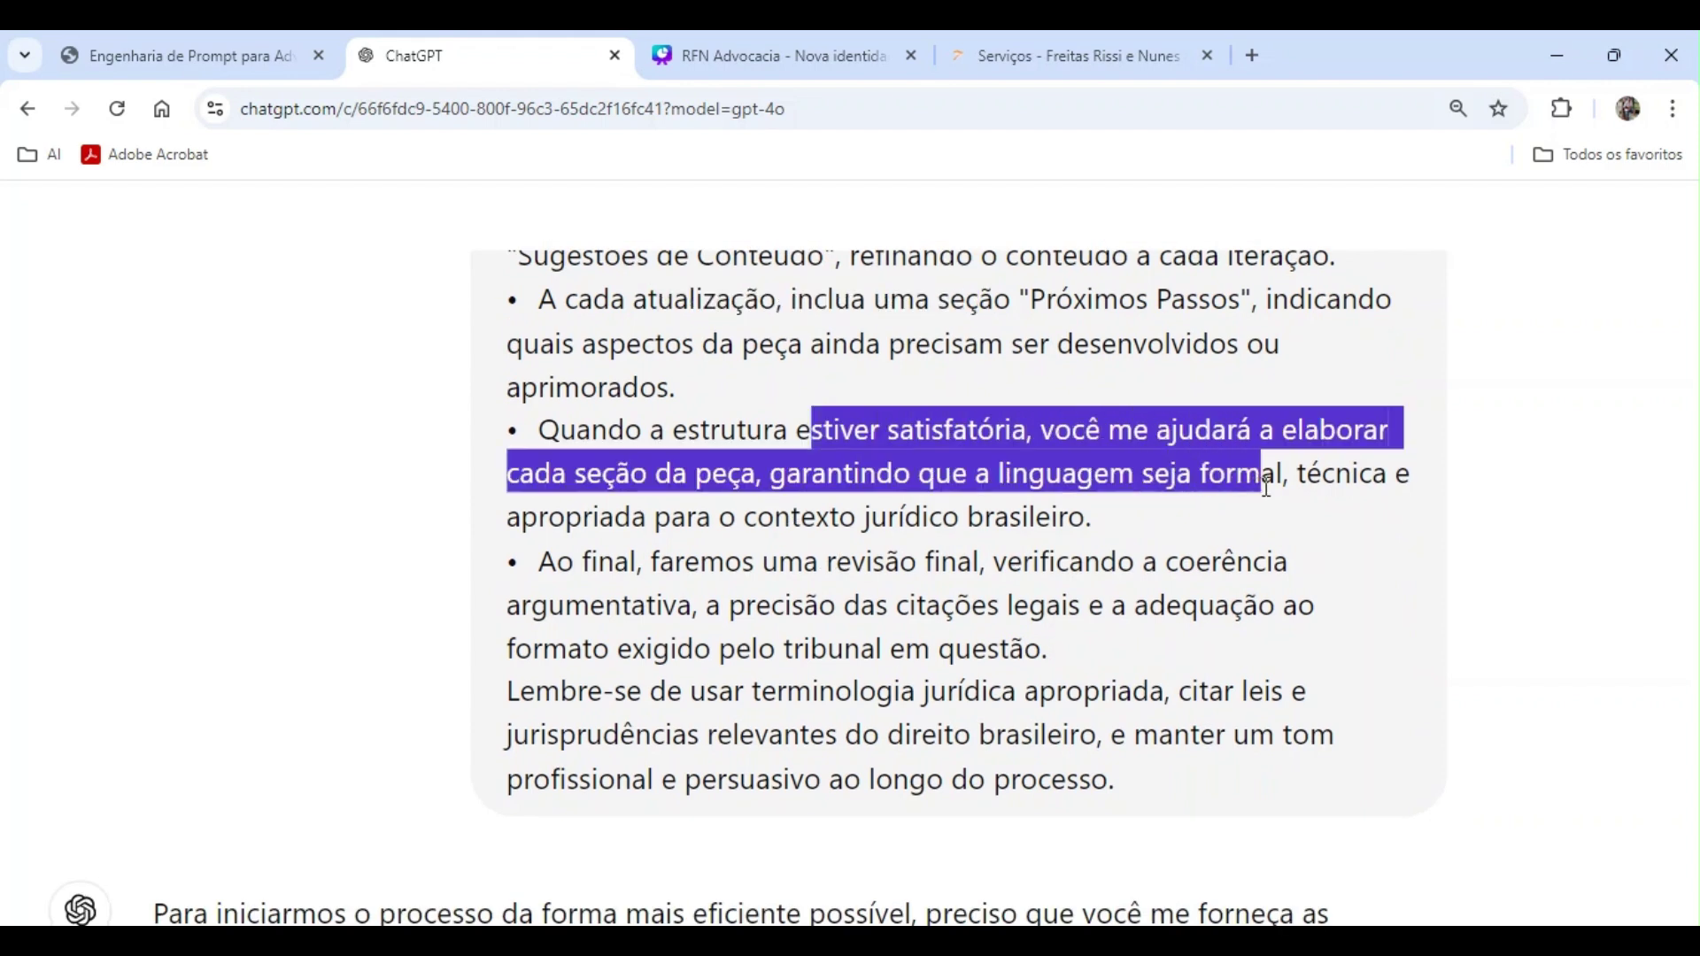
drag(620, 561, 1079, 605)
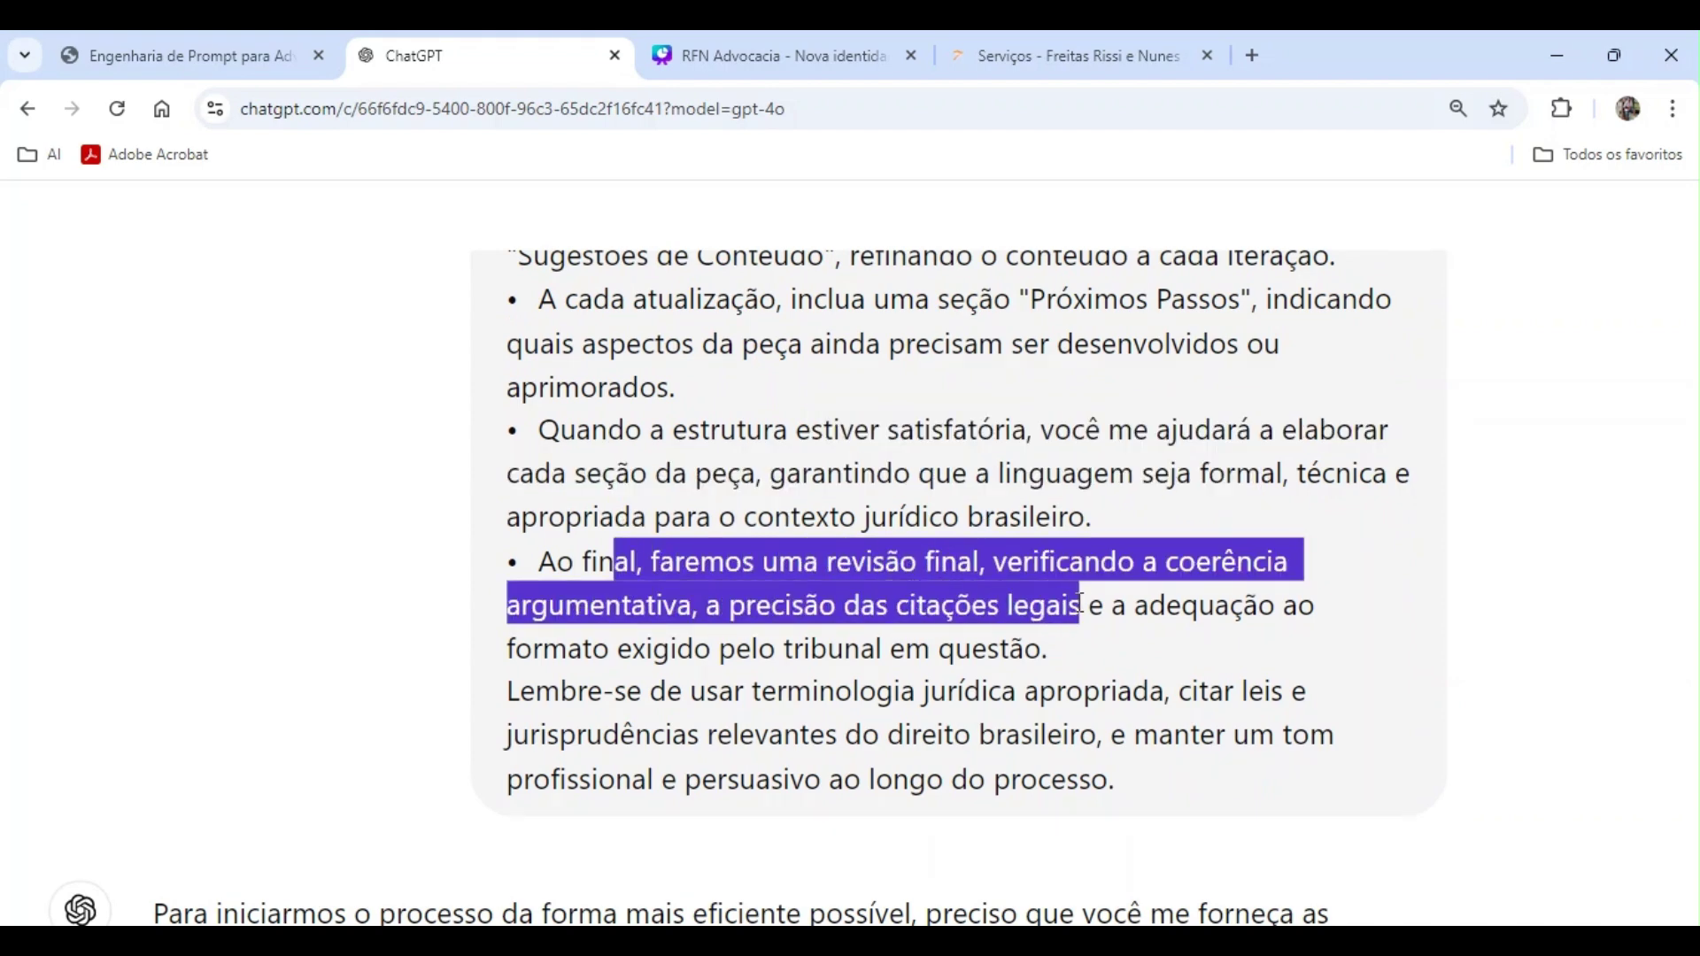
- Examine ChatGPT's first reply and its four questions about document type, area of law, court and preliminary ideas
scroll(1082, 607, down, 4)
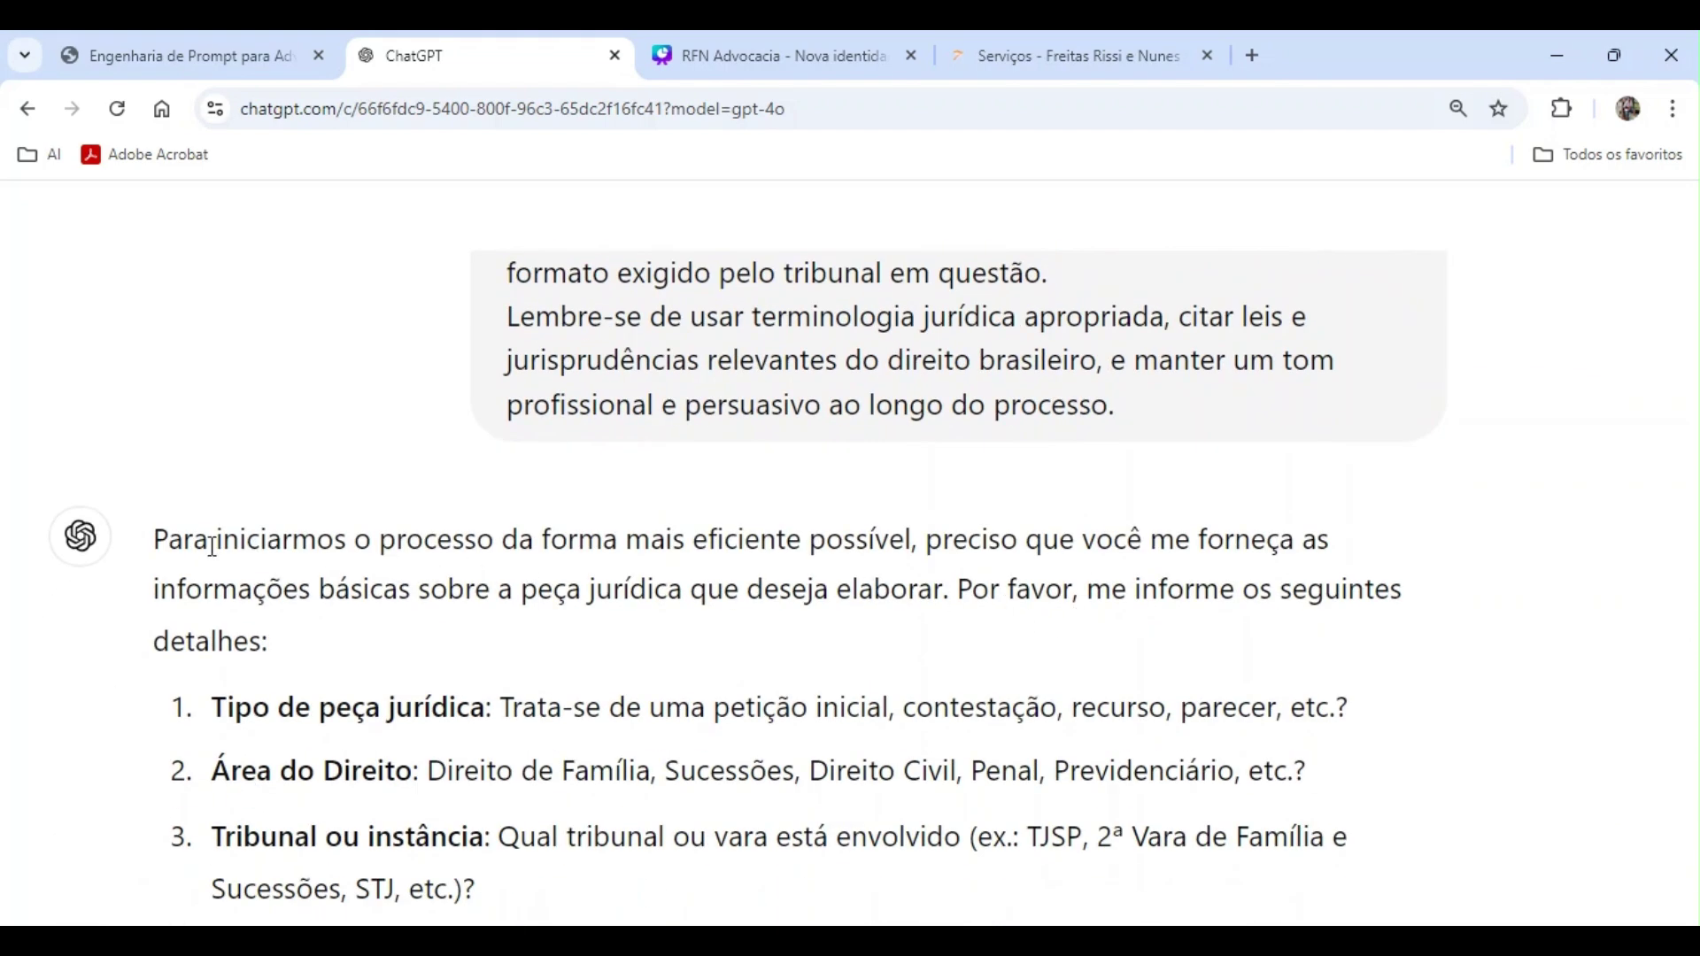
scroll(588, 535, down, 3)
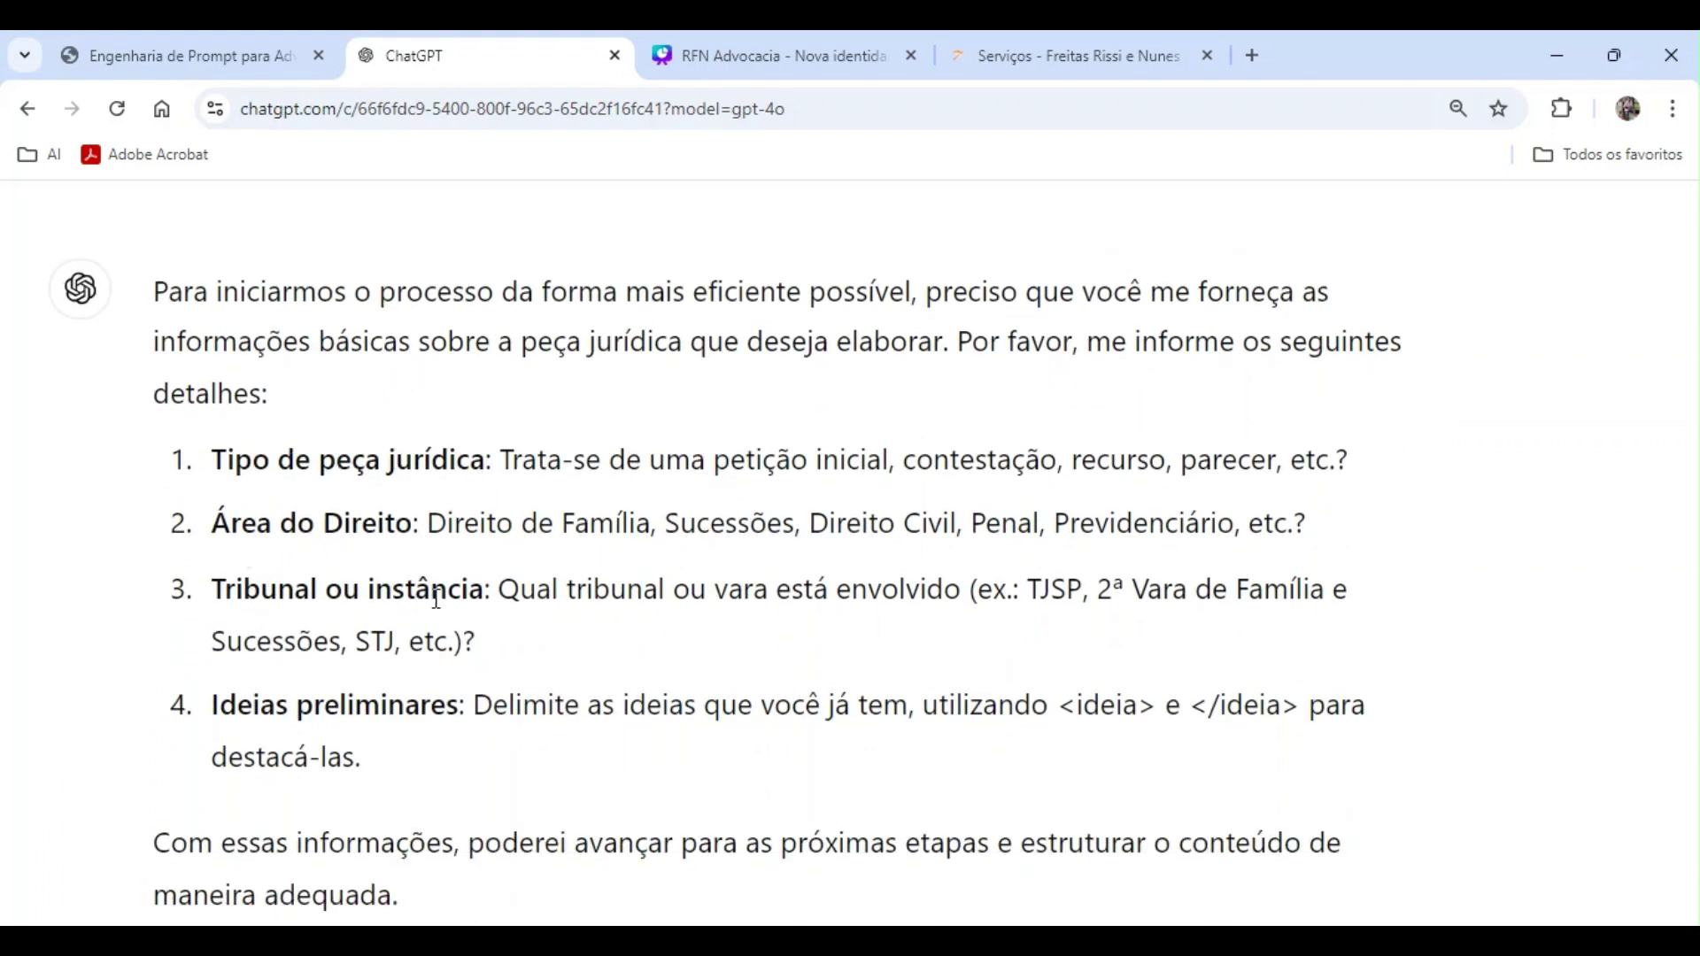
scroll(380, 607, down, 1)
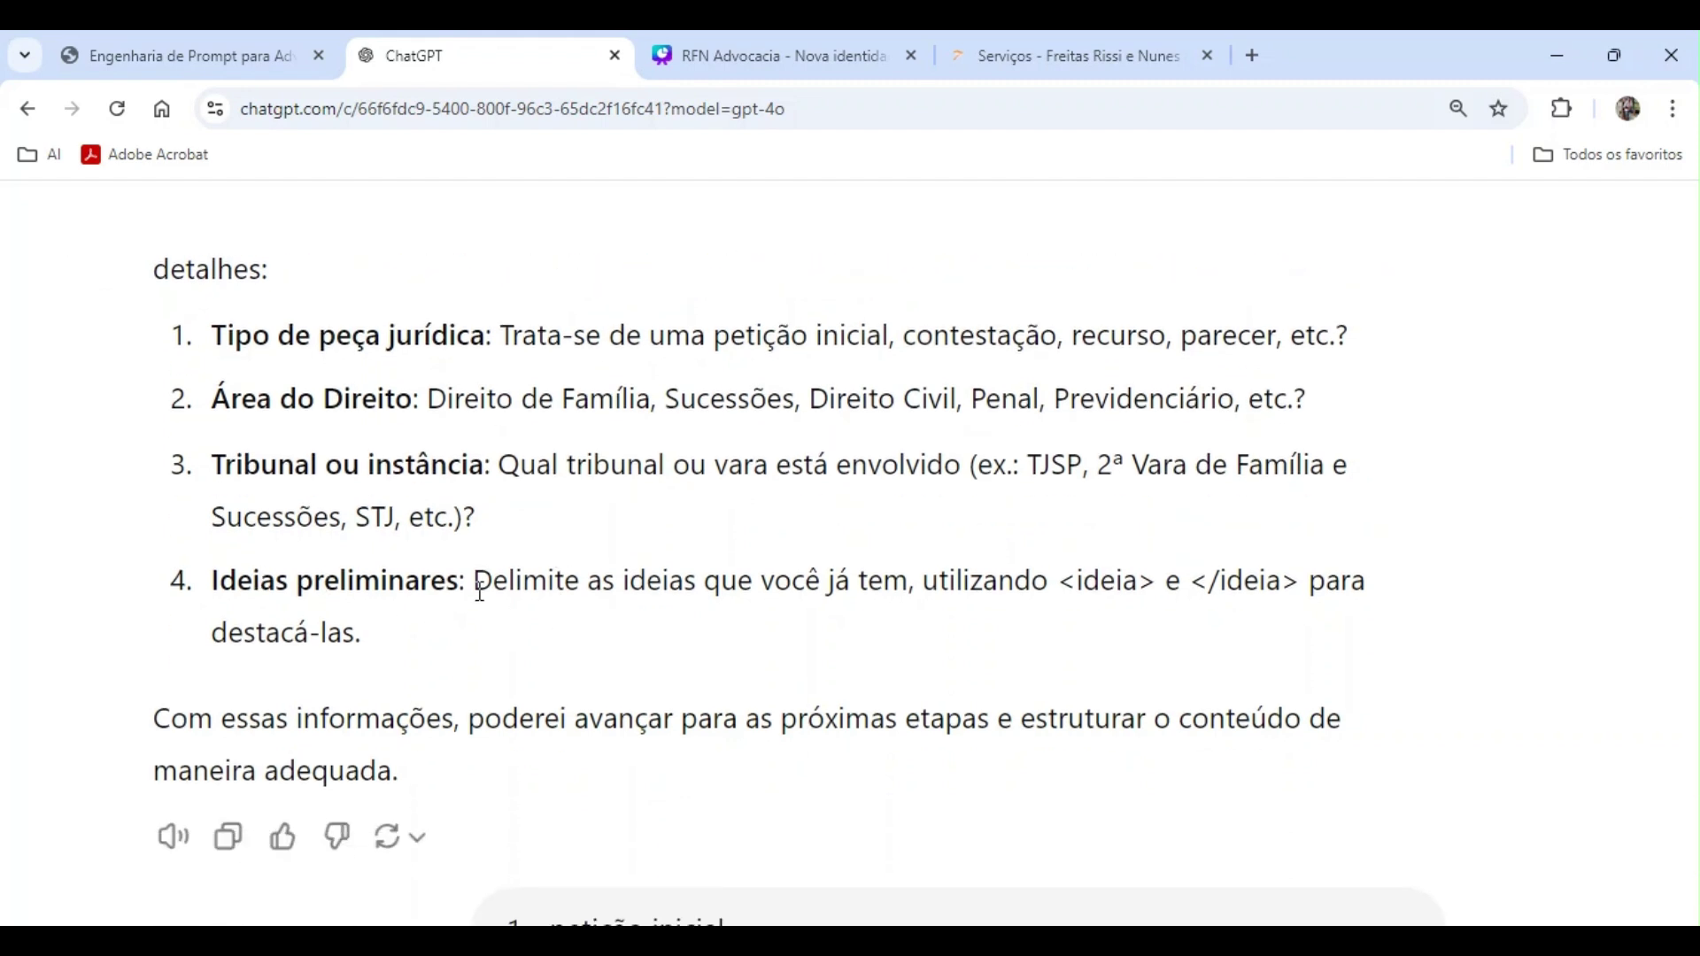
drag(505, 329, 1268, 363)
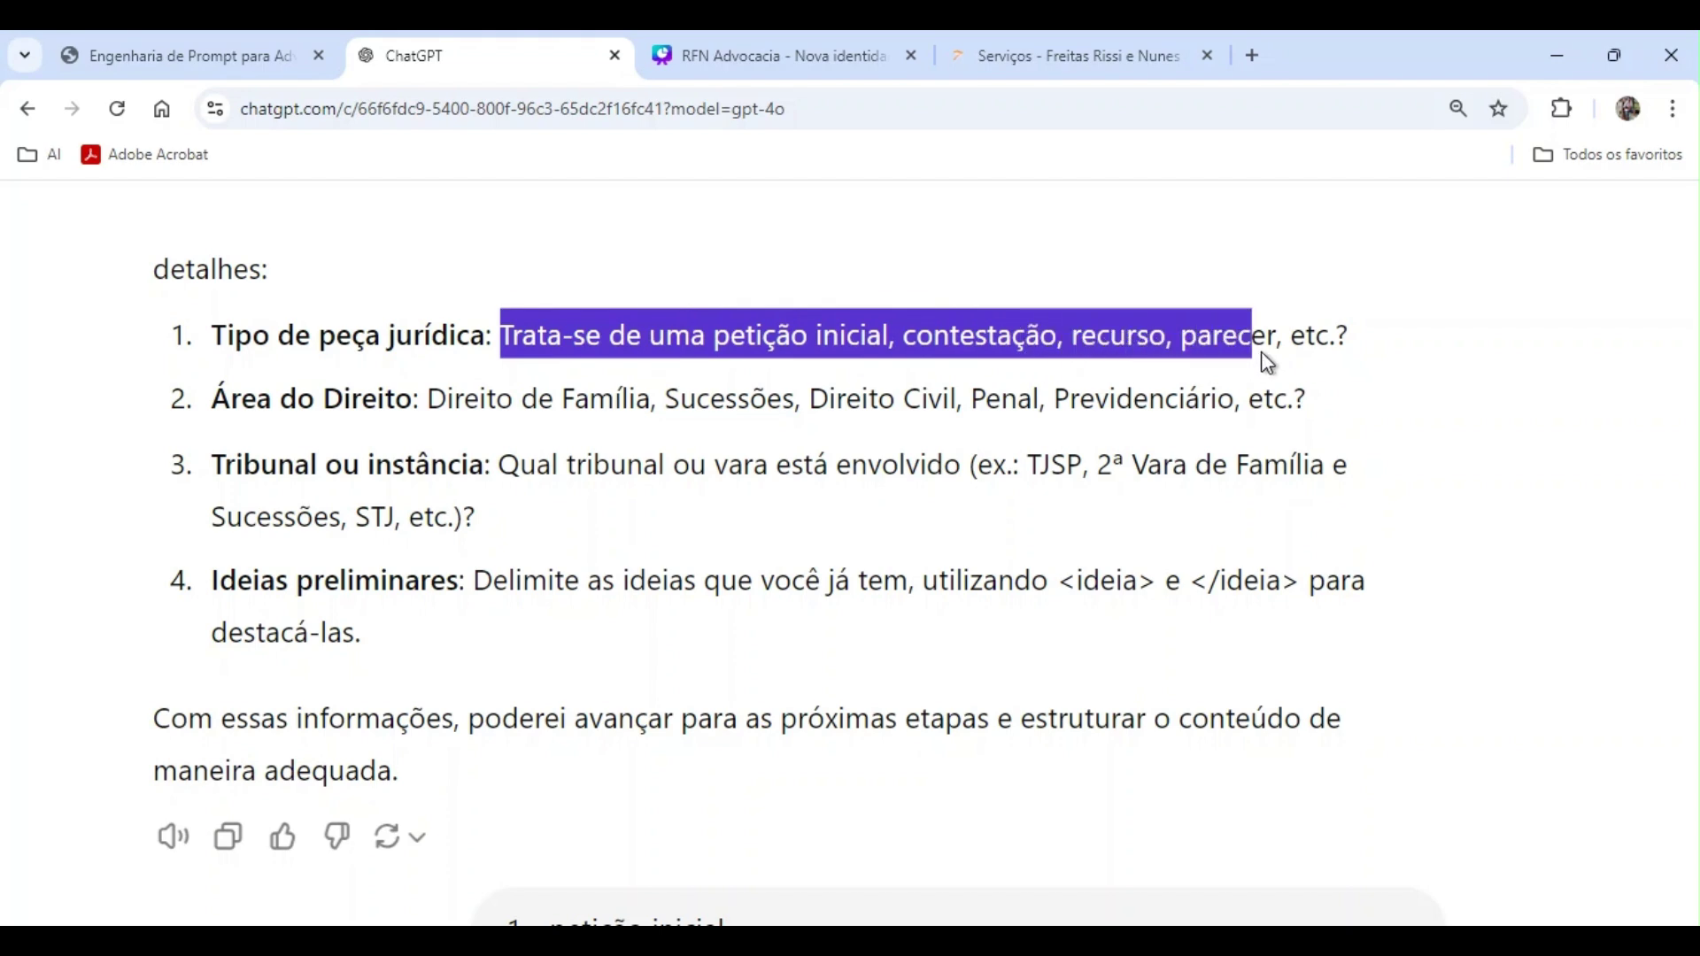
drag(1371, 366, 1371, 367)
scroll(1187, 505, down, 4)
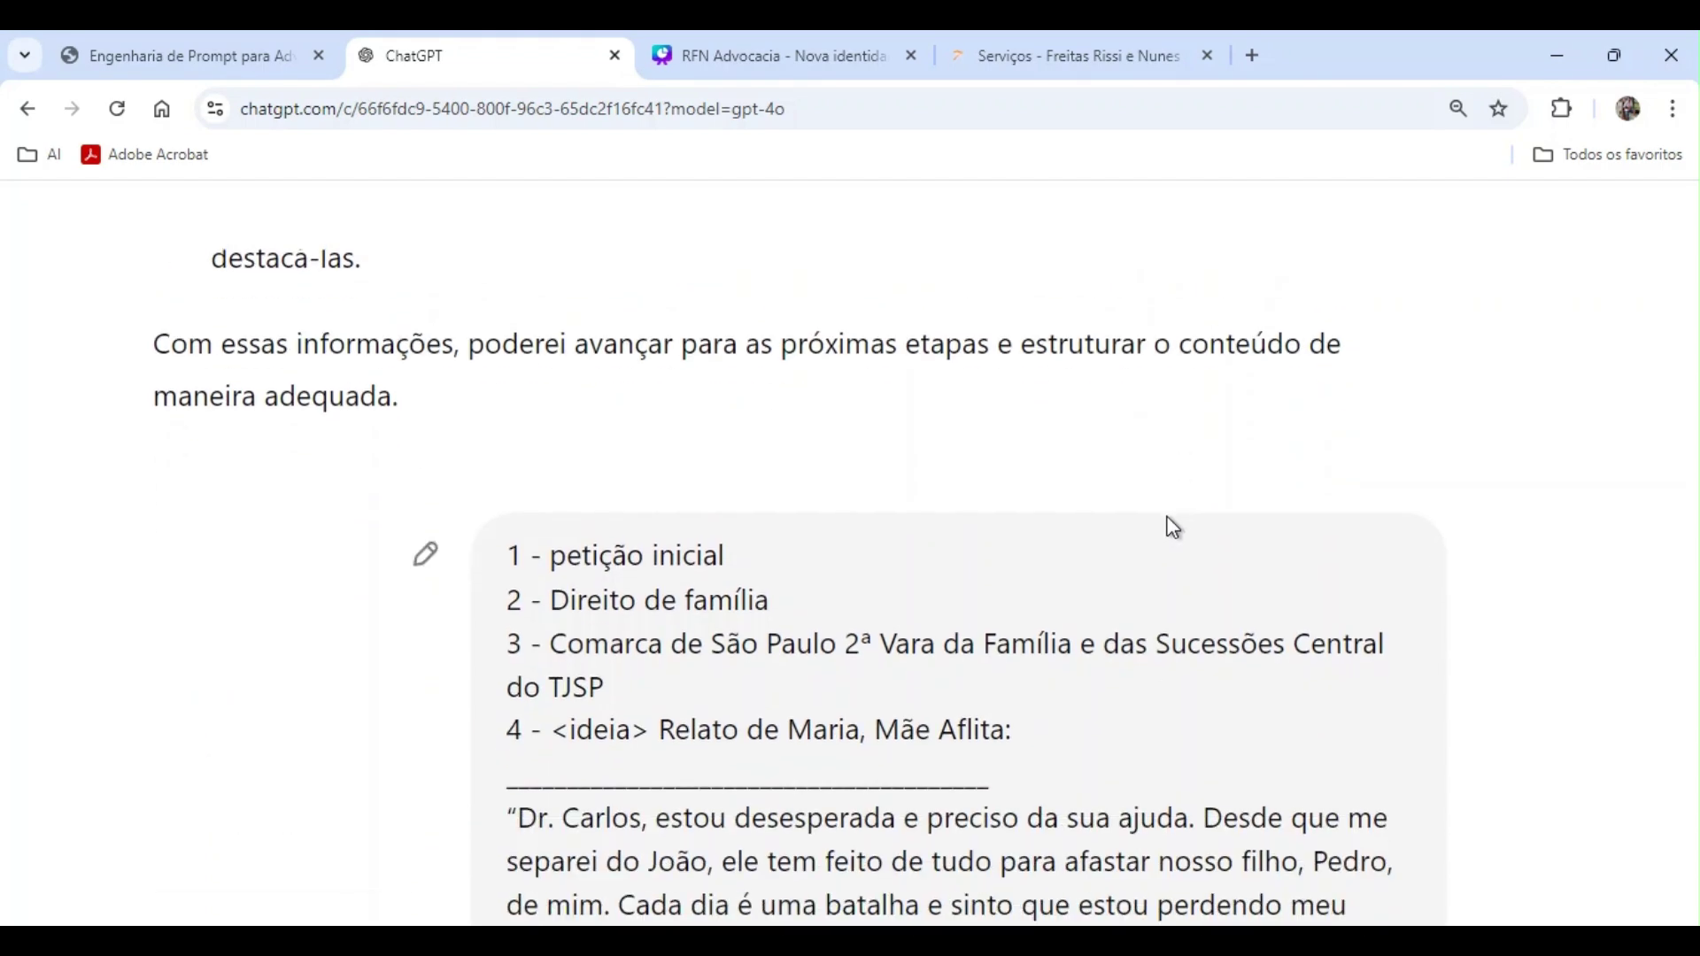
scroll(1165, 528, up, 5)
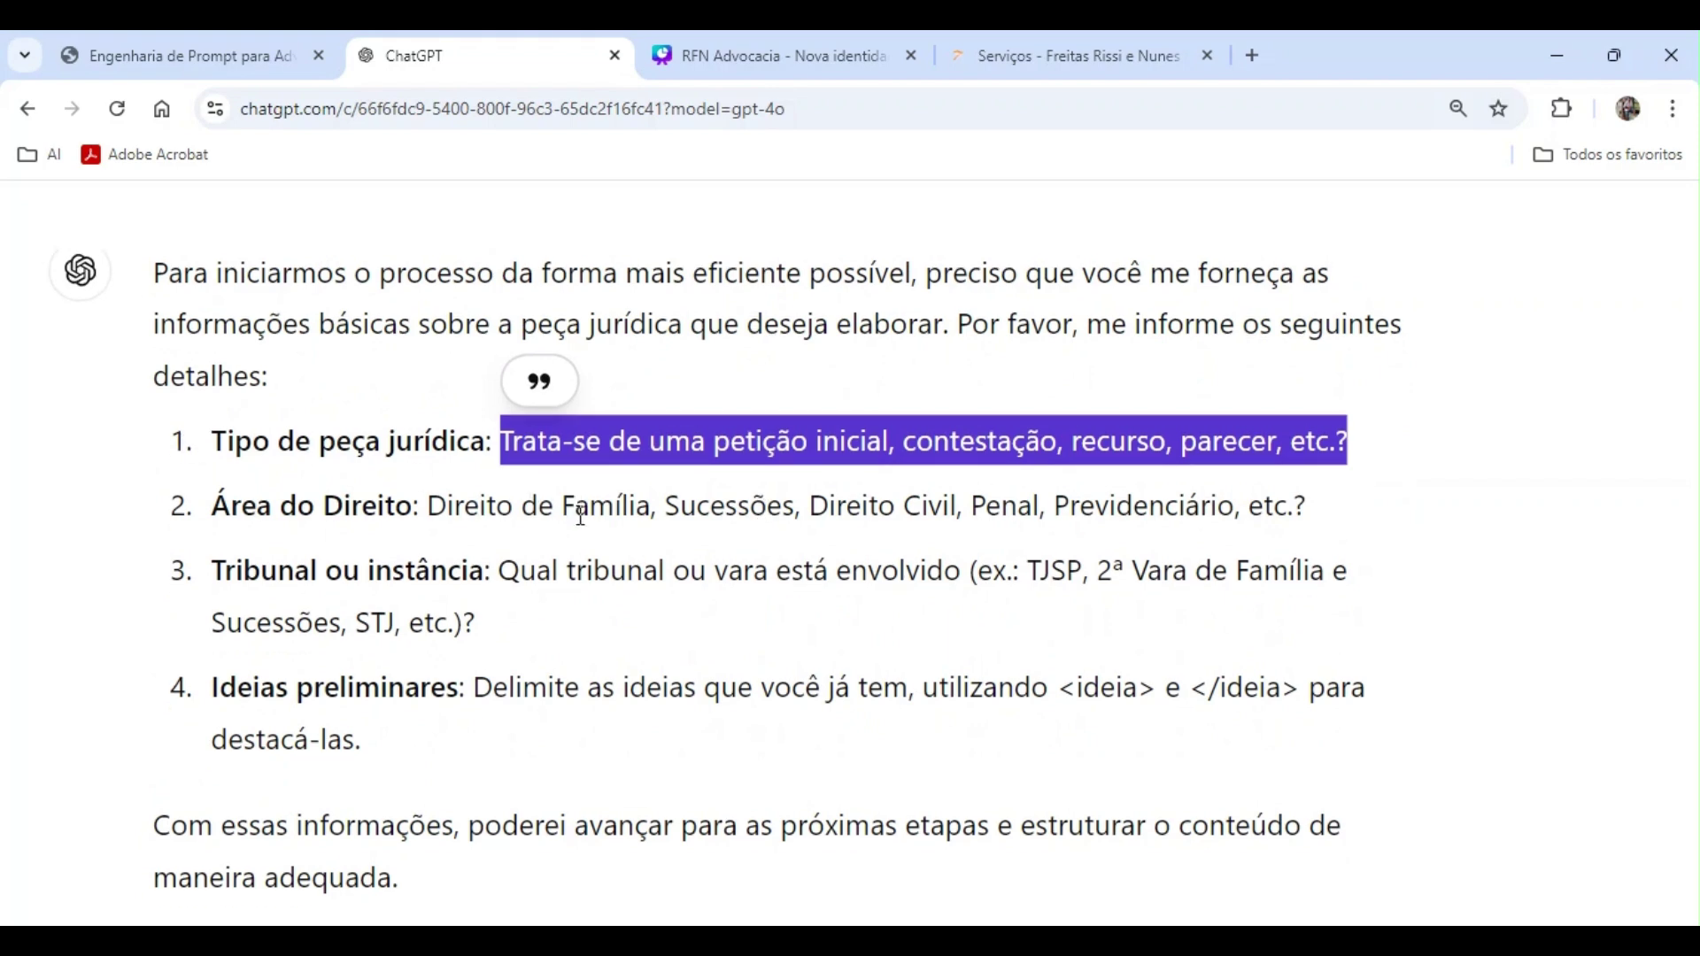
- Review the submitted answers to the four questions, including the client's account placed after the <ideia> tag
scroll(605, 534, down, 3)
scroll(600, 526, down, 3)
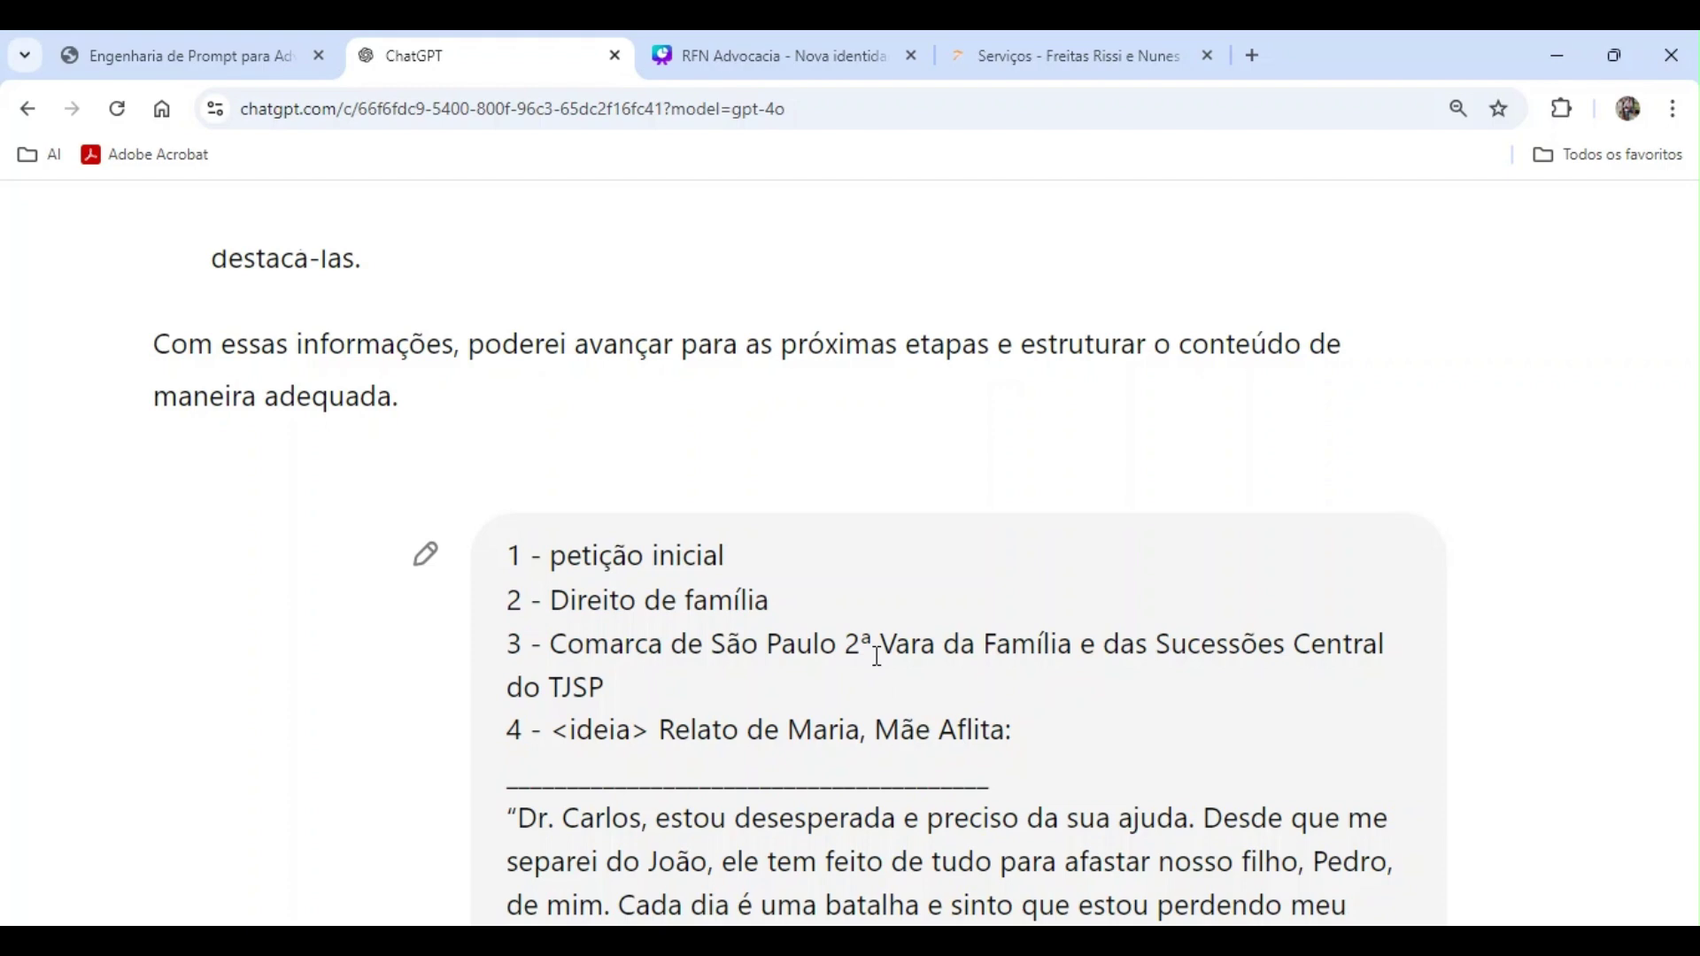
drag(553, 733, 921, 740)
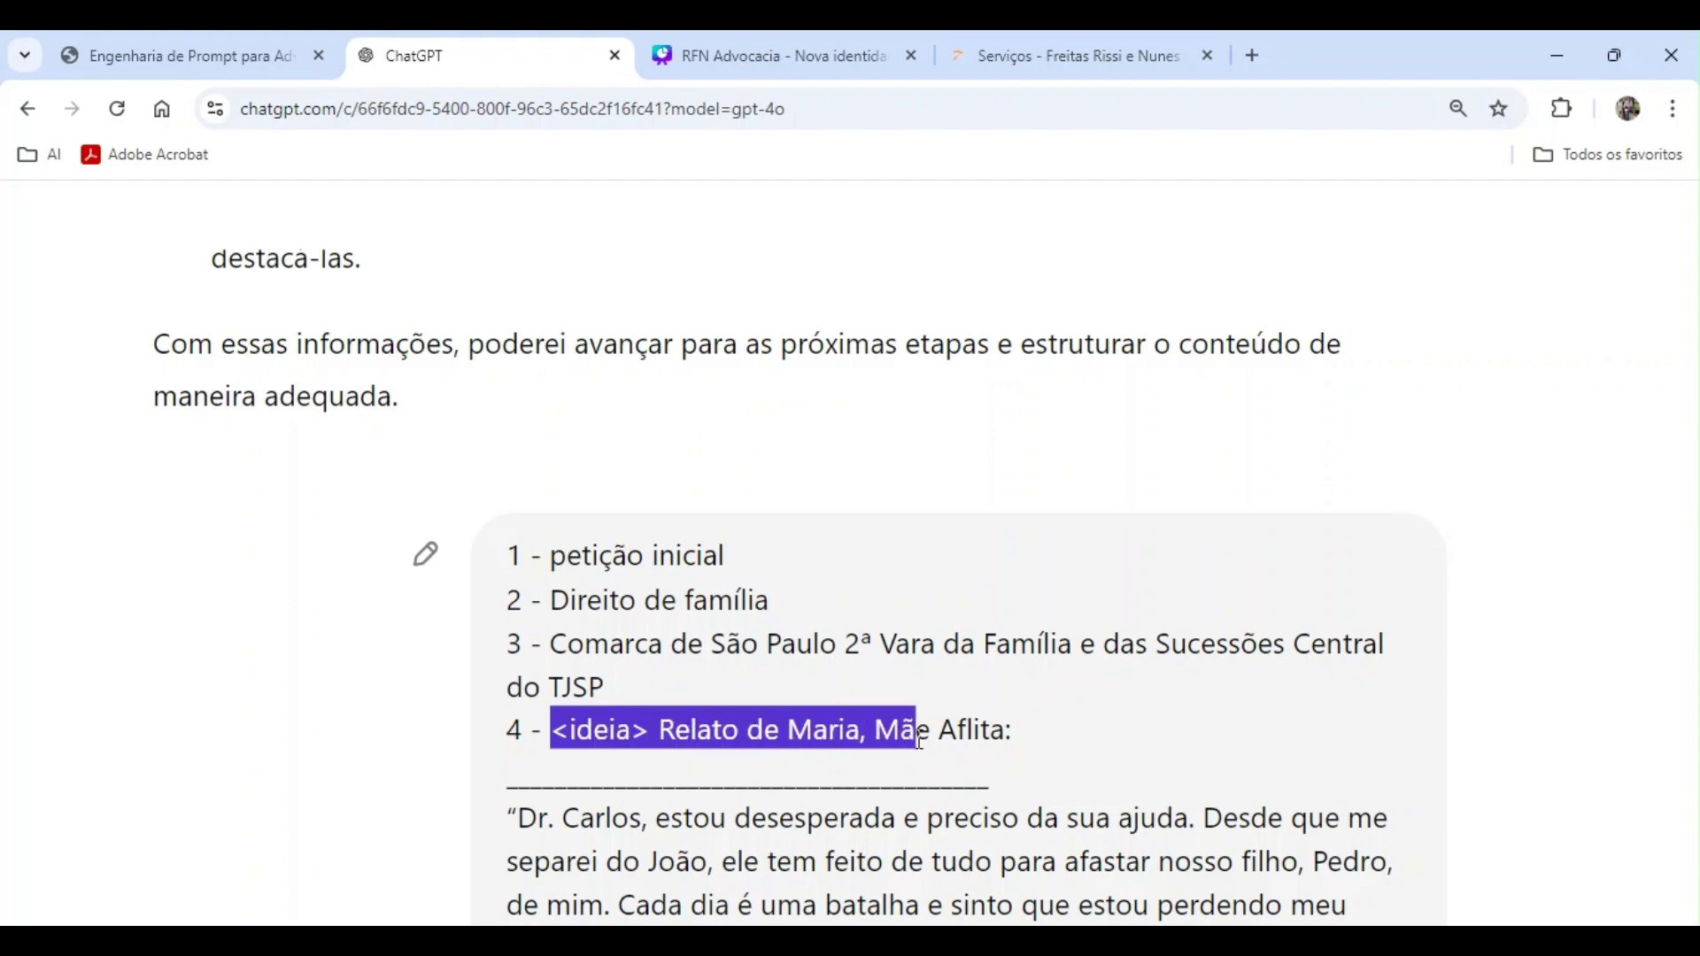
scroll(921, 741, down, 3)
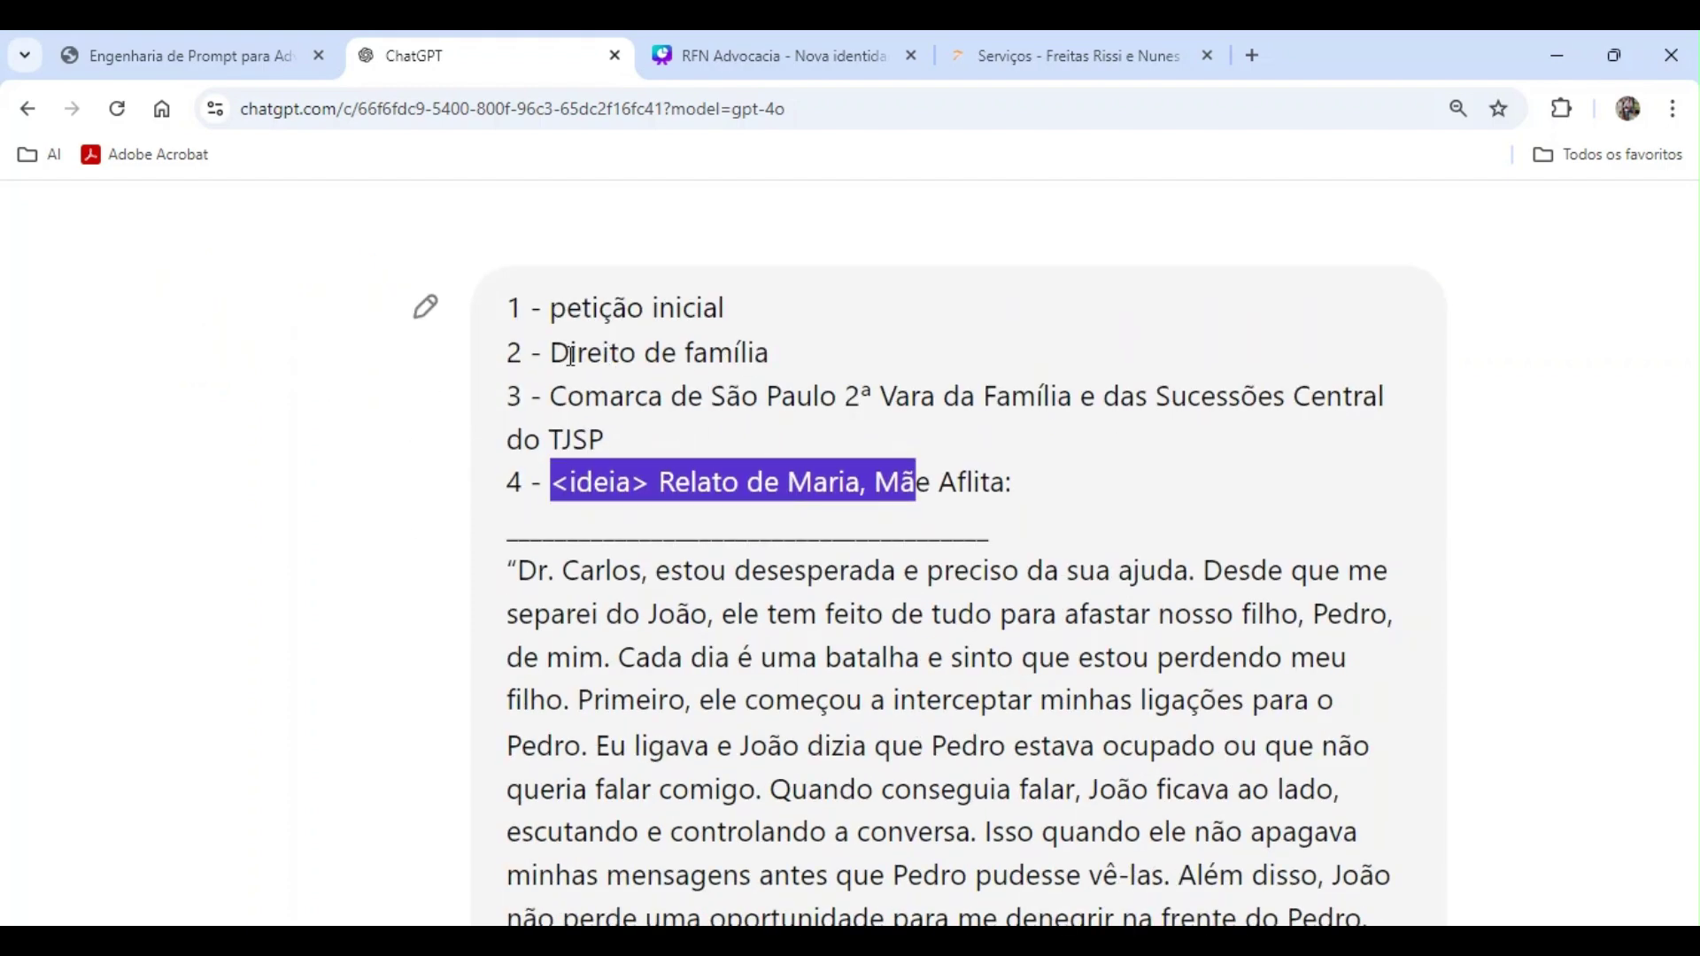
click(622, 353)
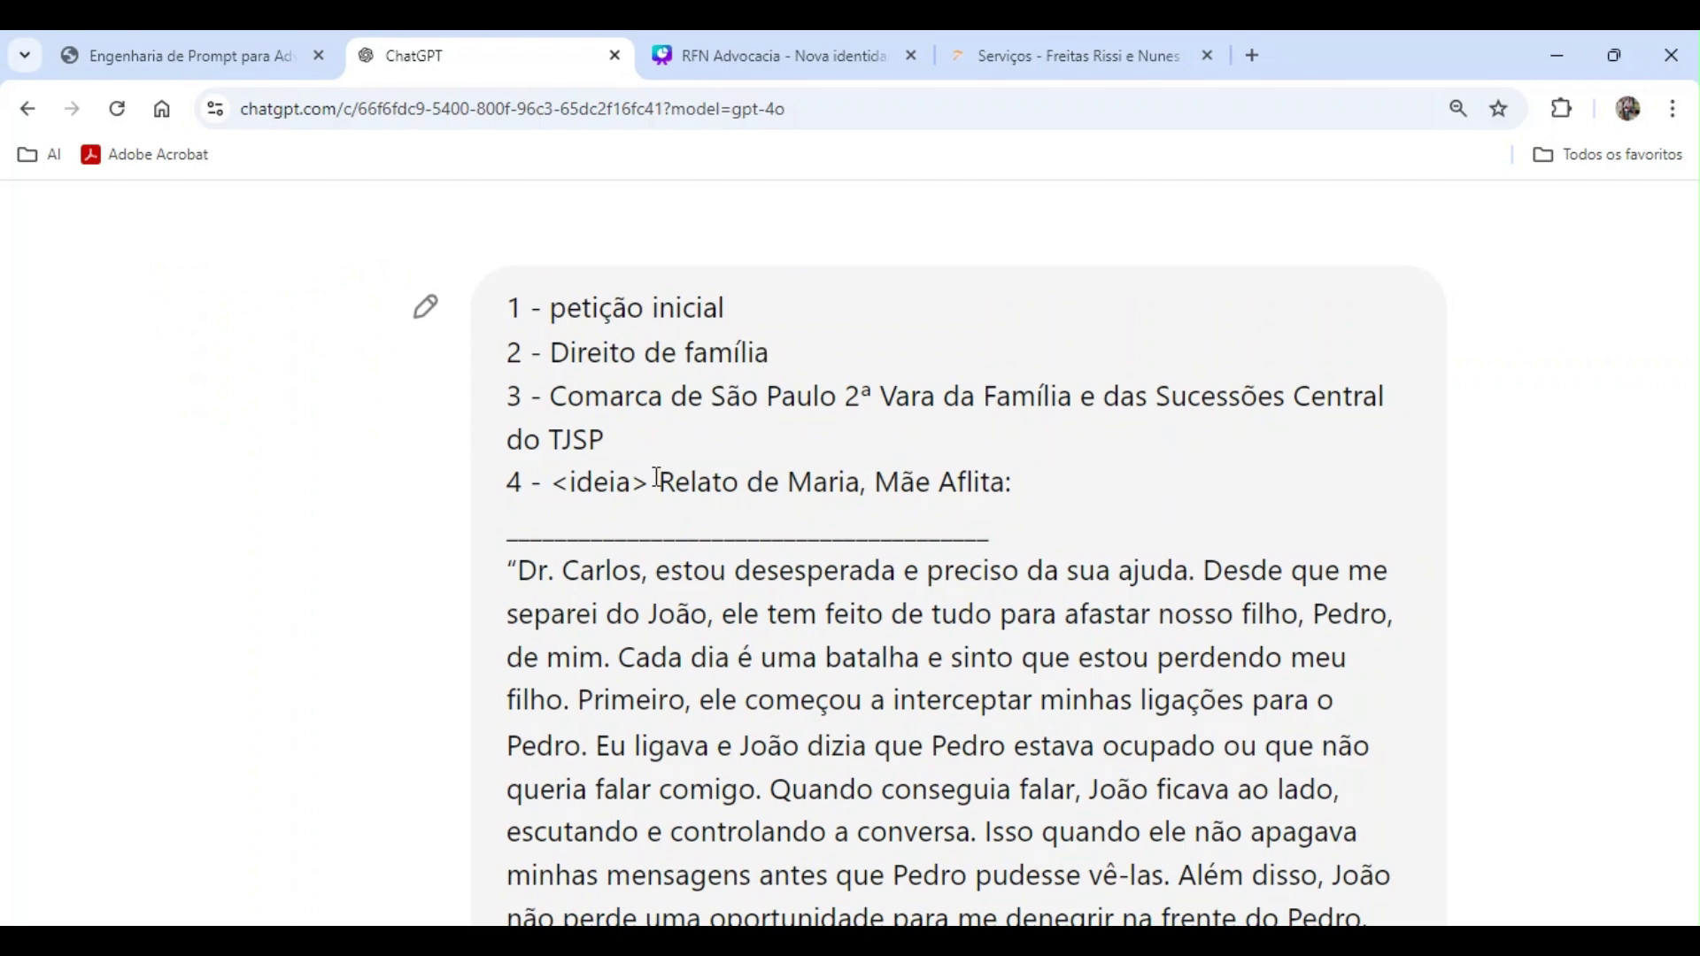
drag(658, 479, 941, 648)
click(782, 599)
scroll(832, 612, down, 3)
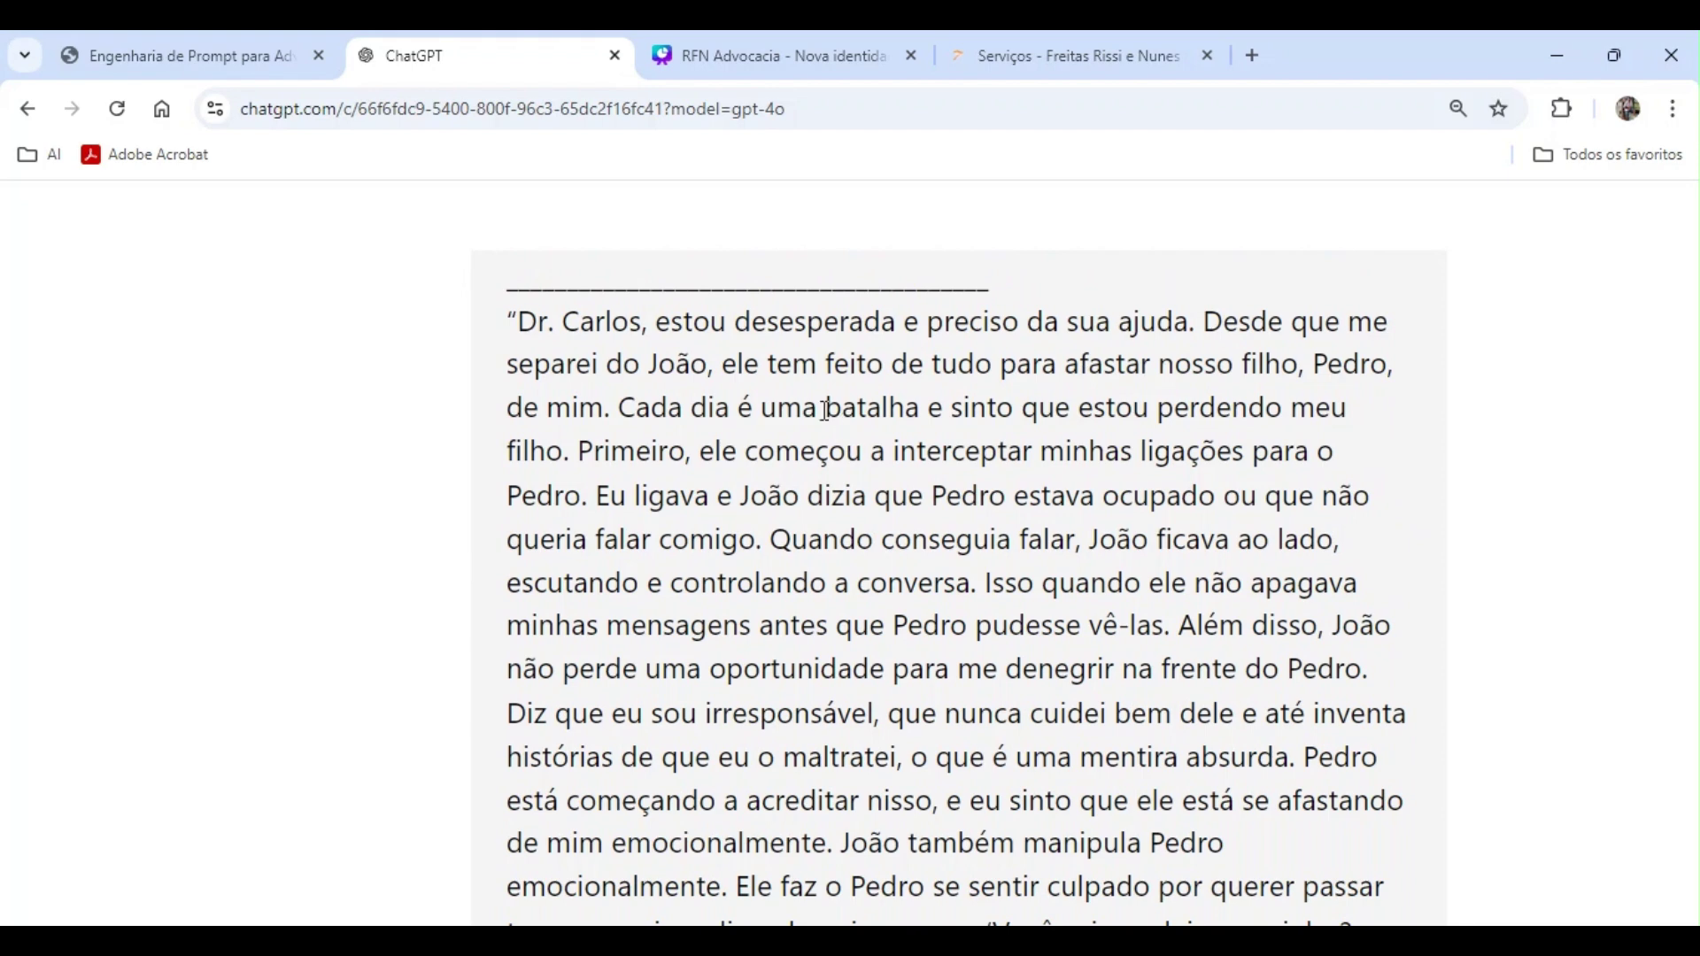
scroll(1005, 527, up, 3)
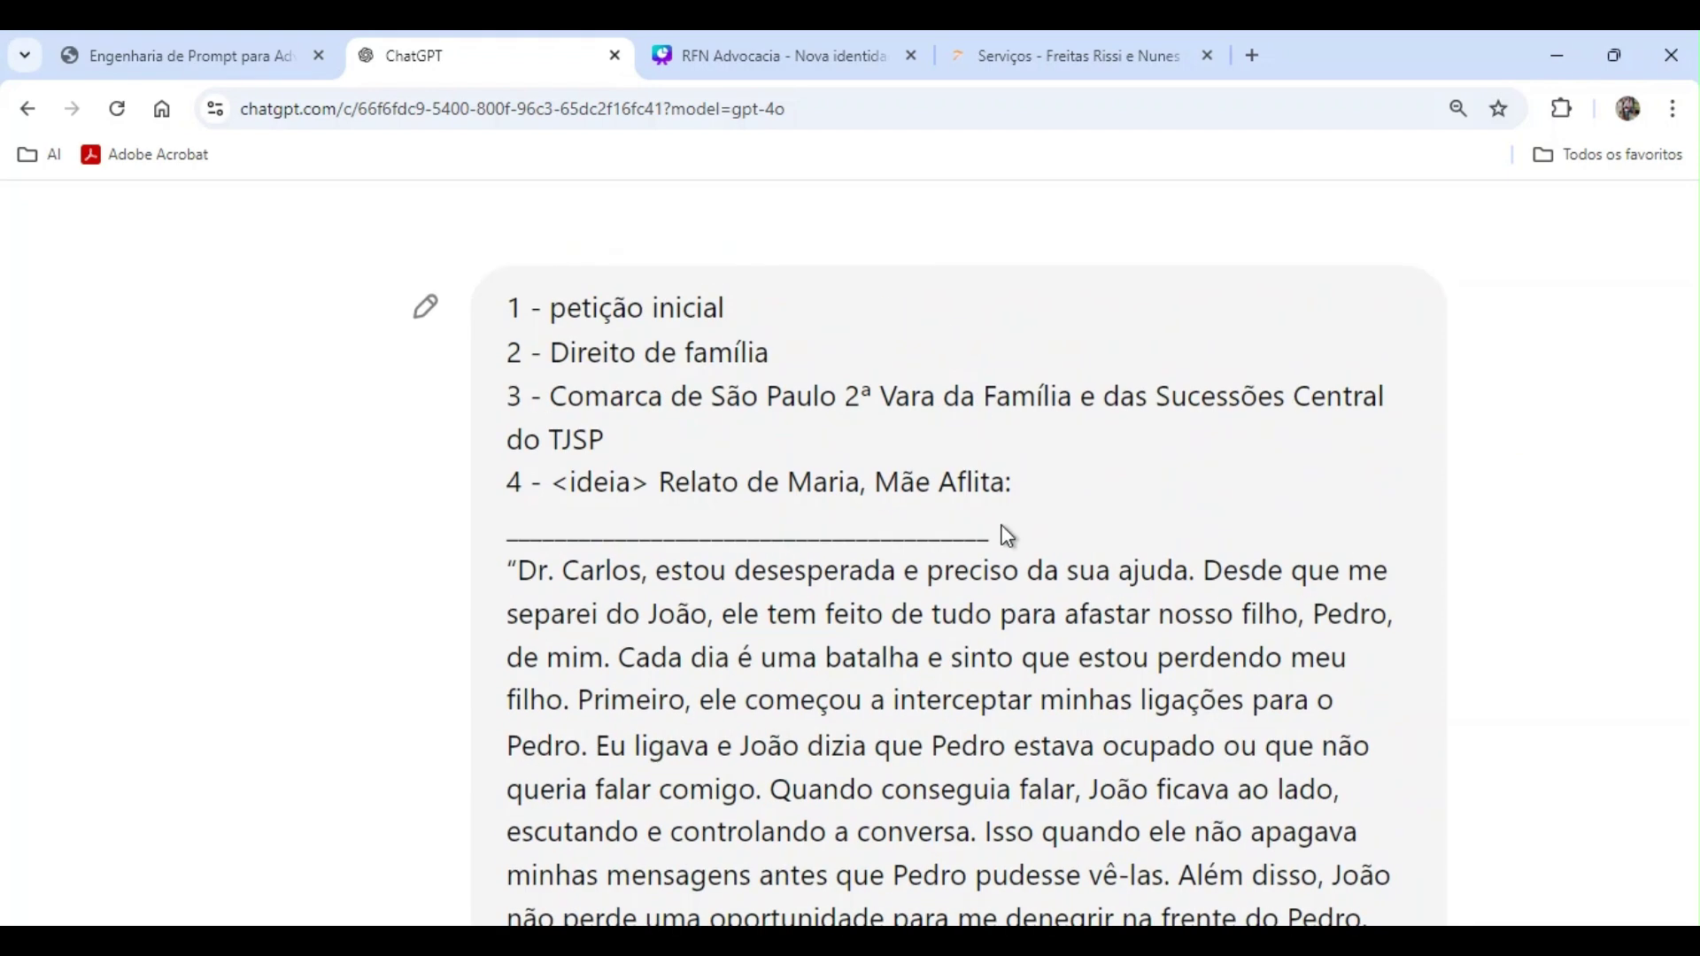
scroll(1005, 532, down, 3)
scroll(1004, 531, down, 4)
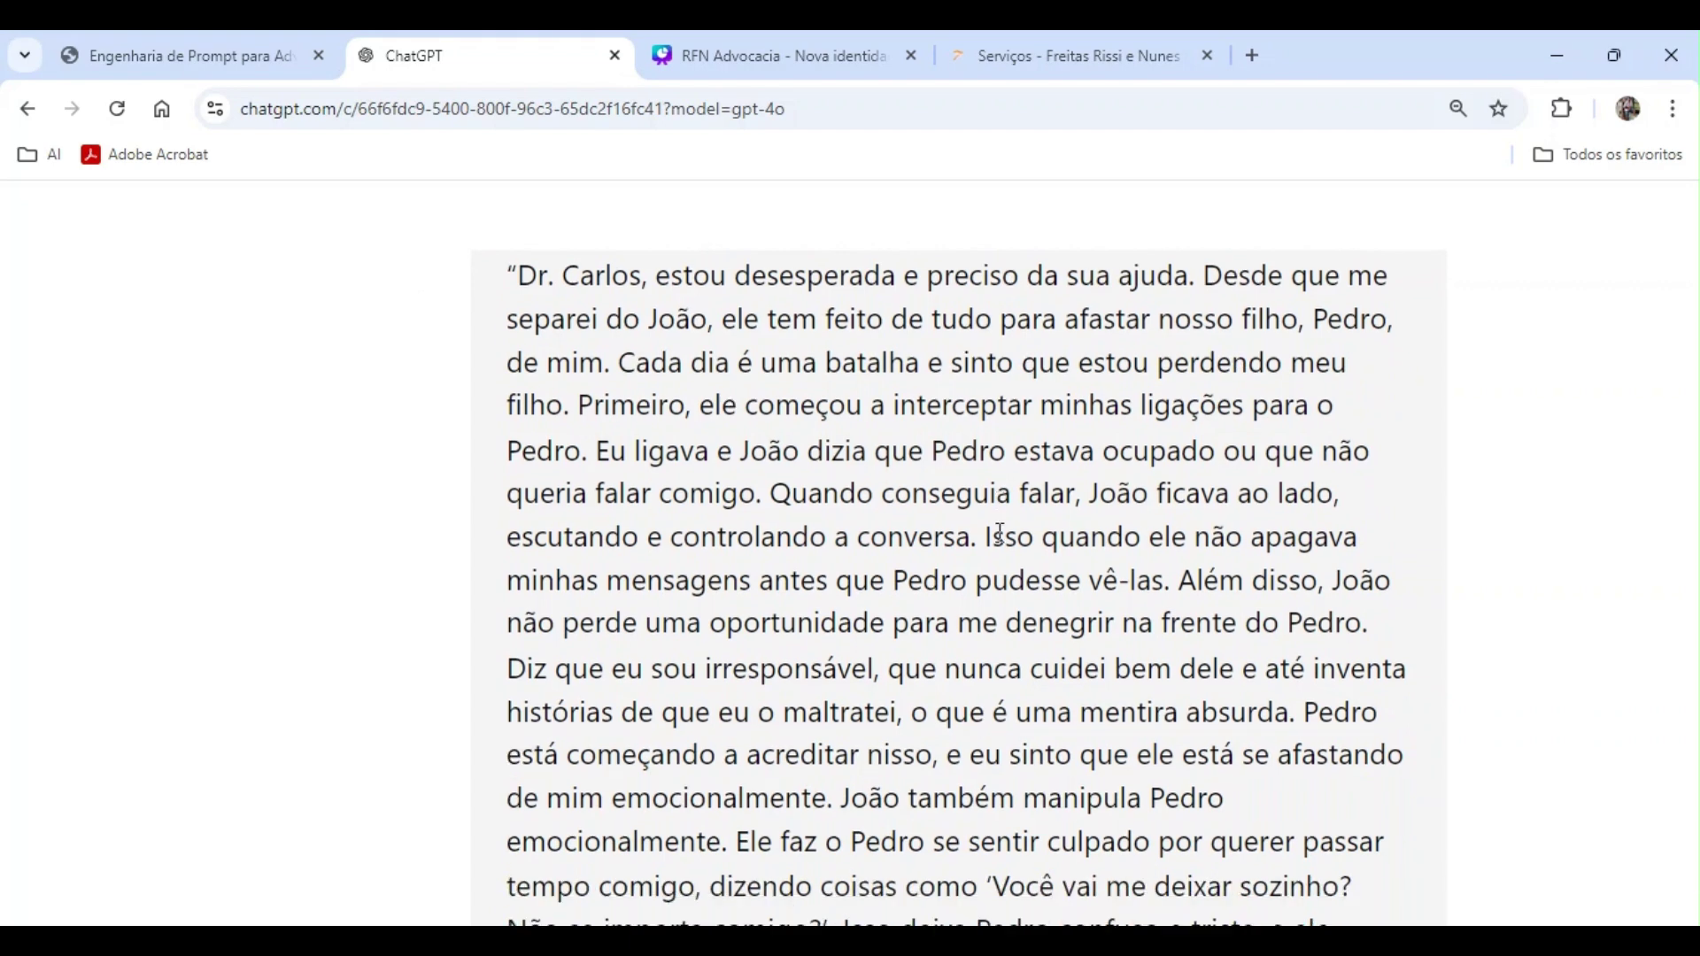
- Go to the end of the client's account and highlight the closing </ideia> tag
scroll(977, 570, down, 10)
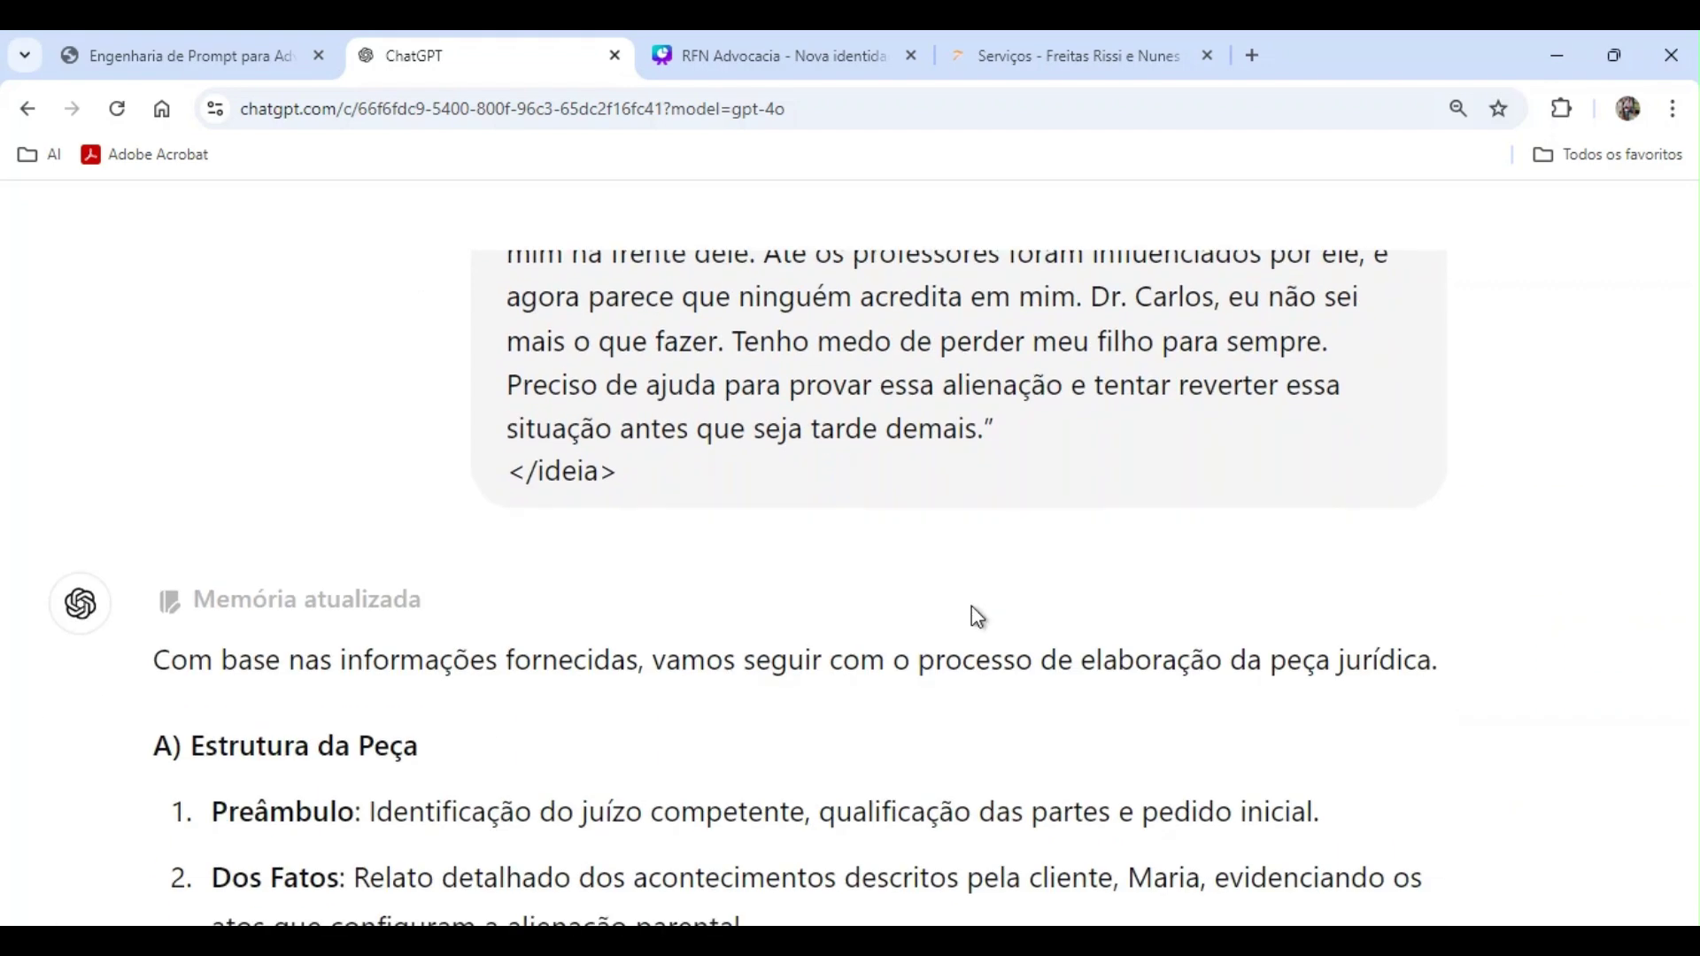
scroll(971, 607, down, 2)
scroll(971, 605, down, 2)
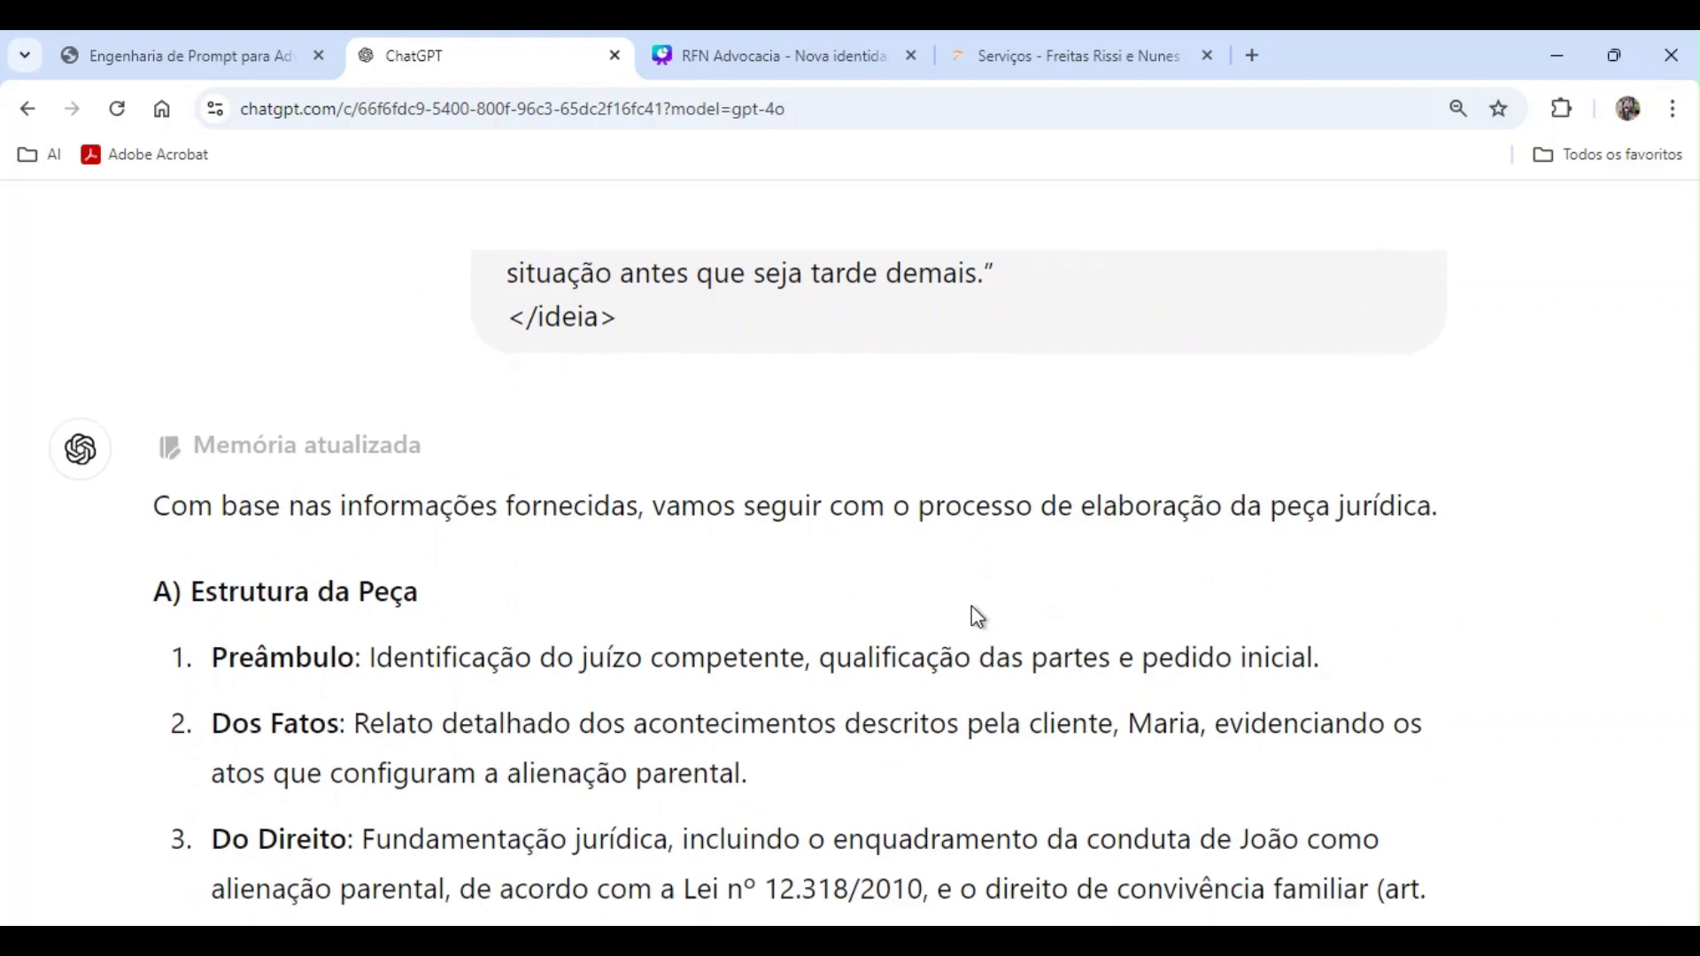
scroll(837, 626, up, 10)
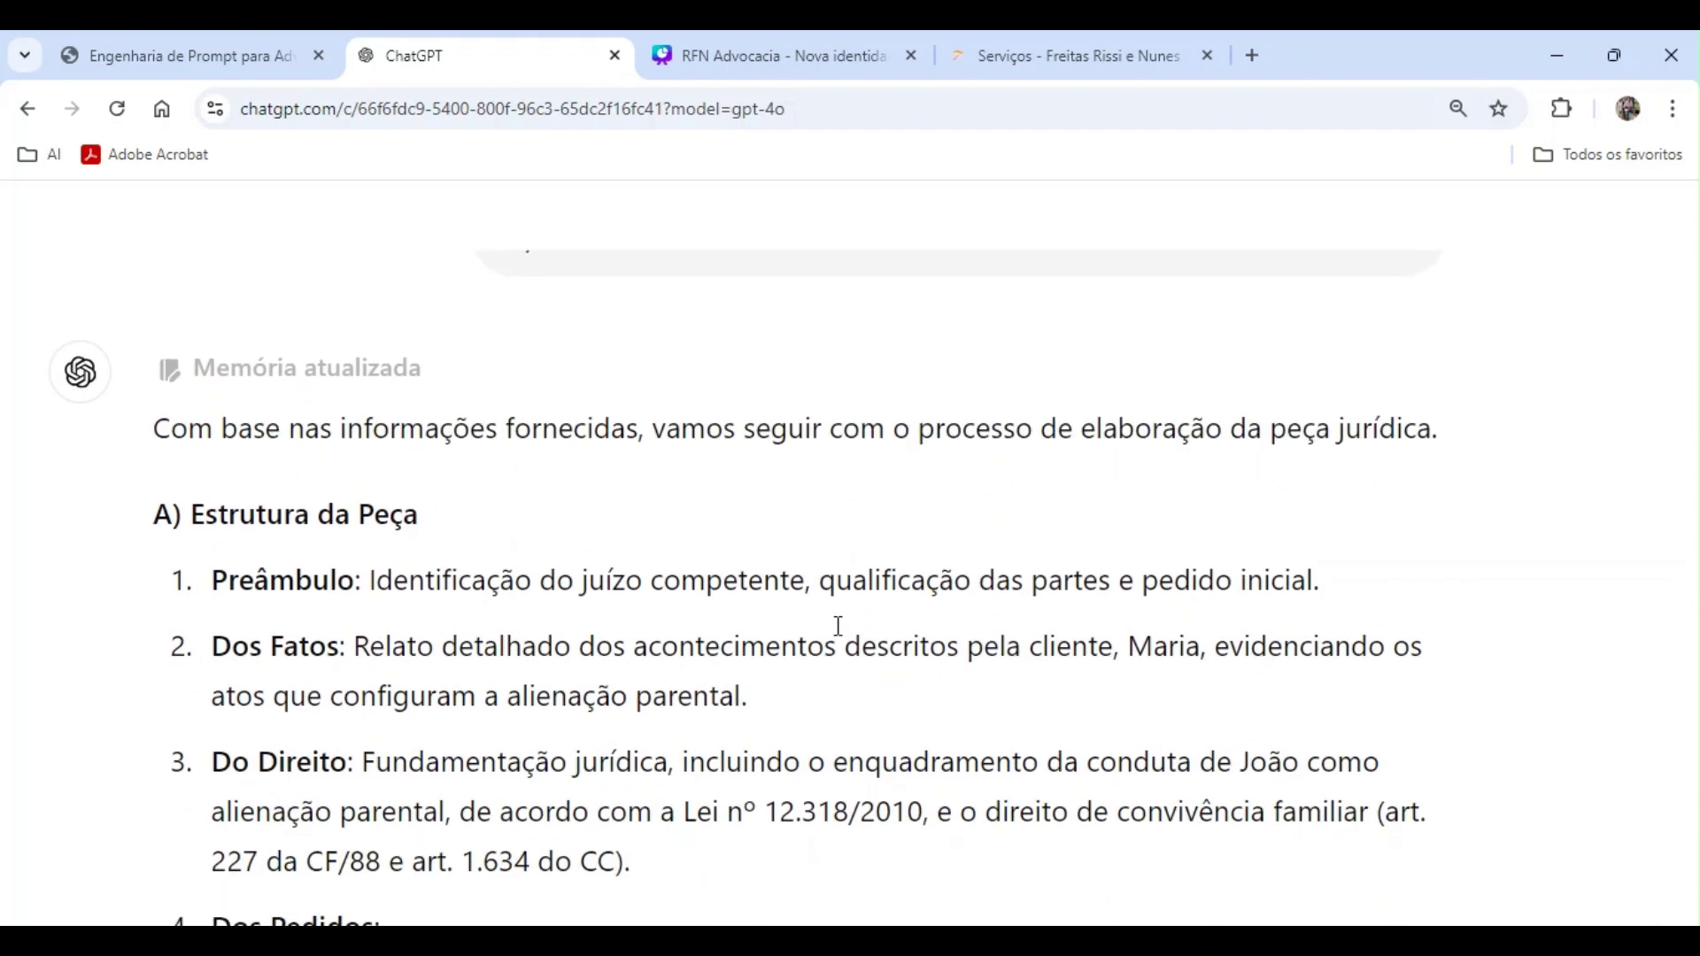
scroll(819, 650, down, 4)
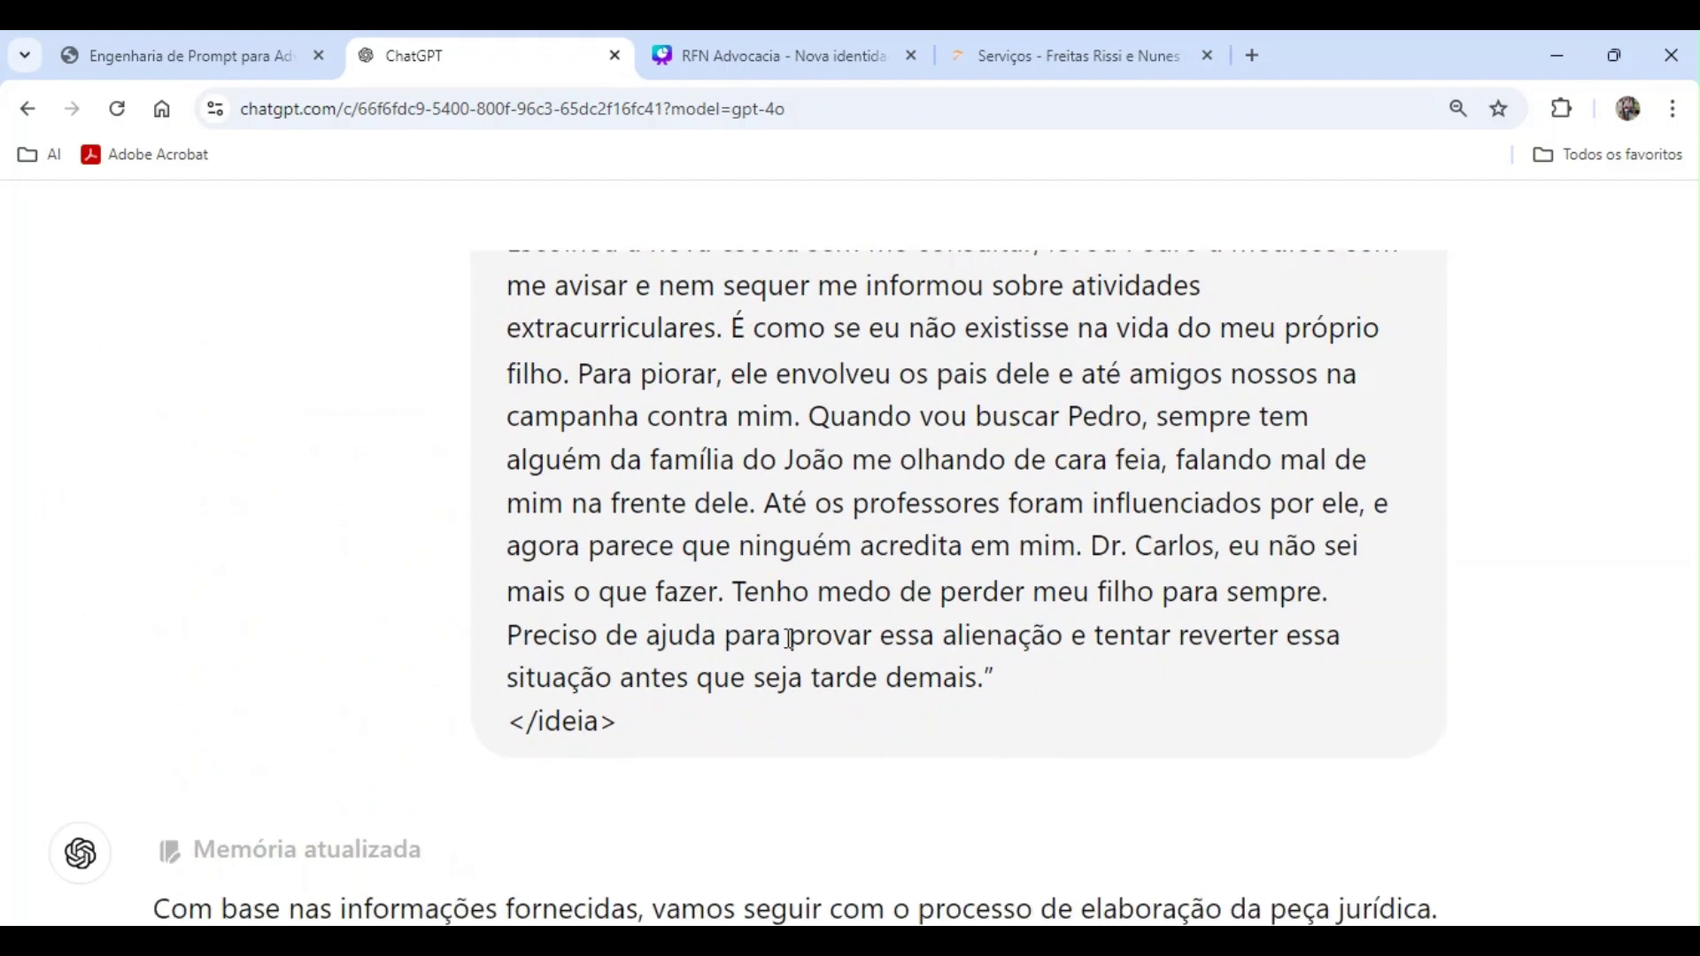
drag(630, 728, 566, 650)
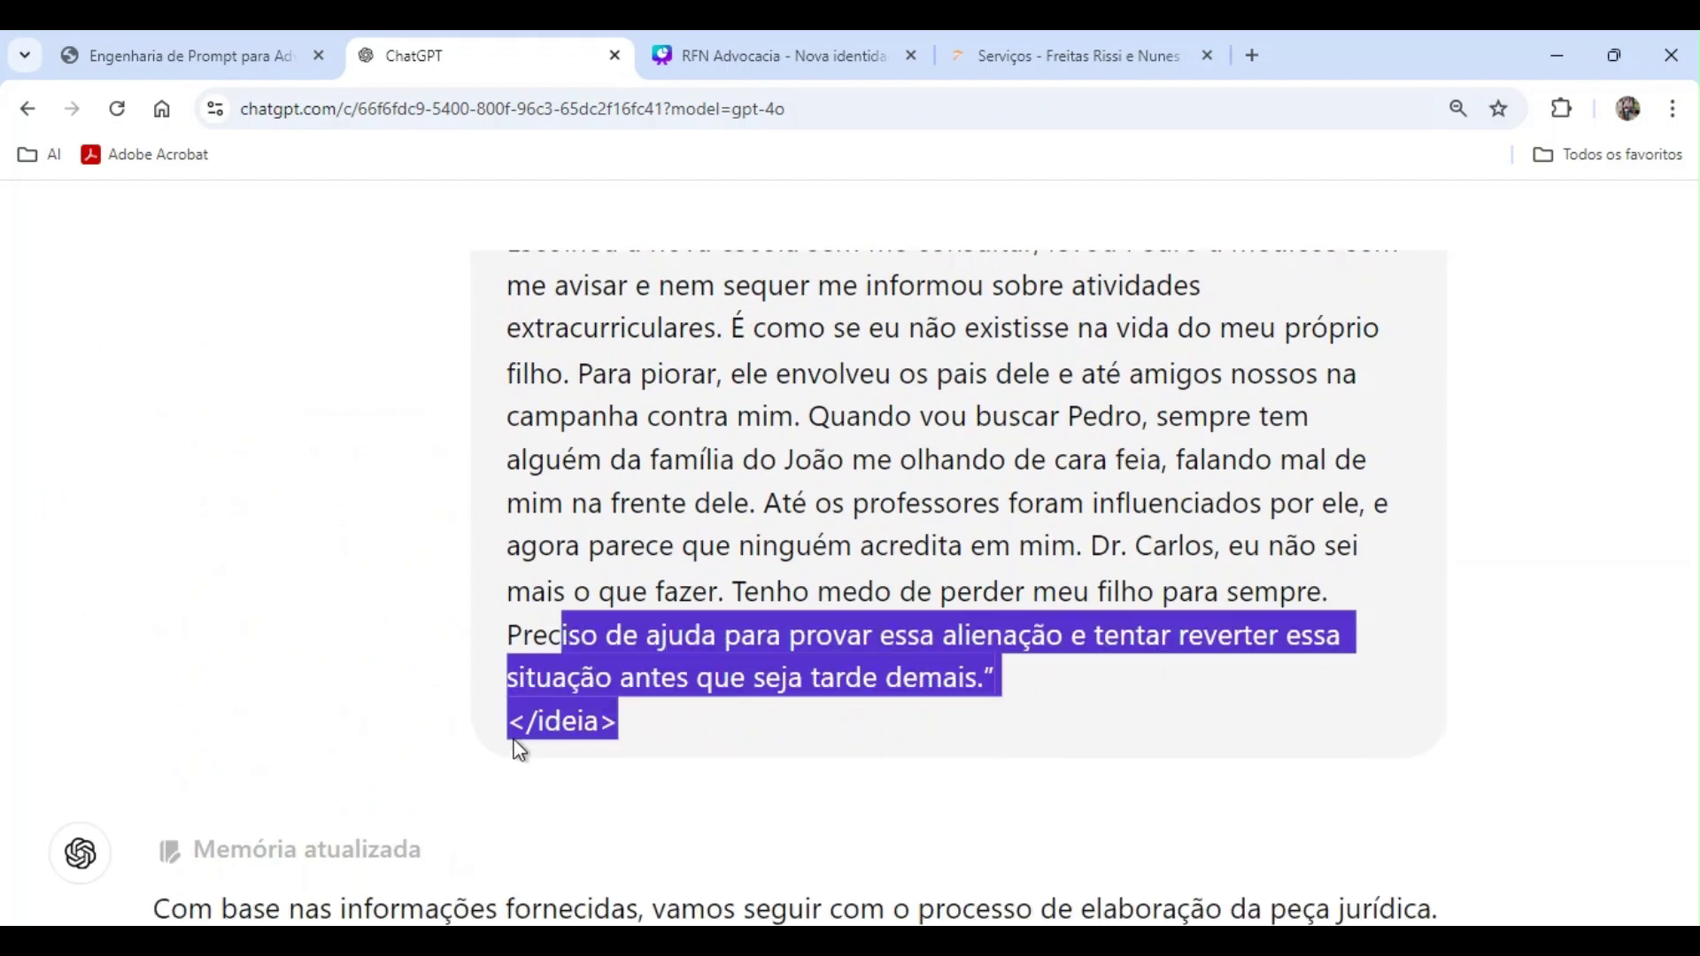
drag(512, 724, 647, 737)
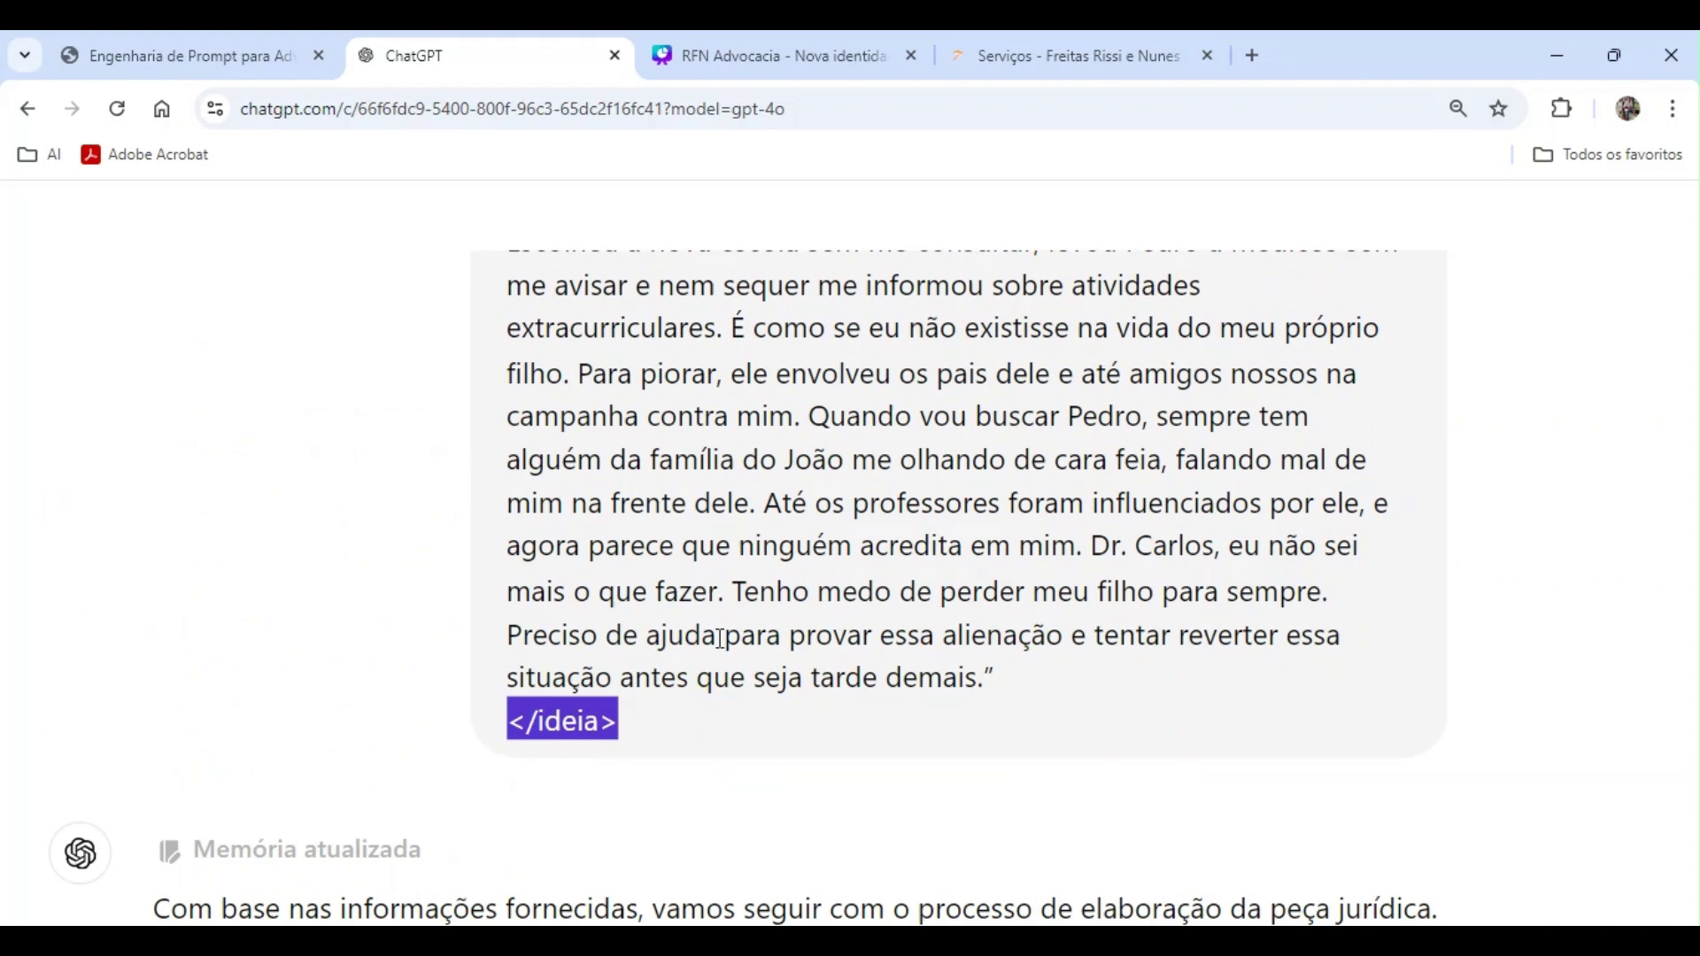
- Highlight the opening <ideia> tag in answer 4 and check it against the "Ideias preliminares" instruction in ChatGPT's question 4
scroll(722, 674, up, 6)
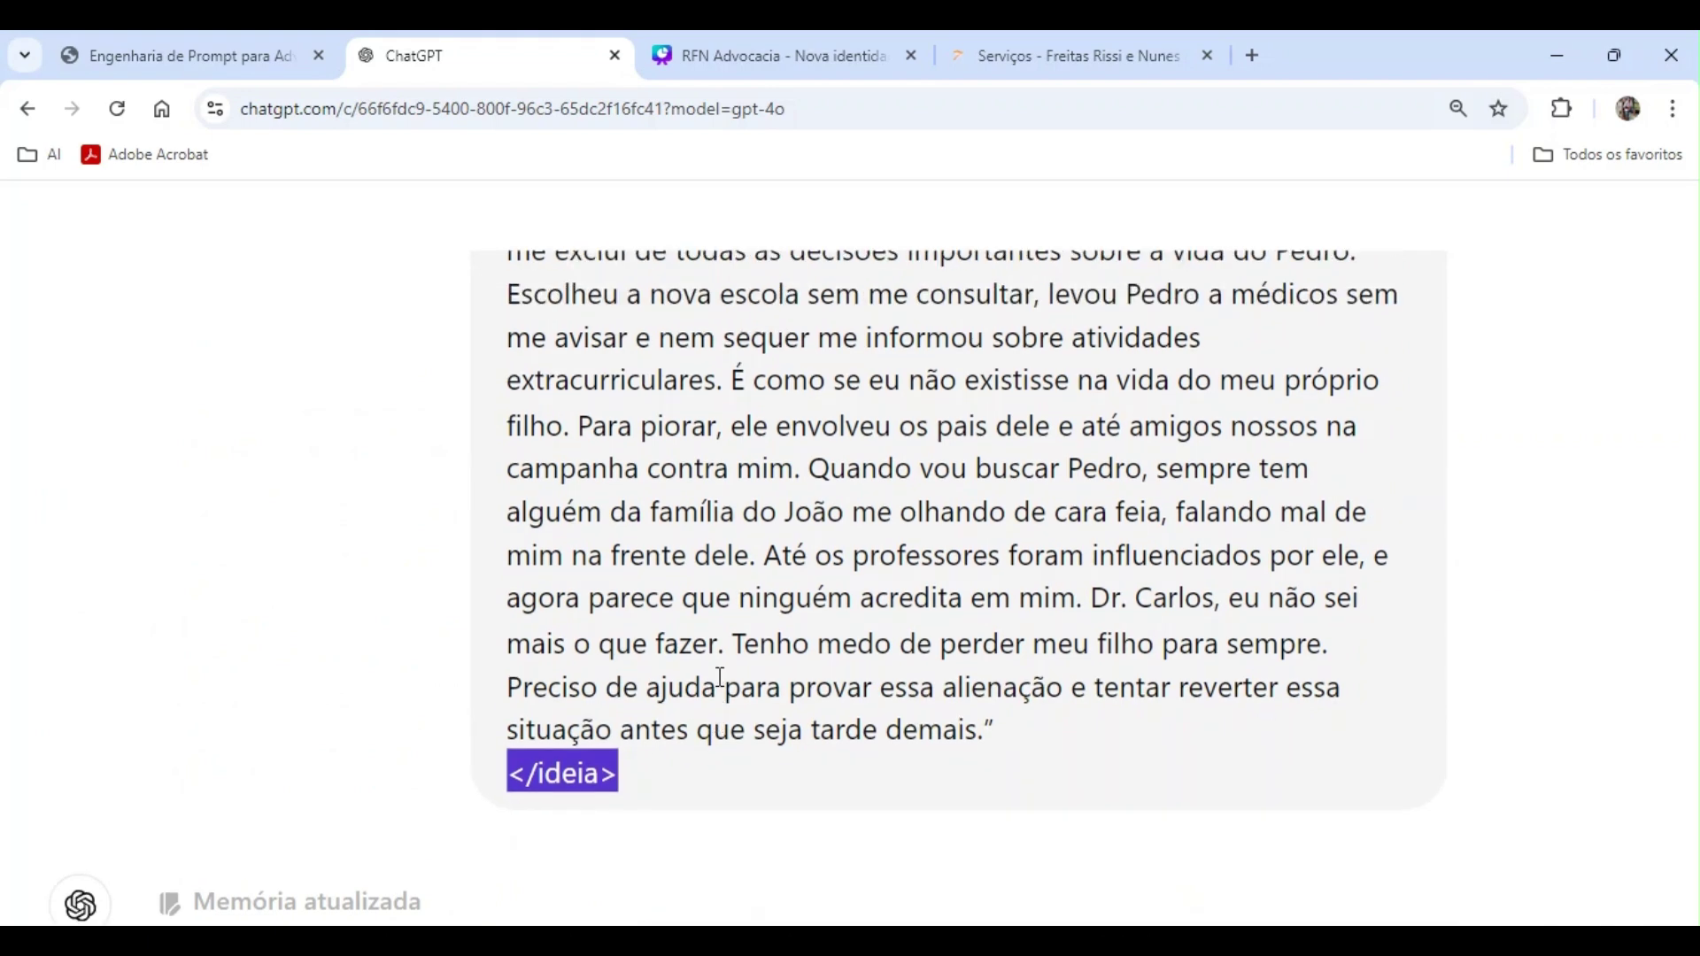
scroll(719, 689, up, 7)
scroll(717, 687, down, 1)
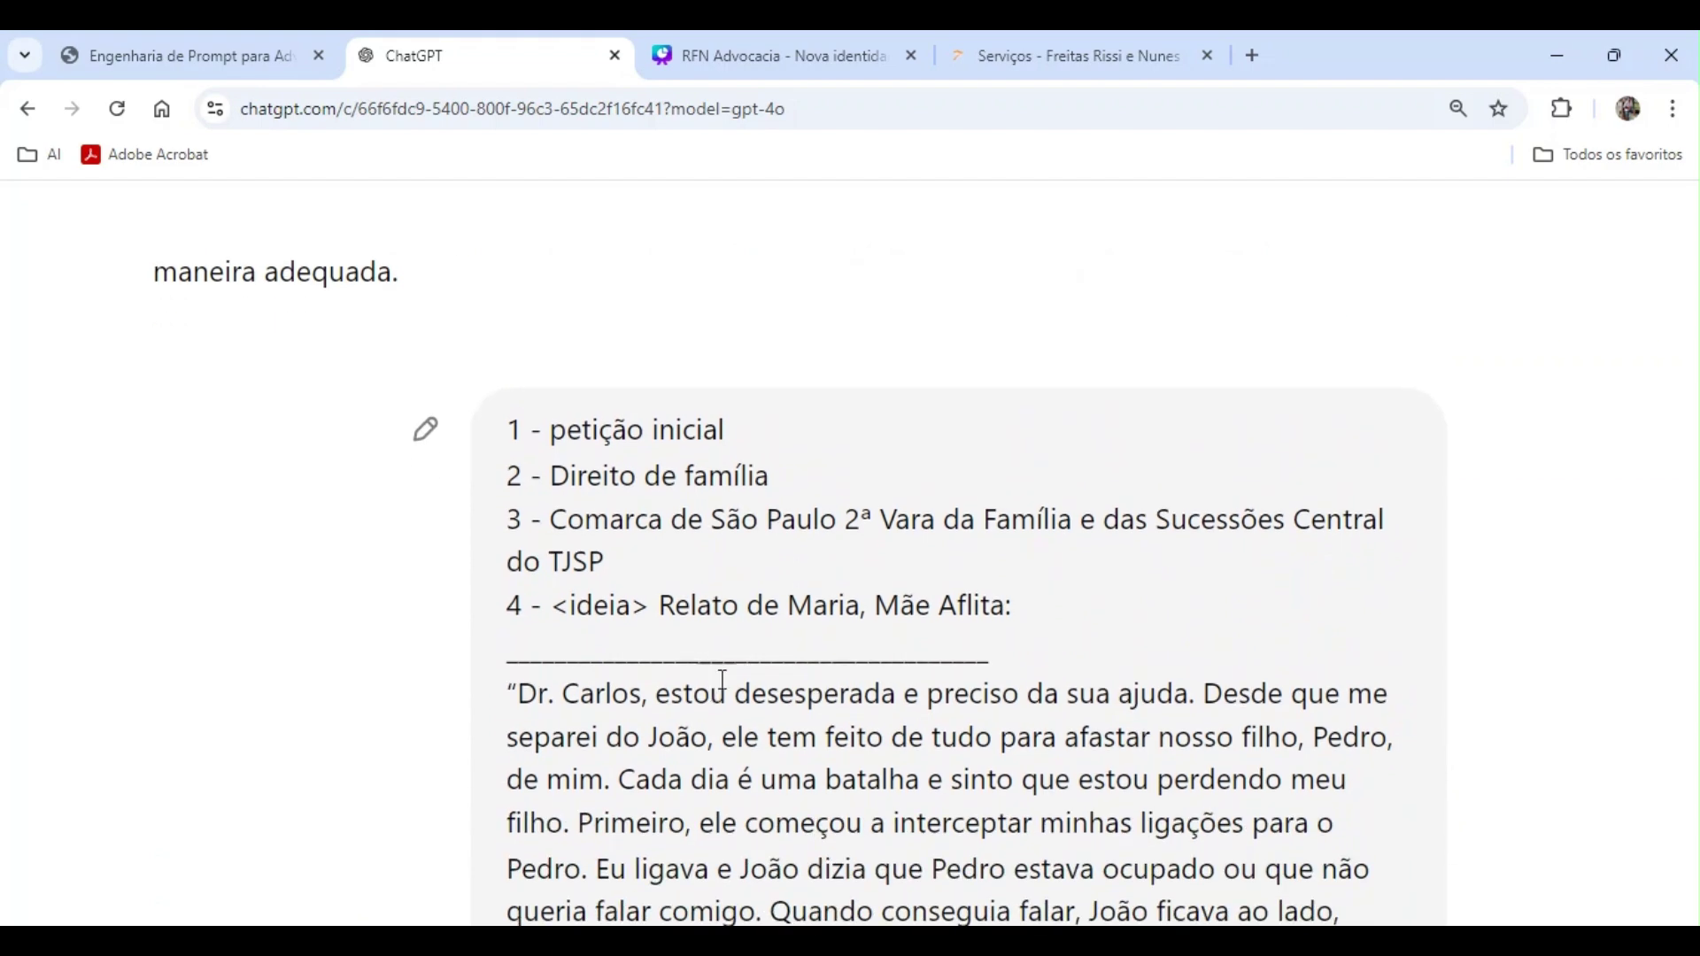
drag(552, 610, 650, 611)
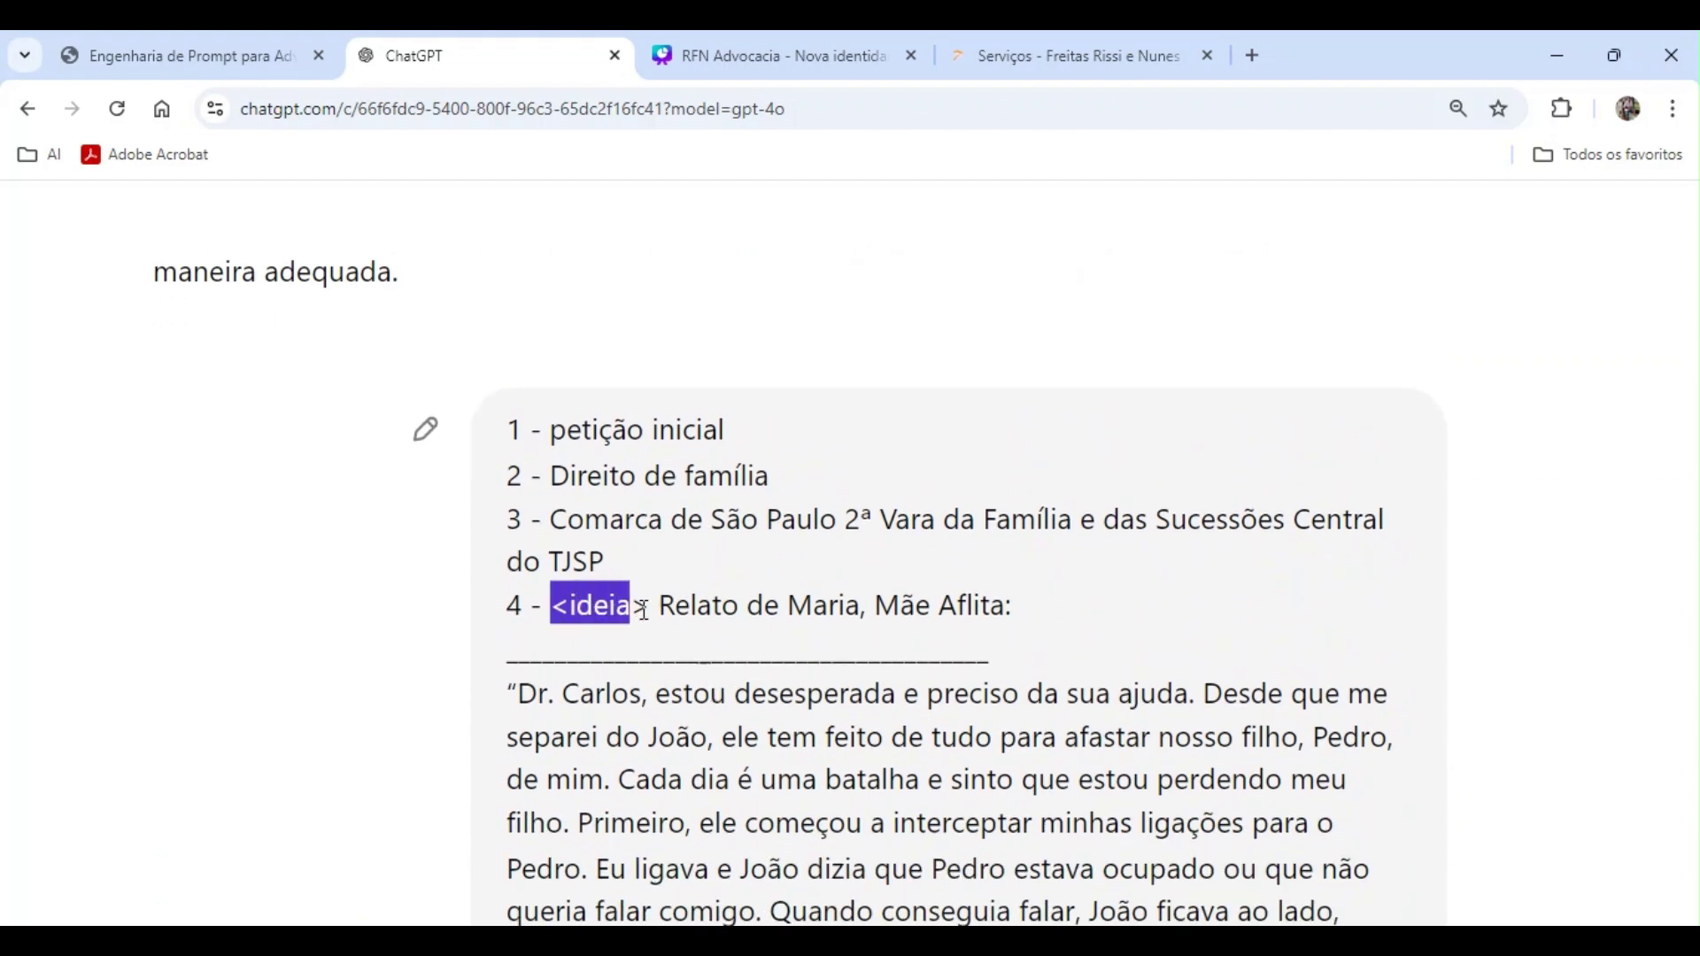
scroll(709, 632, up, 6)
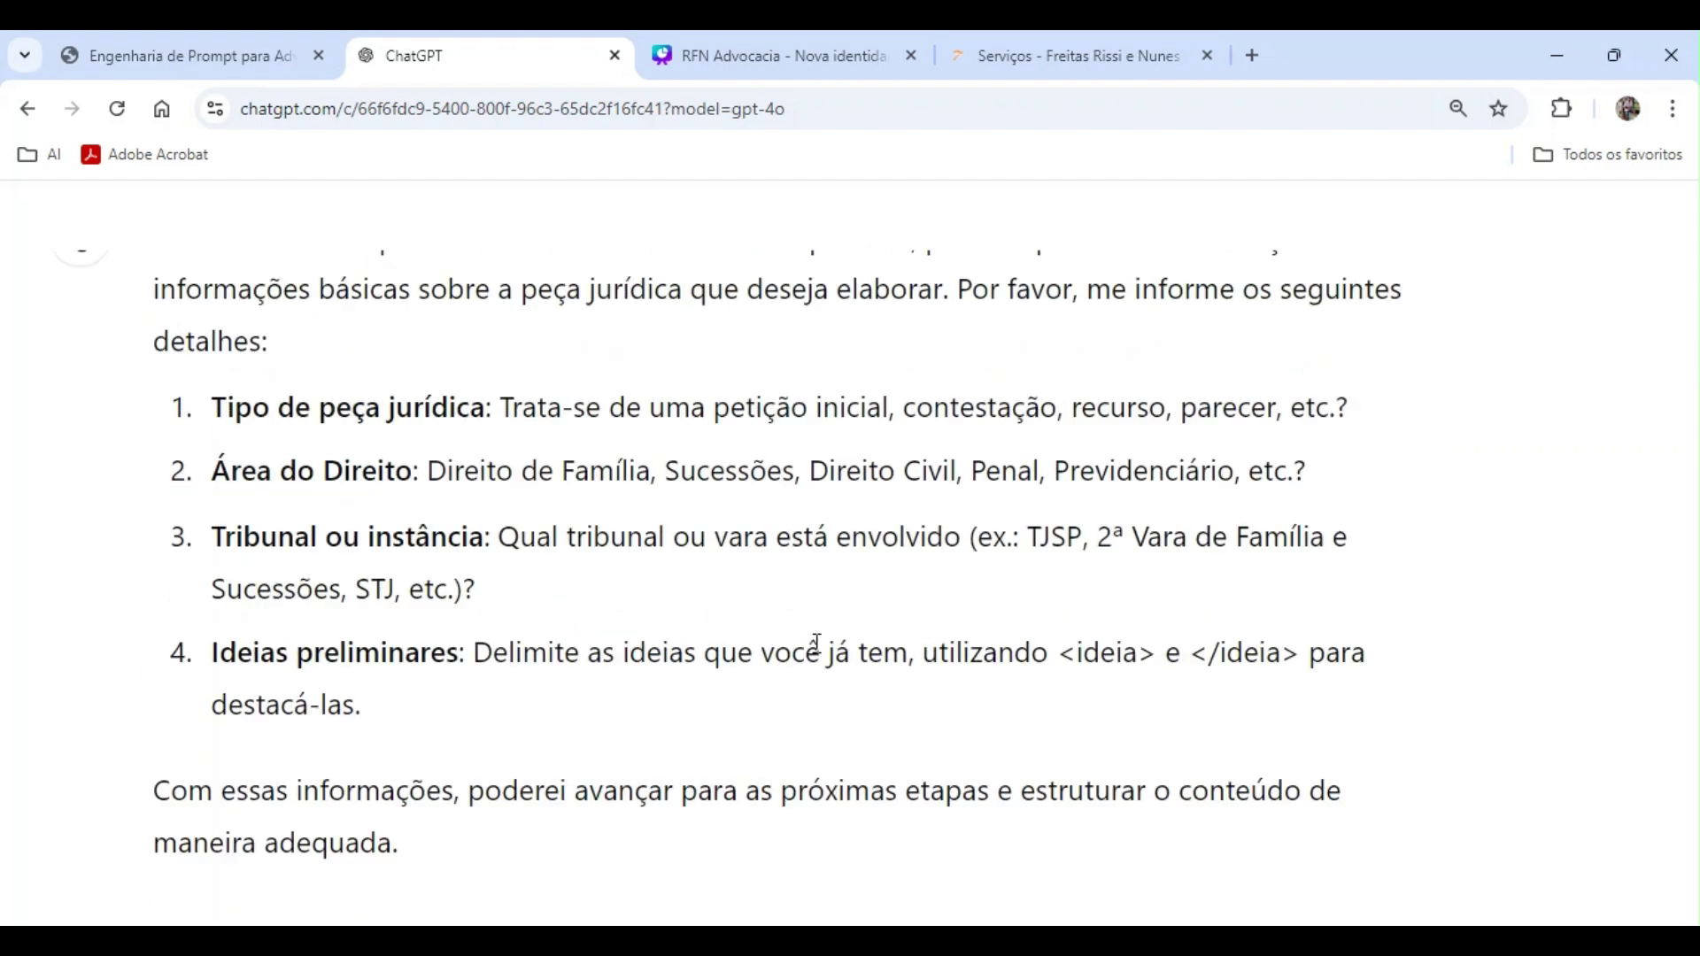
- Review the reply's "Estrutura da Peça" and "Sugestões de Conteúdo" sections, ending at "Perguntas para Aprofundamento"
scroll(675, 664, down, 18)
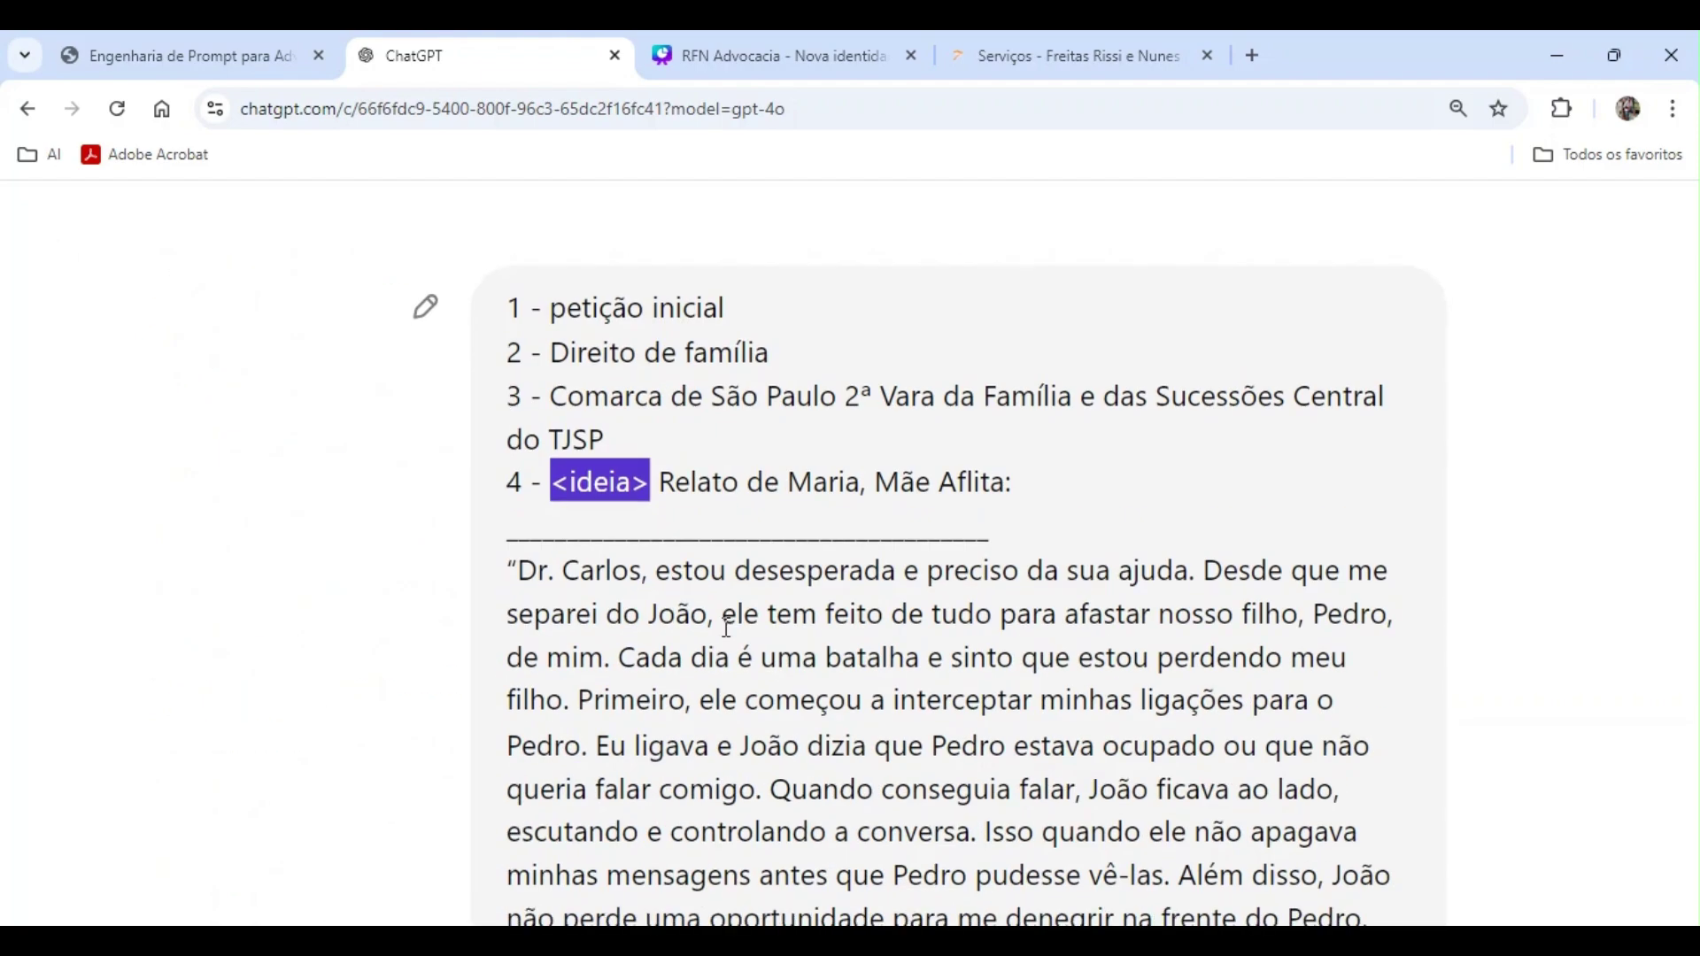
scroll(726, 628, down, 6)
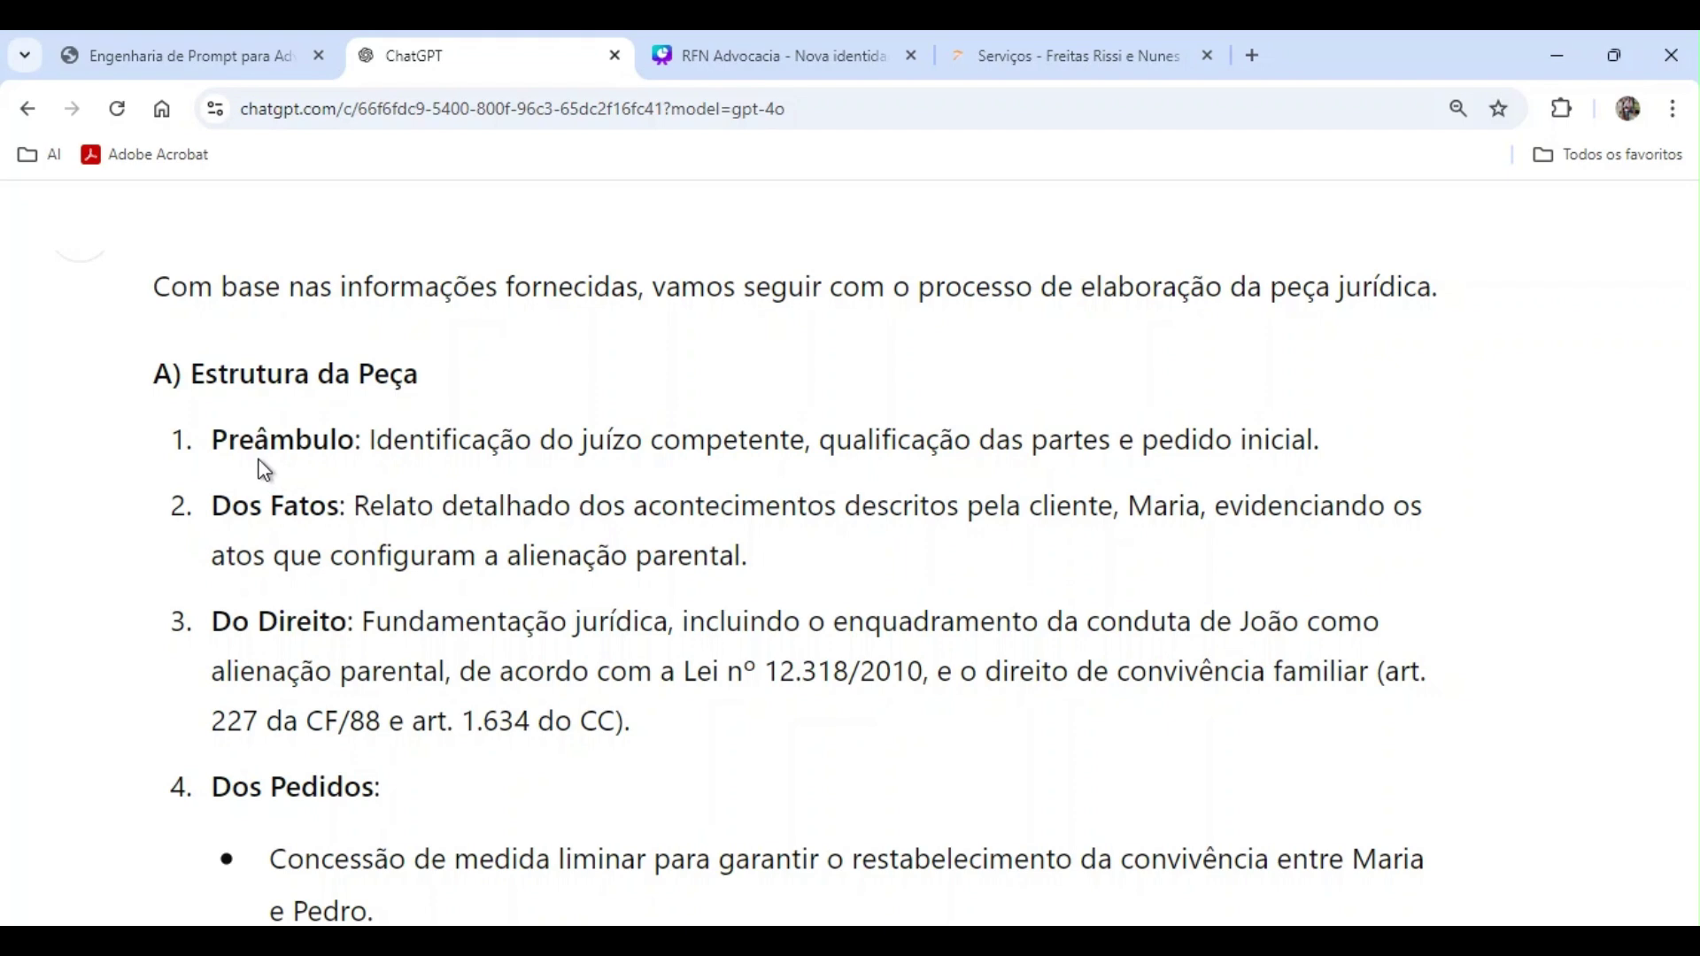
scroll(519, 600, down, 4)
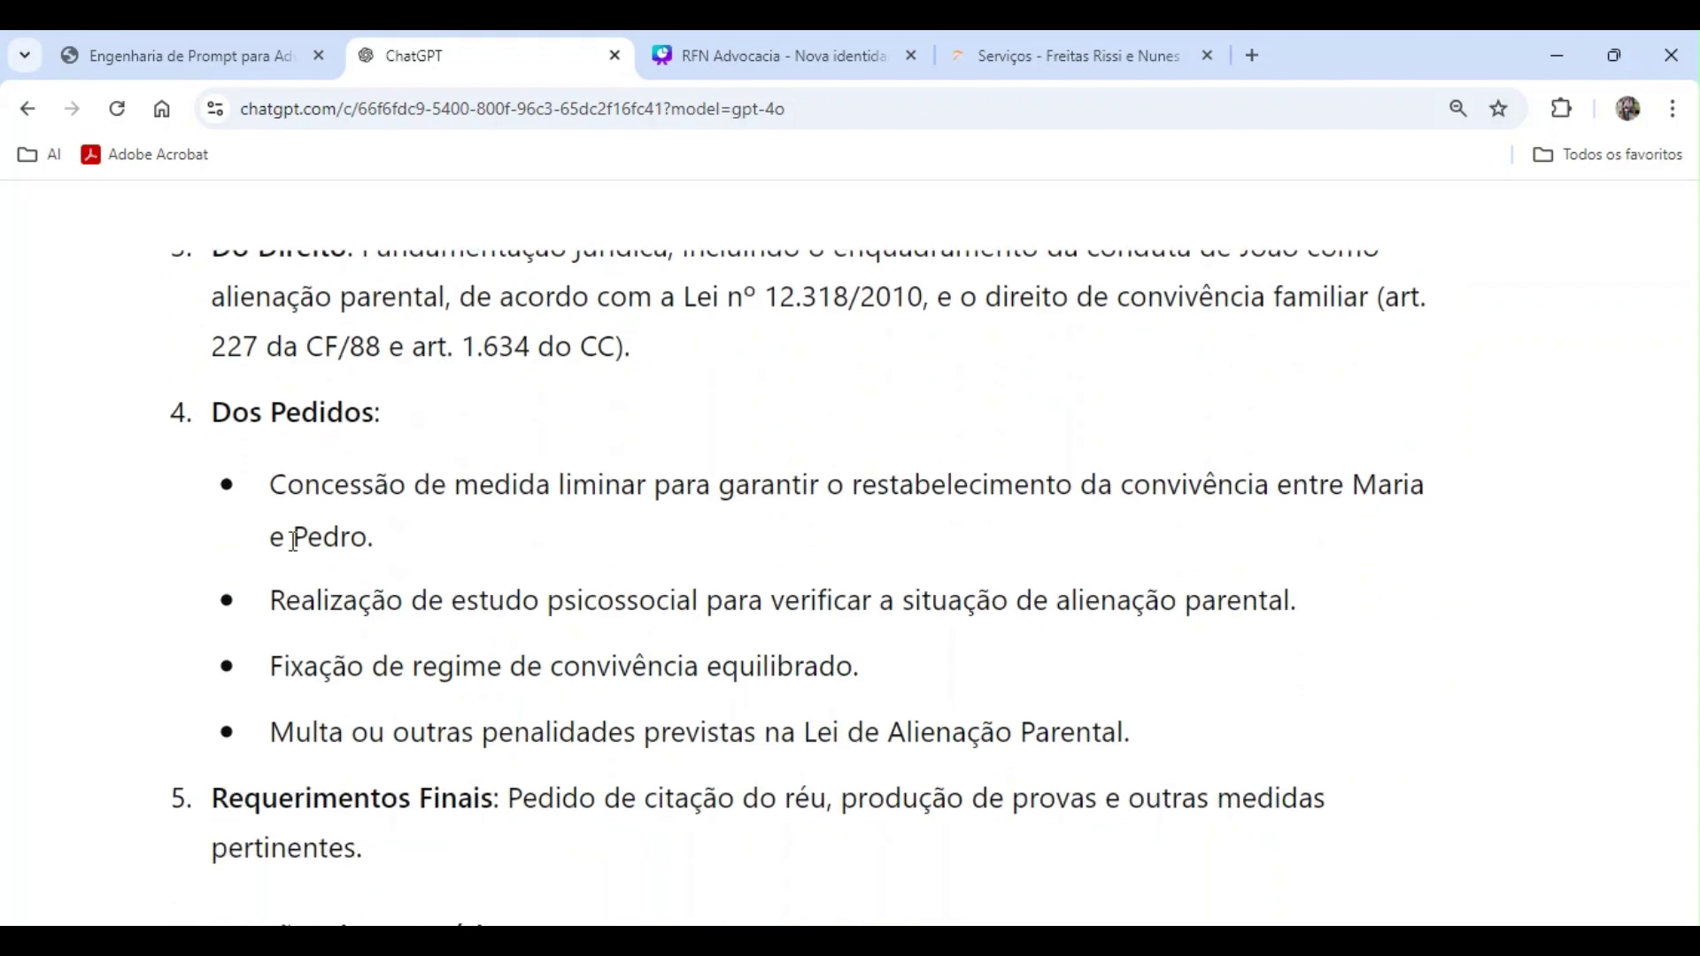
scroll(443, 620, down, 3)
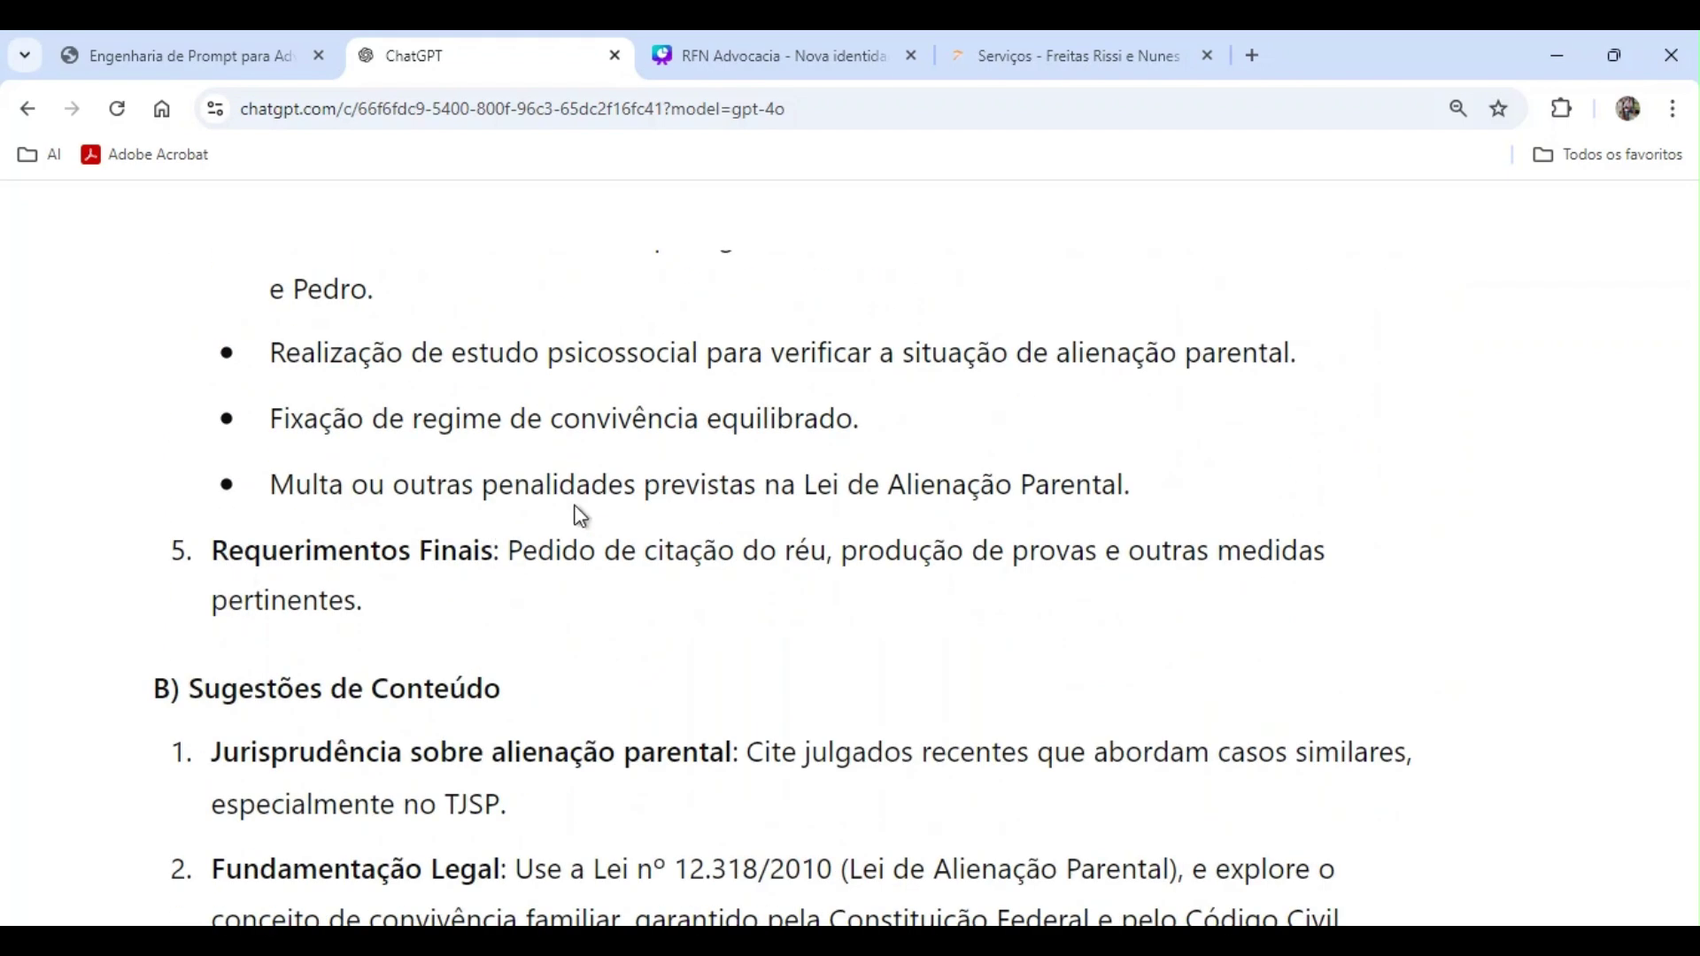
scroll(611, 505, down, 4)
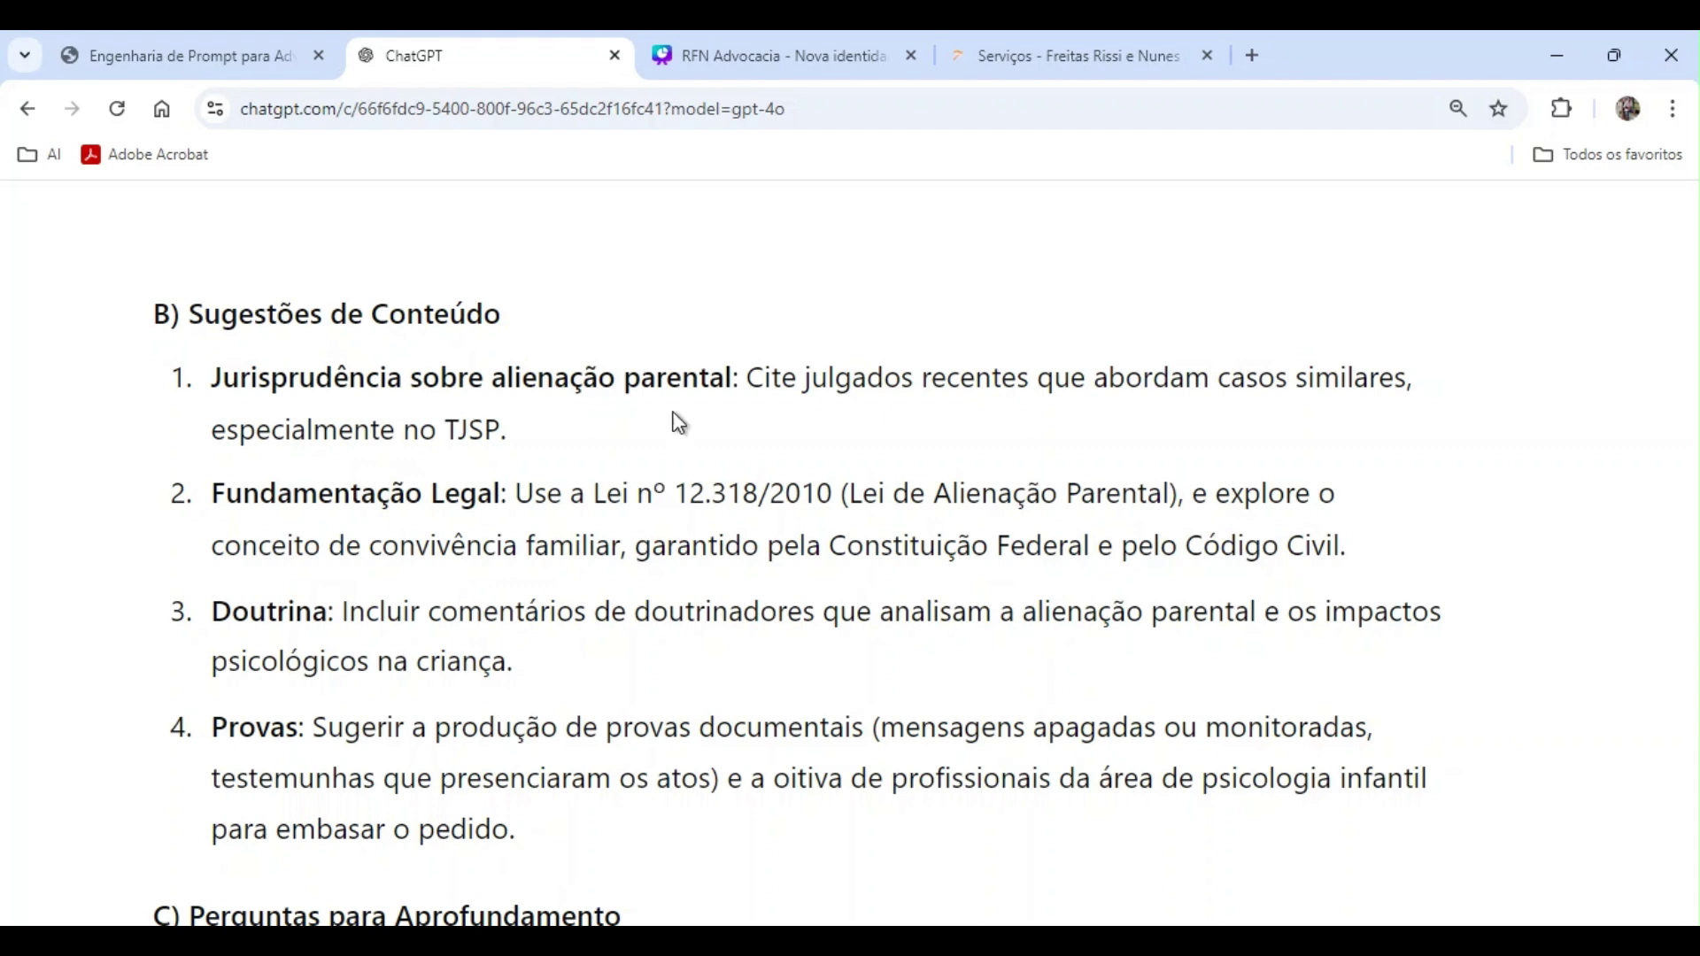
scroll(676, 422, down, 3)
scroll(653, 447, down, 3)
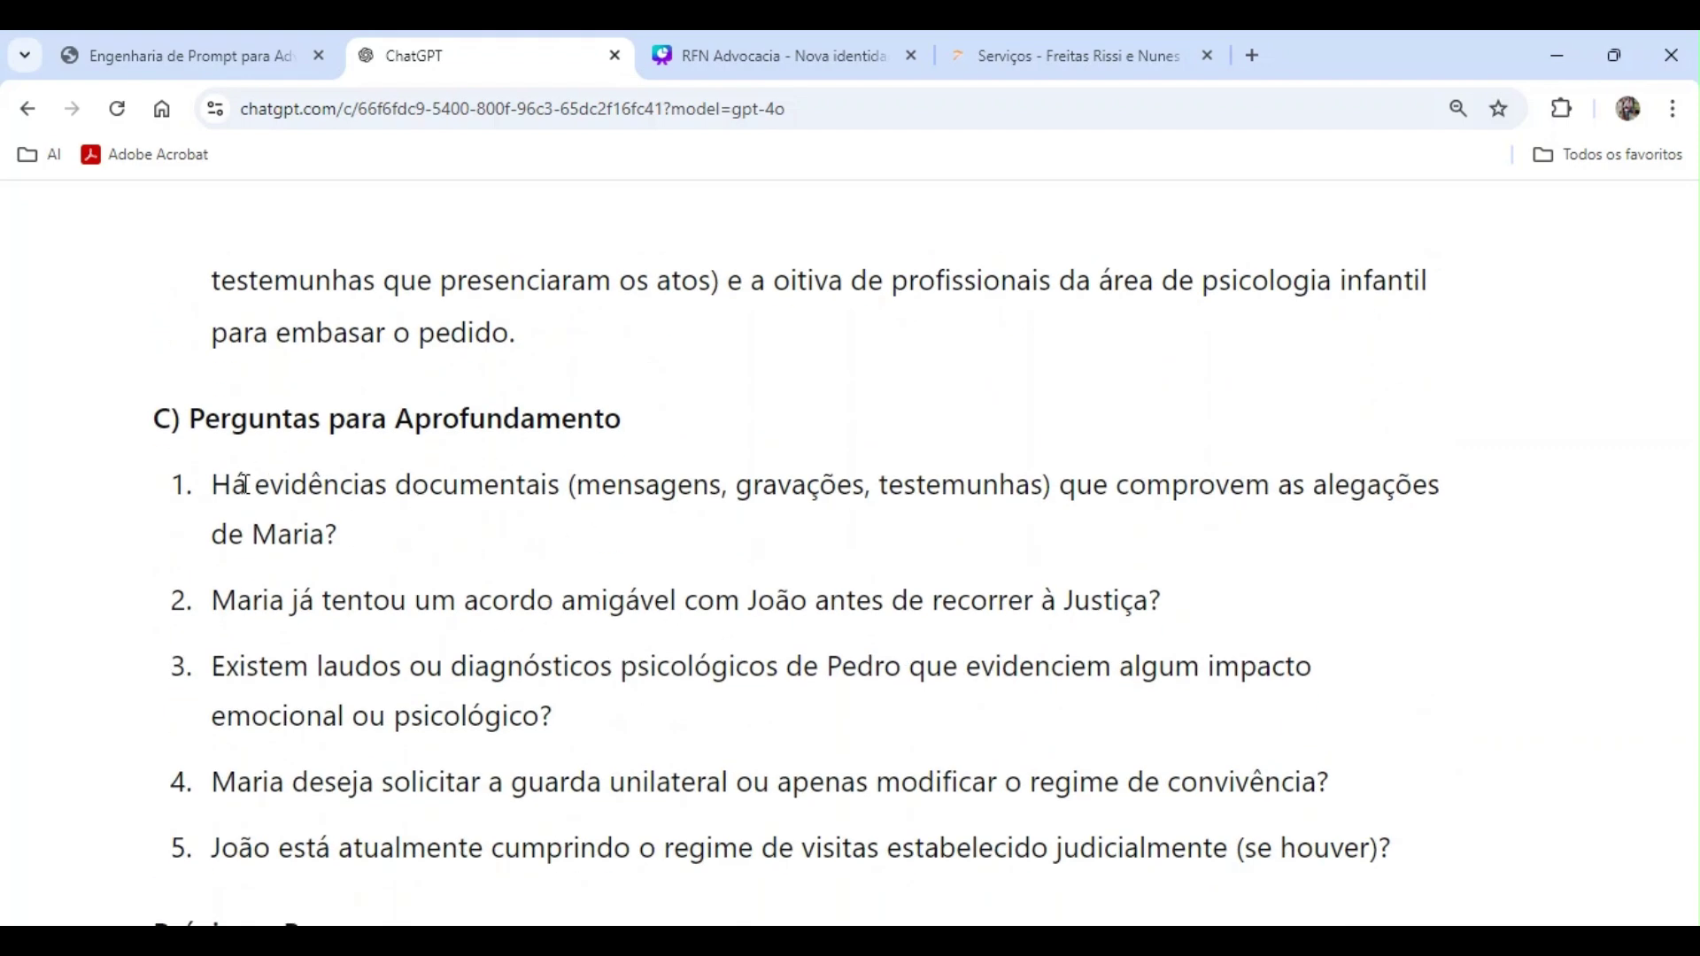
- Highlight the first three follow-up questions, on documentary evidence, an amicable agreement and psychological reports about the child
drag(228, 490, 353, 532)
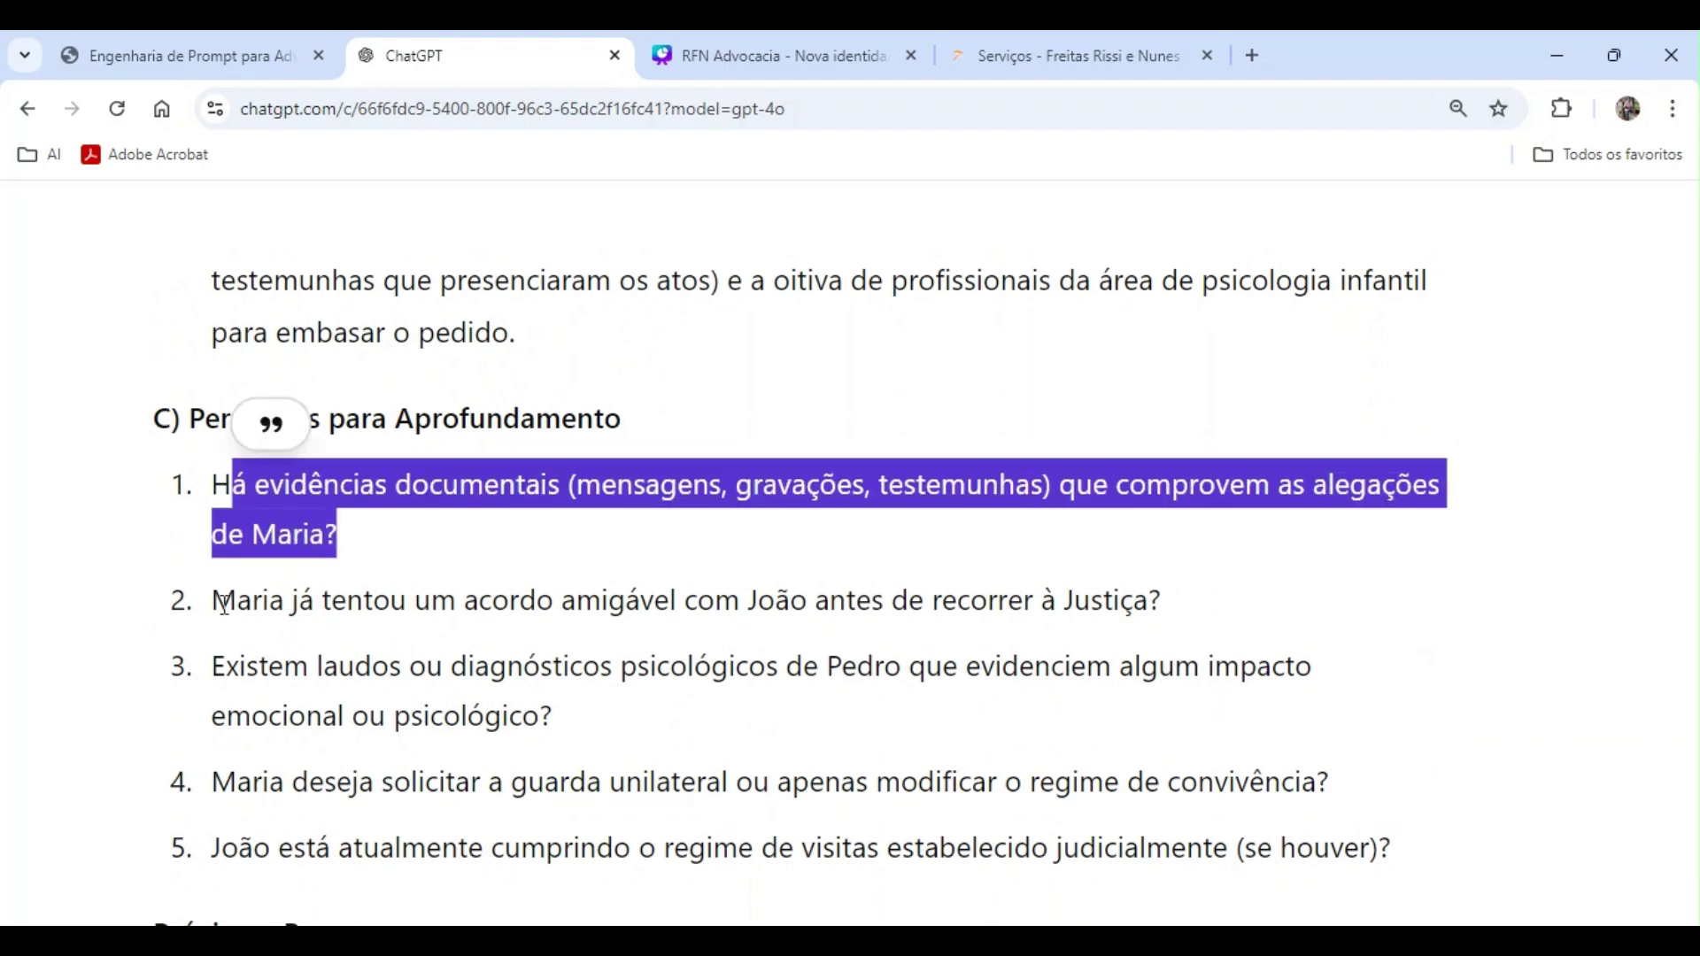
drag(224, 604, 987, 597)
click(253, 662)
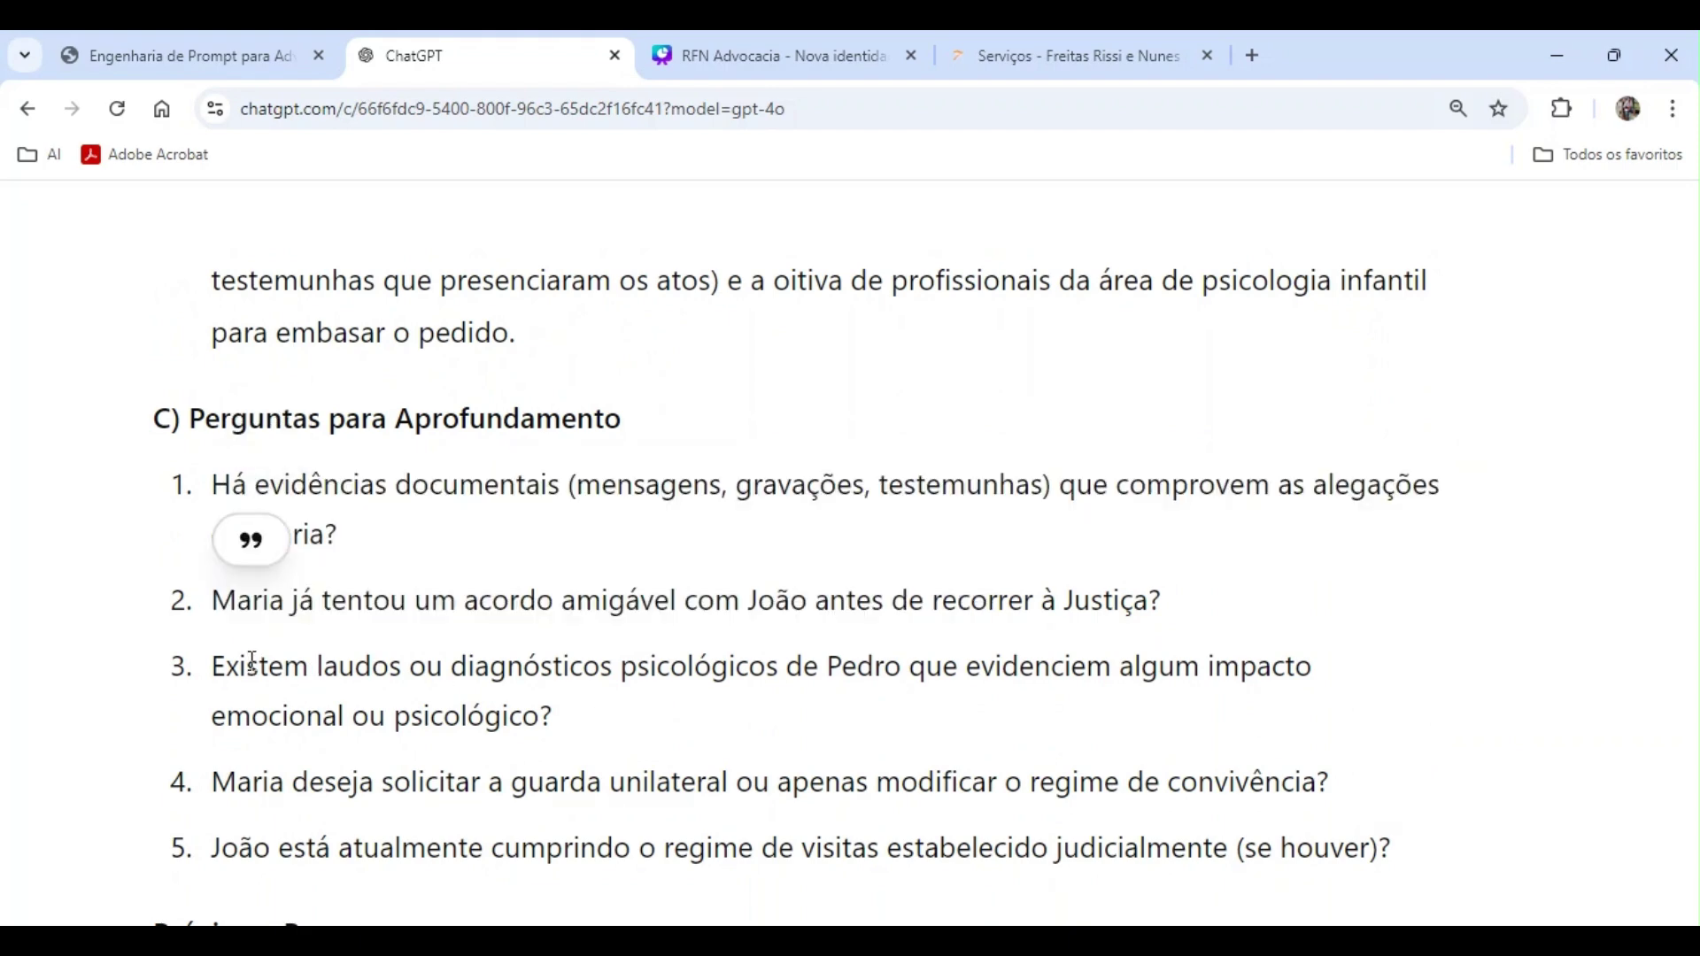
drag(253, 662, 709, 729)
scroll(709, 729, down, 3)
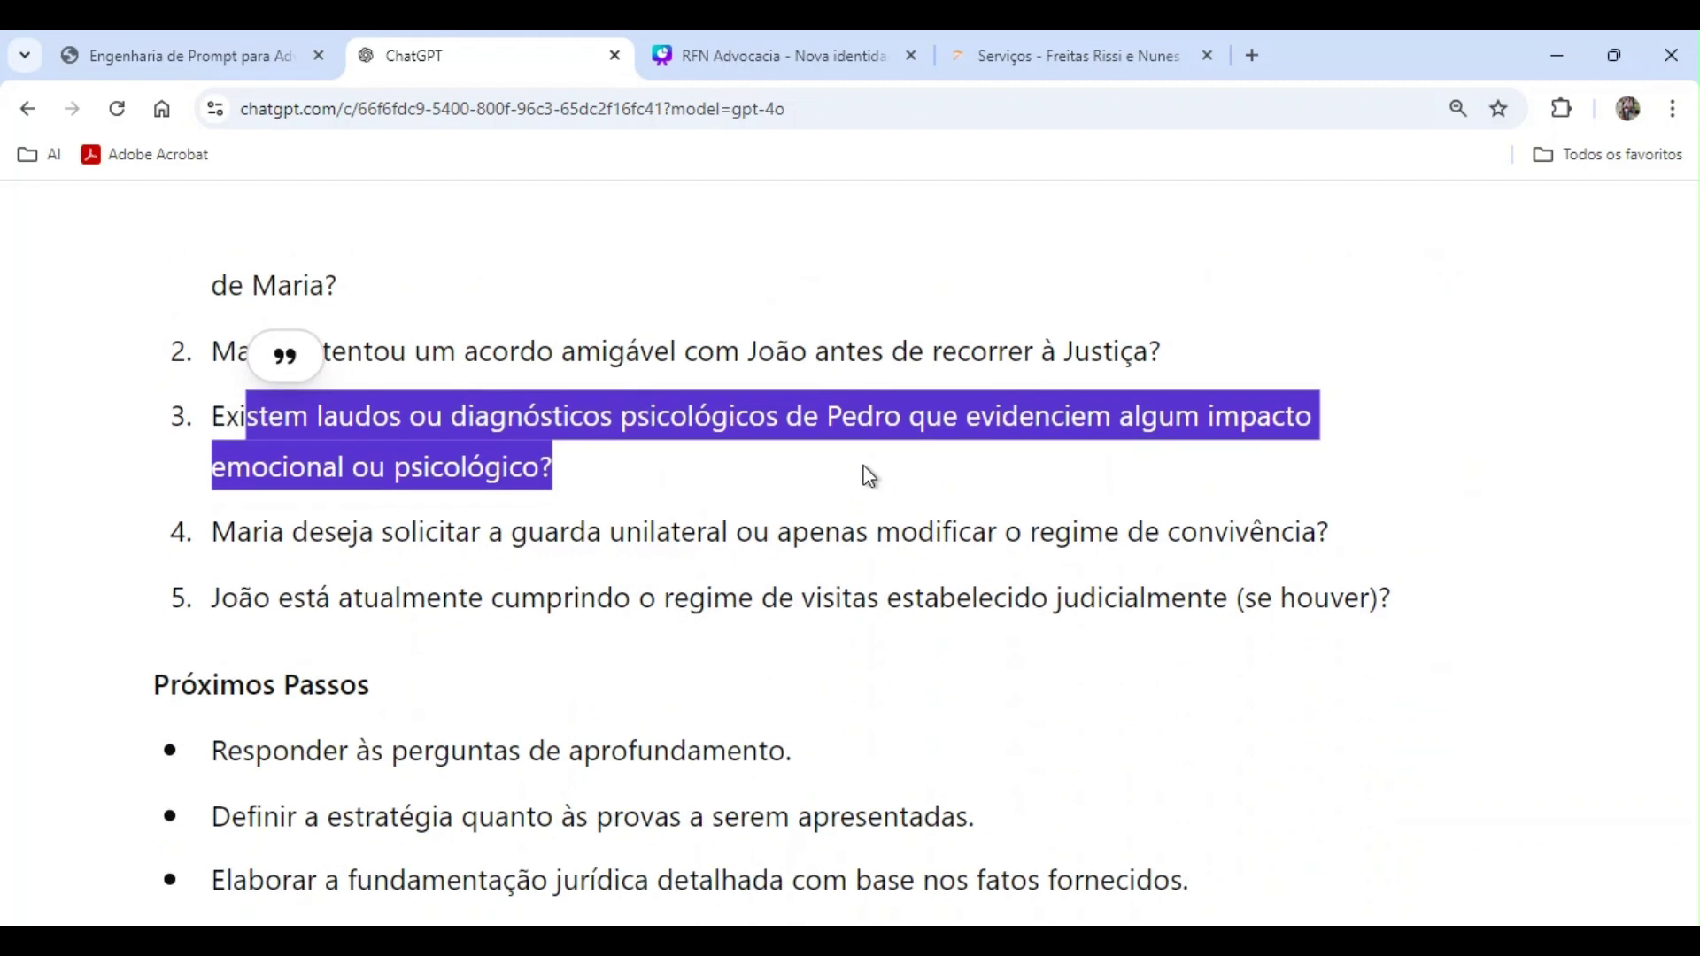
double_click(861, 420)
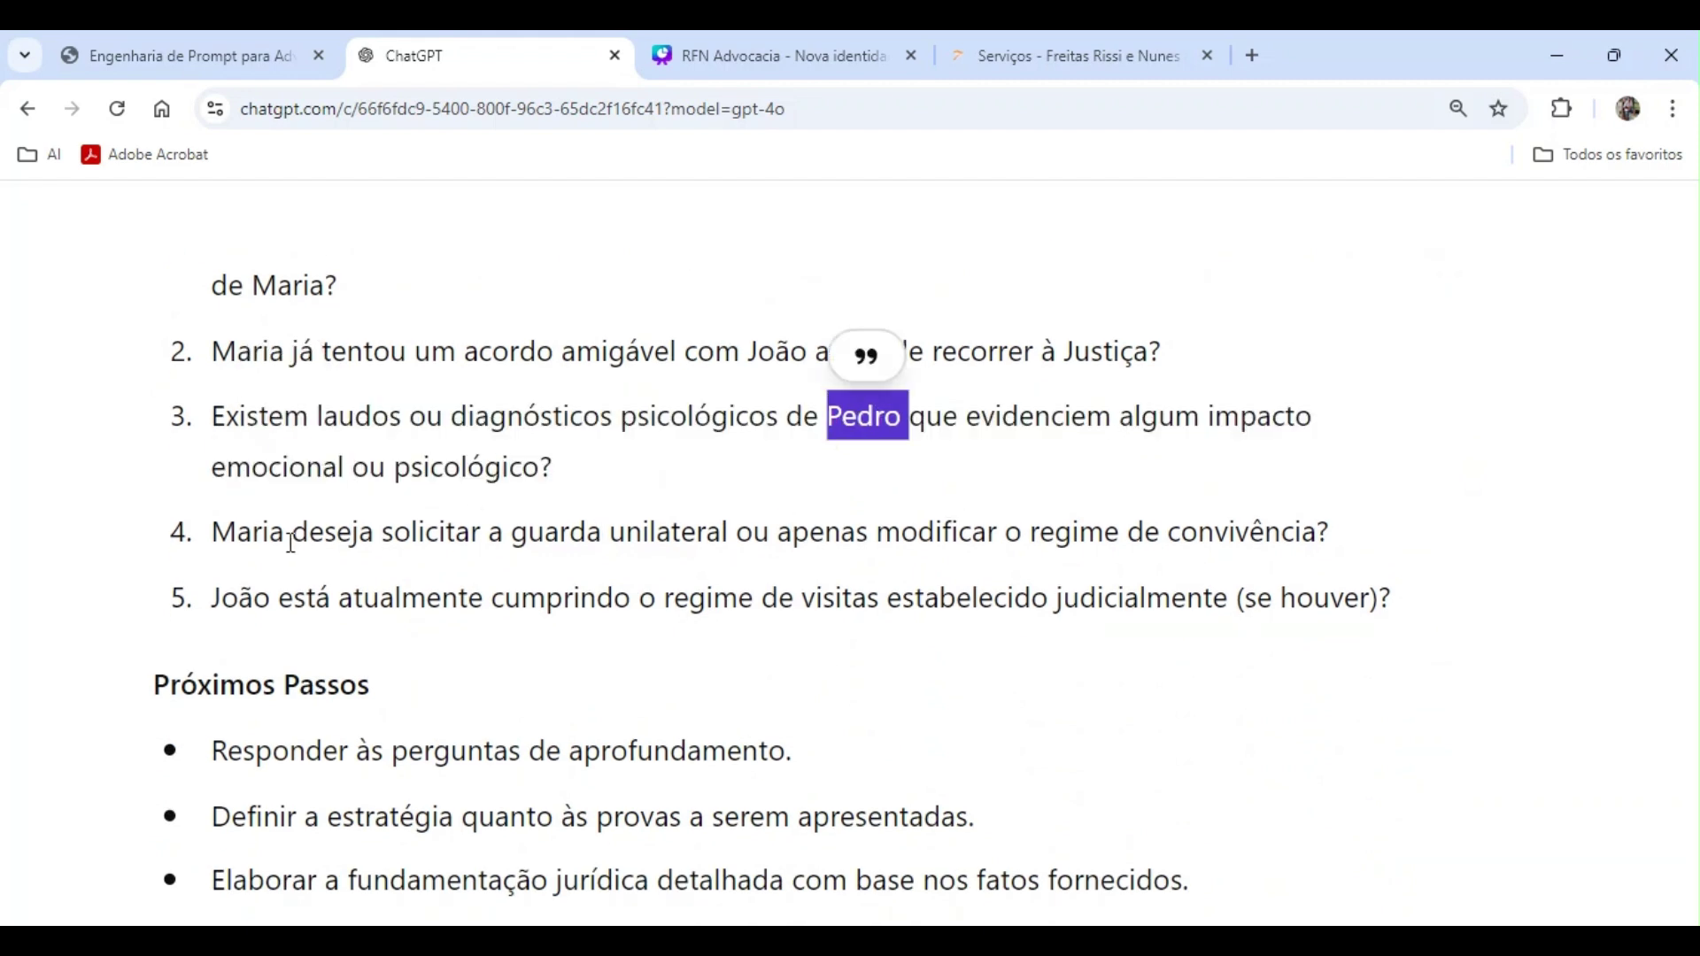
- Highlight follow-up questions 4 and 5, on sole custody and compliance with the visitation regime
click(573, 535)
drag(490, 536, 1298, 539)
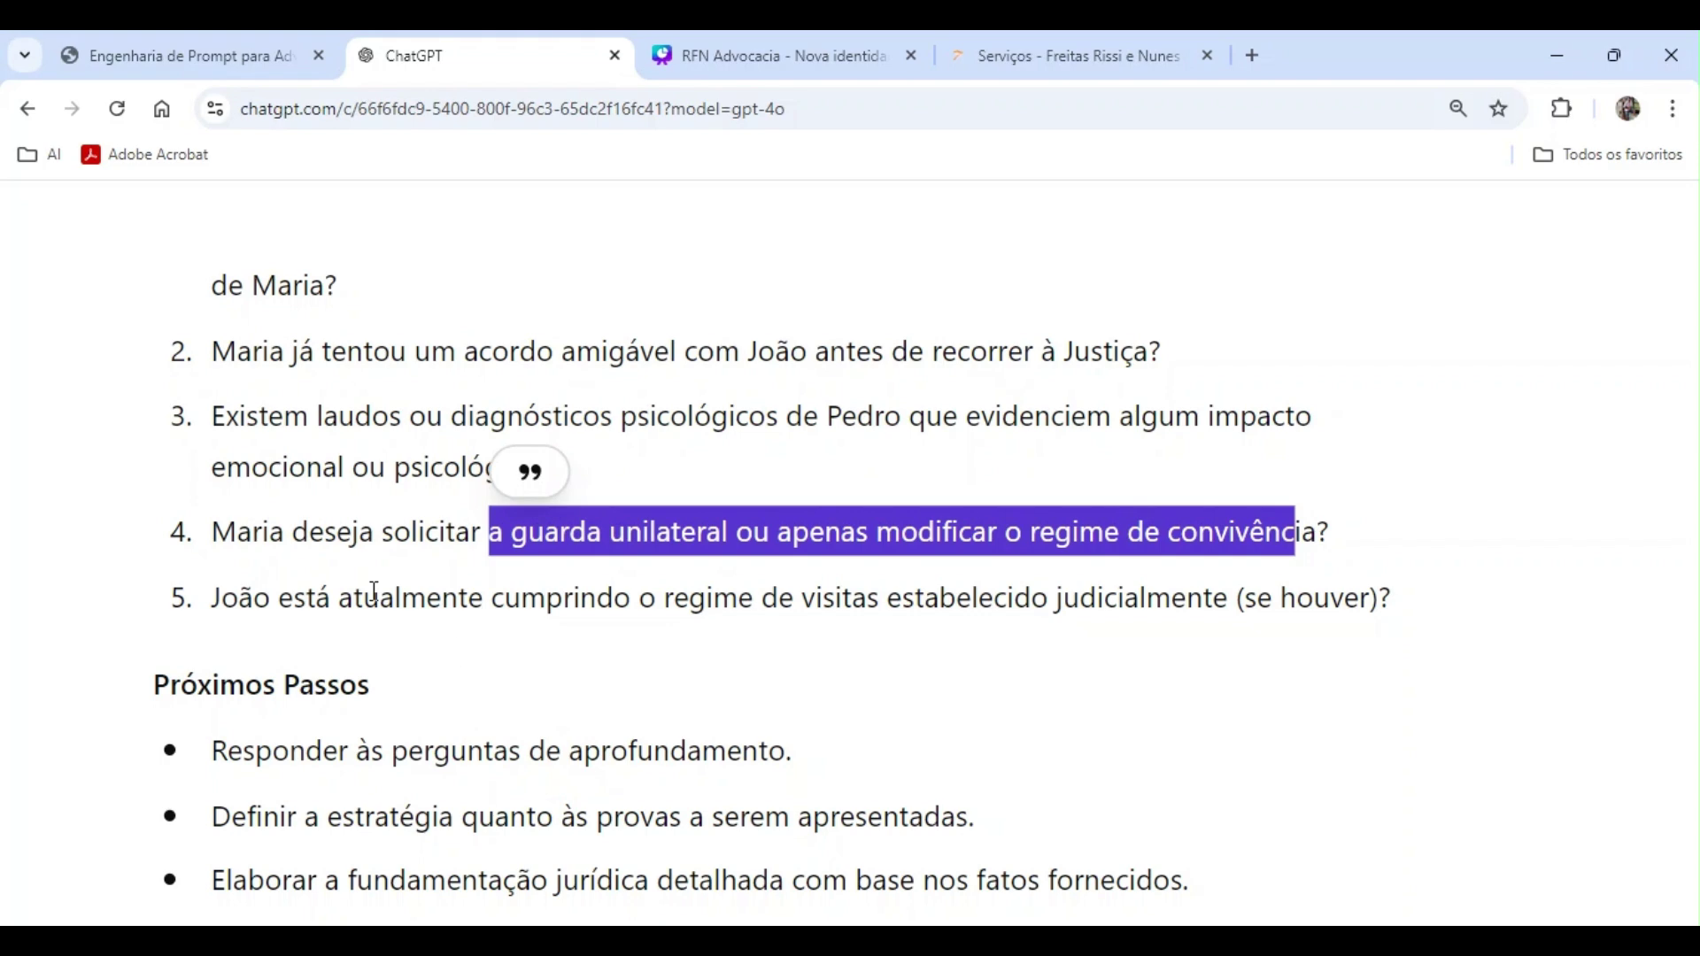
drag(364, 599, 1117, 606)
scroll(979, 699, down, 3)
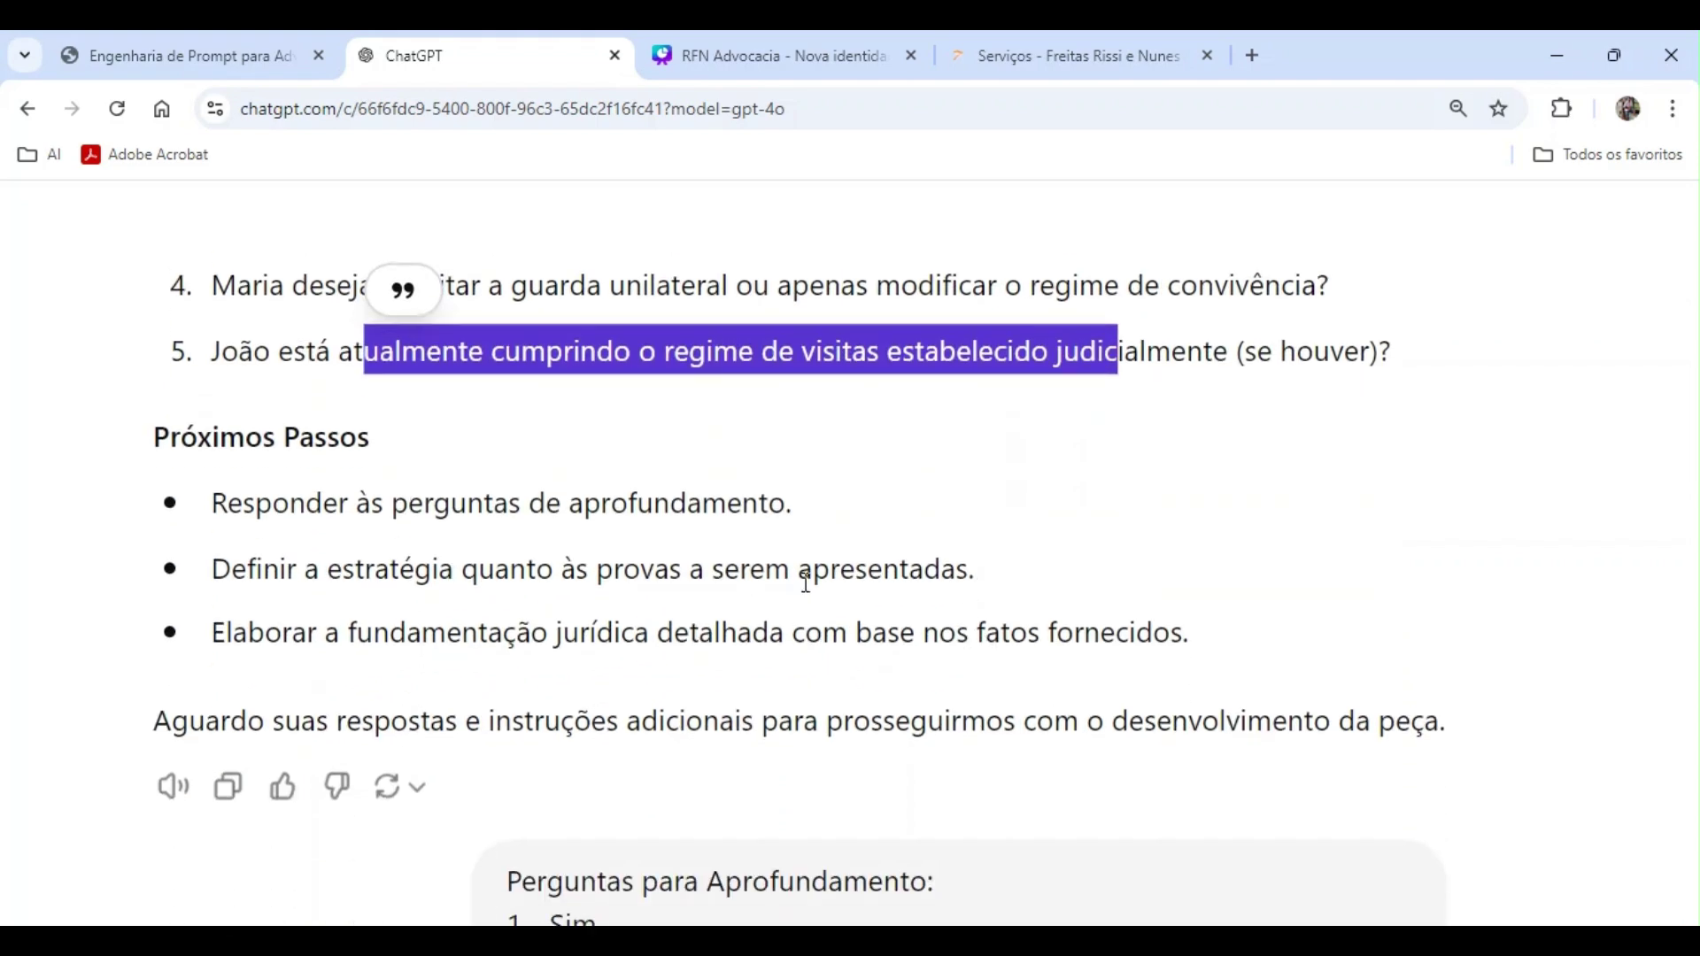
- Compare the submitted "Perguntas para Aprofundamento" answers with the five questions, highlighting question 4 on custody
scroll(806, 585, down, 3)
scroll(675, 577, up, 6)
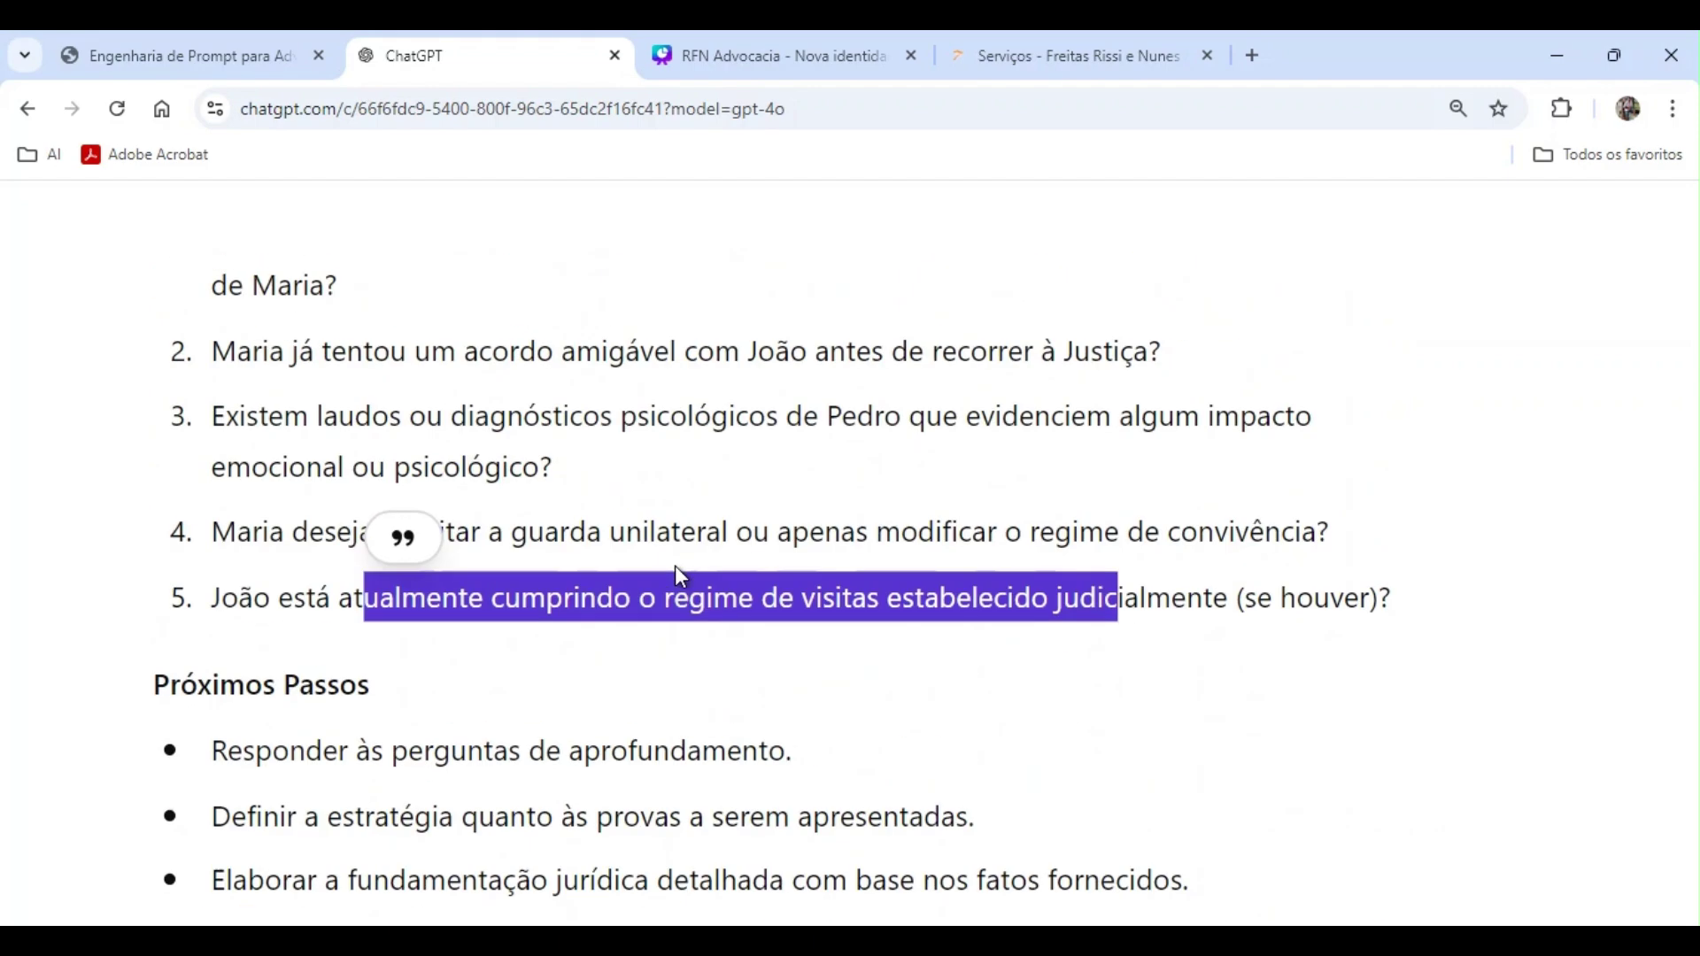
scroll(682, 577, up, 3)
scroll(664, 653, down, 10)
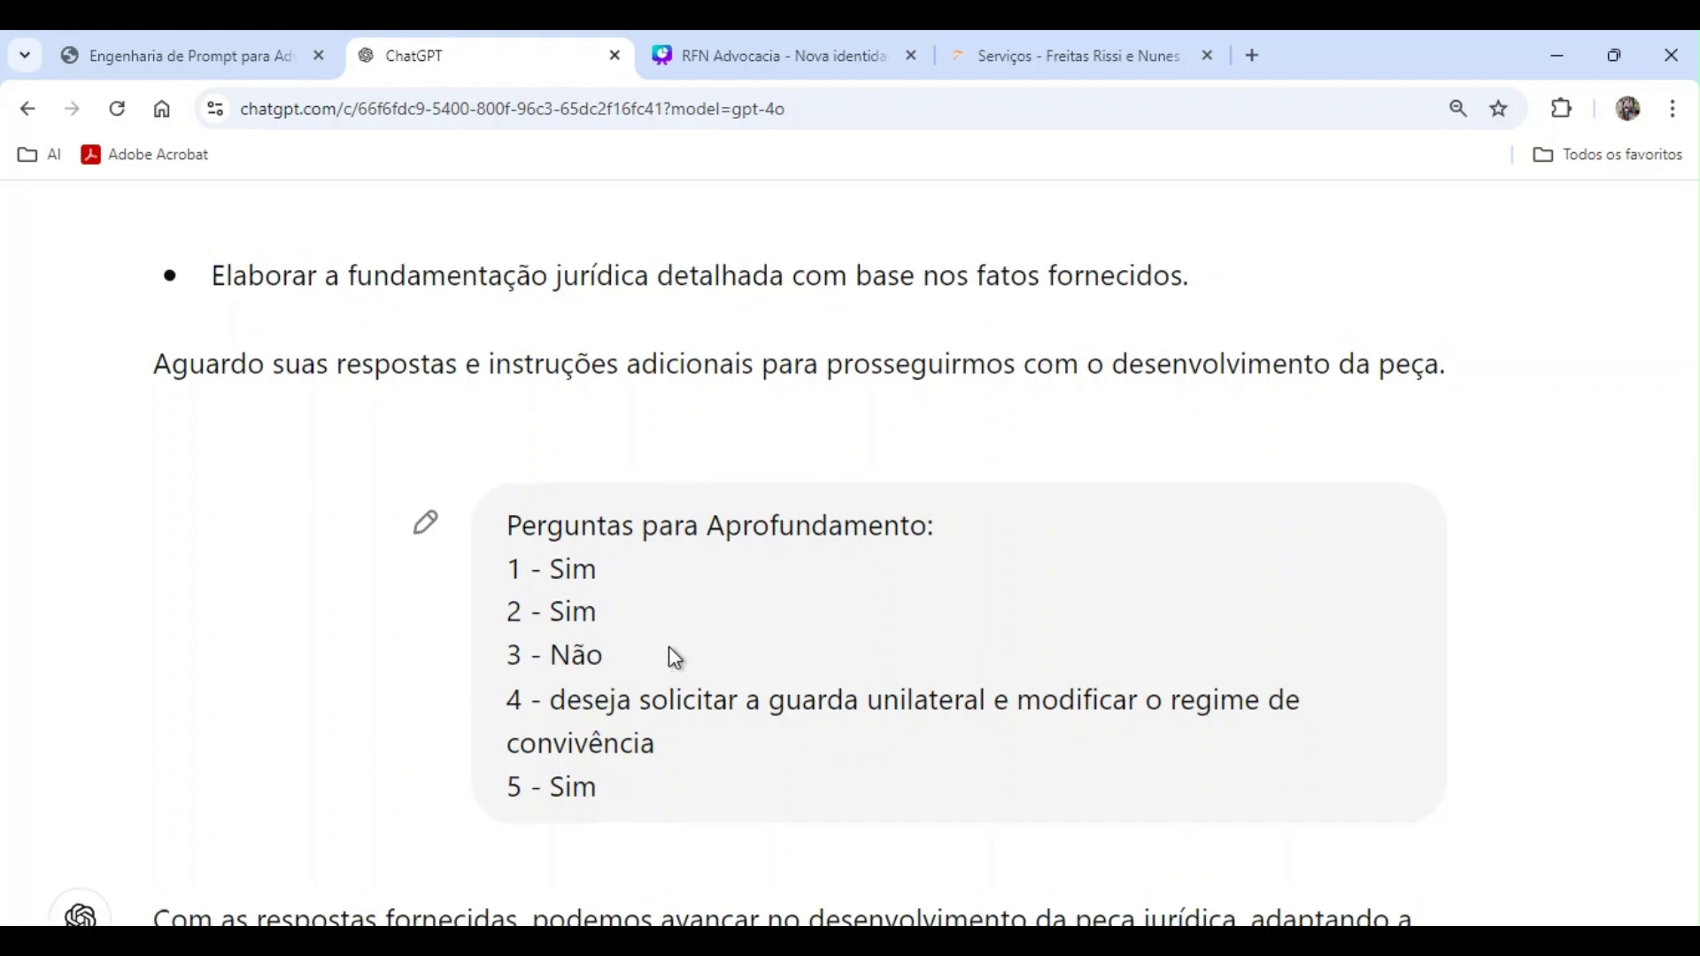
scroll(668, 651, up, 7)
drag(221, 534, 1363, 556)
scroll(1059, 590, down, 1)
scroll(1059, 590, down, 9)
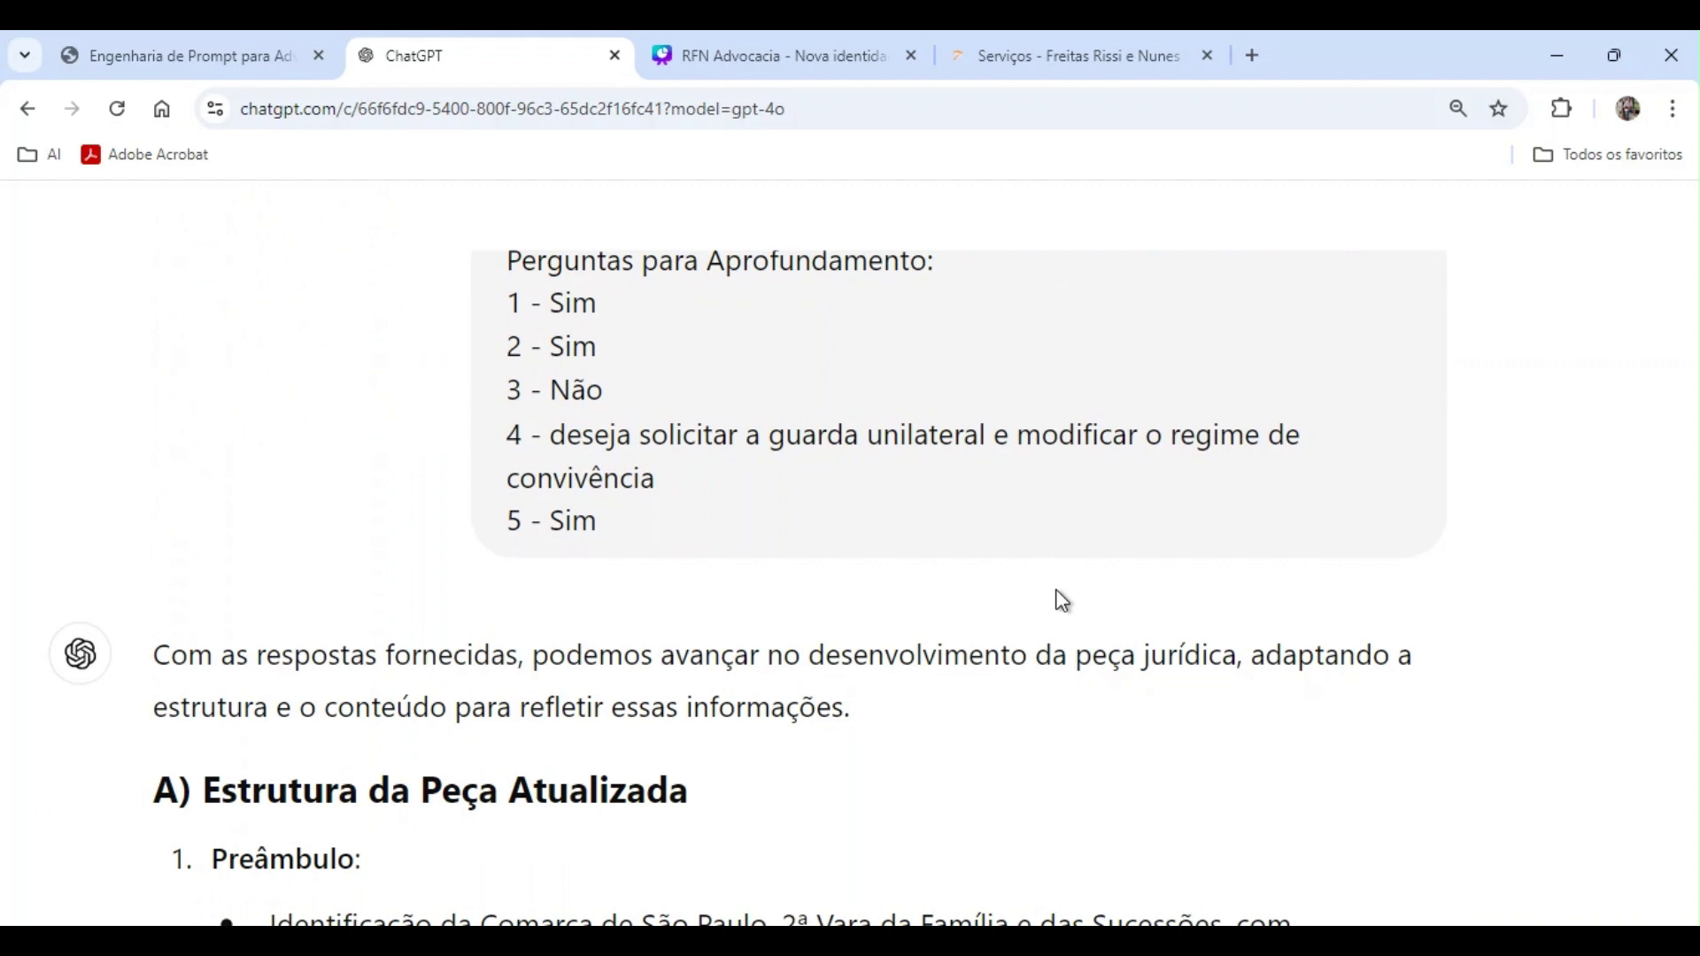
- Examine the "Estrutura da Peça Atualizada" section from "Preâmbulo" through "Dos Fatos" and "Do Direito" to "Dos Pedidos"
scroll(1031, 611, down, 4)
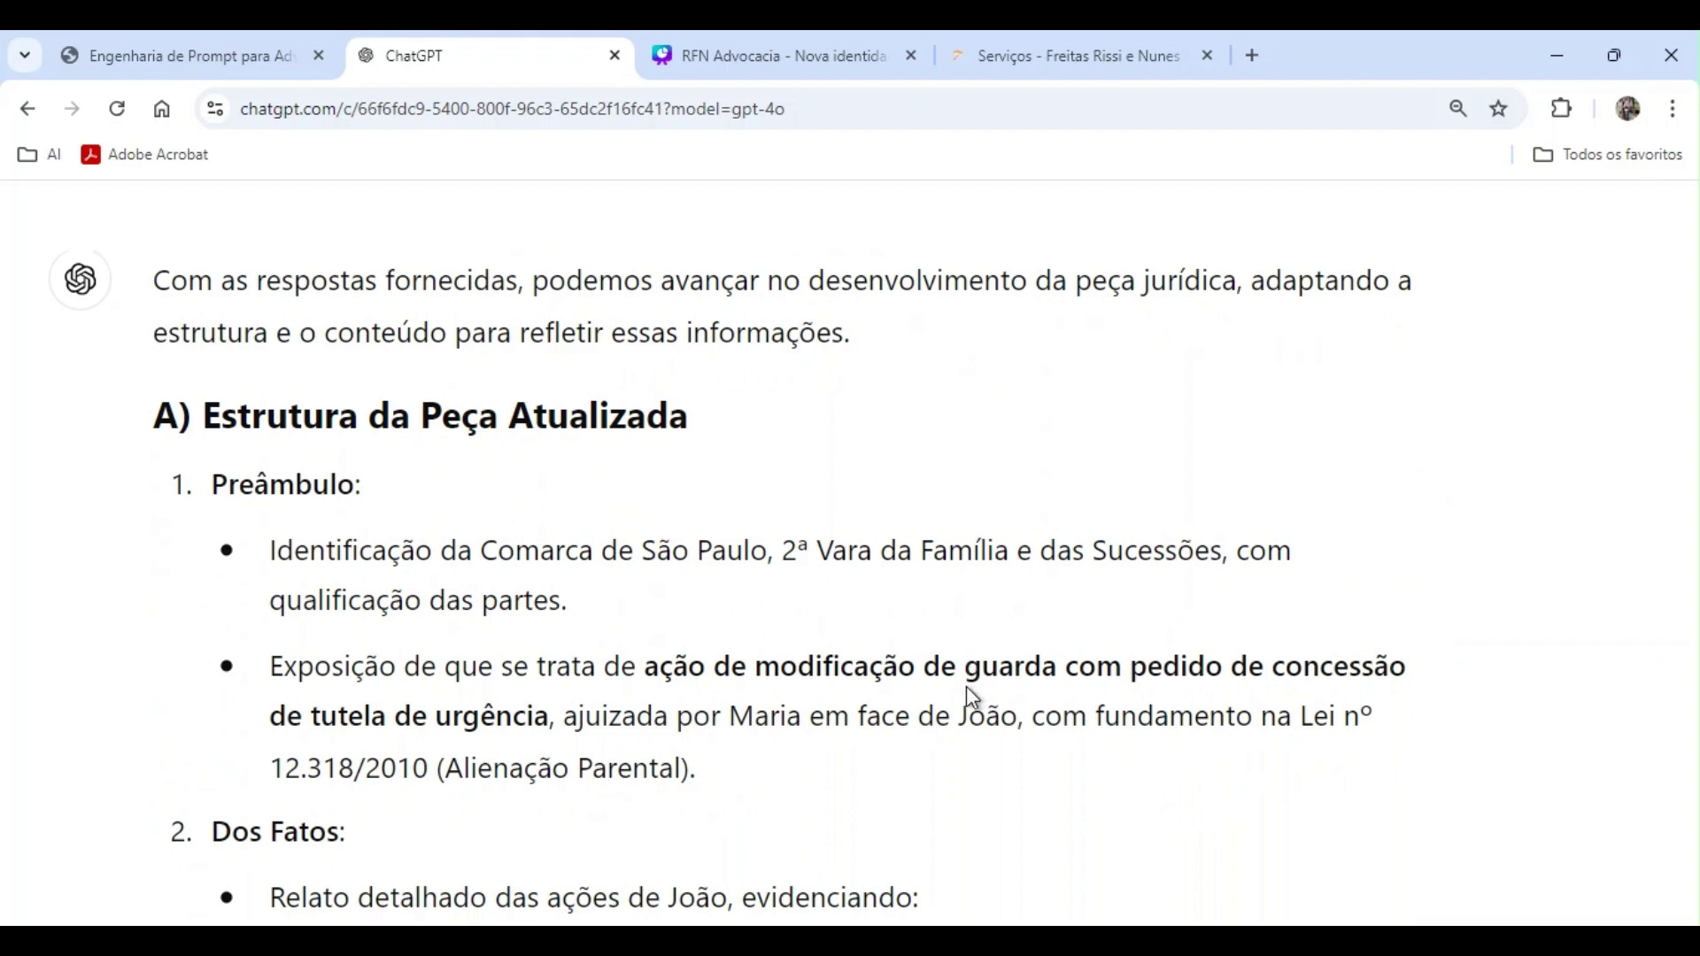
drag(305, 494, 611, 670)
scroll(810, 665, down, 3)
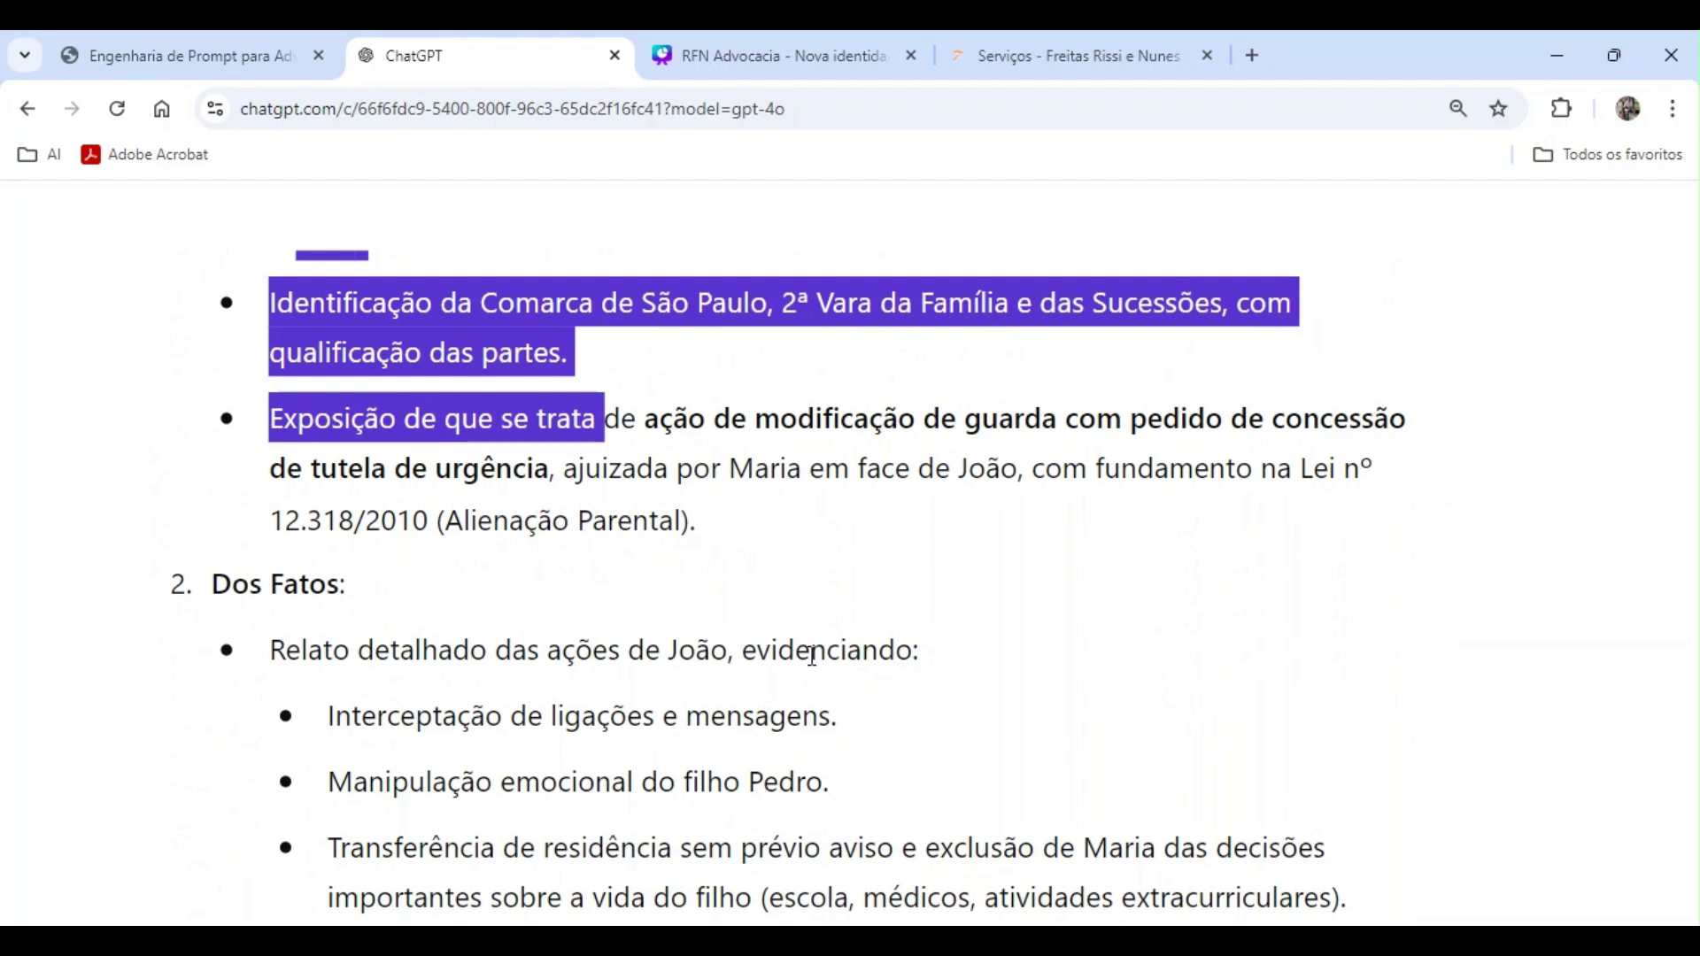
scroll(814, 664, down, 3)
scroll(813, 656, down, 12)
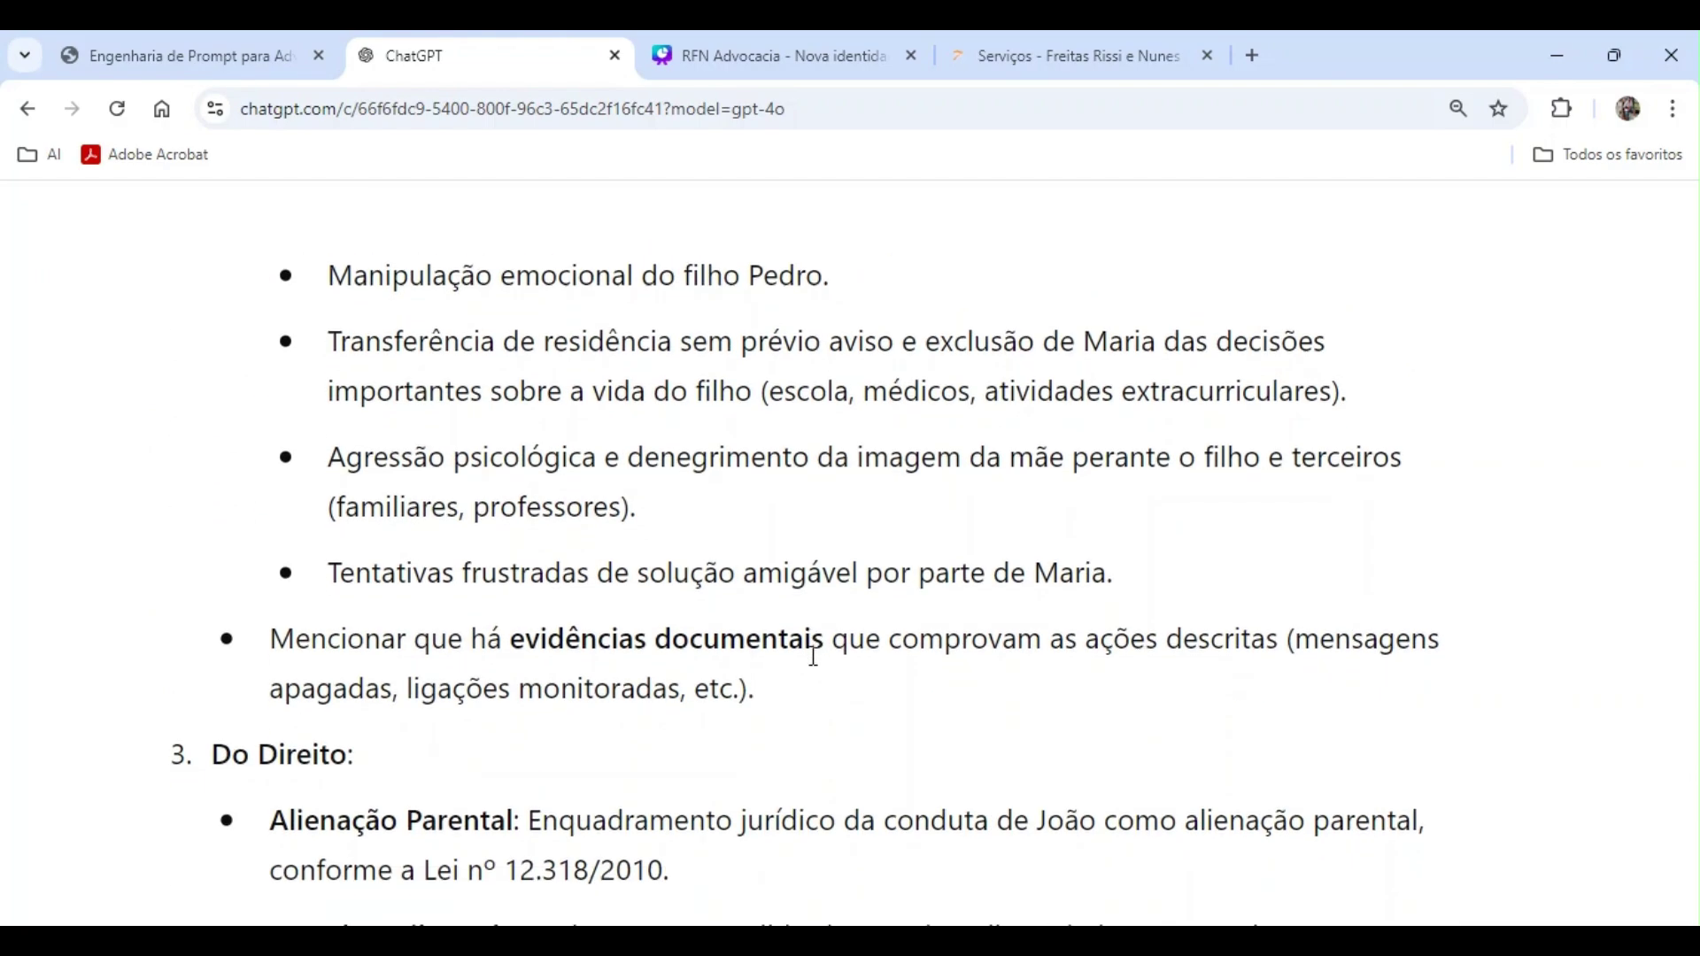
scroll(814, 656, down, 9)
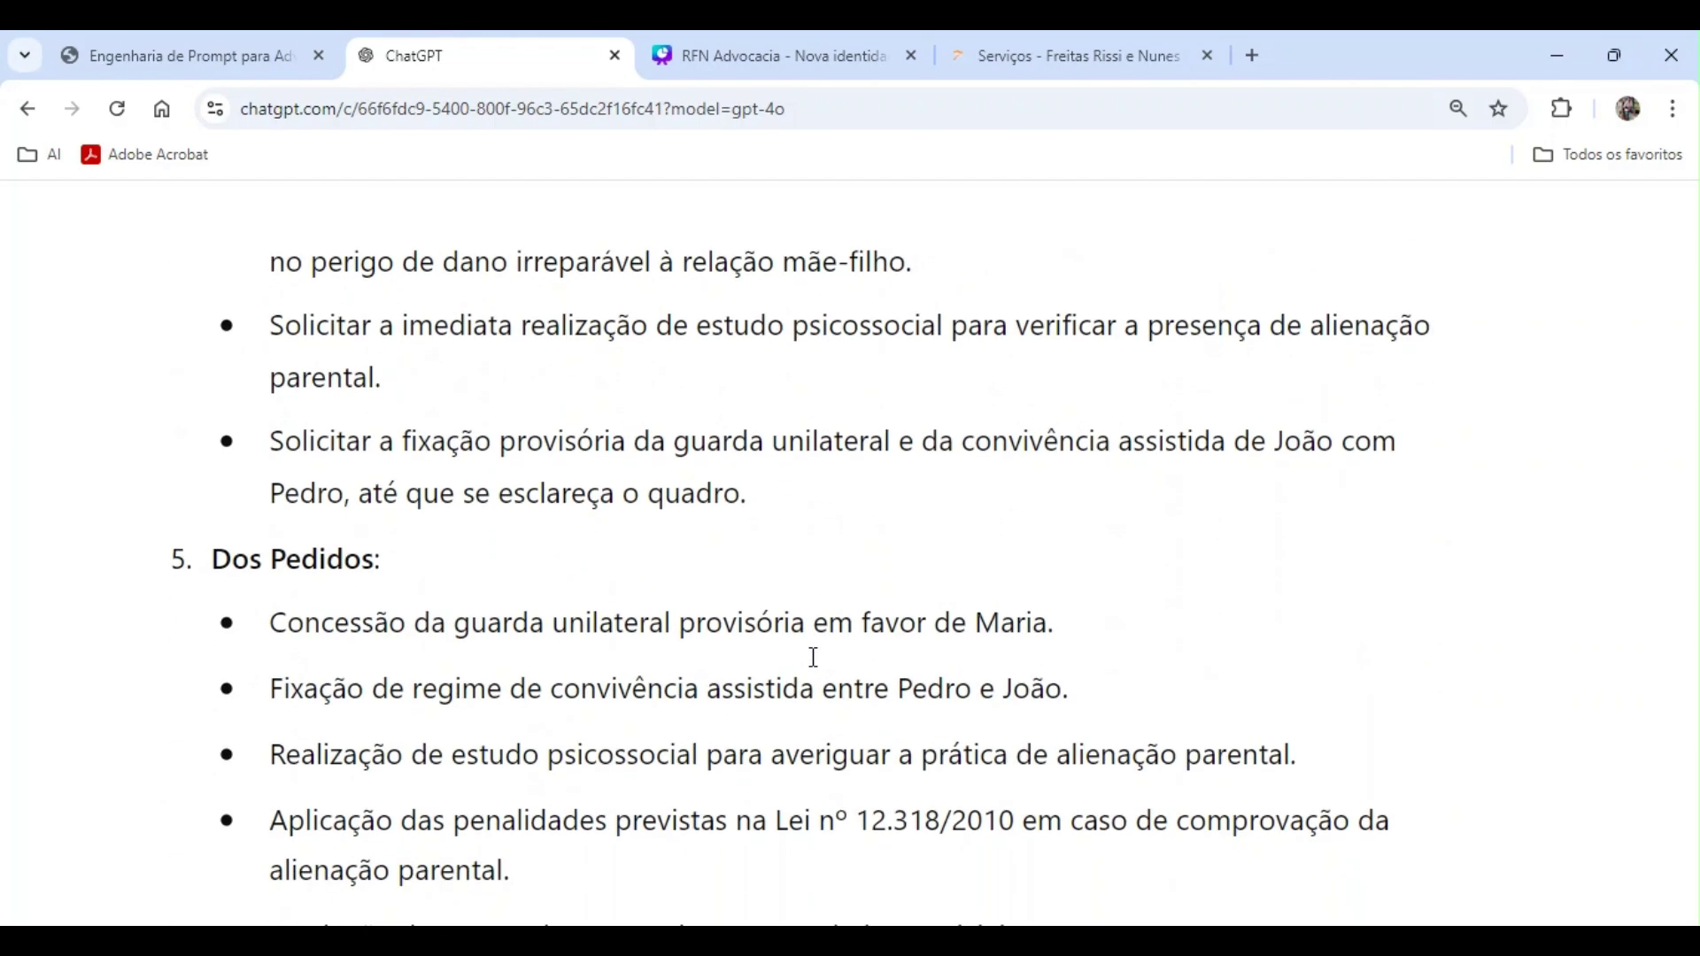
- Highlight all the requests listed under "Dos Pedidos" and continue to "Requerimentos Finais"
scroll(459, 379, up, 2)
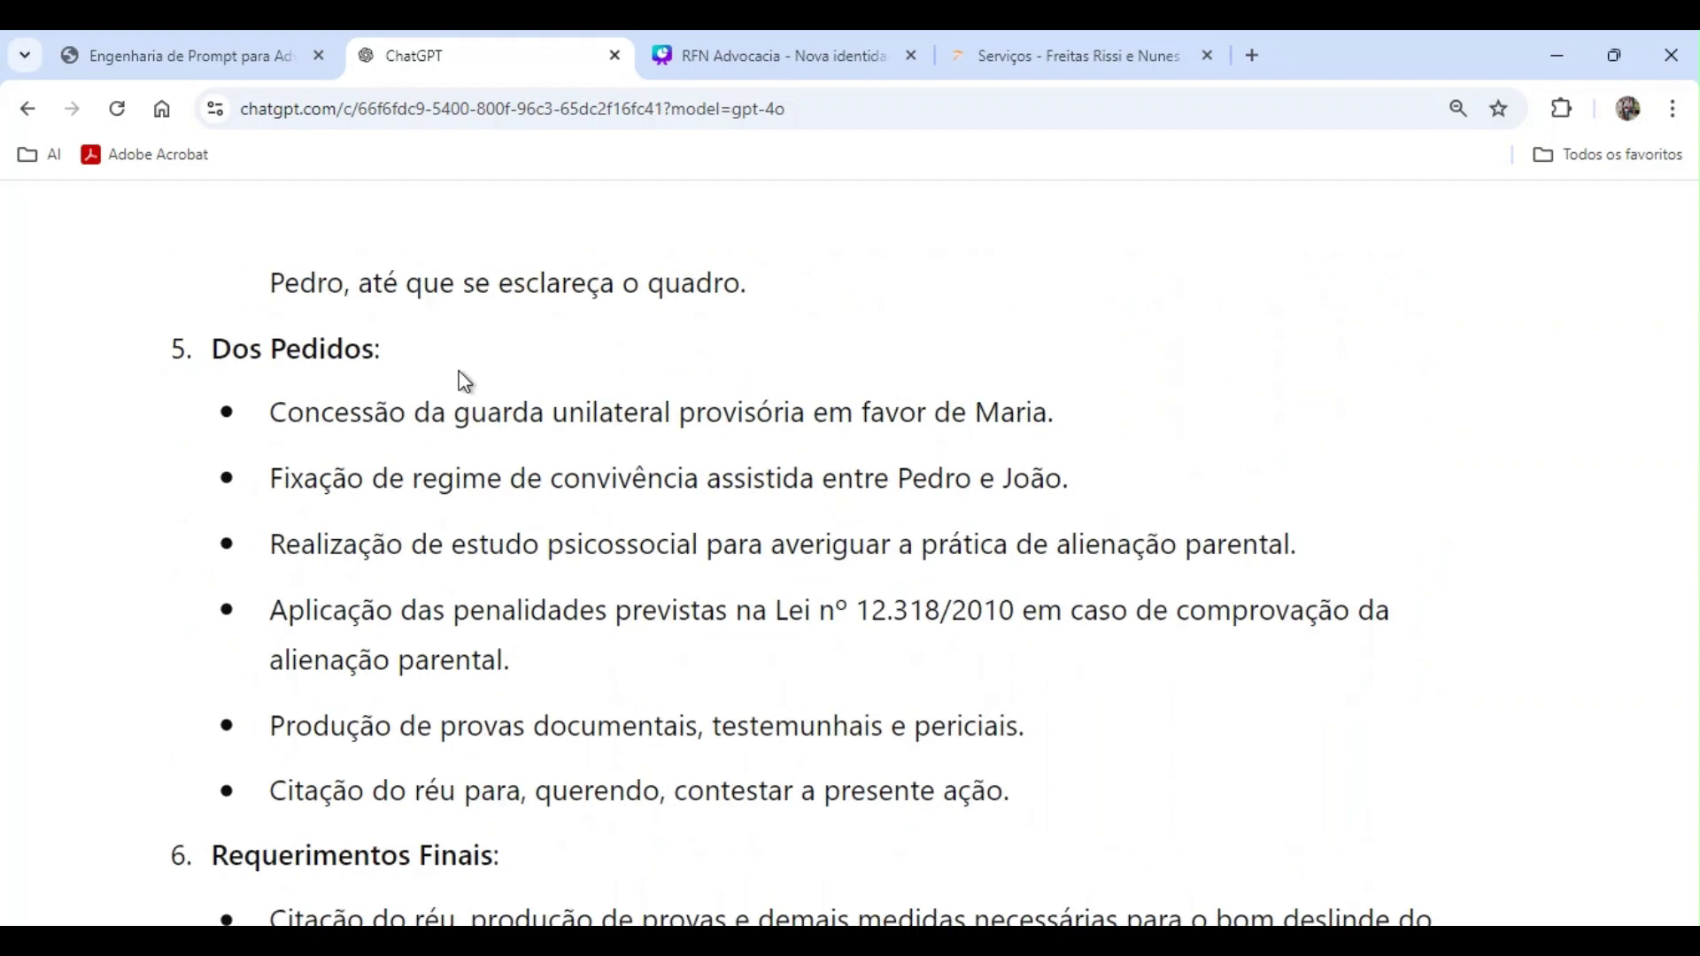
drag(276, 440, 1092, 822)
scroll(673, 713, down, 1)
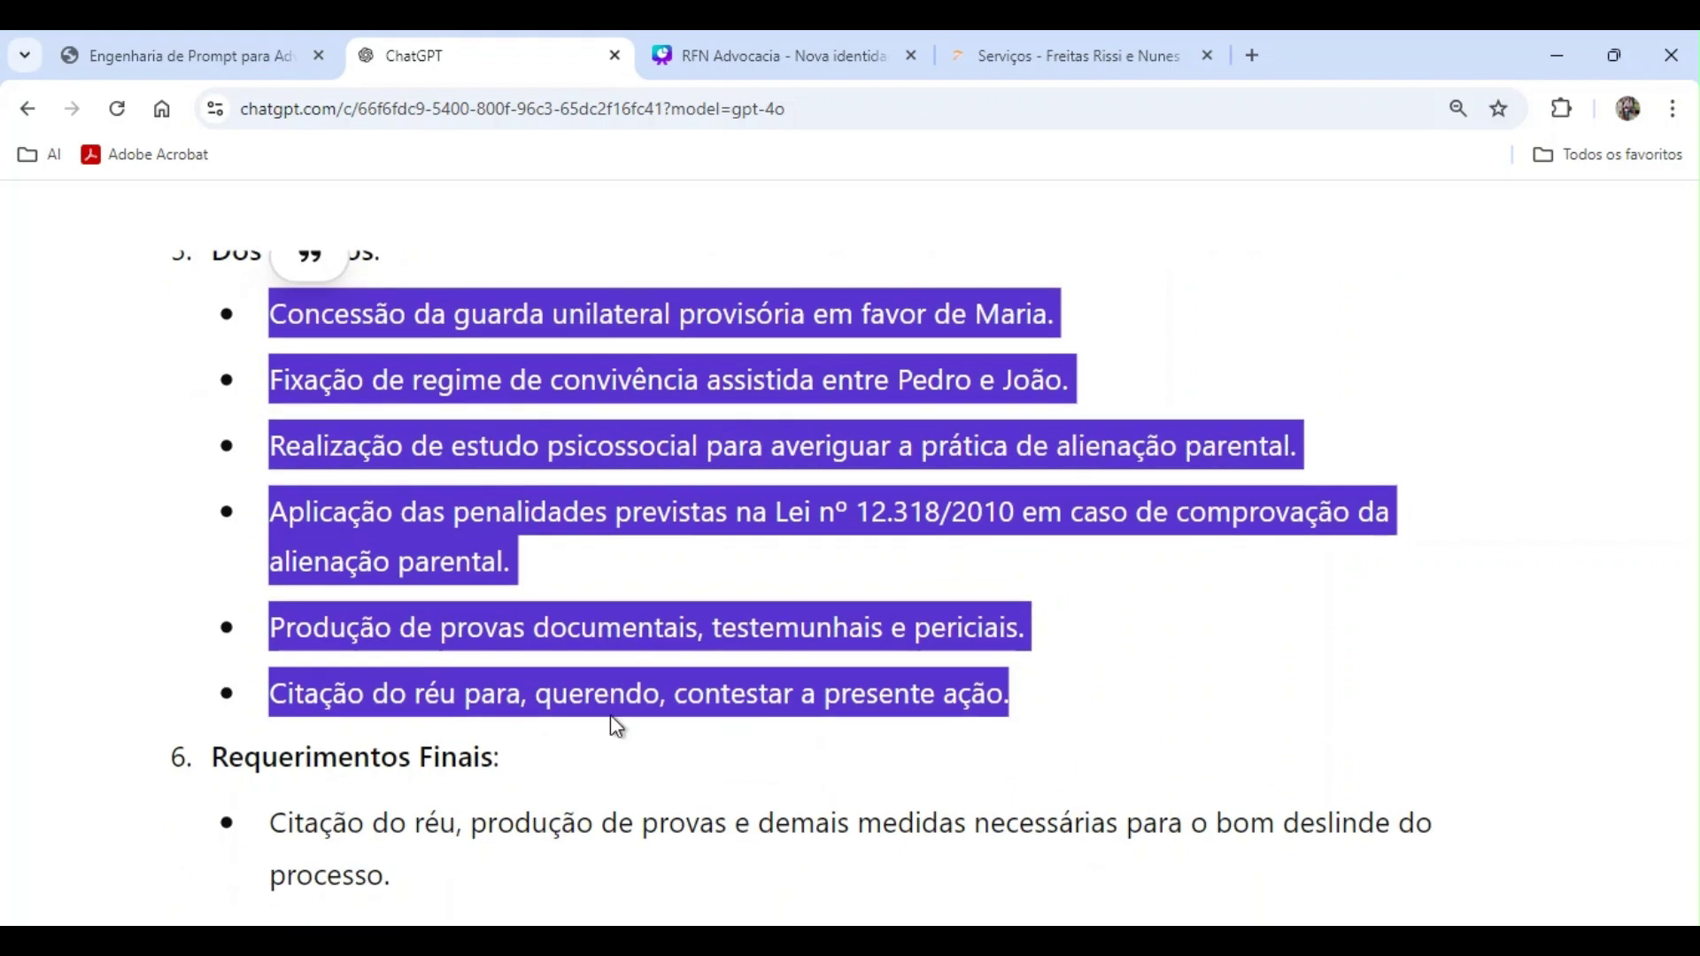
scroll(915, 742, down, 2)
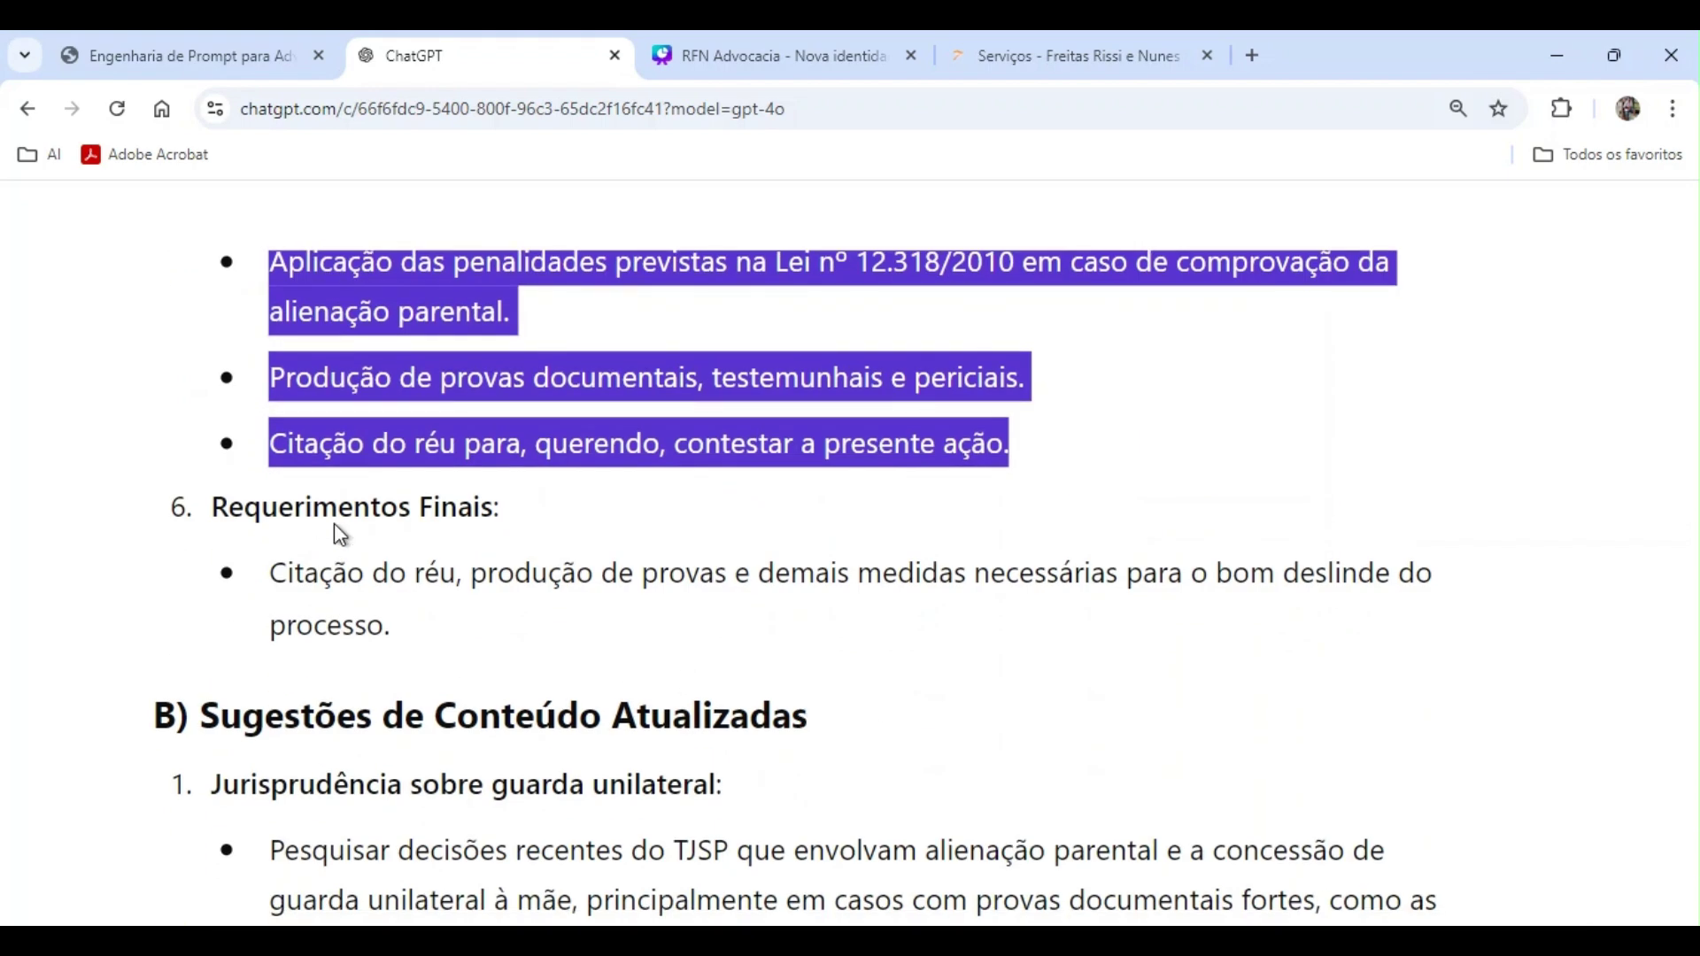
- Look over the "Sugestões de Conteúdo Atualizadas" items and return to "Dos Pedidos" and "Requerimentos Finais"
click(885, 584)
scroll(887, 589, down, 2)
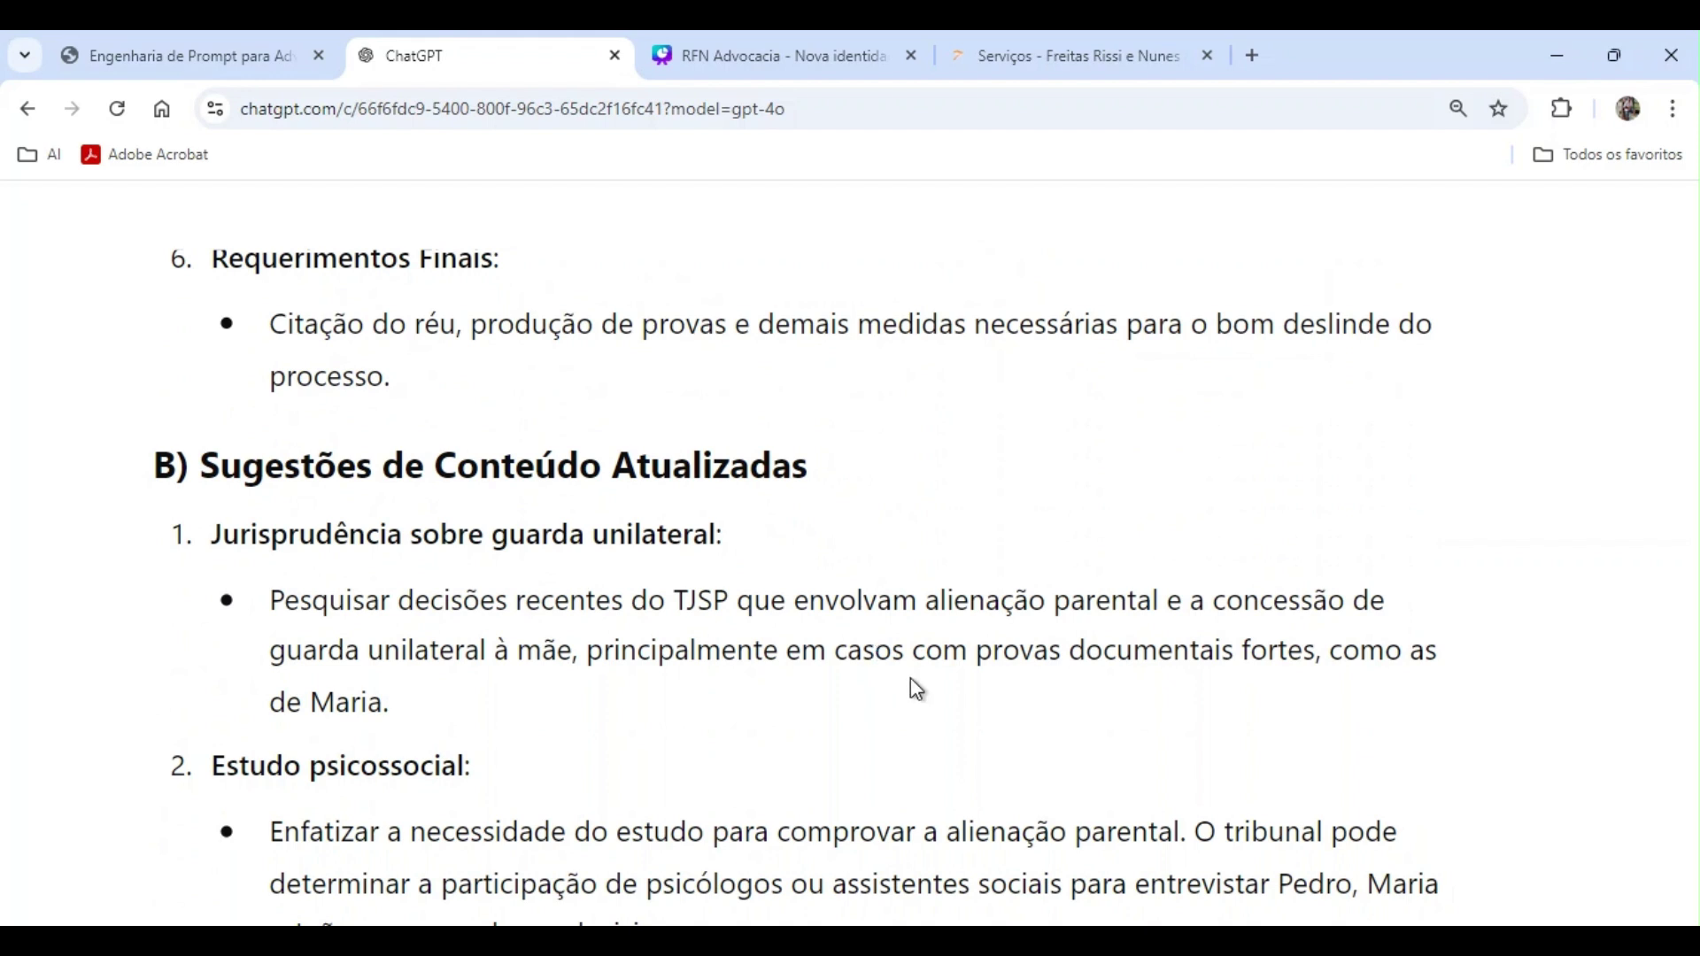
scroll(915, 689, down, 3)
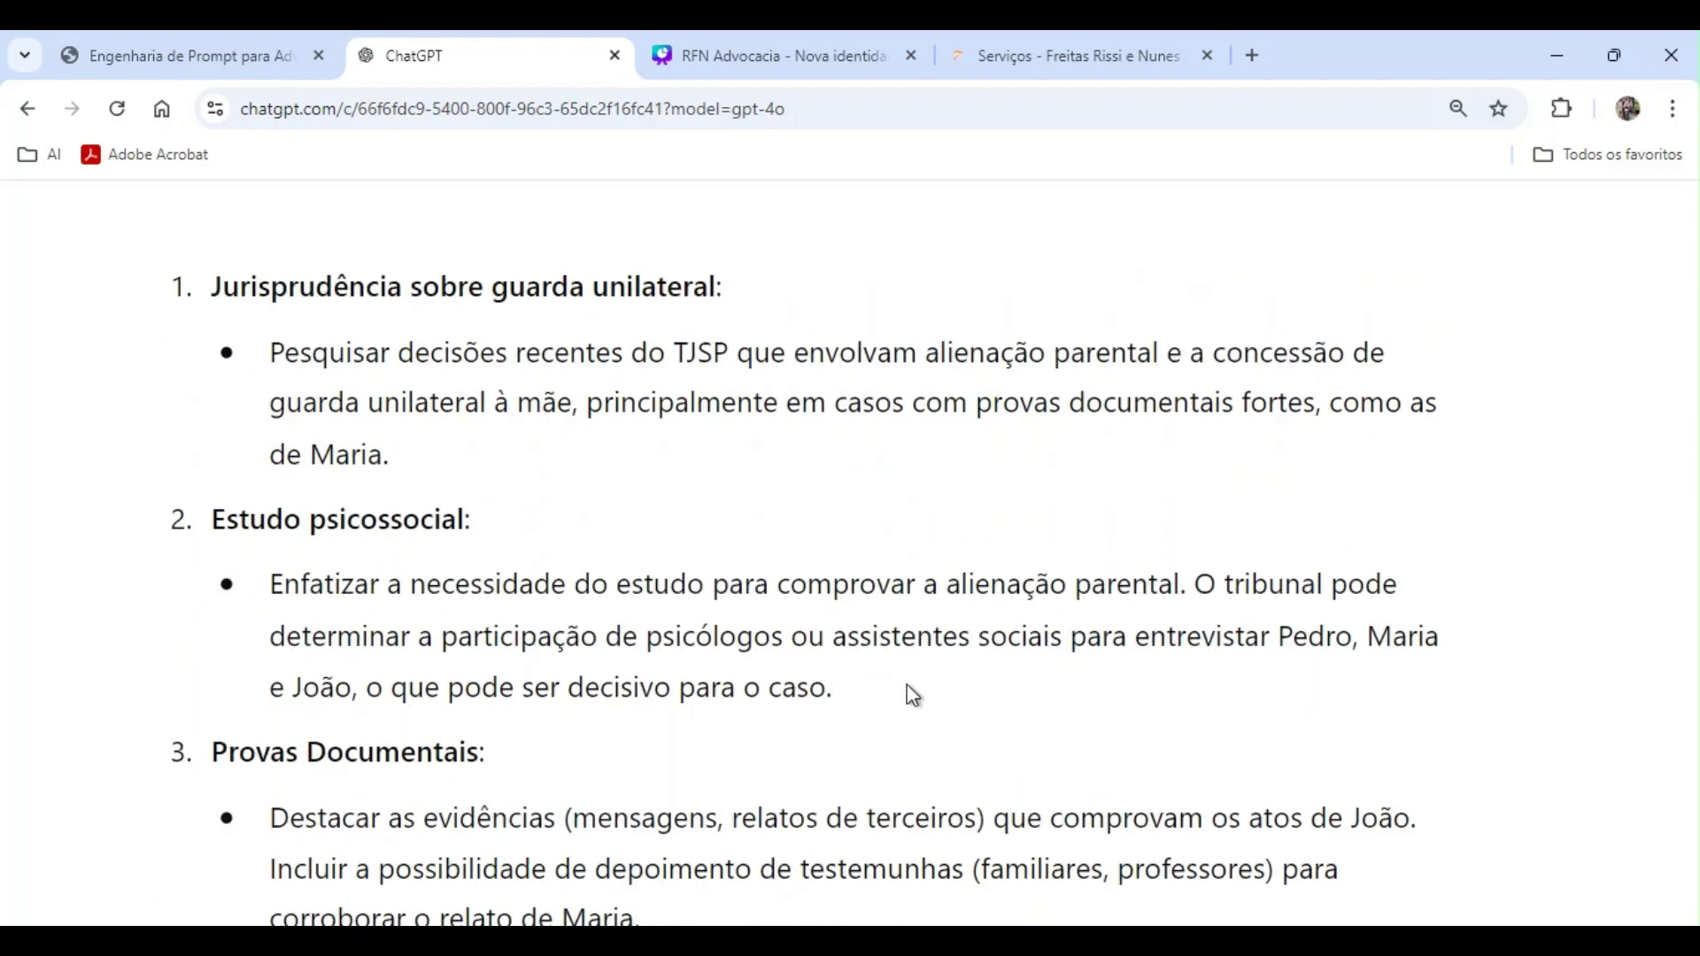
scroll(909, 687, up, 4)
scroll(908, 686, up, 3)
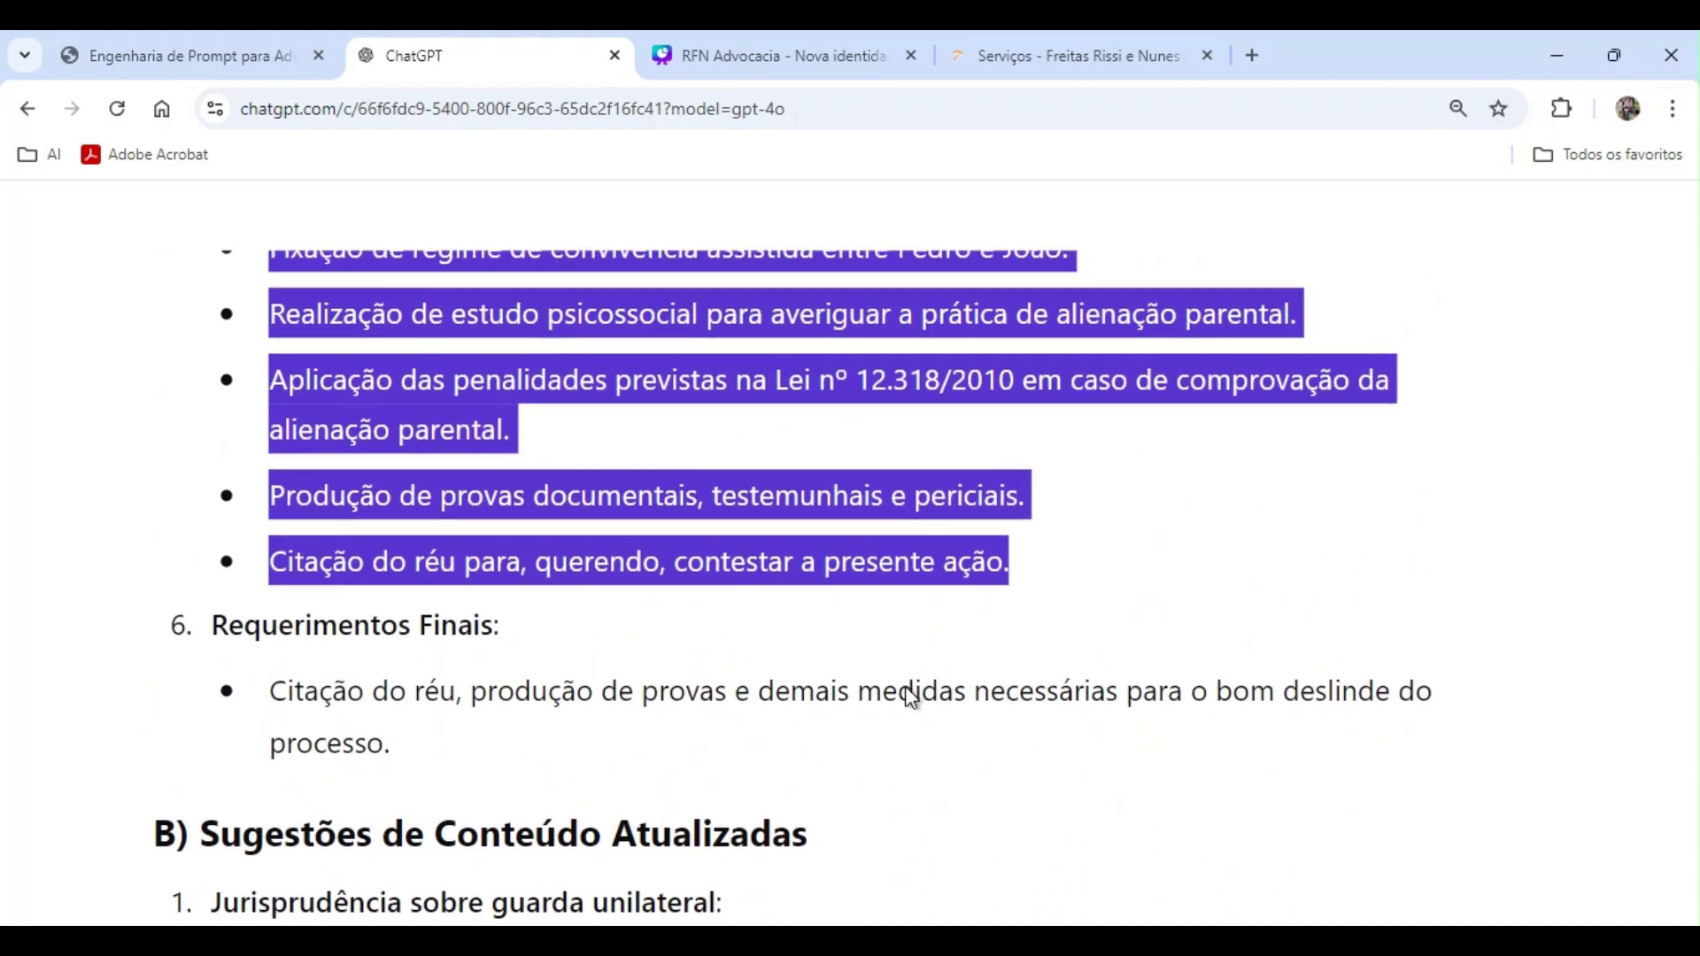
- Review the "Sugestões de Conteúdo Atualizadas" items, from "Jurisprudência sobre guarda unilateral" through "Jurisprudência sobre tutela de urgência"
scroll(909, 689, down, 3)
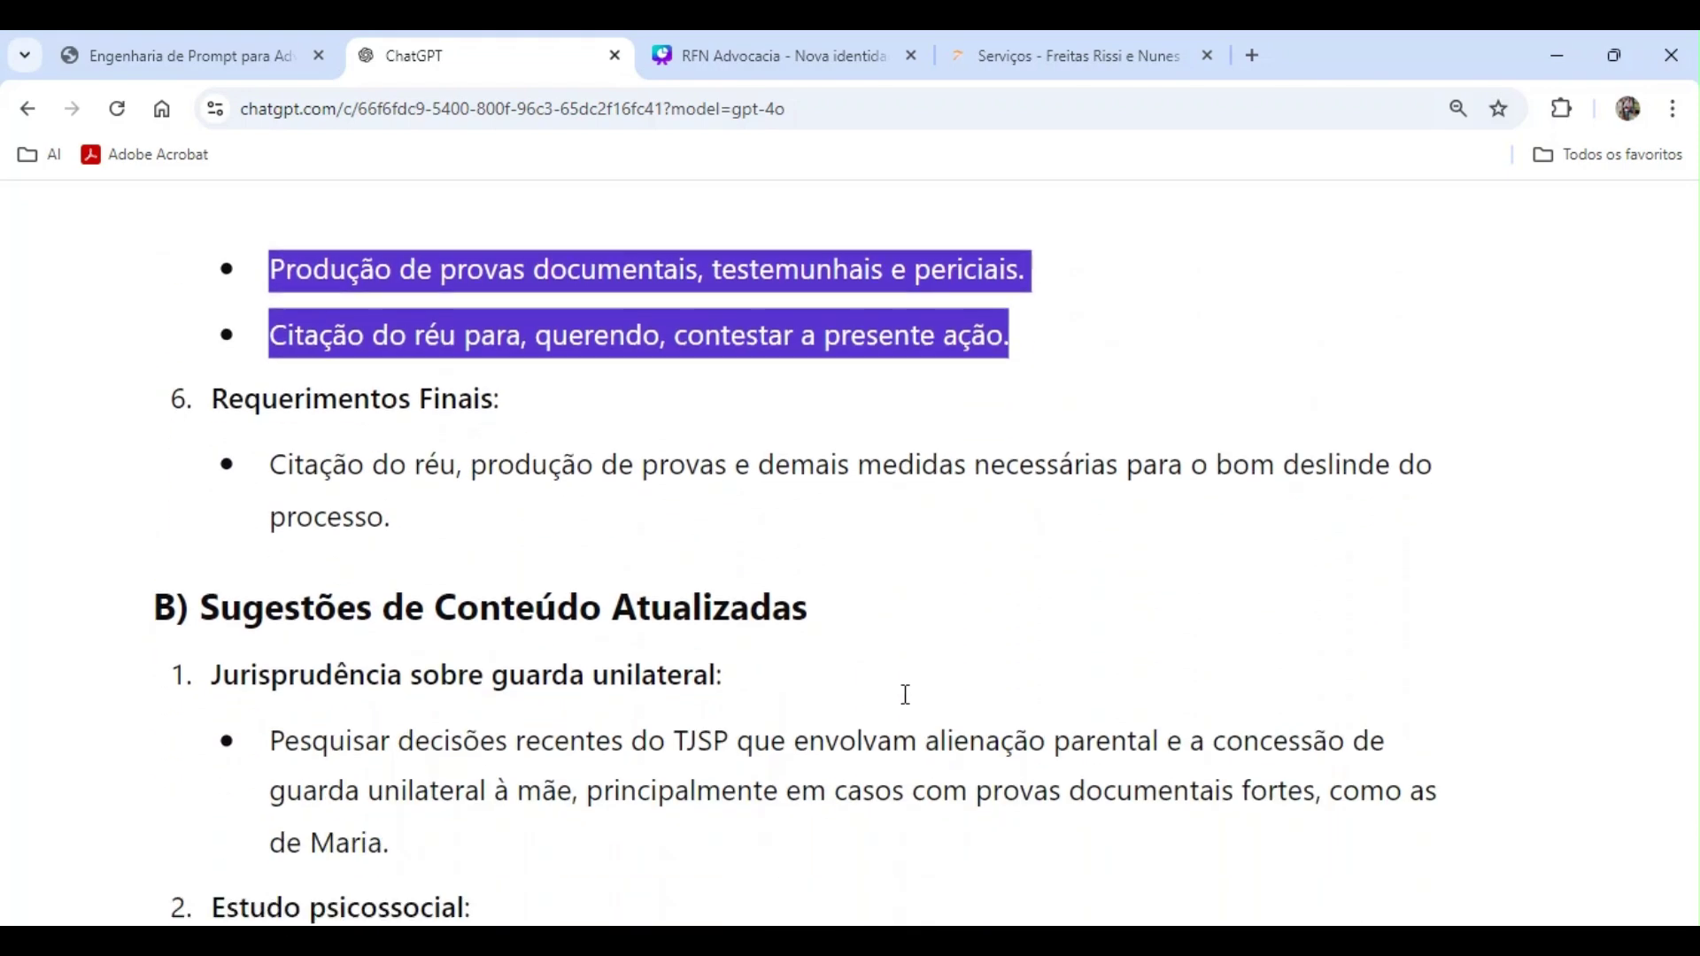
scroll(910, 706, down, 1)
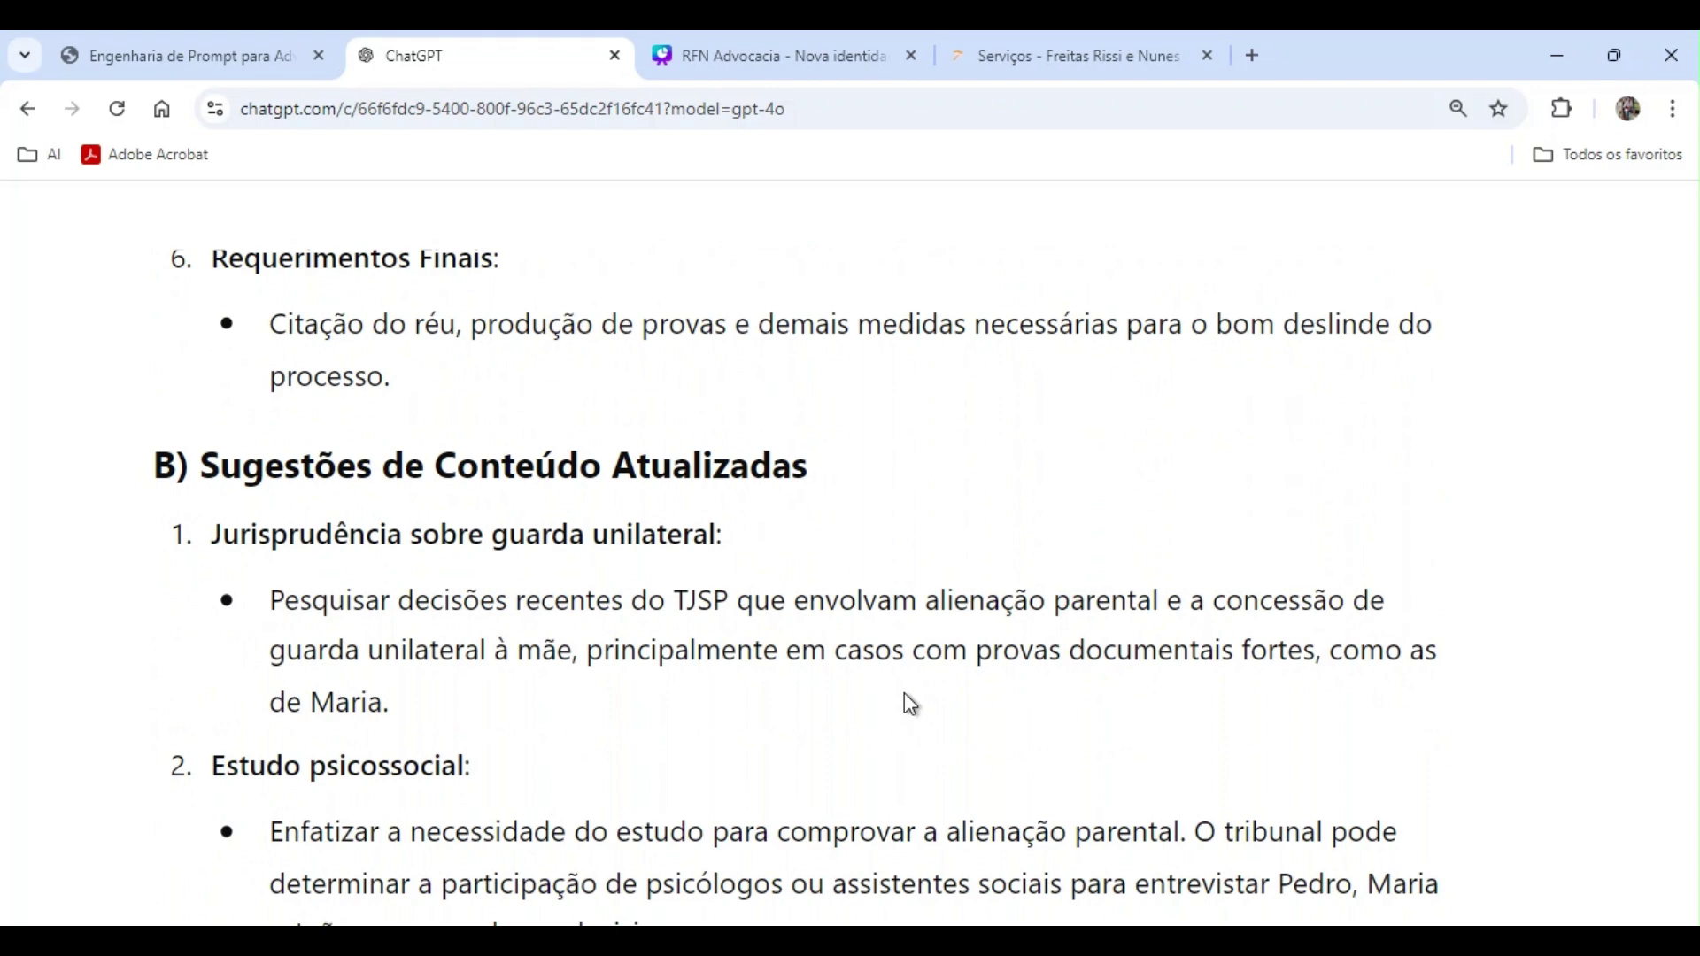
scroll(912, 706, down, 3)
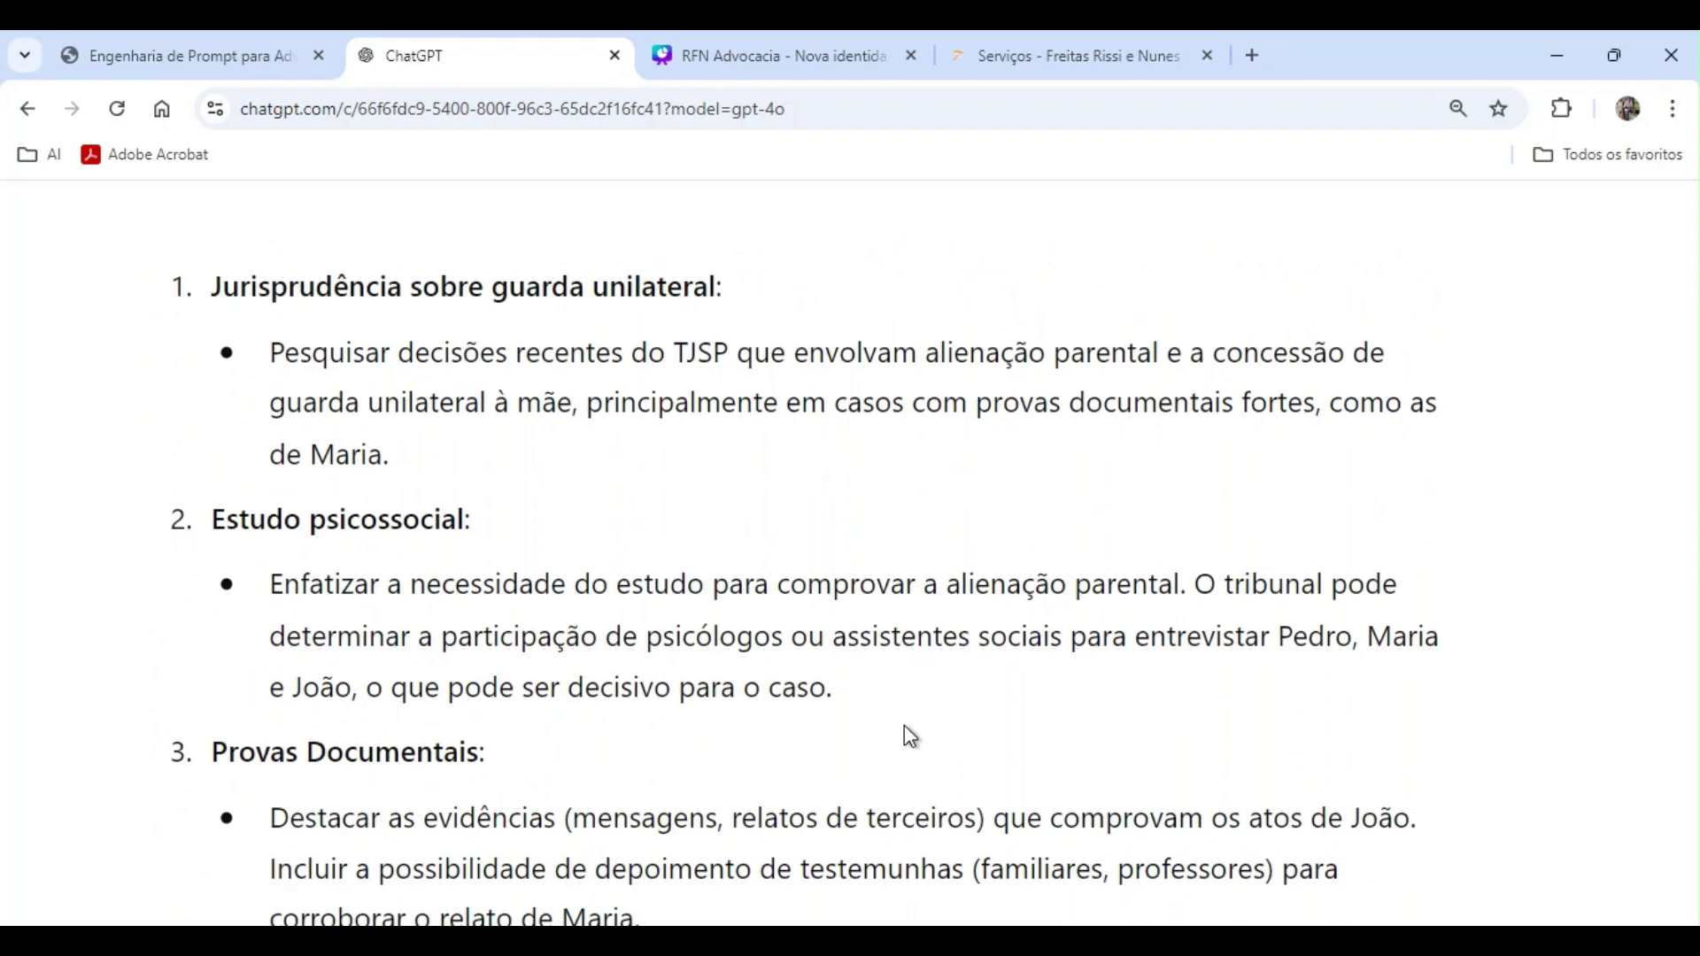
scroll(912, 737, down, 4)
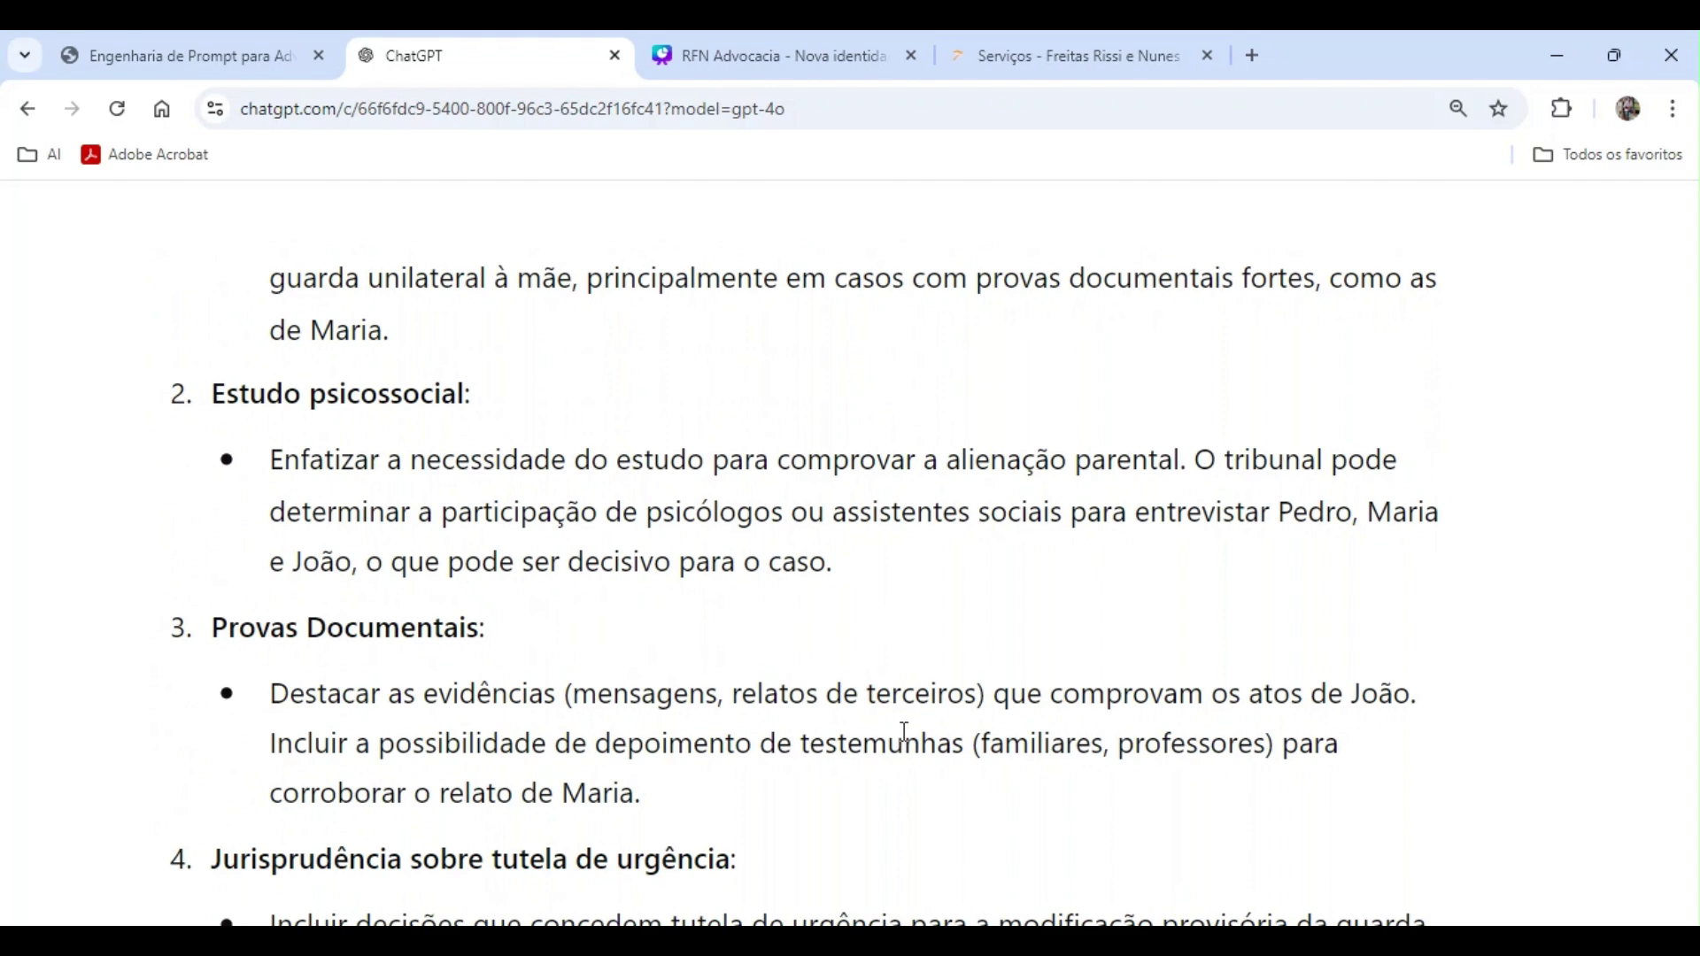
scroll(907, 744, down, 3)
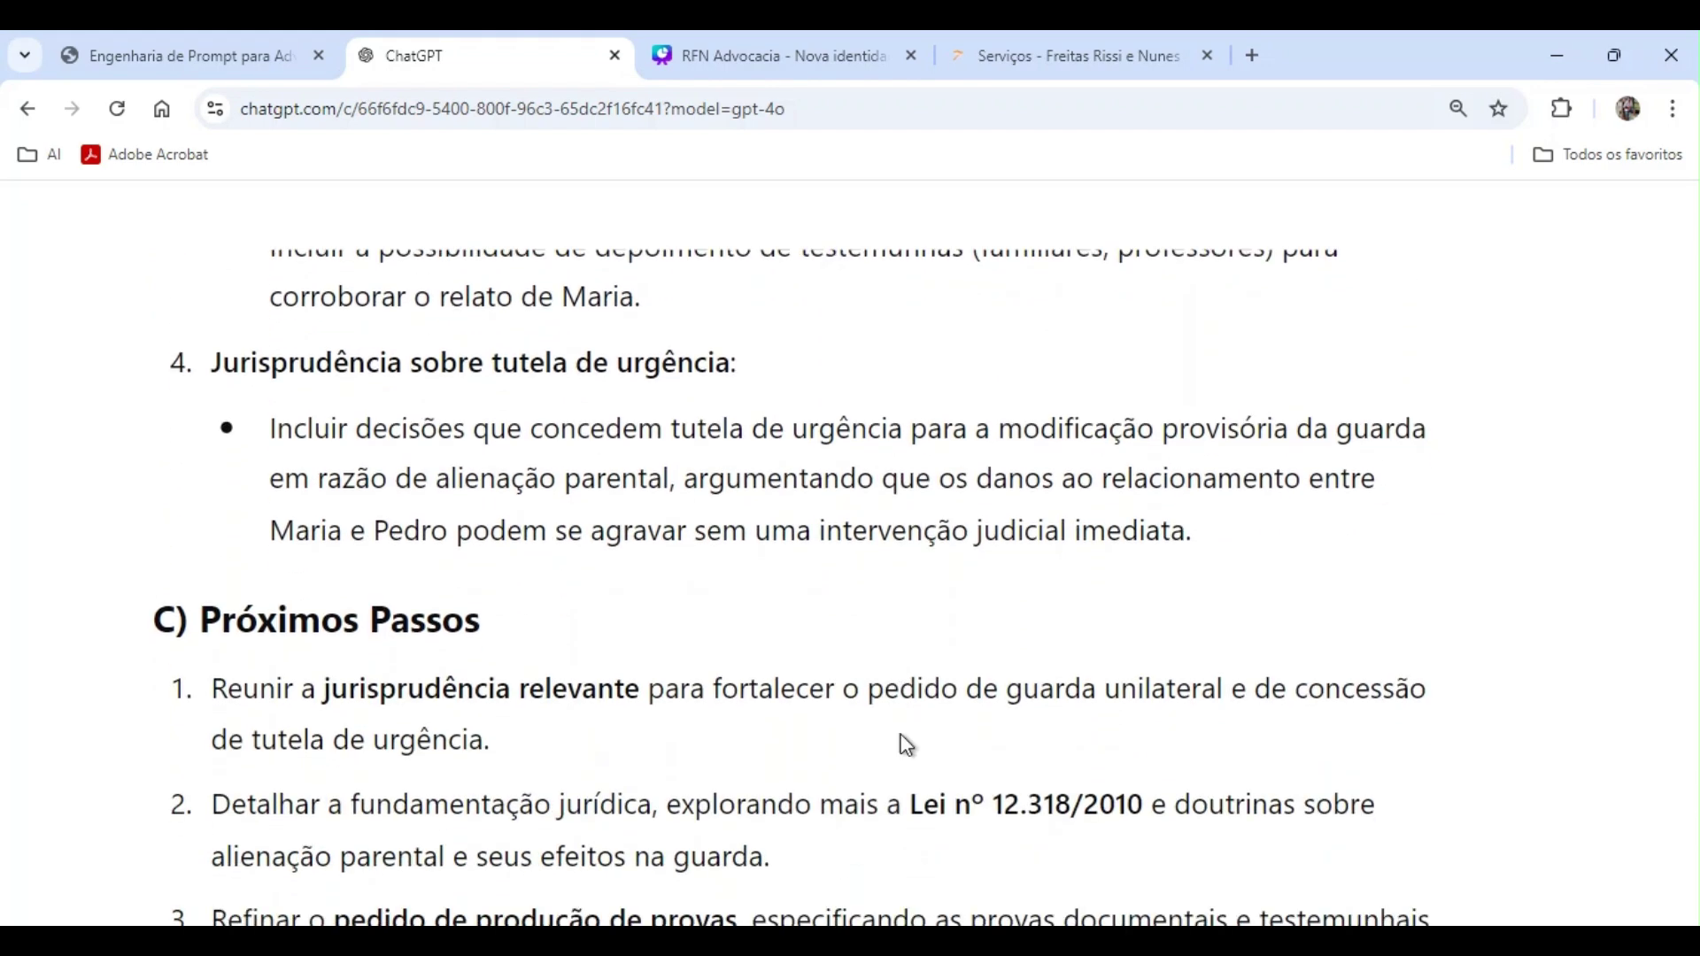
- Highlight the Lei nº 12.318/2010 reference, "pedido de produção de provas" and "argumentação sobre o estudo psicossocial" under "Próximos Passos"
scroll(907, 745, down, 2)
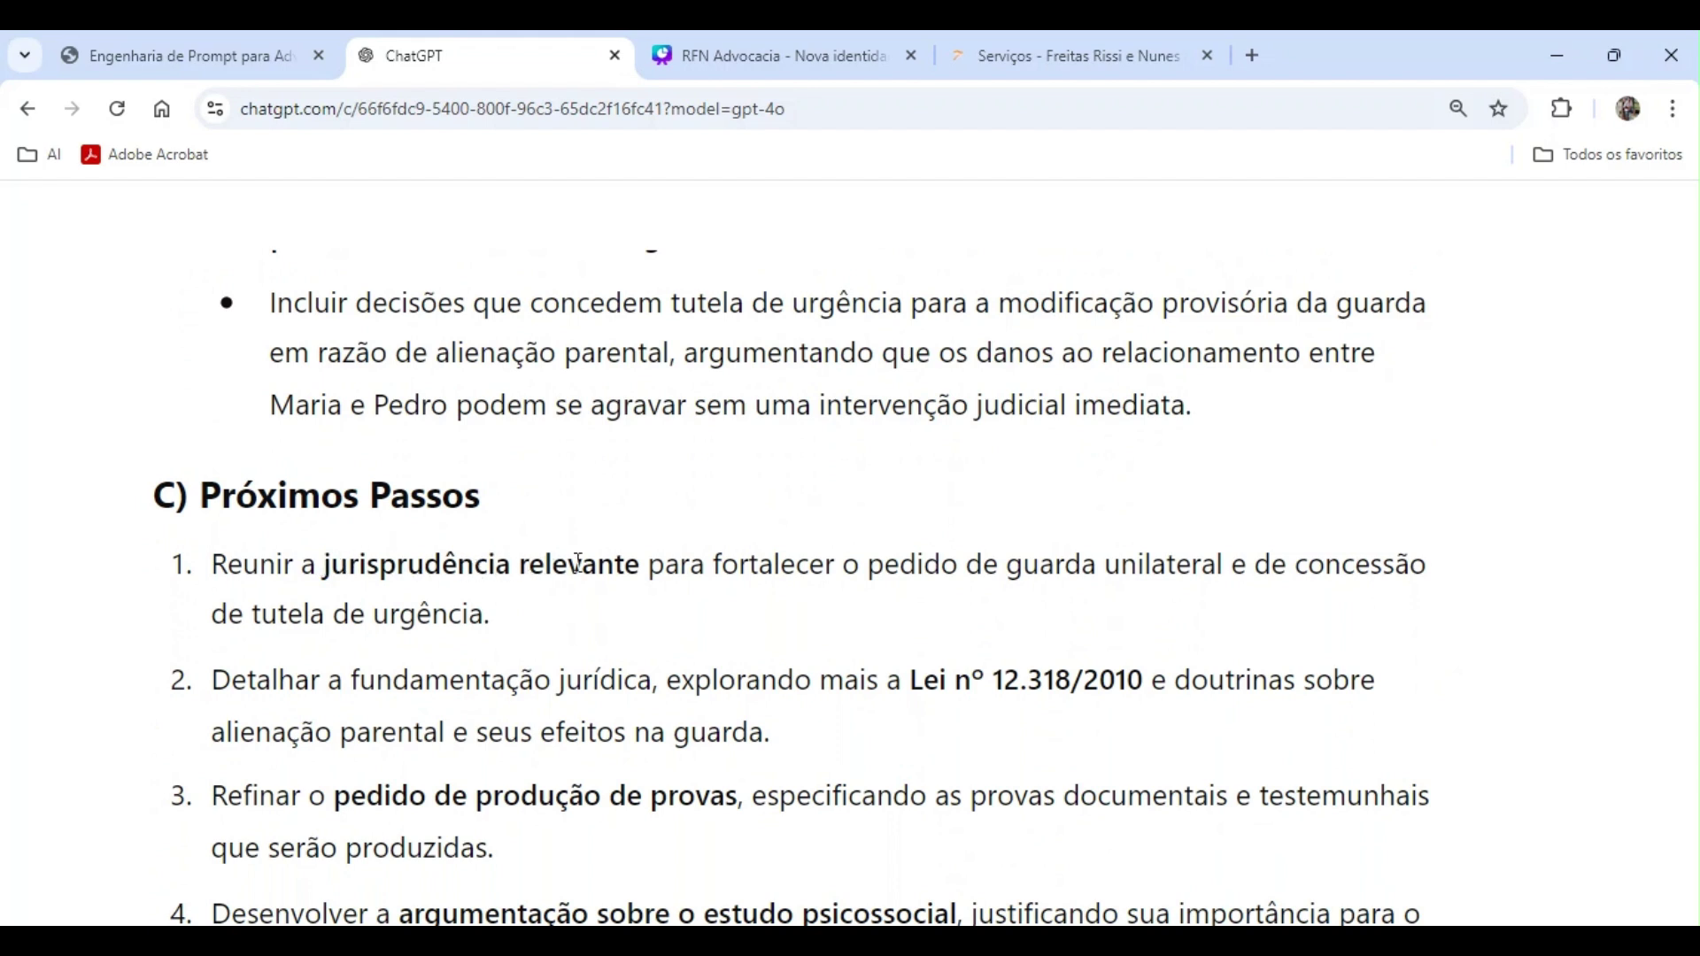
scroll(840, 734, down, 3)
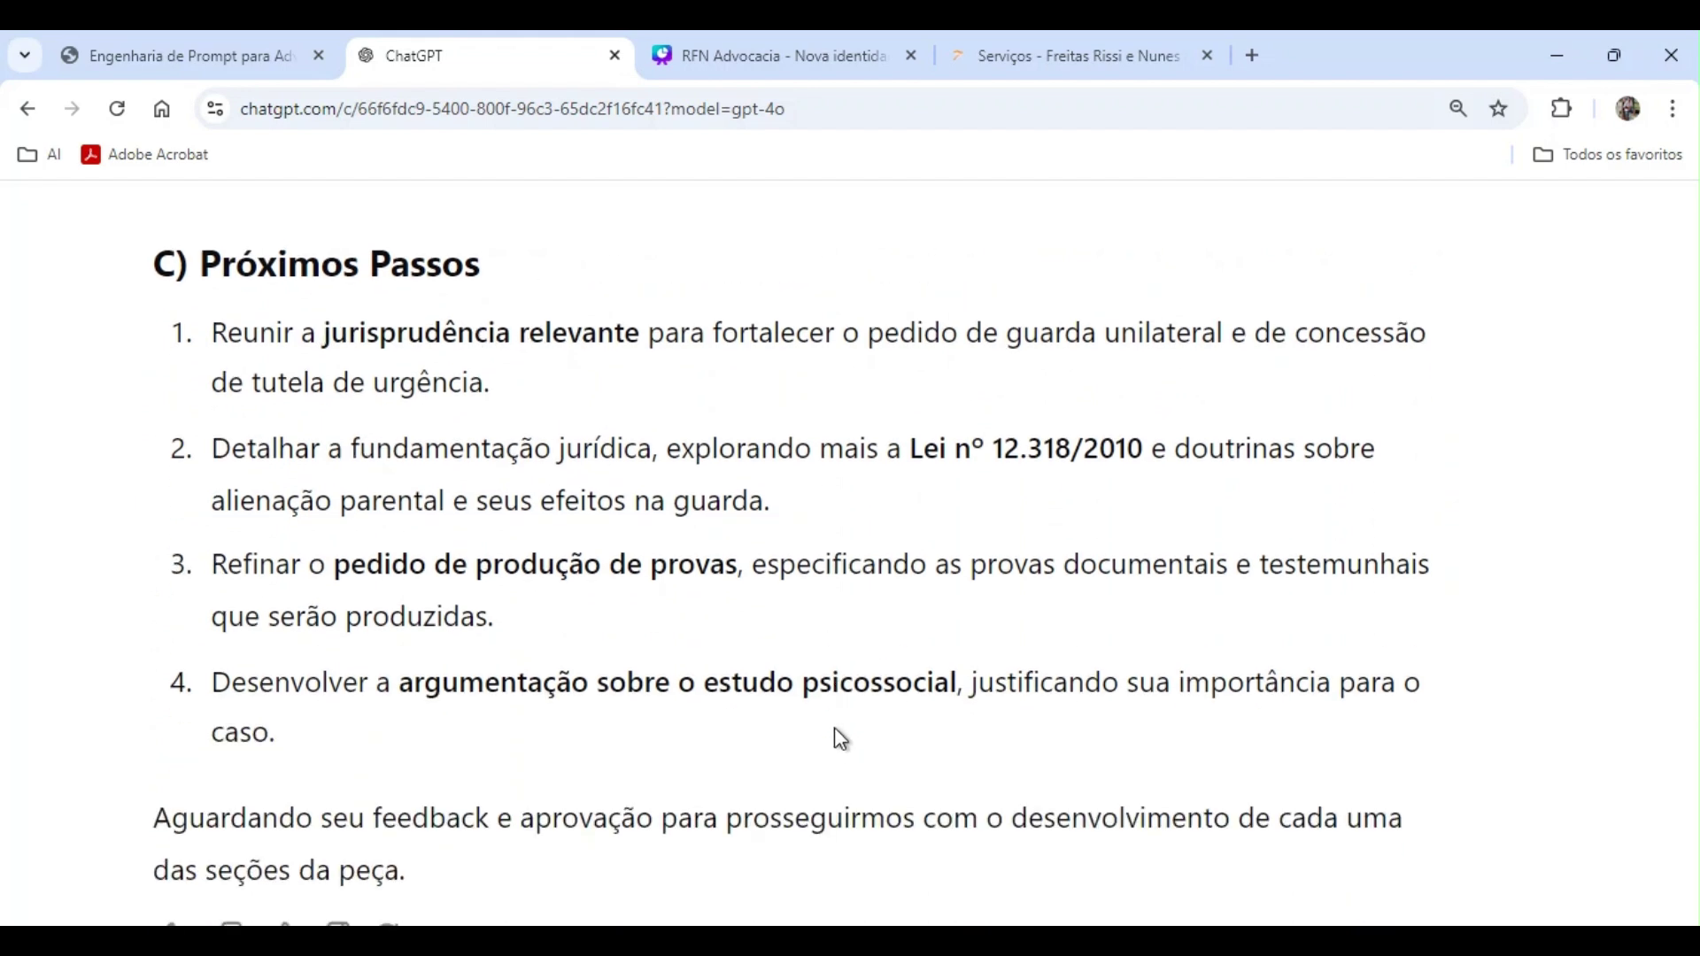
drag(986, 434, 1209, 434)
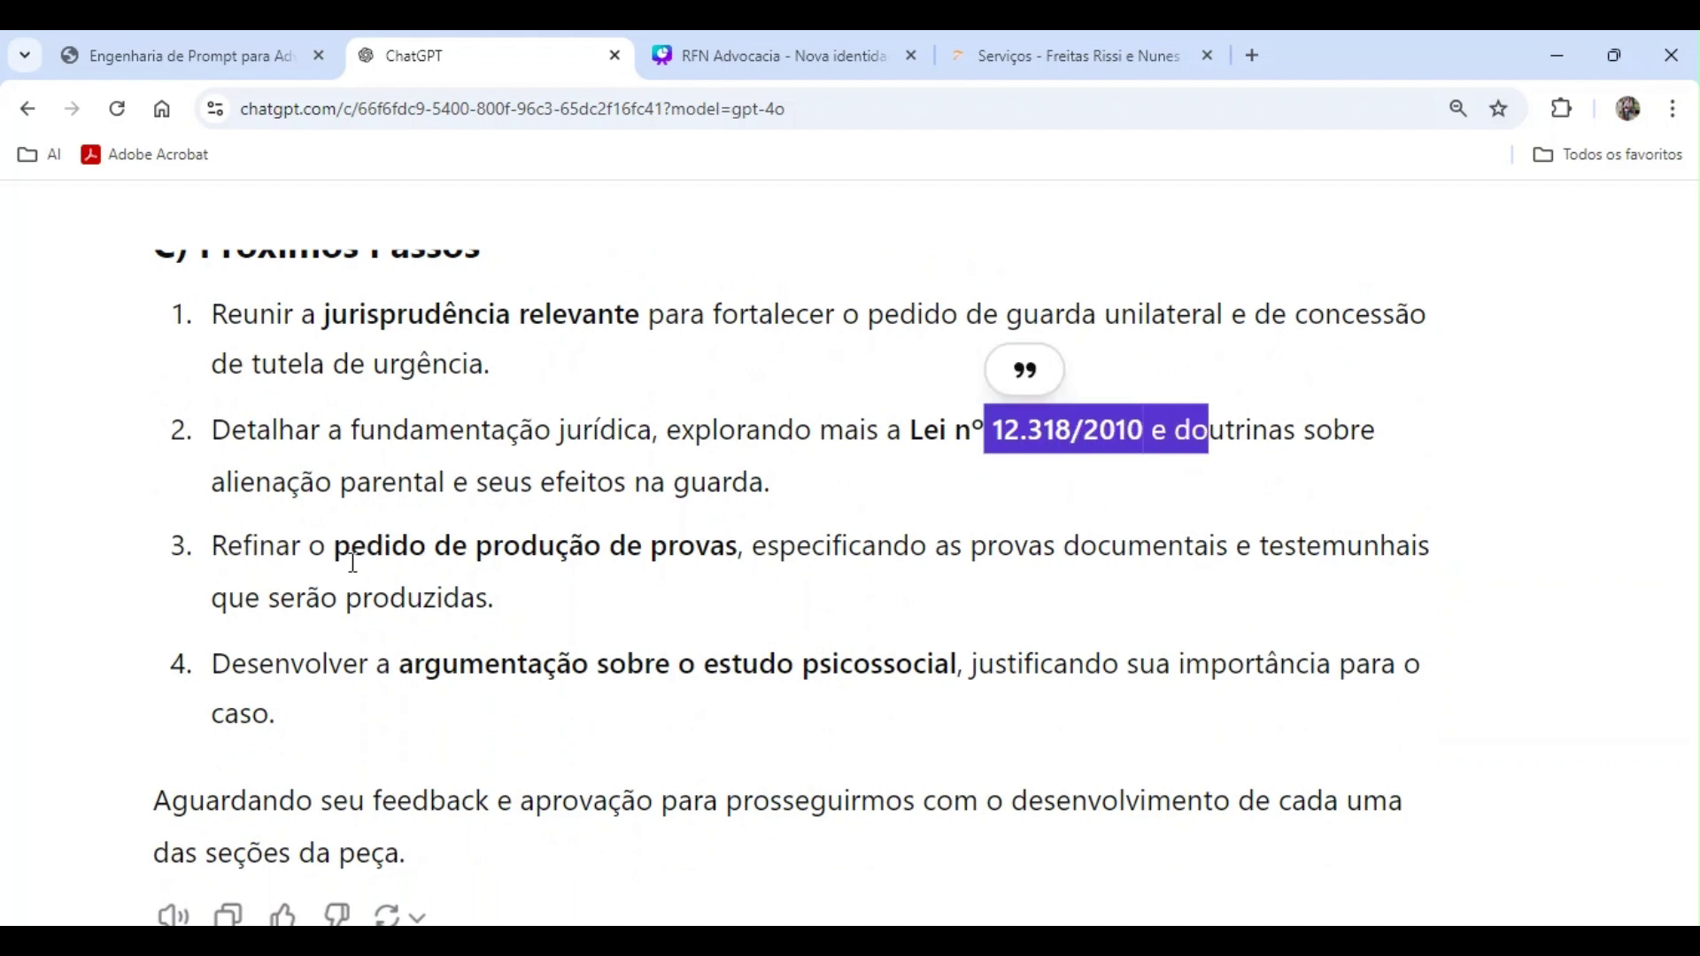
drag(328, 558, 751, 558)
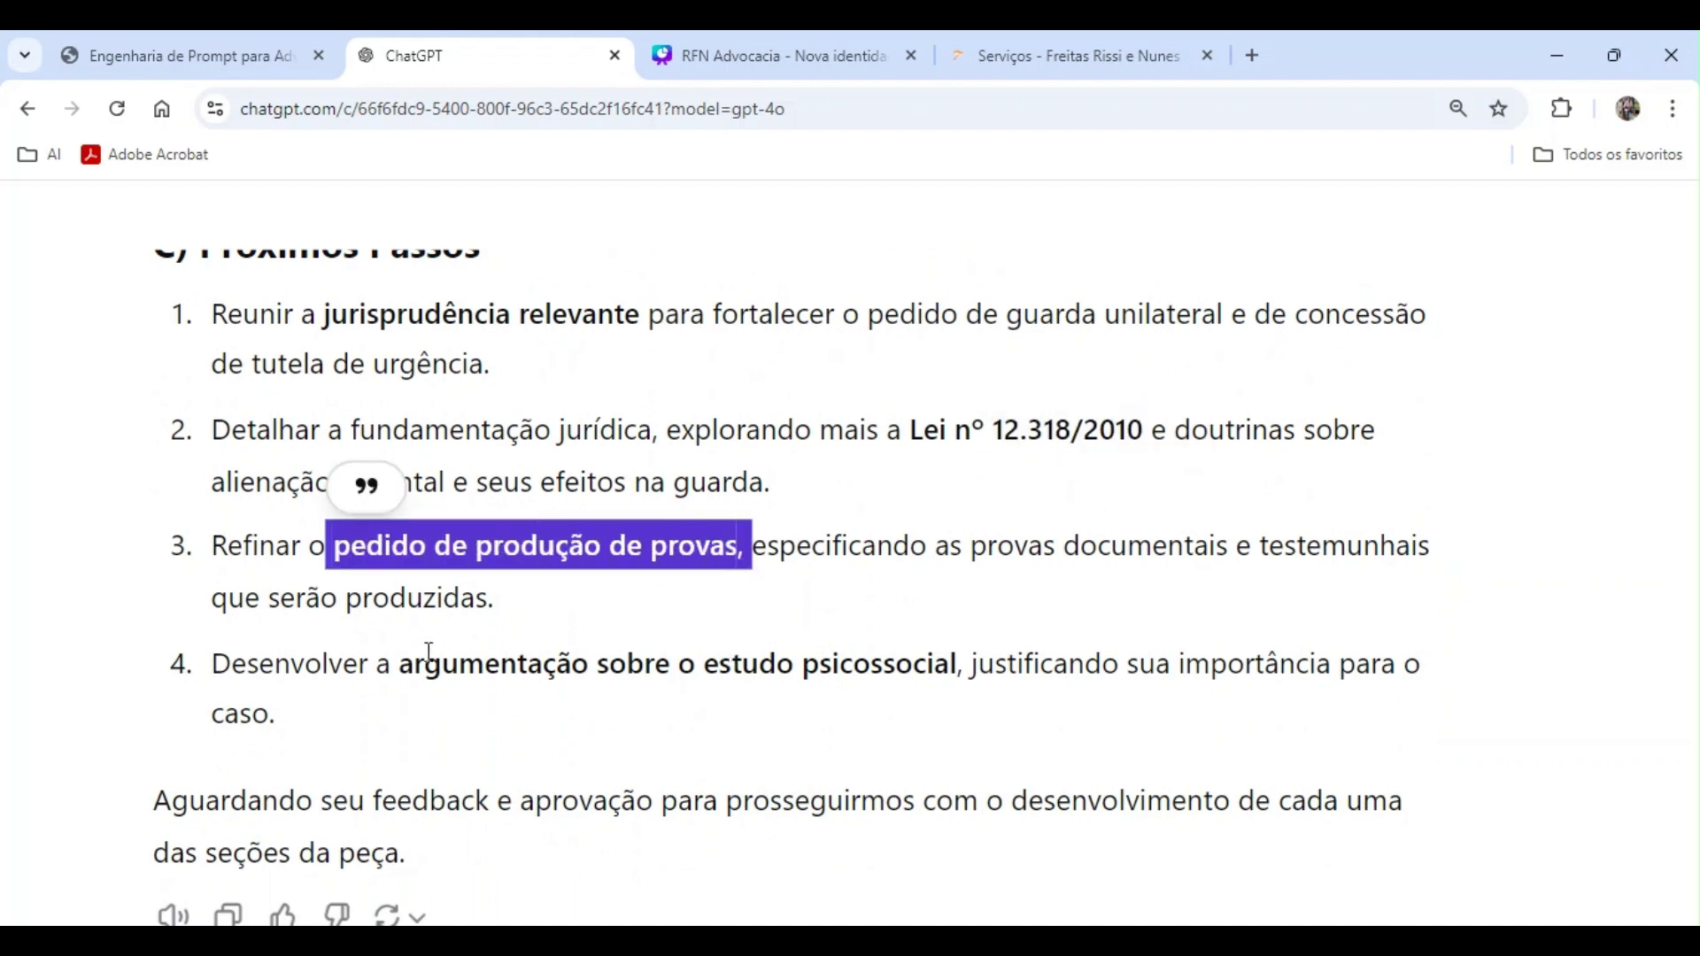
drag(379, 665, 1034, 669)
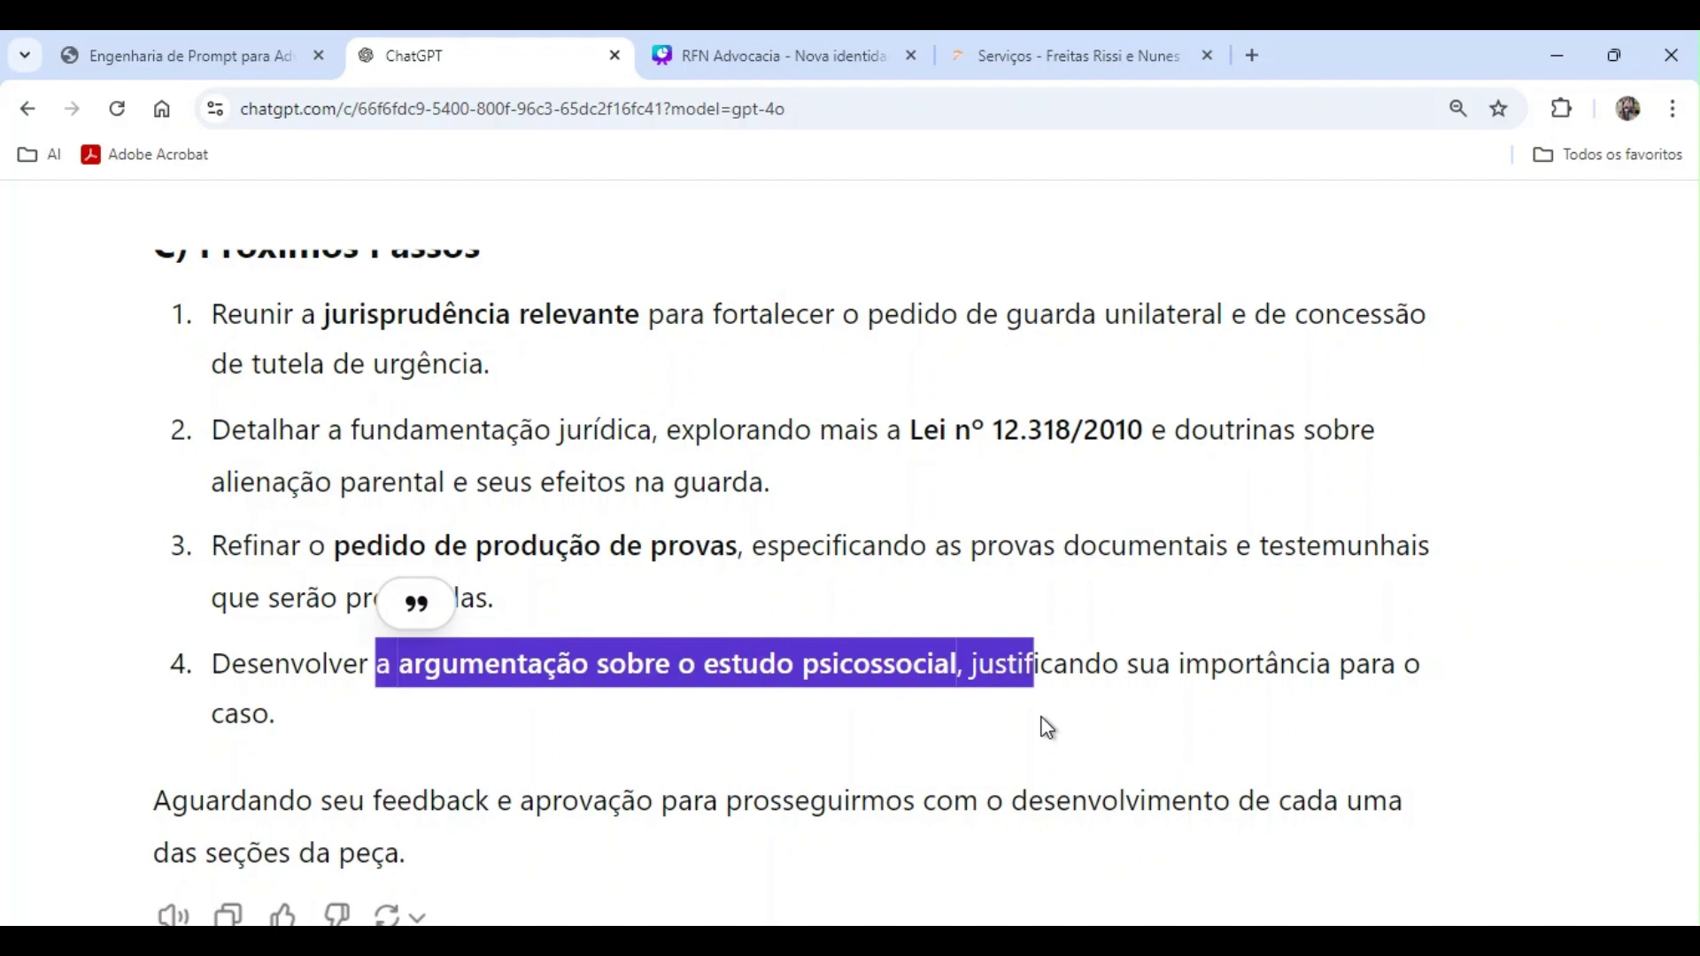
- Look through the submitted "Jurisprudências relevantes" message on TJSP decisions, down to the start of the reply
scroll(1045, 726, down, 4)
scroll(658, 607, down, 2)
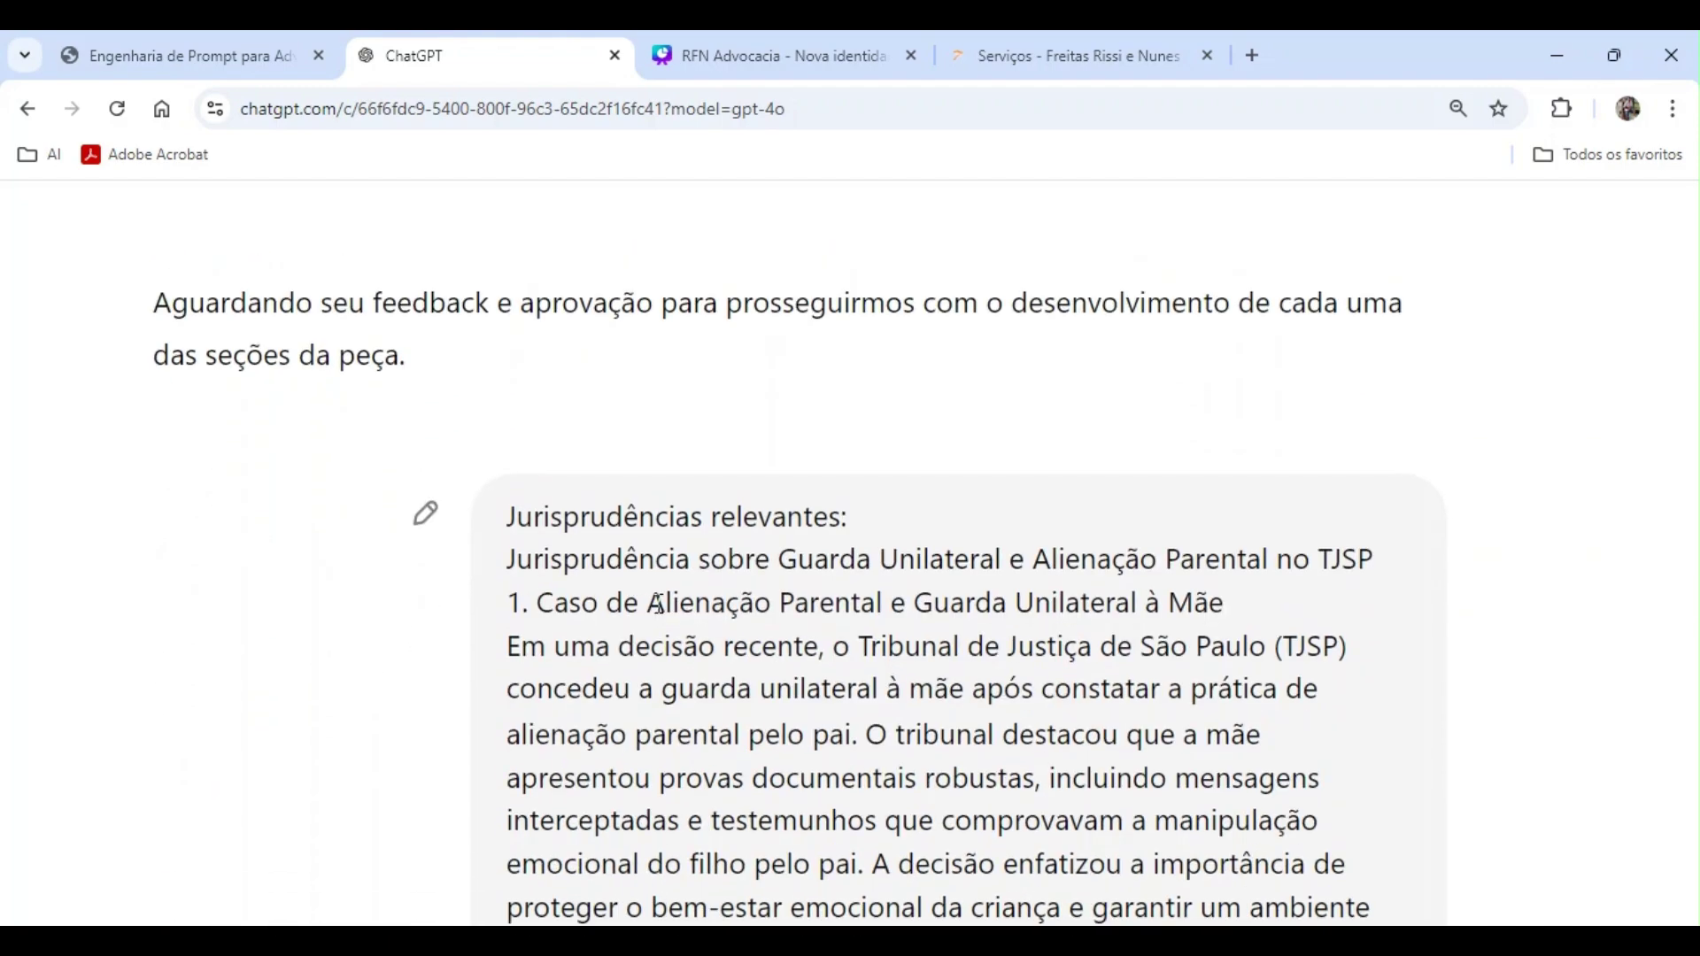
scroll(780, 595, down, 8)
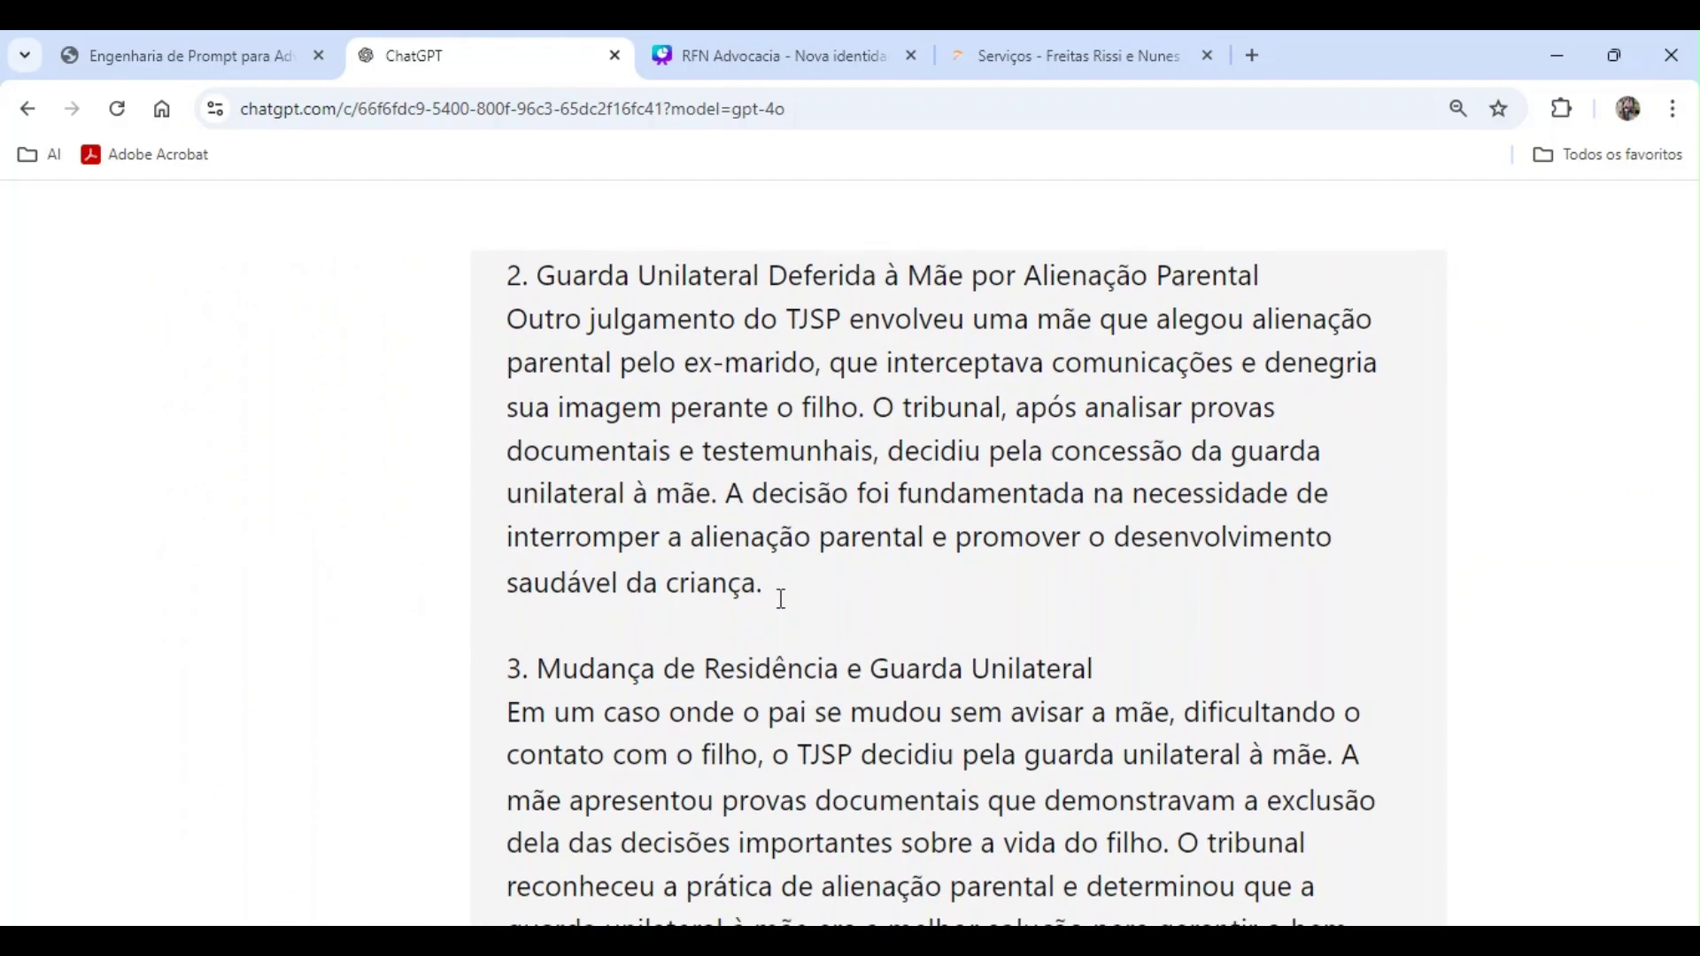
scroll(781, 600, down, 13)
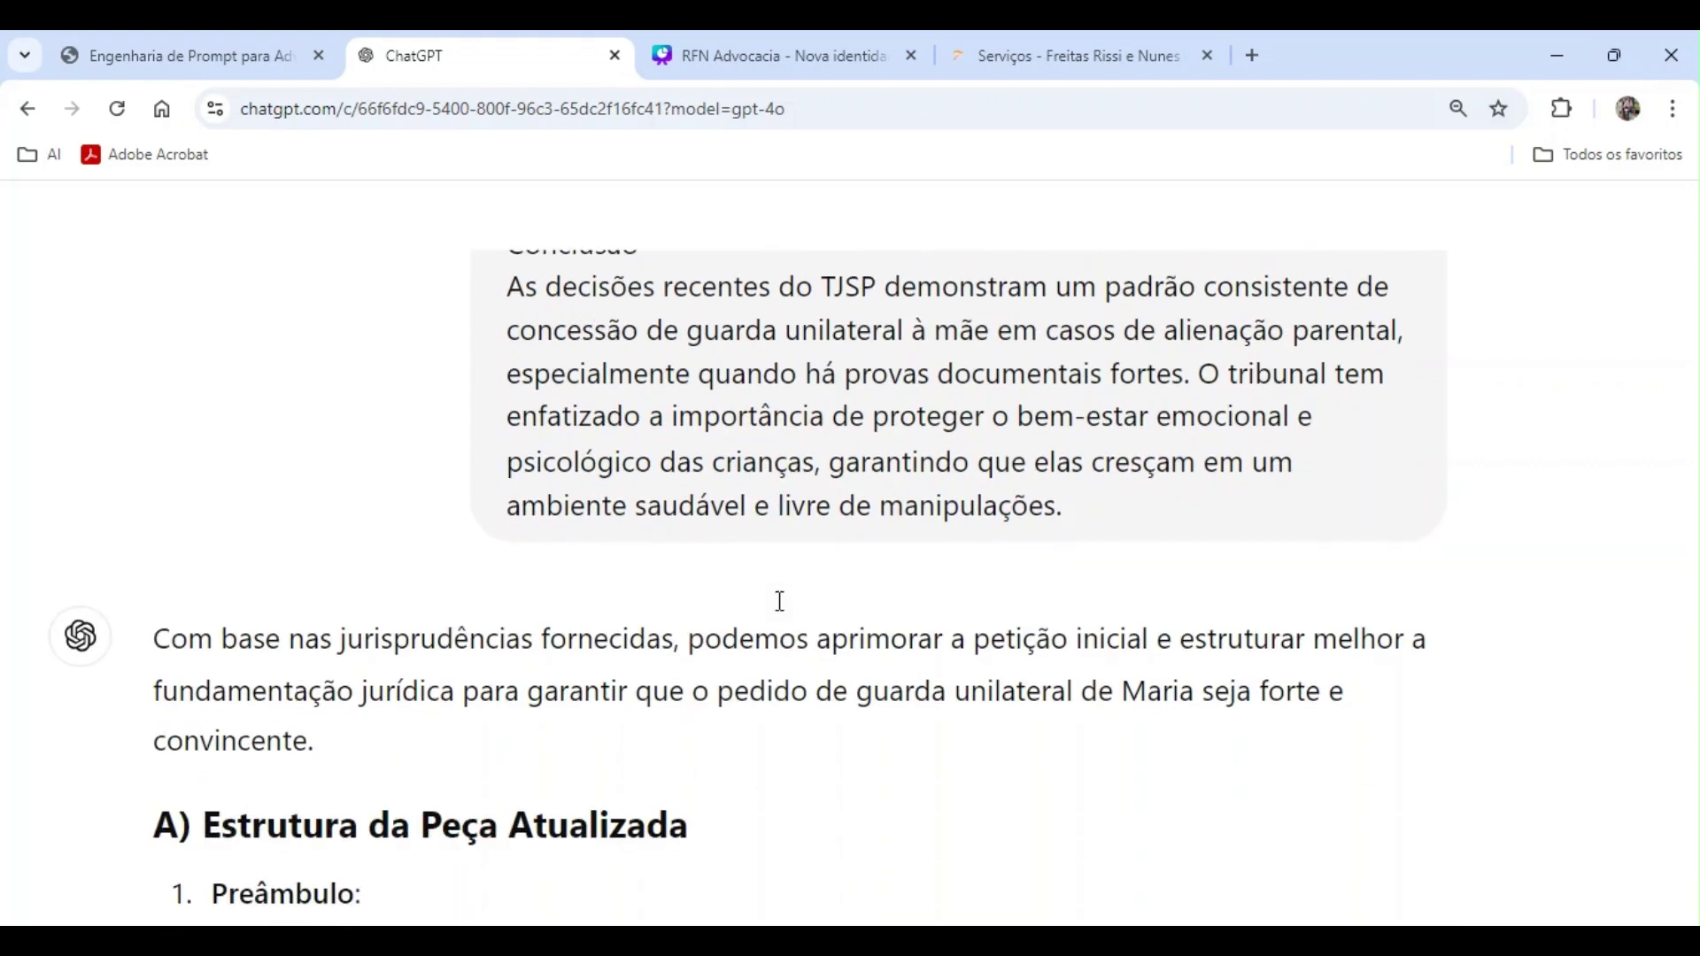
scroll(780, 601, down, 2)
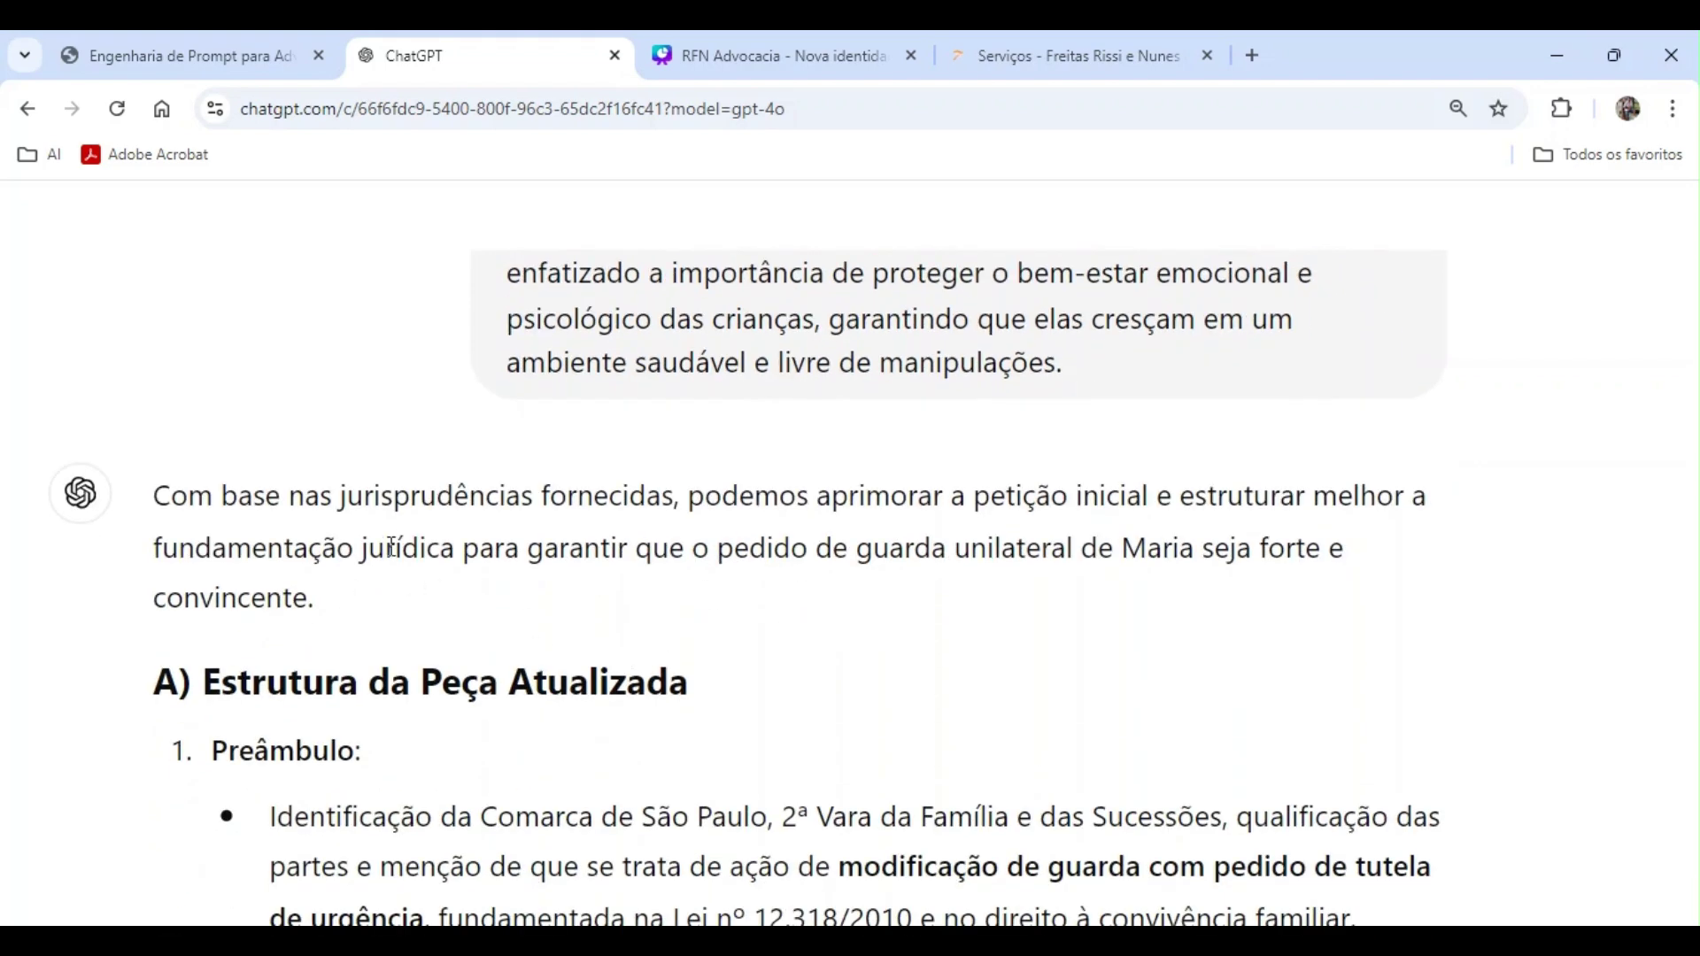
- Examine the revised "Estrutura da Peça Atualizada" in the case-law reply, from "Preâmbulo" through "Dos Pedidos" and "Requerimentos Finais"
scroll(682, 726, down, 3)
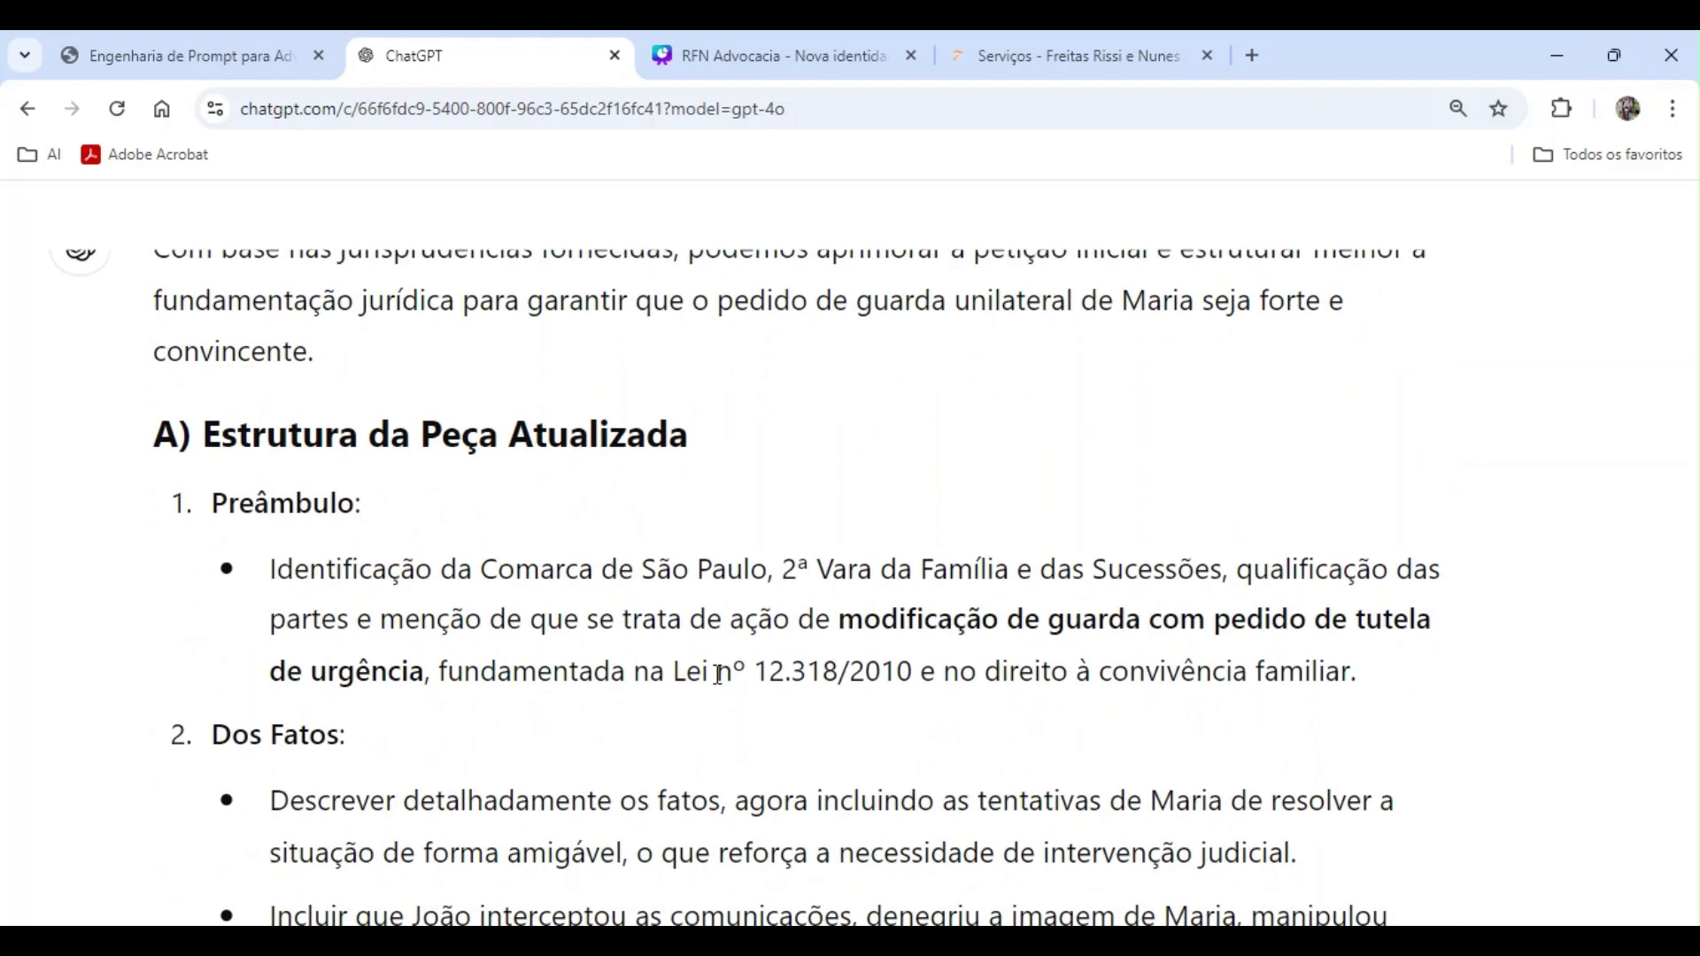
scroll(721, 673, down, 4)
scroll(714, 687, down, 3)
scroll(714, 687, down, 15)
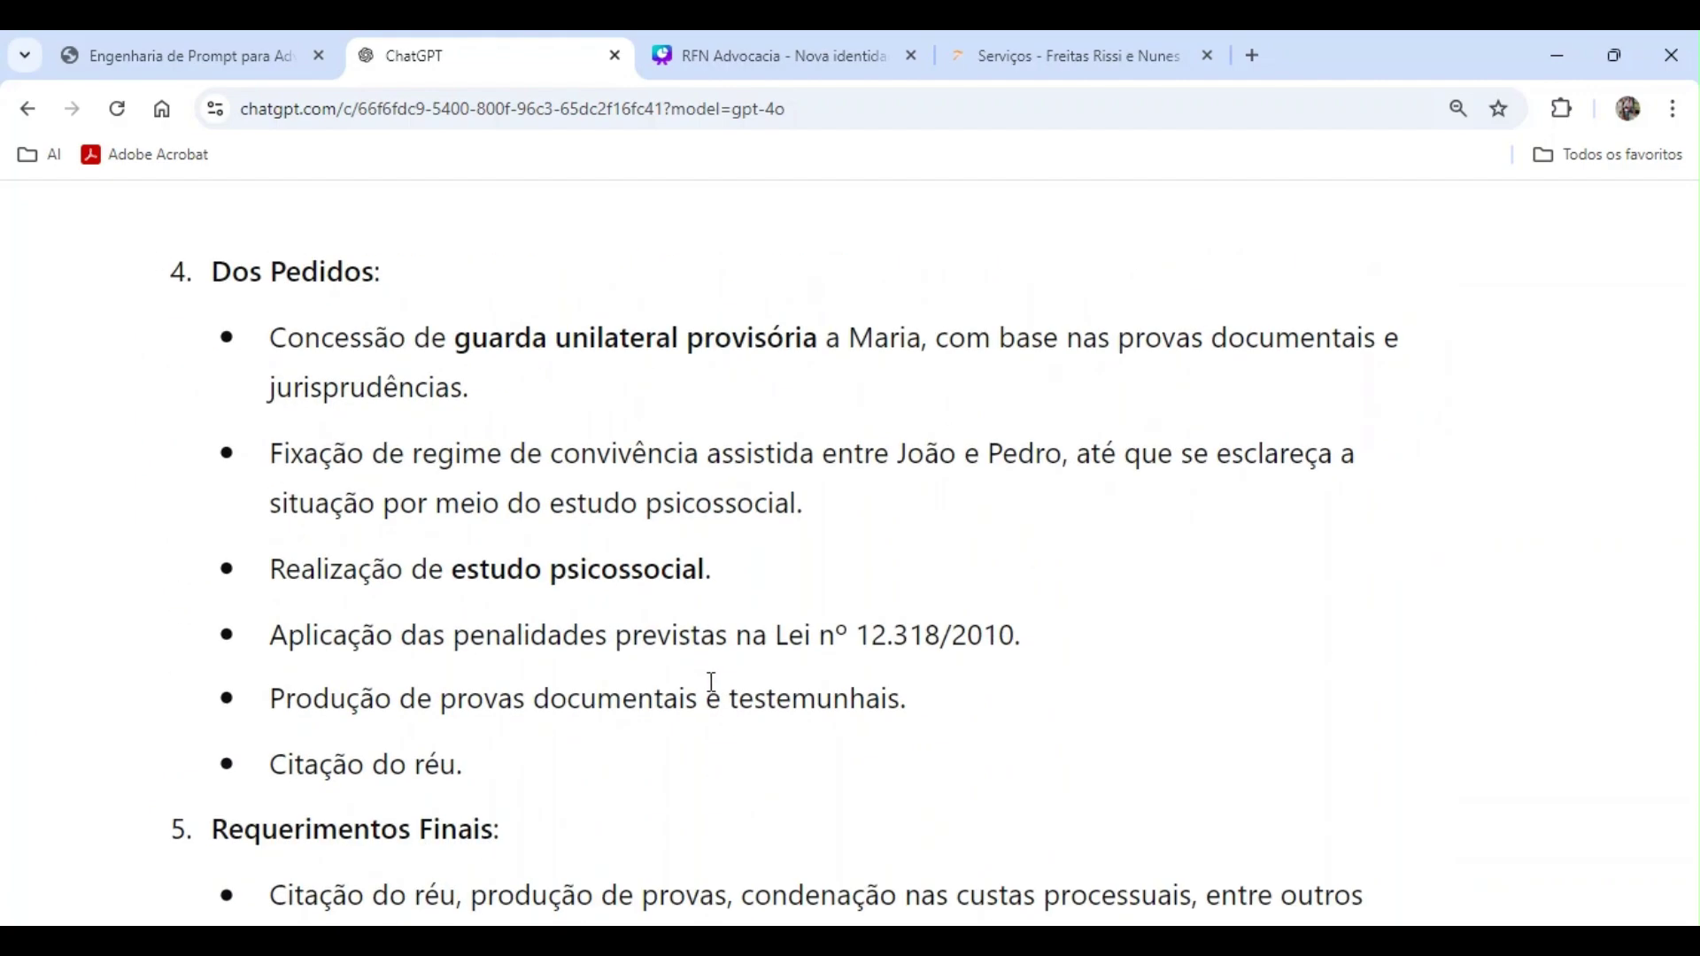
scroll(711, 684, down, 3)
scroll(710, 686, down, 4)
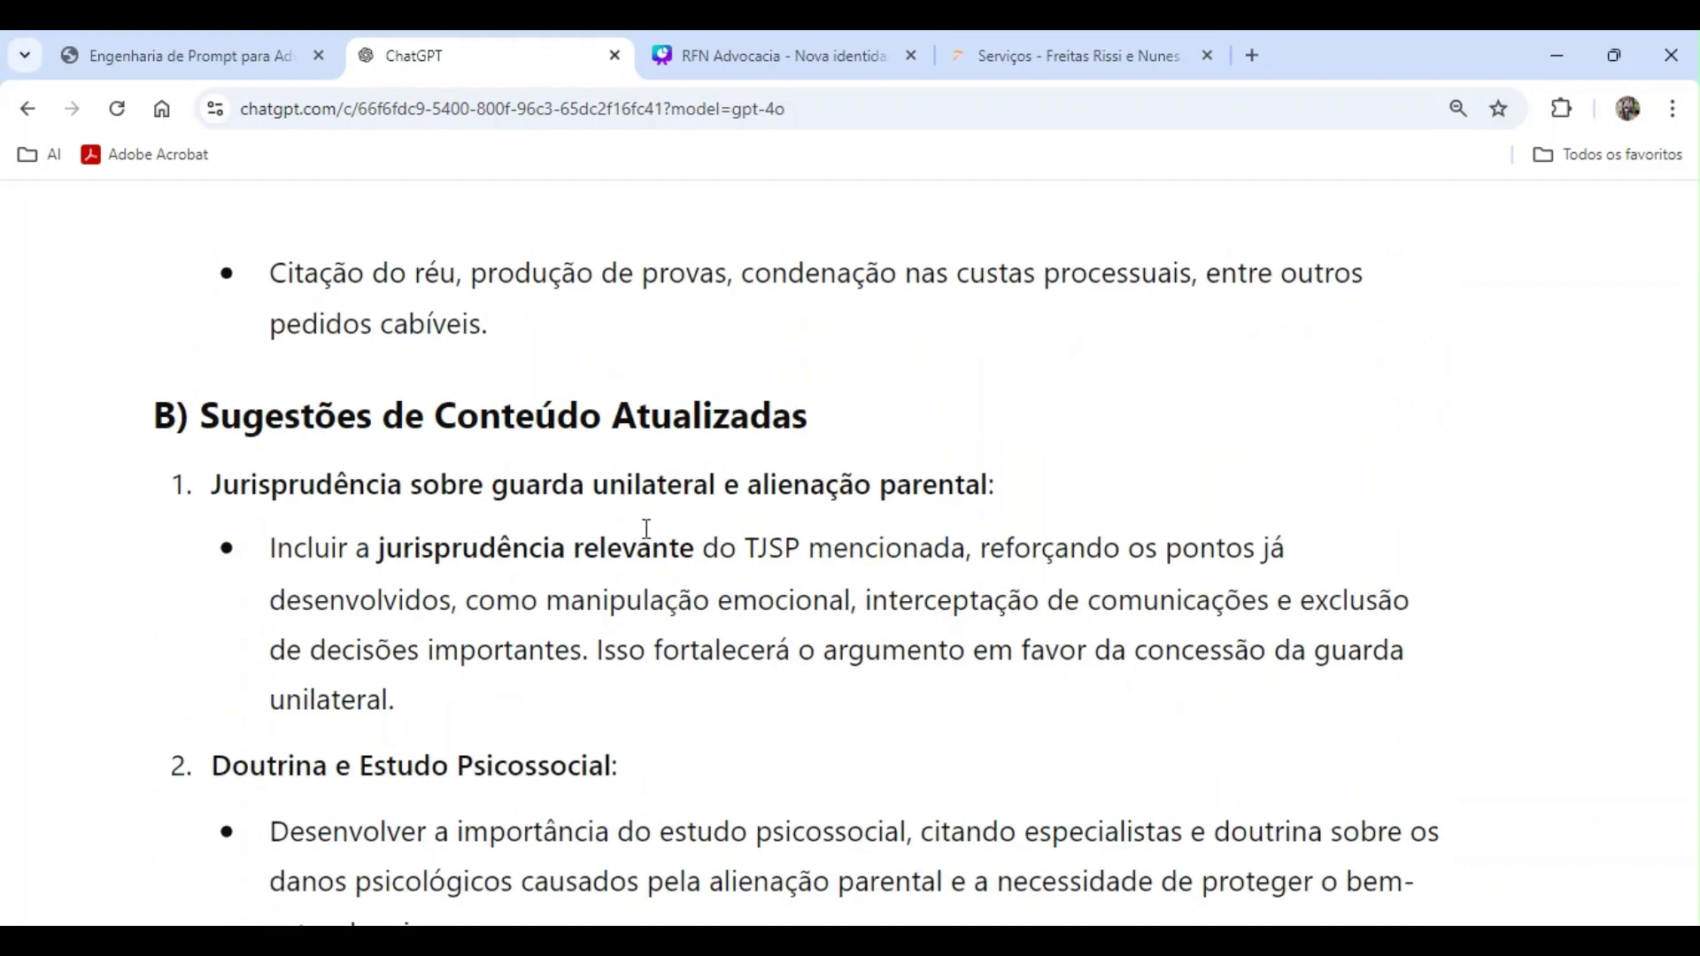
- Highlight the suggestion "Jurisprudência sobre guarda unilateral e alienação parental" and continue to the reply's closing list of next steps
scroll(648, 529, down, 2)
drag(212, 359, 520, 580)
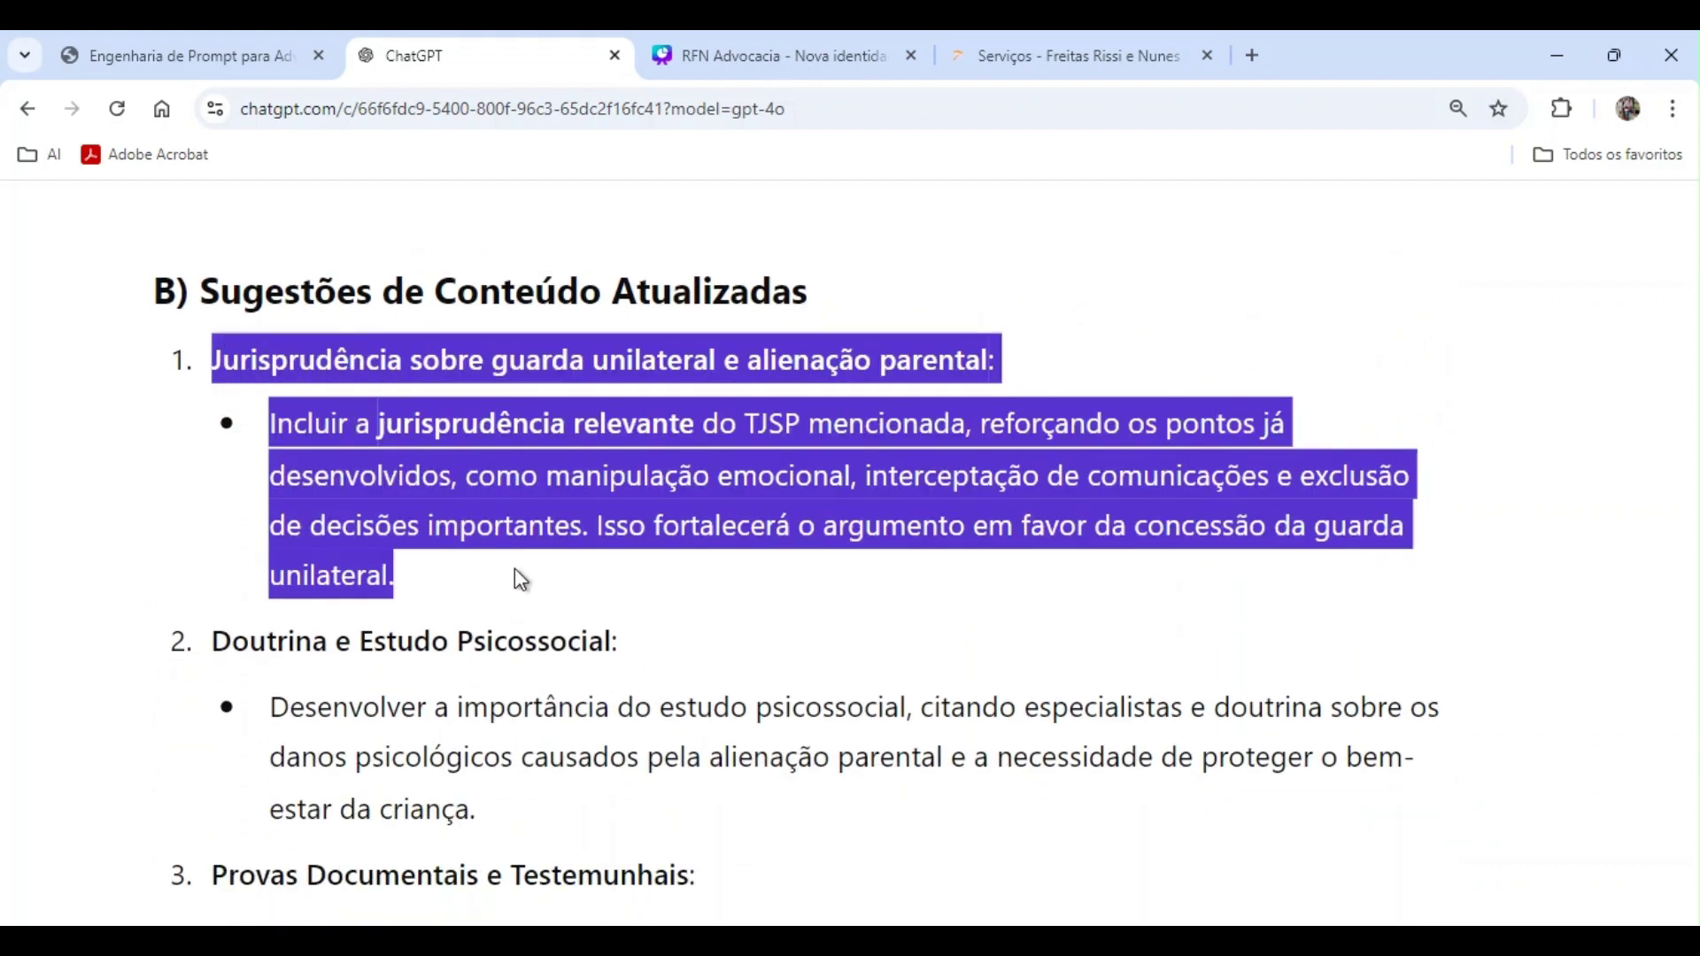
scroll(808, 624, down, 12)
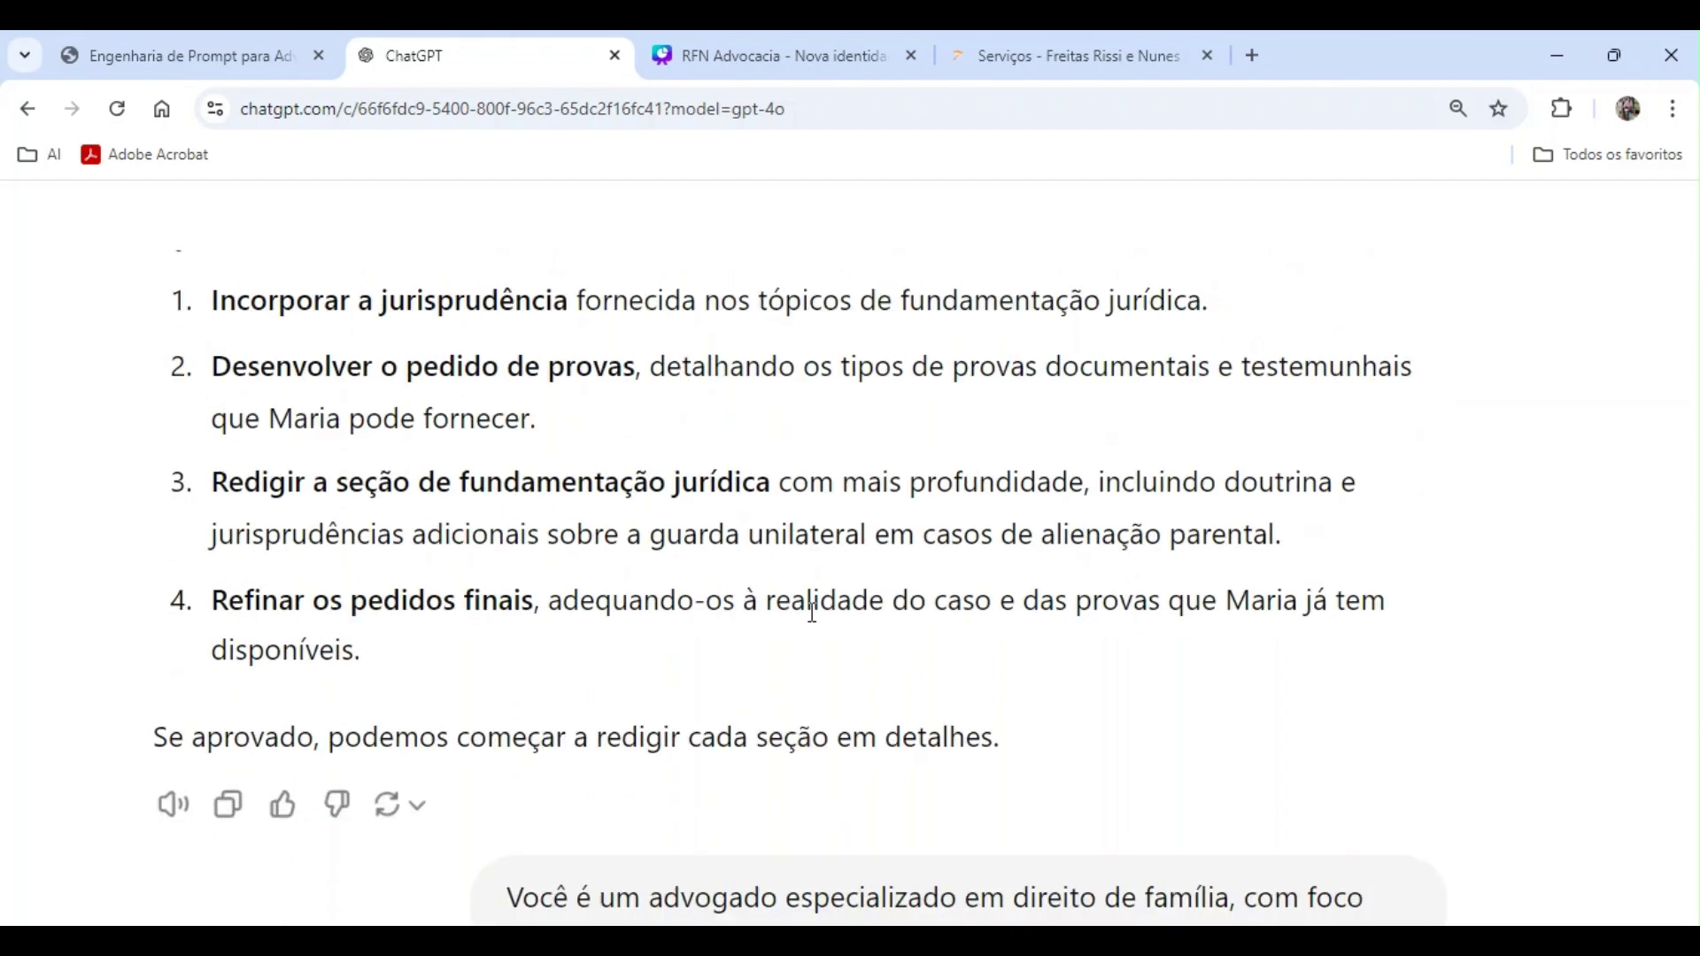
- Highlight the specialist-lawyer role, the alienação parental focus and the petition-drafting task in the next submitted prompt
scroll(812, 615, down, 5)
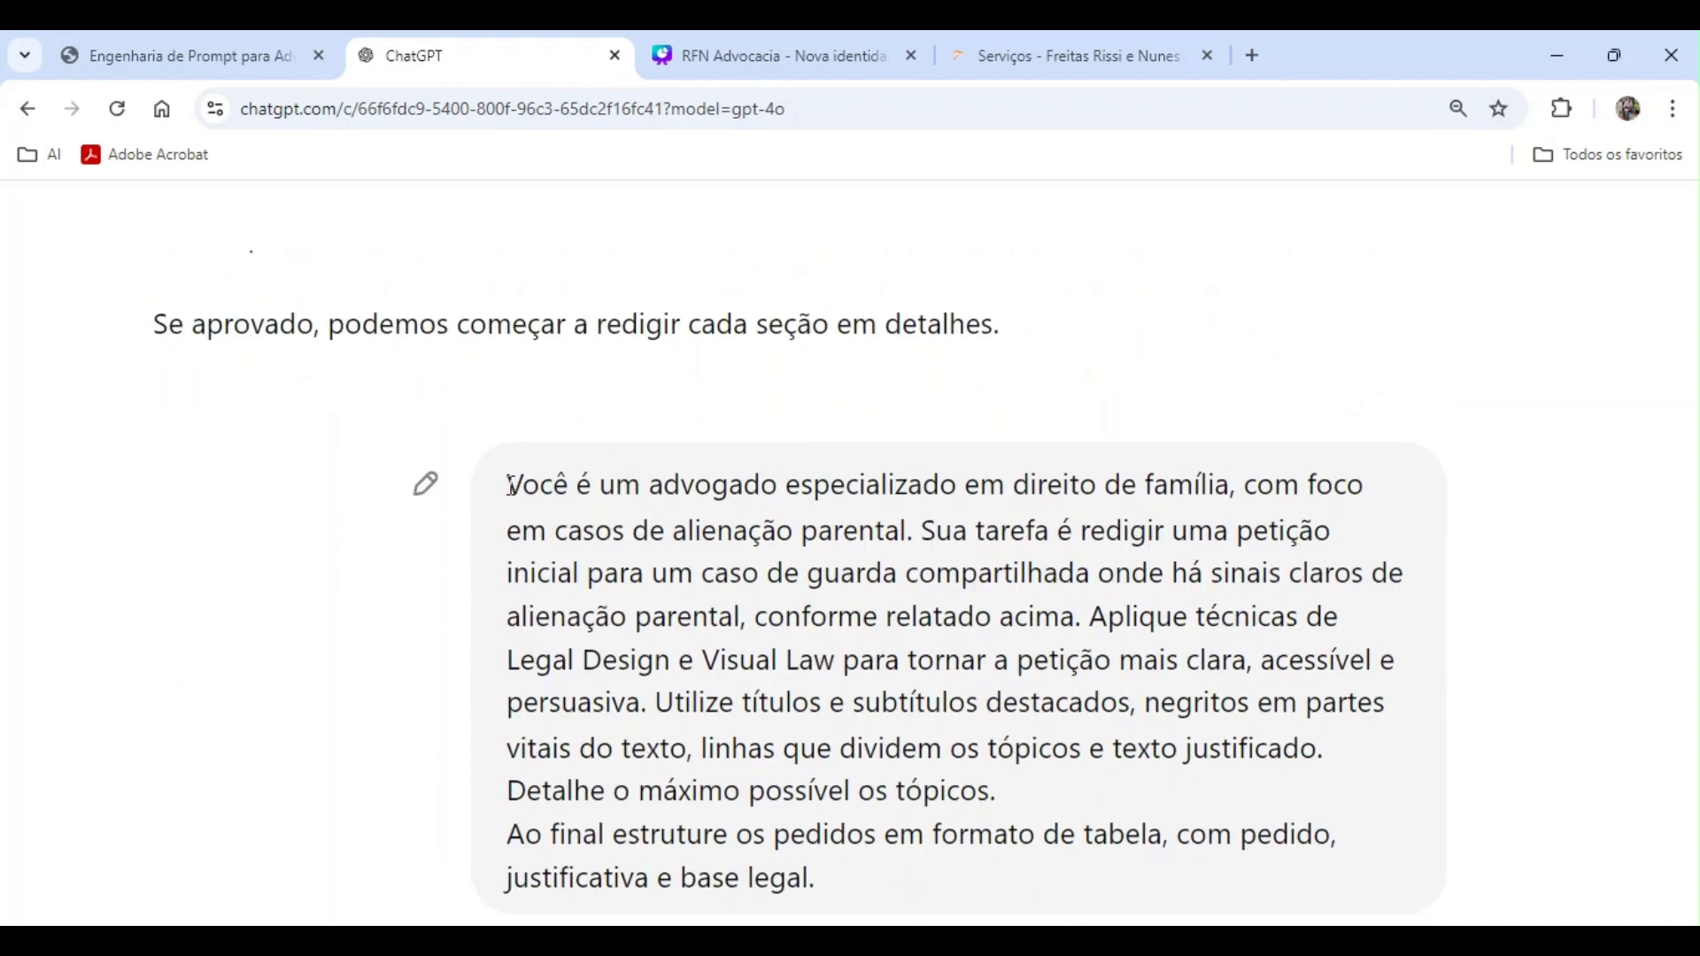
drag(510, 486, 981, 490)
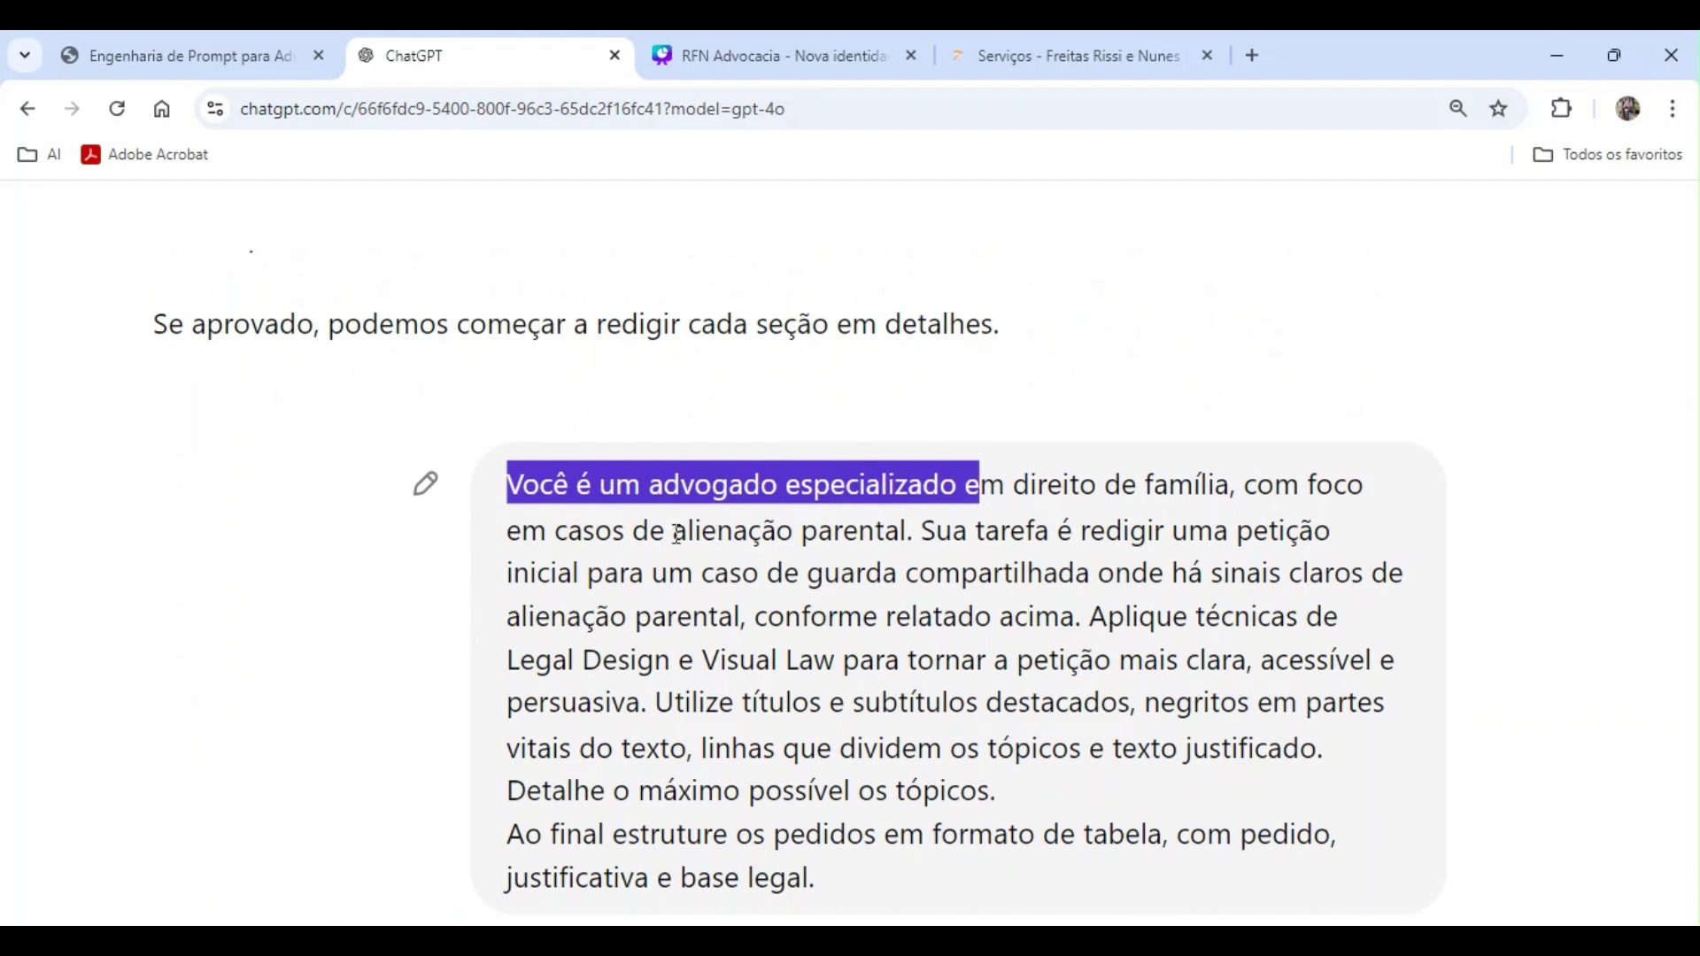
drag(651, 534, 776, 534)
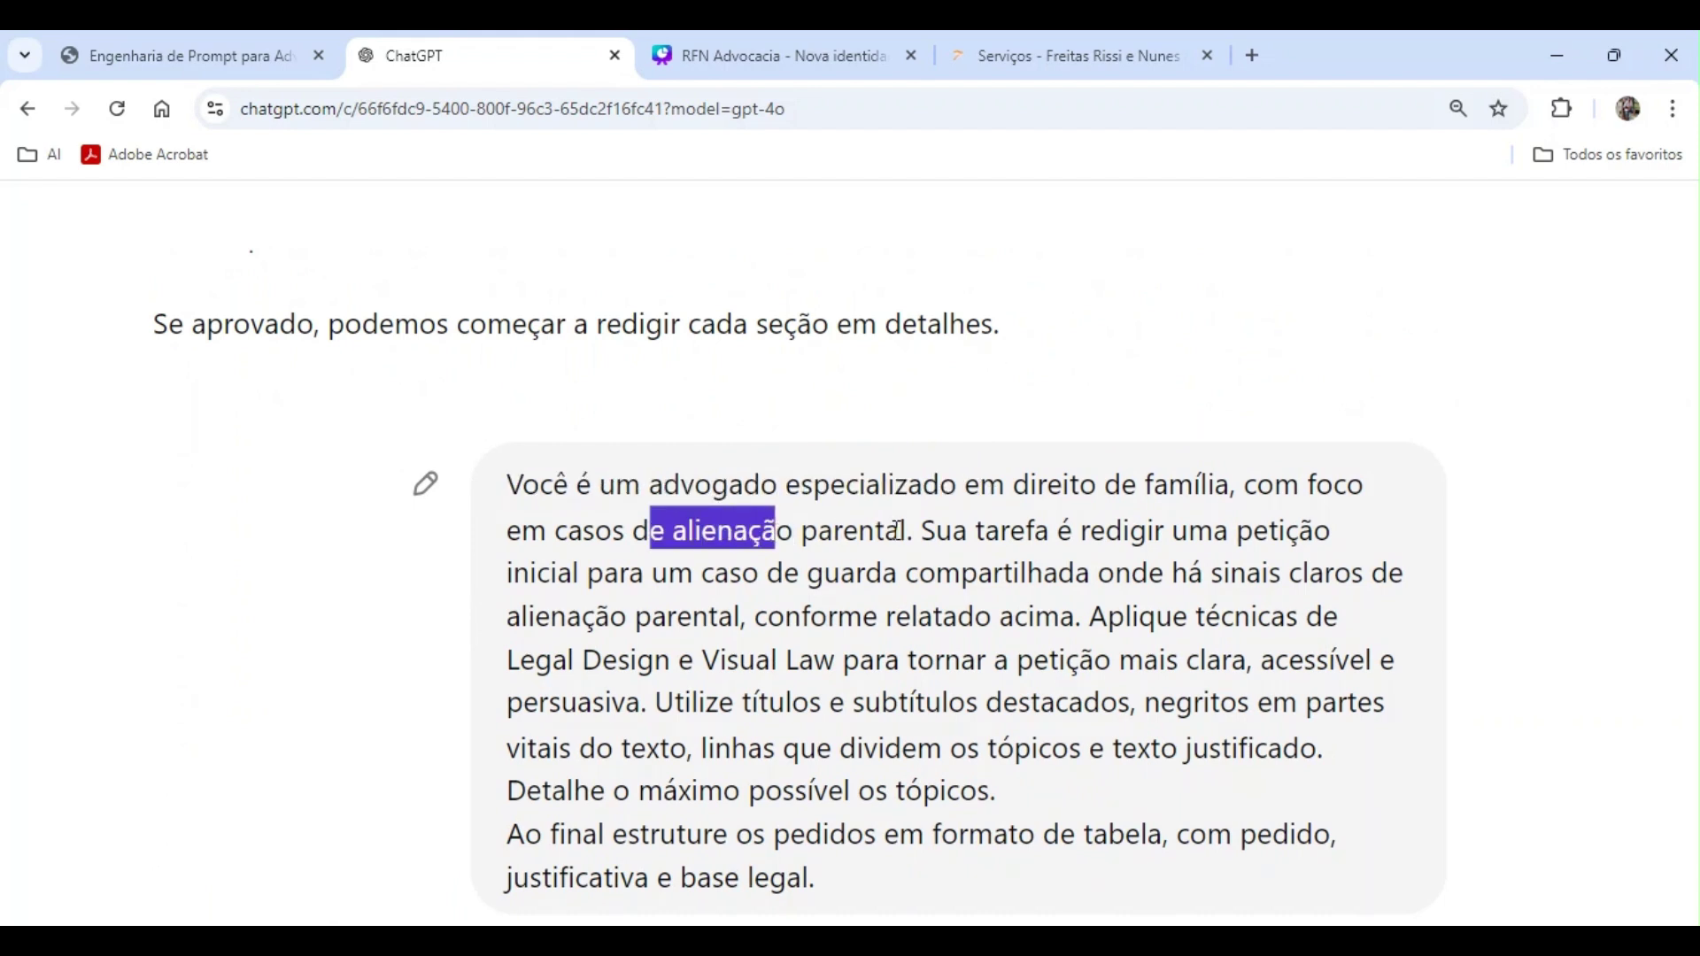
drag(923, 534, 934, 566)
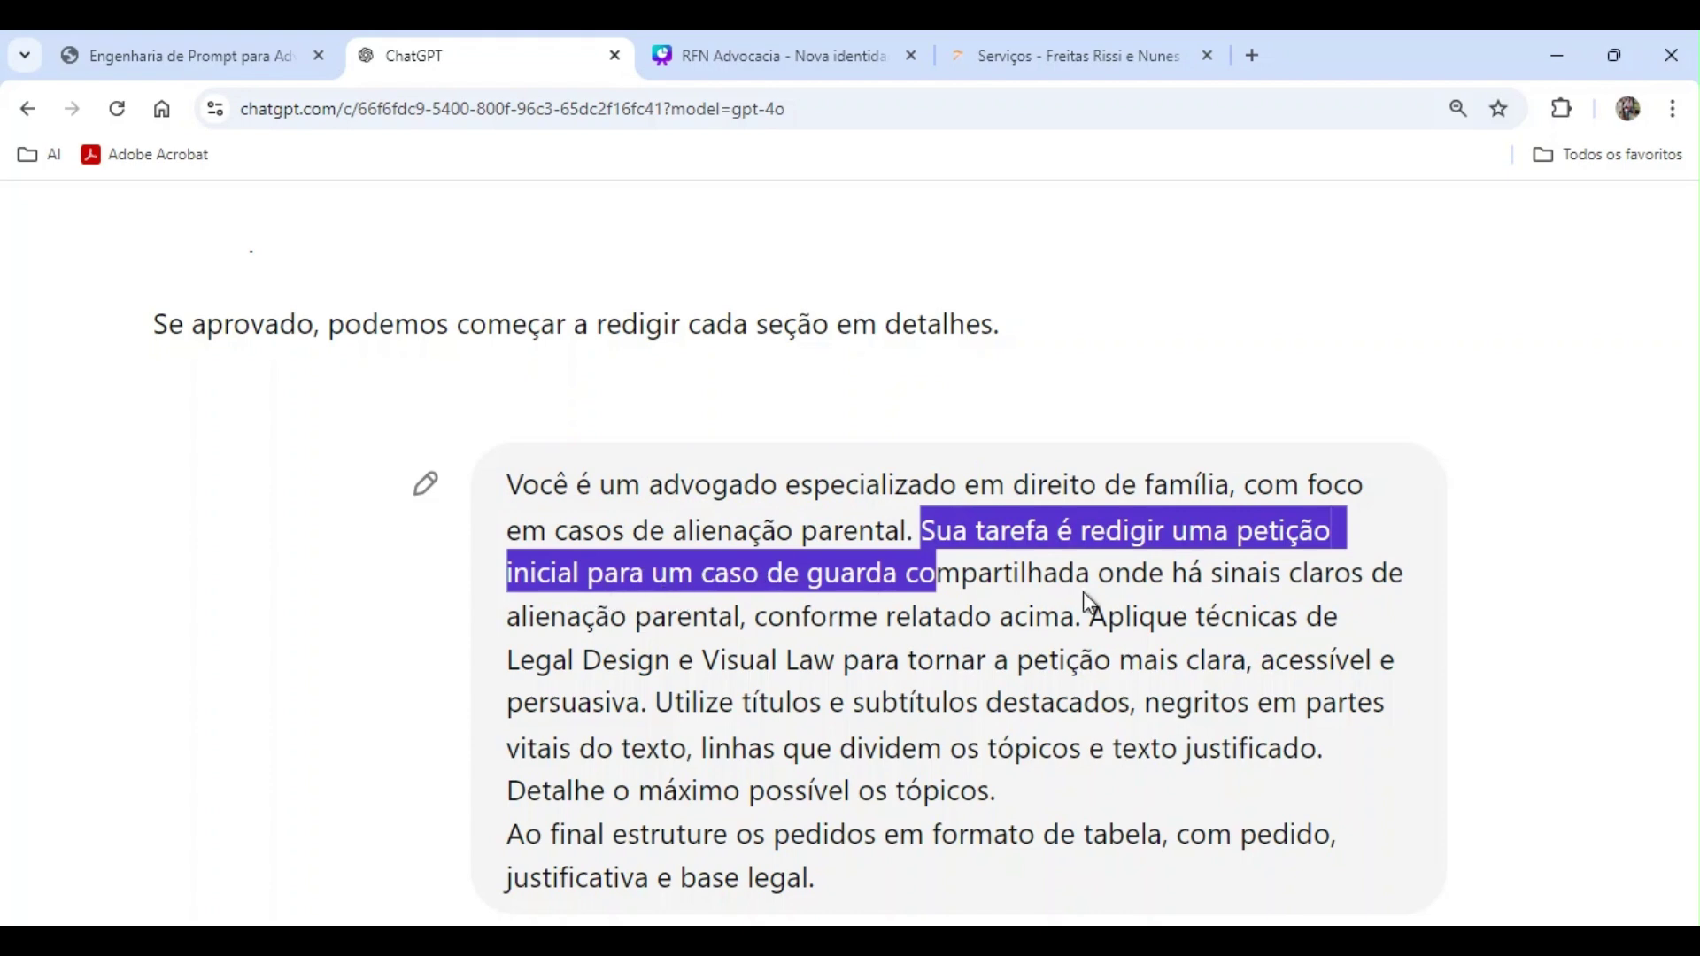
- Highlight the prompt's instructions on Legal Design and Visual Law, emphasized titles and subtitles, and requests structured as a table
scroll(1082, 591, down, 3)
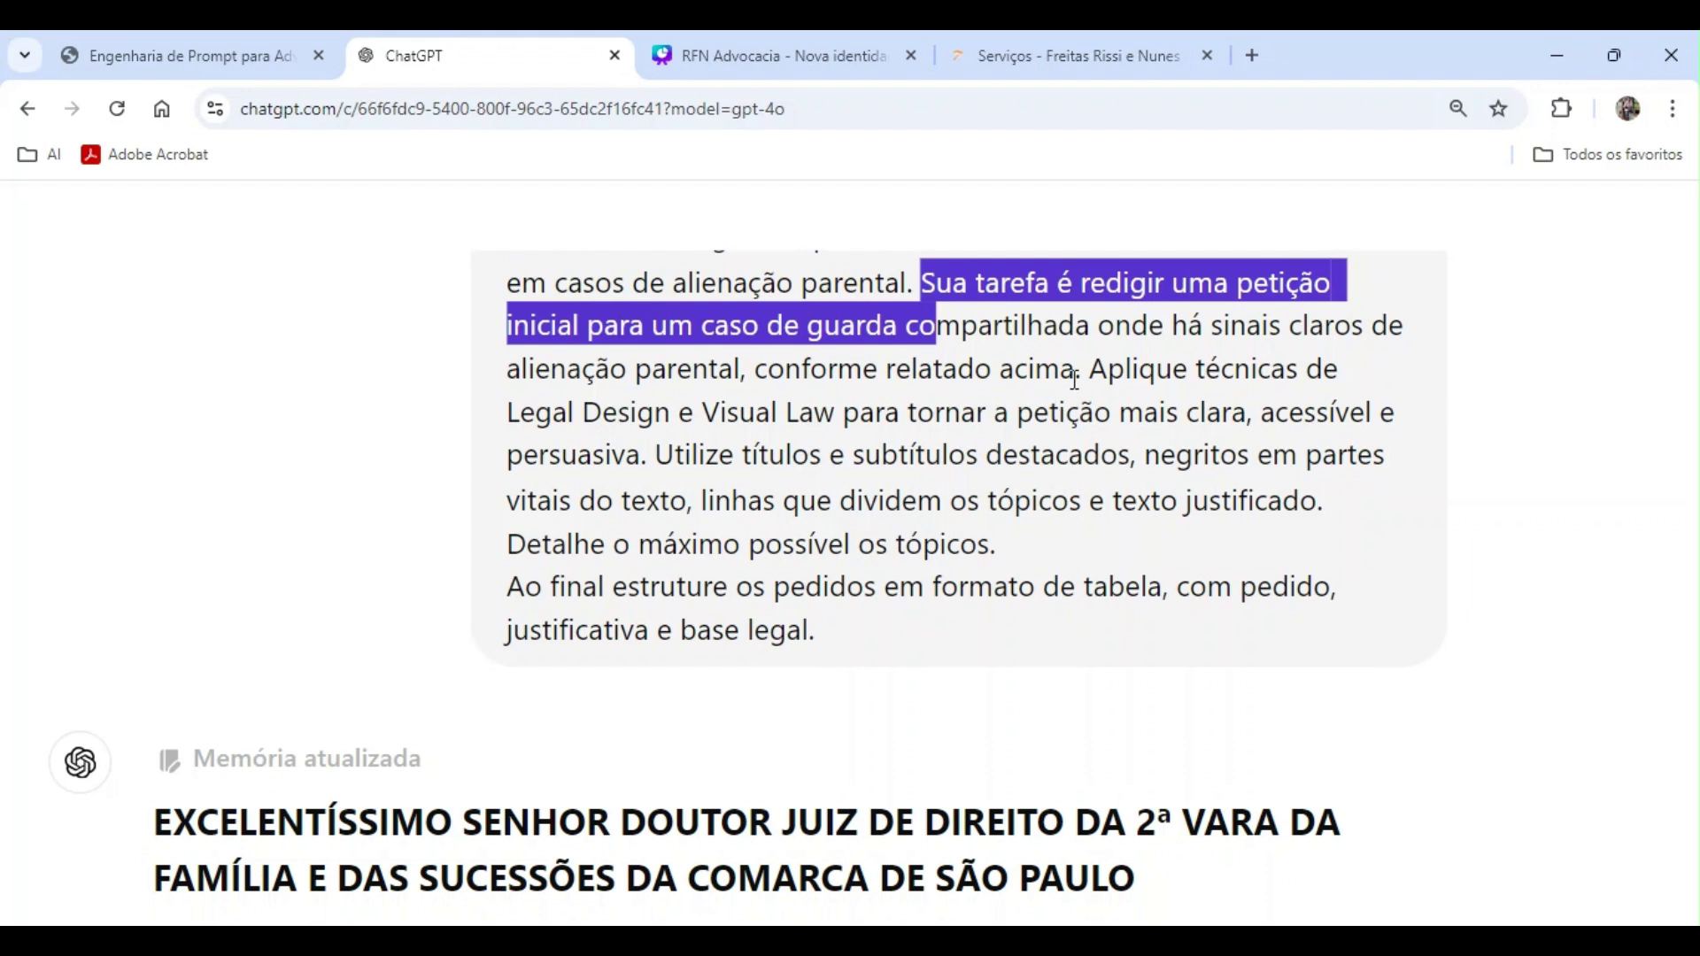
drag(1090, 368, 816, 416)
drag(921, 415, 1133, 456)
click(728, 447)
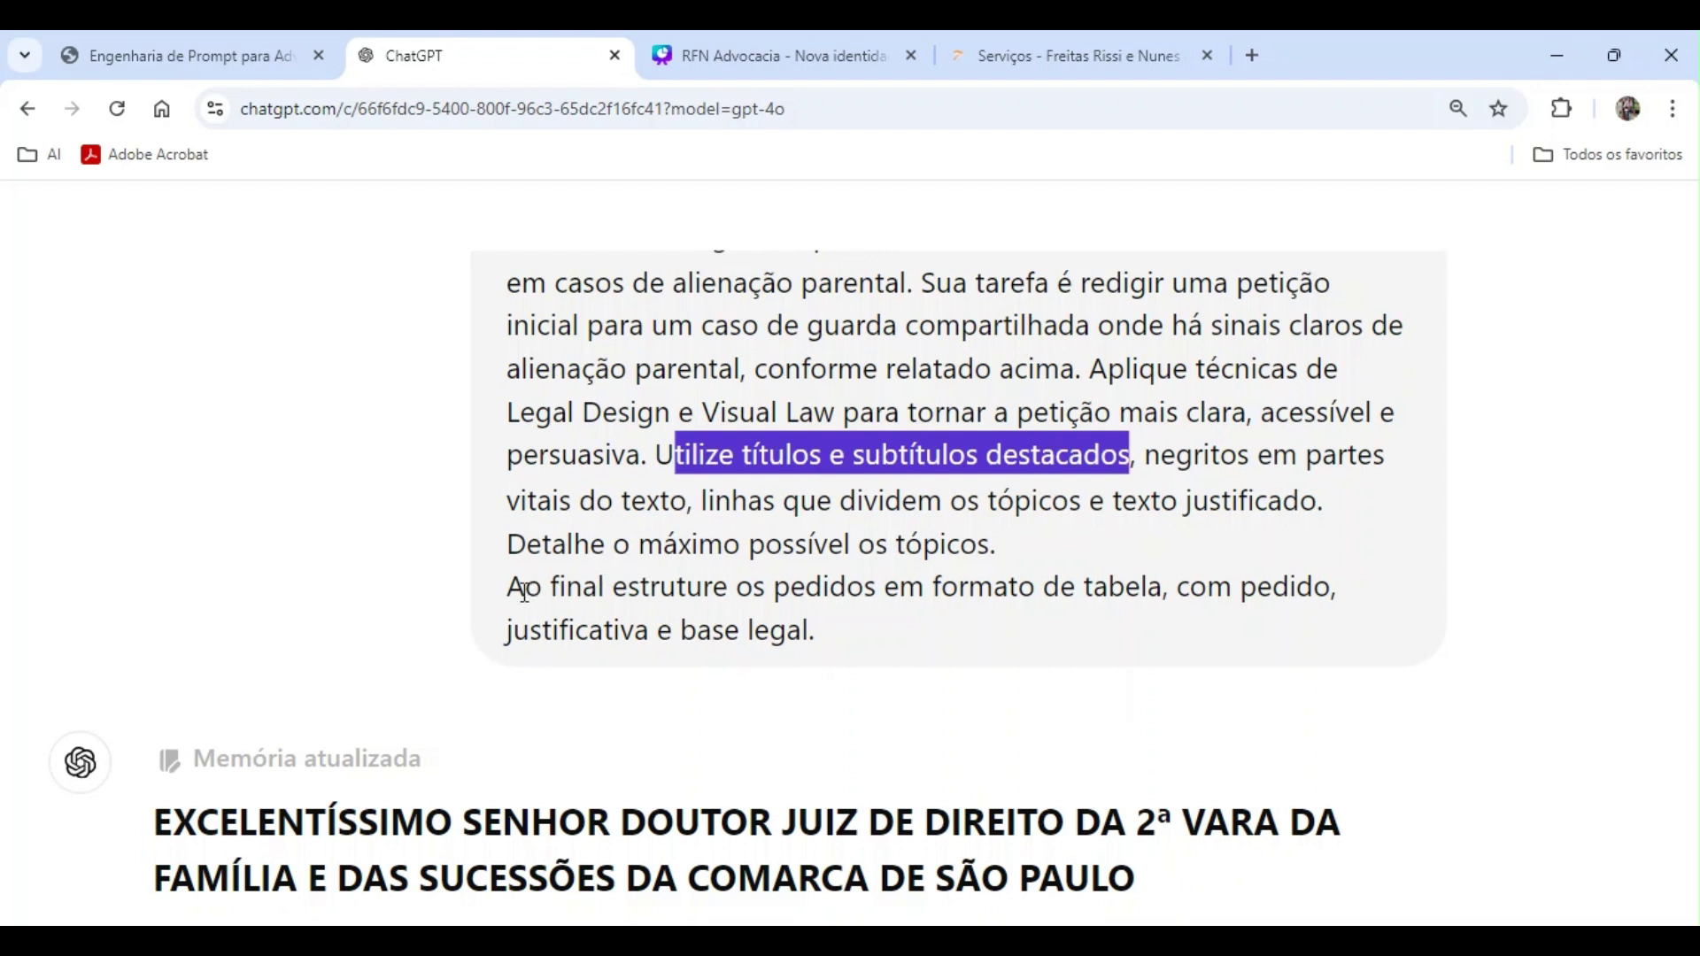
drag(525, 587, 852, 632)
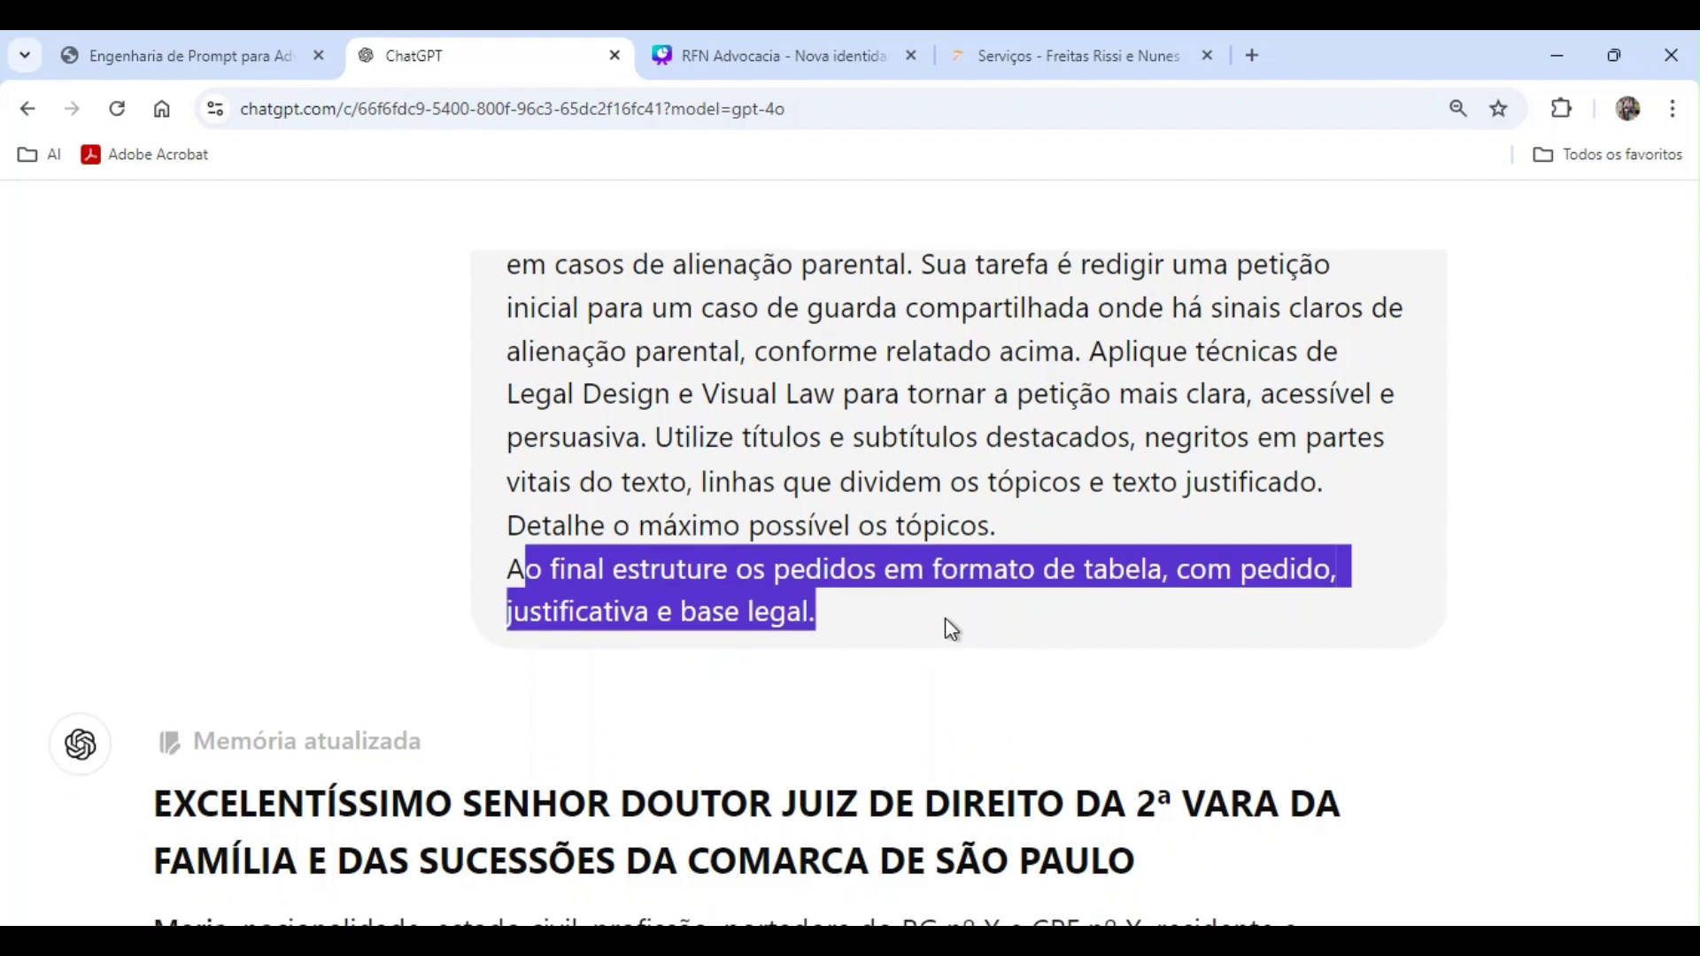
- Highlight the generated petition's heading addressed to the 2ª Vara da Família and look over the plaintiff's qualification paragraph
scroll(944, 618, down, 3)
drag(160, 578, 1220, 625)
scroll(1178, 637, down, 2)
scroll(493, 500, down, 3)
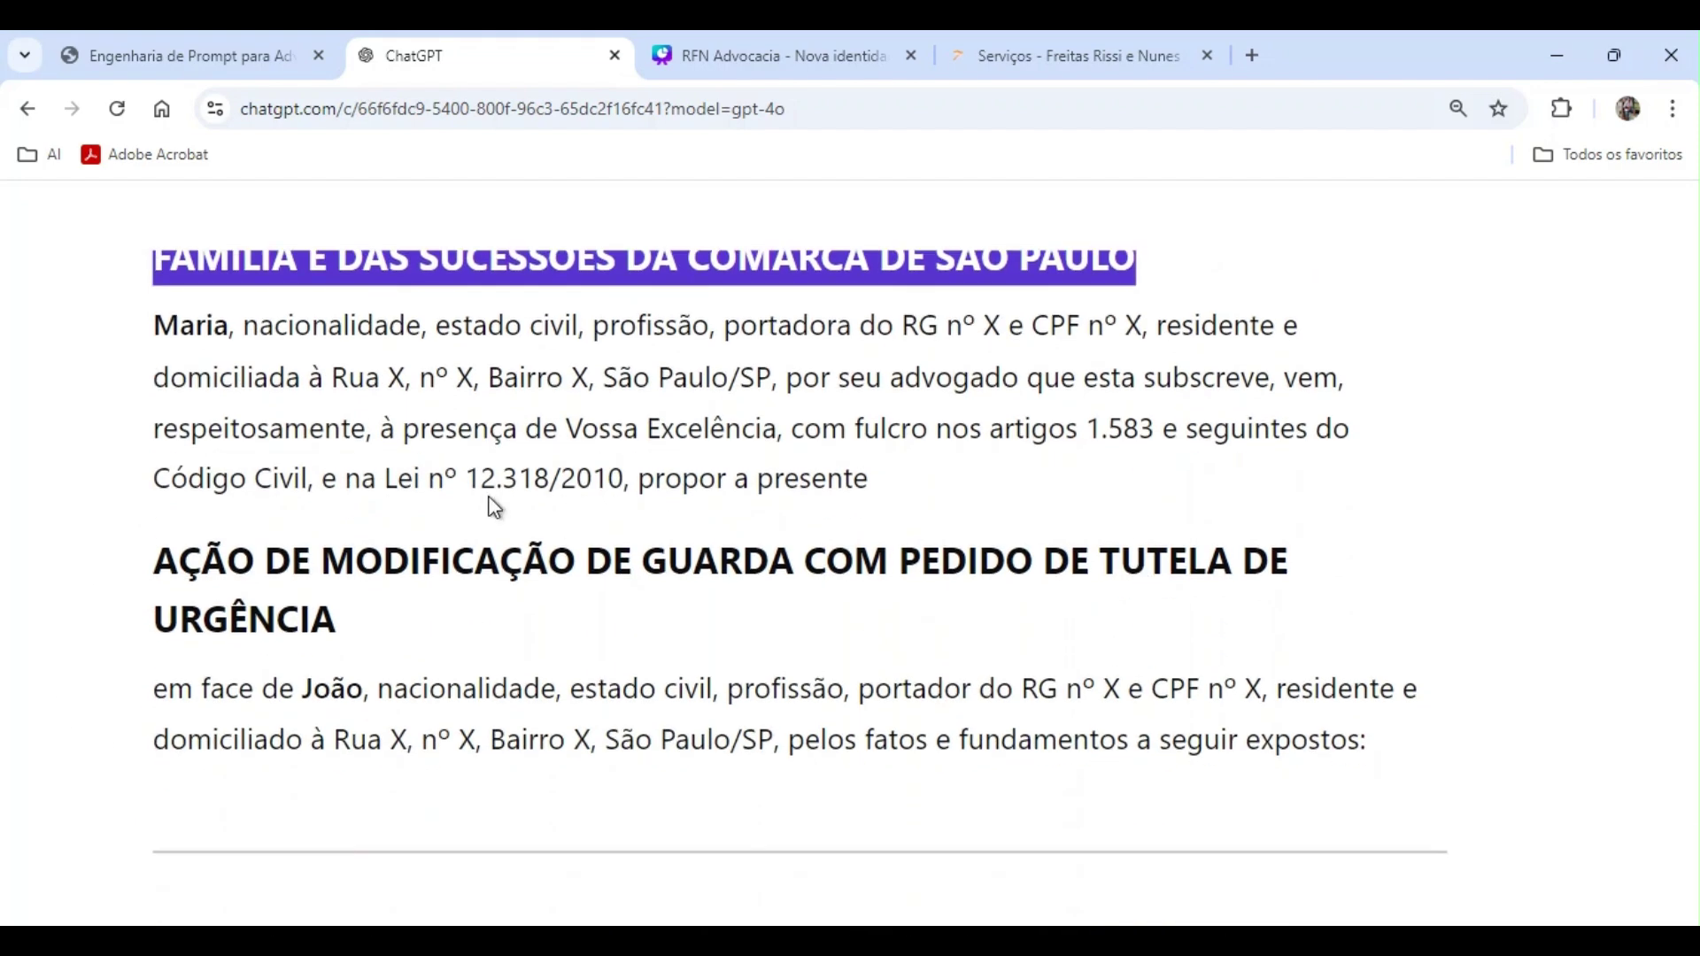
scroll(496, 482, up, 1)
click(493, 474)
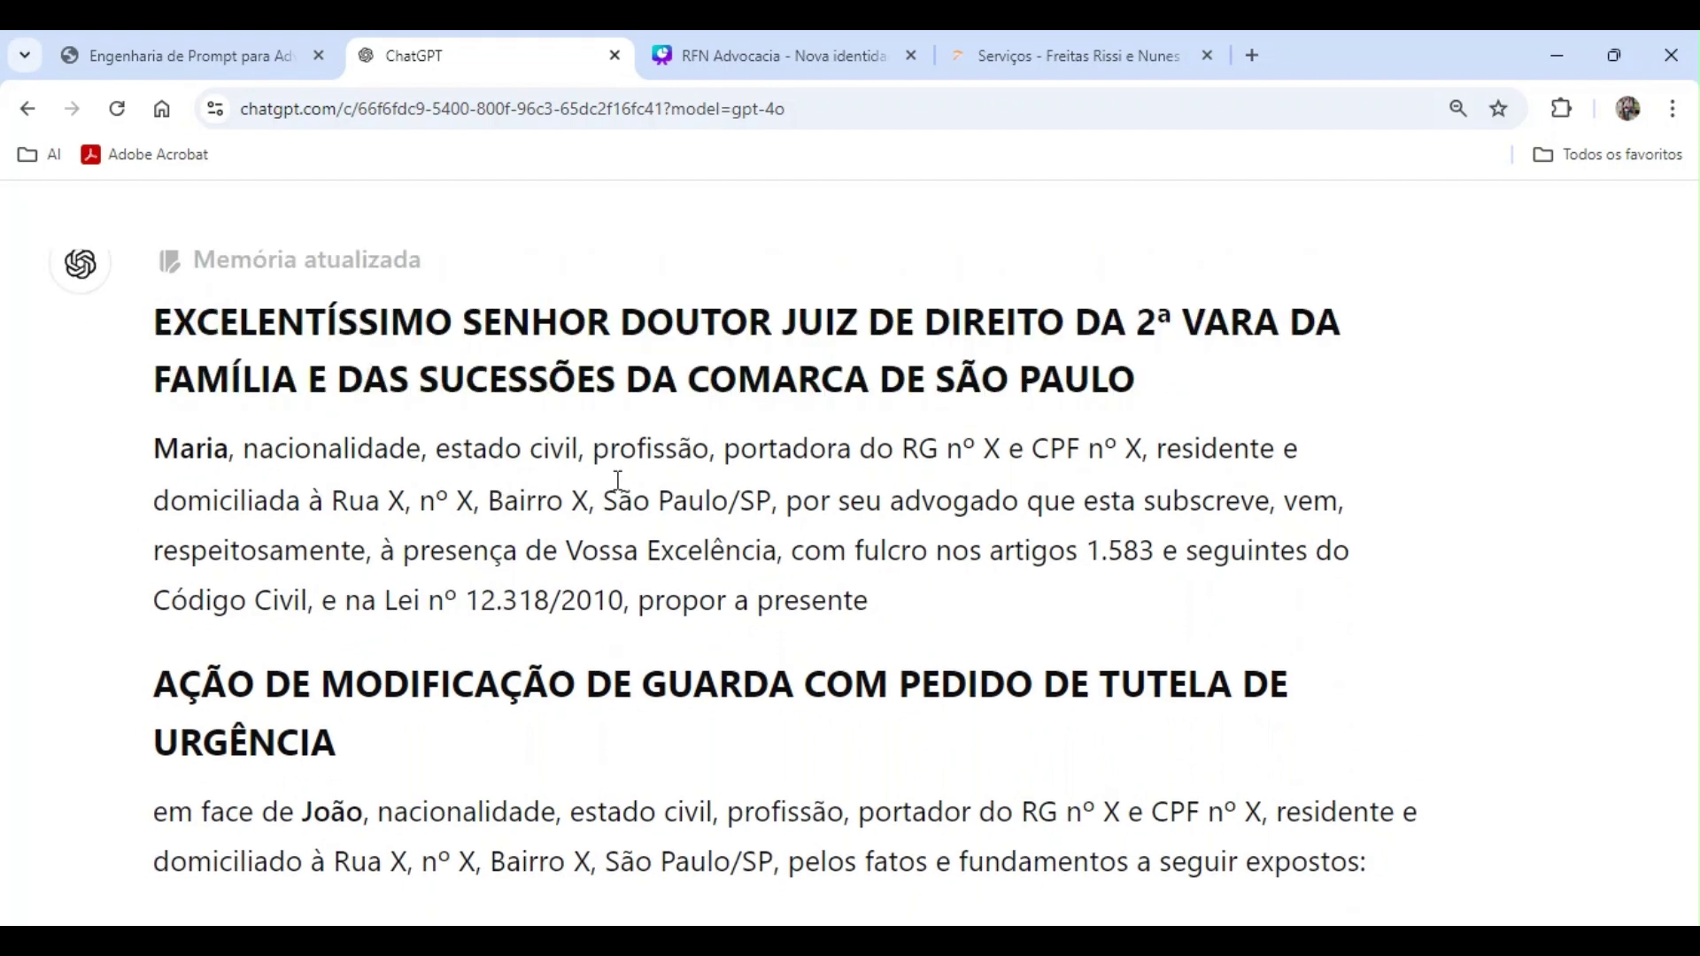
- Read the petition from the "Ação de Modificação de Guarda" title and defendant's qualification to the opening of "1. Dos Fatos"
scroll(881, 581, down, 2)
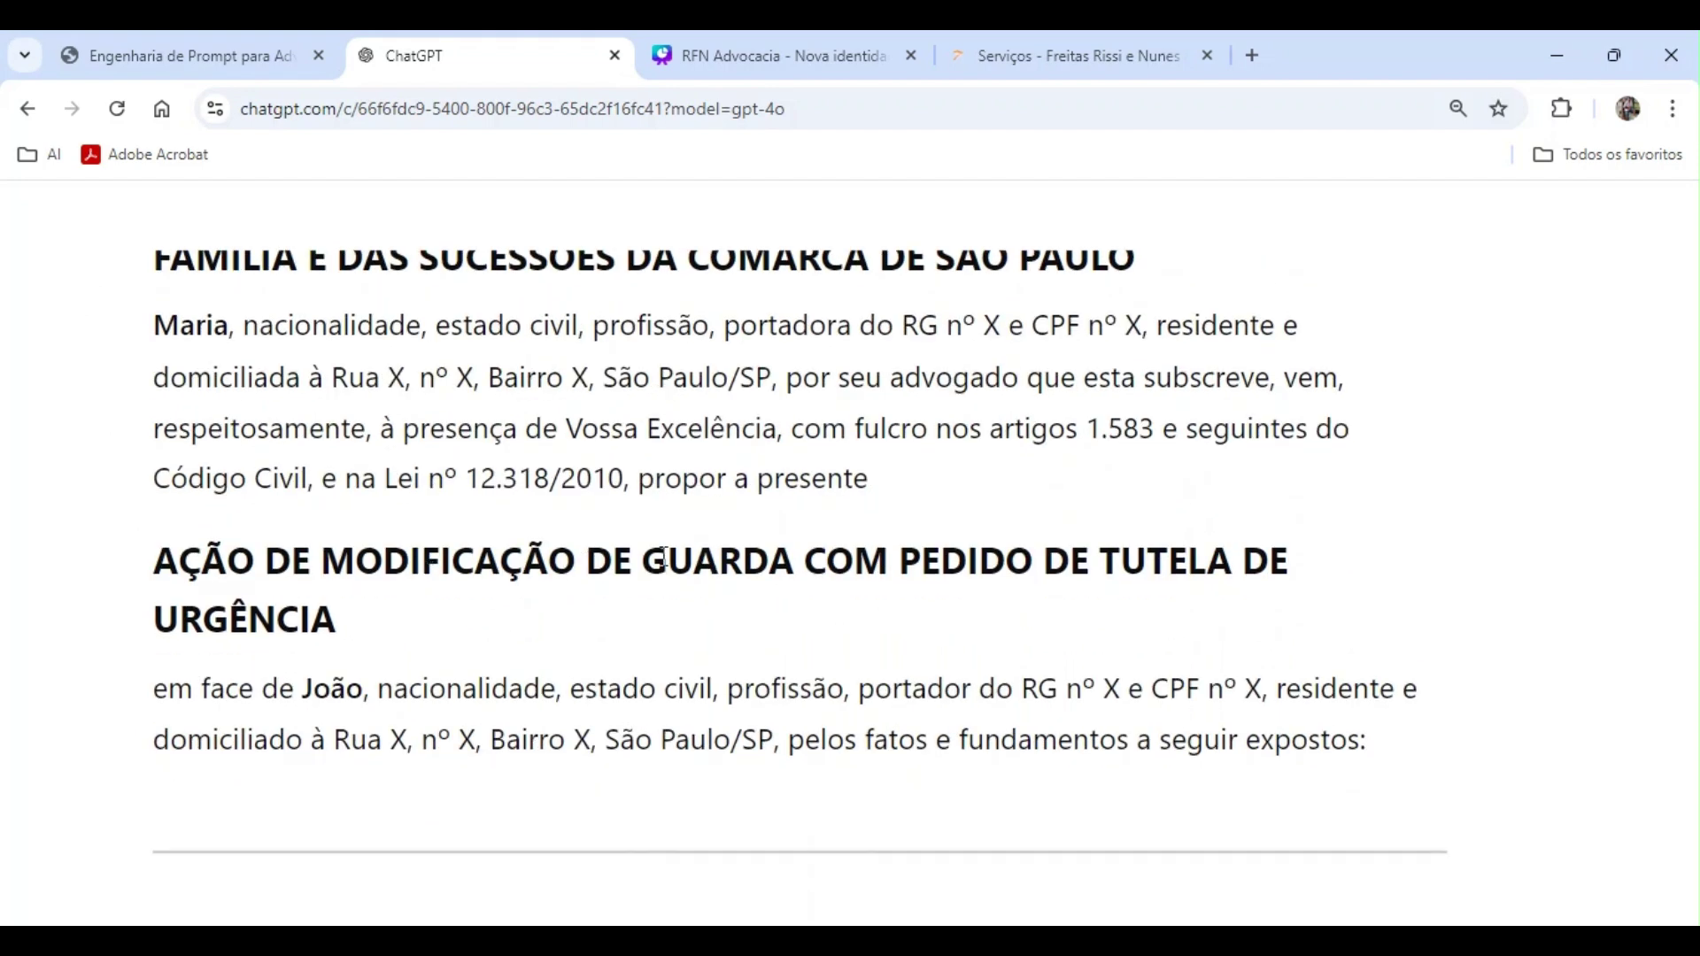
scroll(671, 560, down, 2)
scroll(846, 551, down, 2)
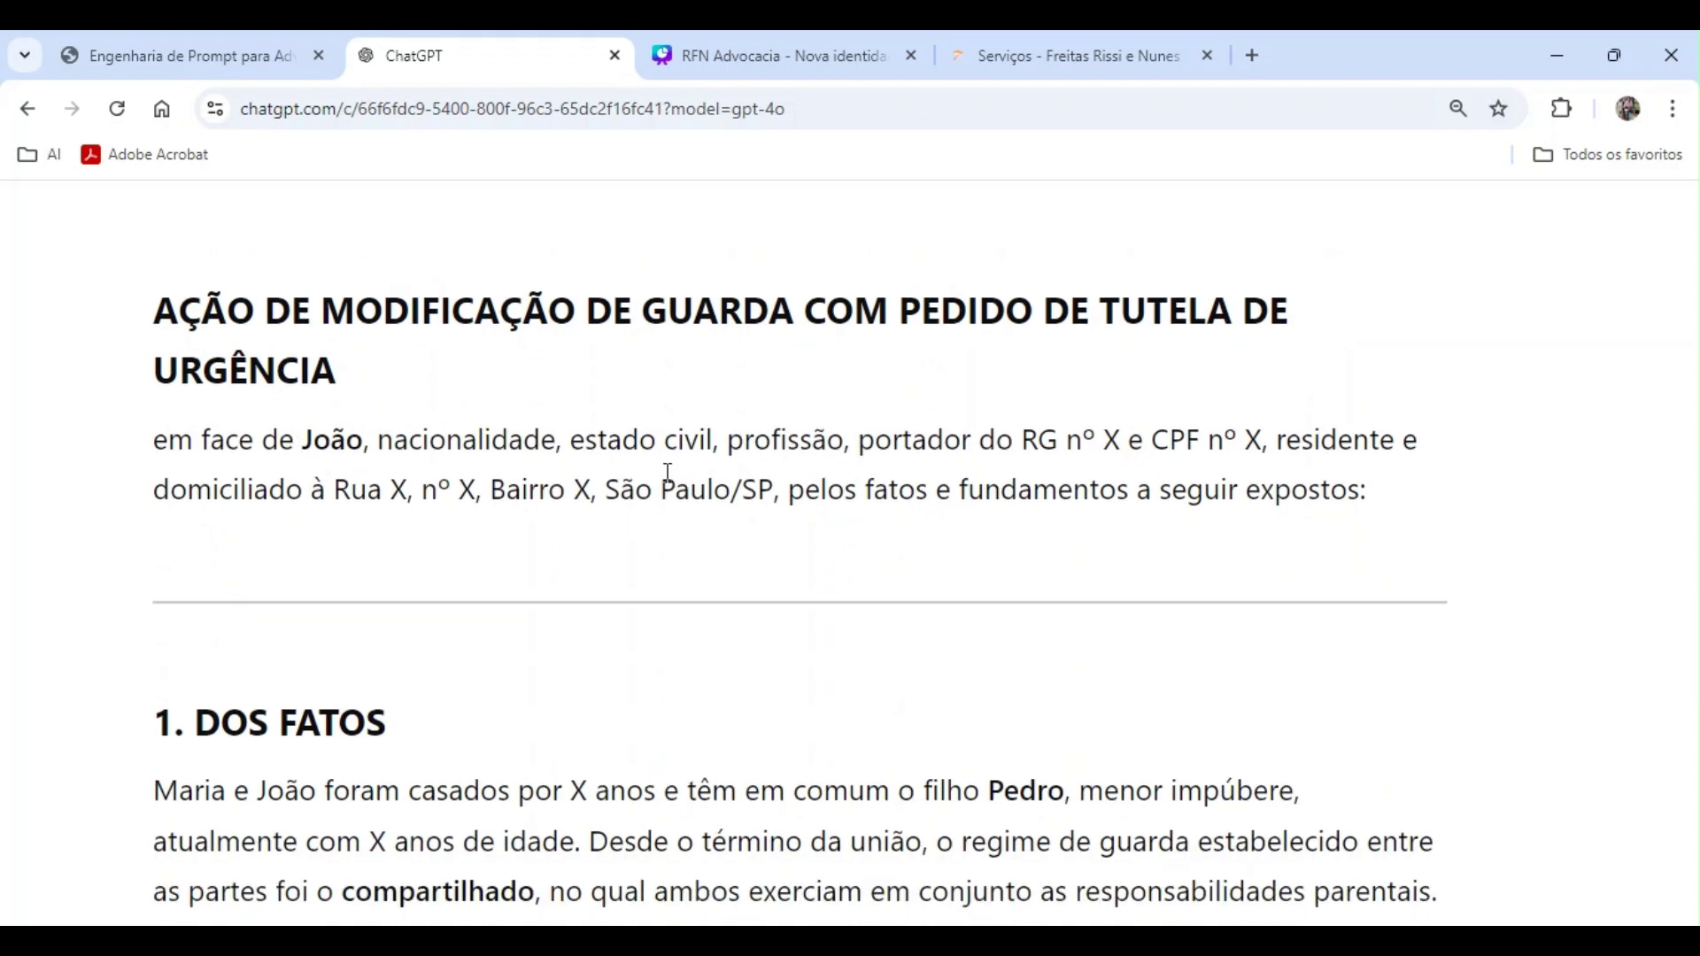
scroll(669, 478, down, 6)
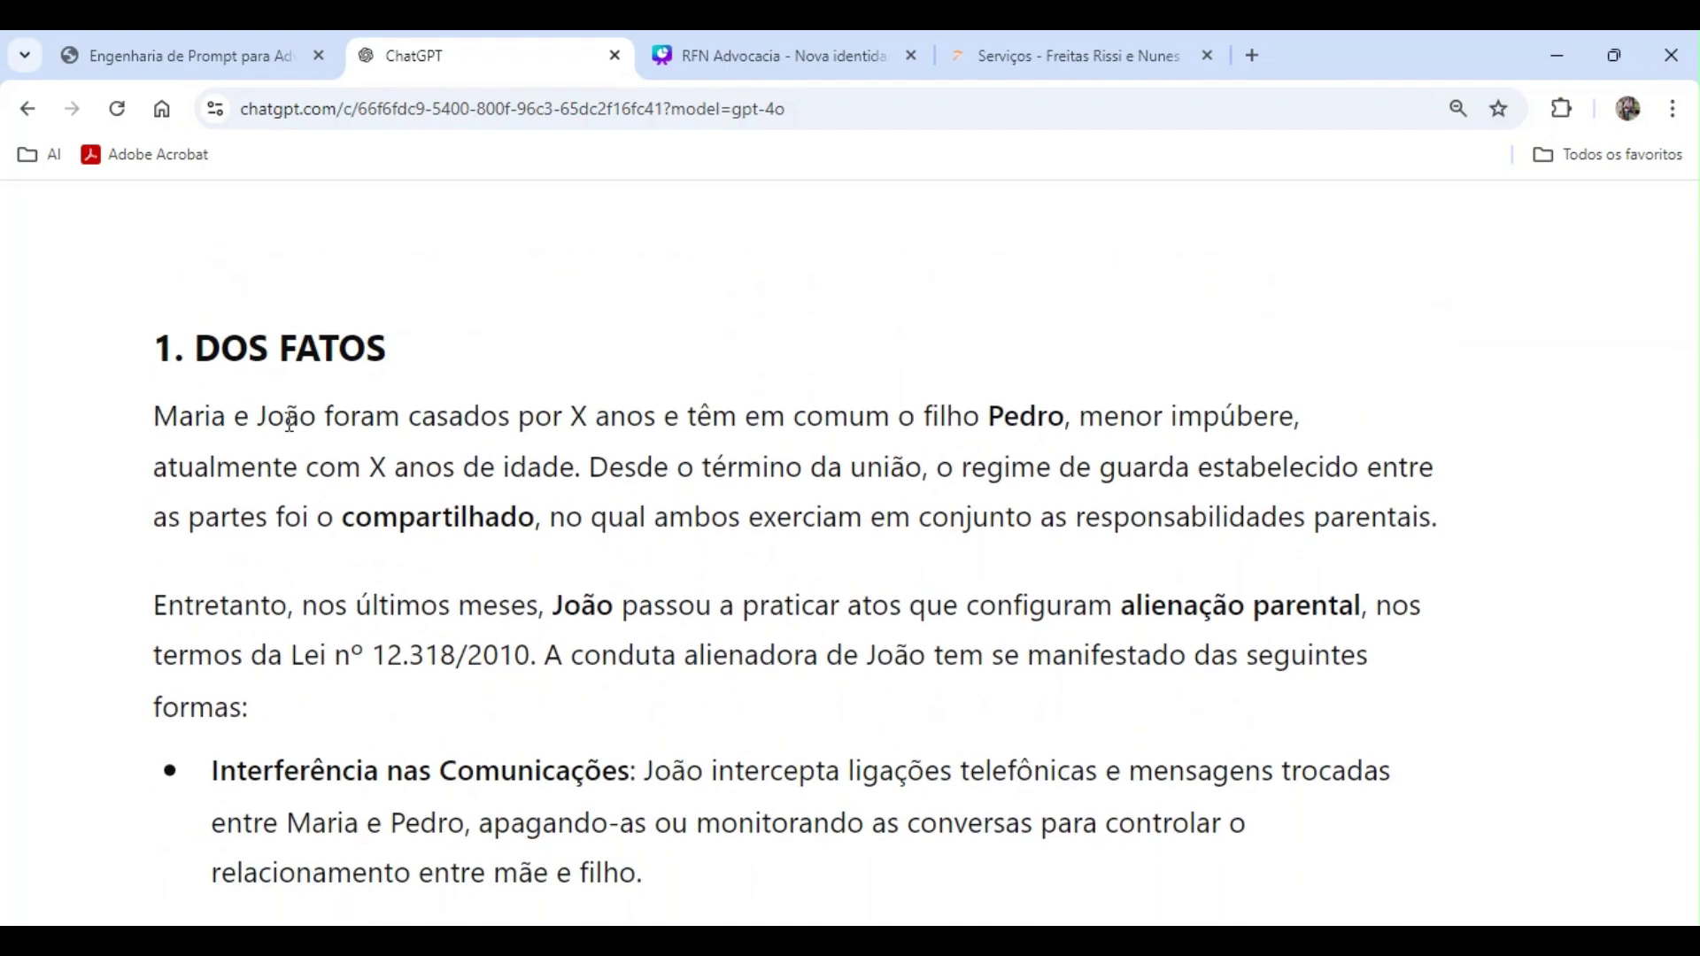
- Highlight the four conduct labels in "Dos Fatos": Comunicações, Manipulação Emocional, Exclusão de Decisões and Campanha de Desqualificação
scroll(783, 567, down, 5)
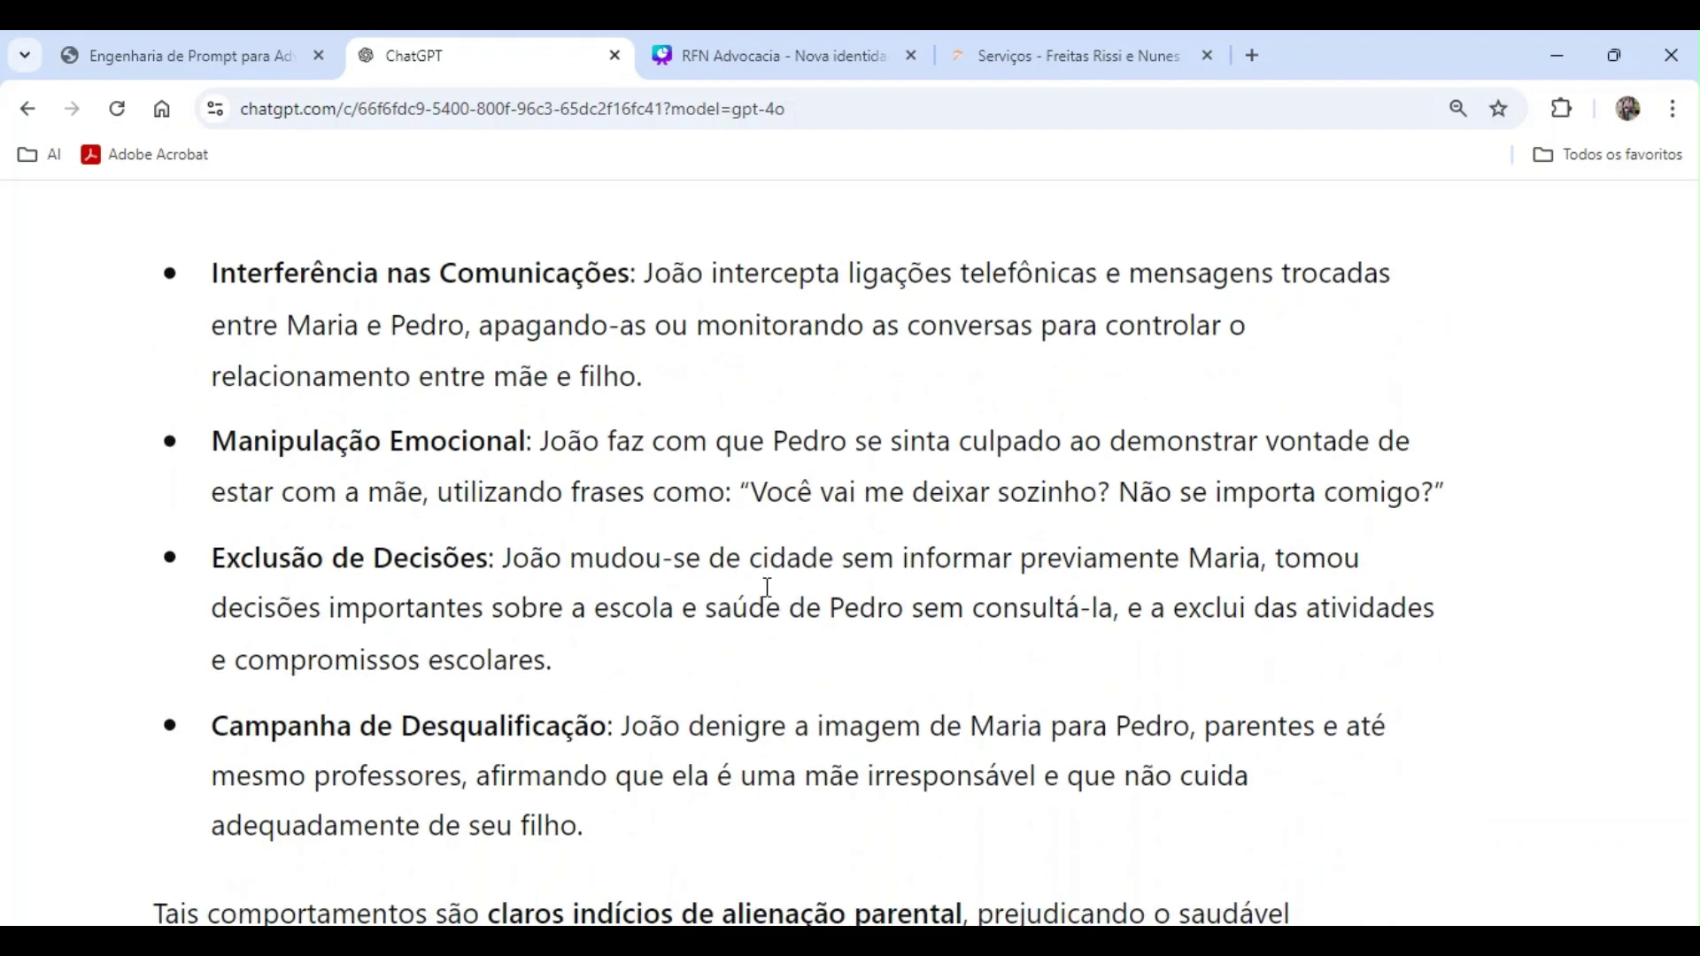
drag(441, 275, 581, 291)
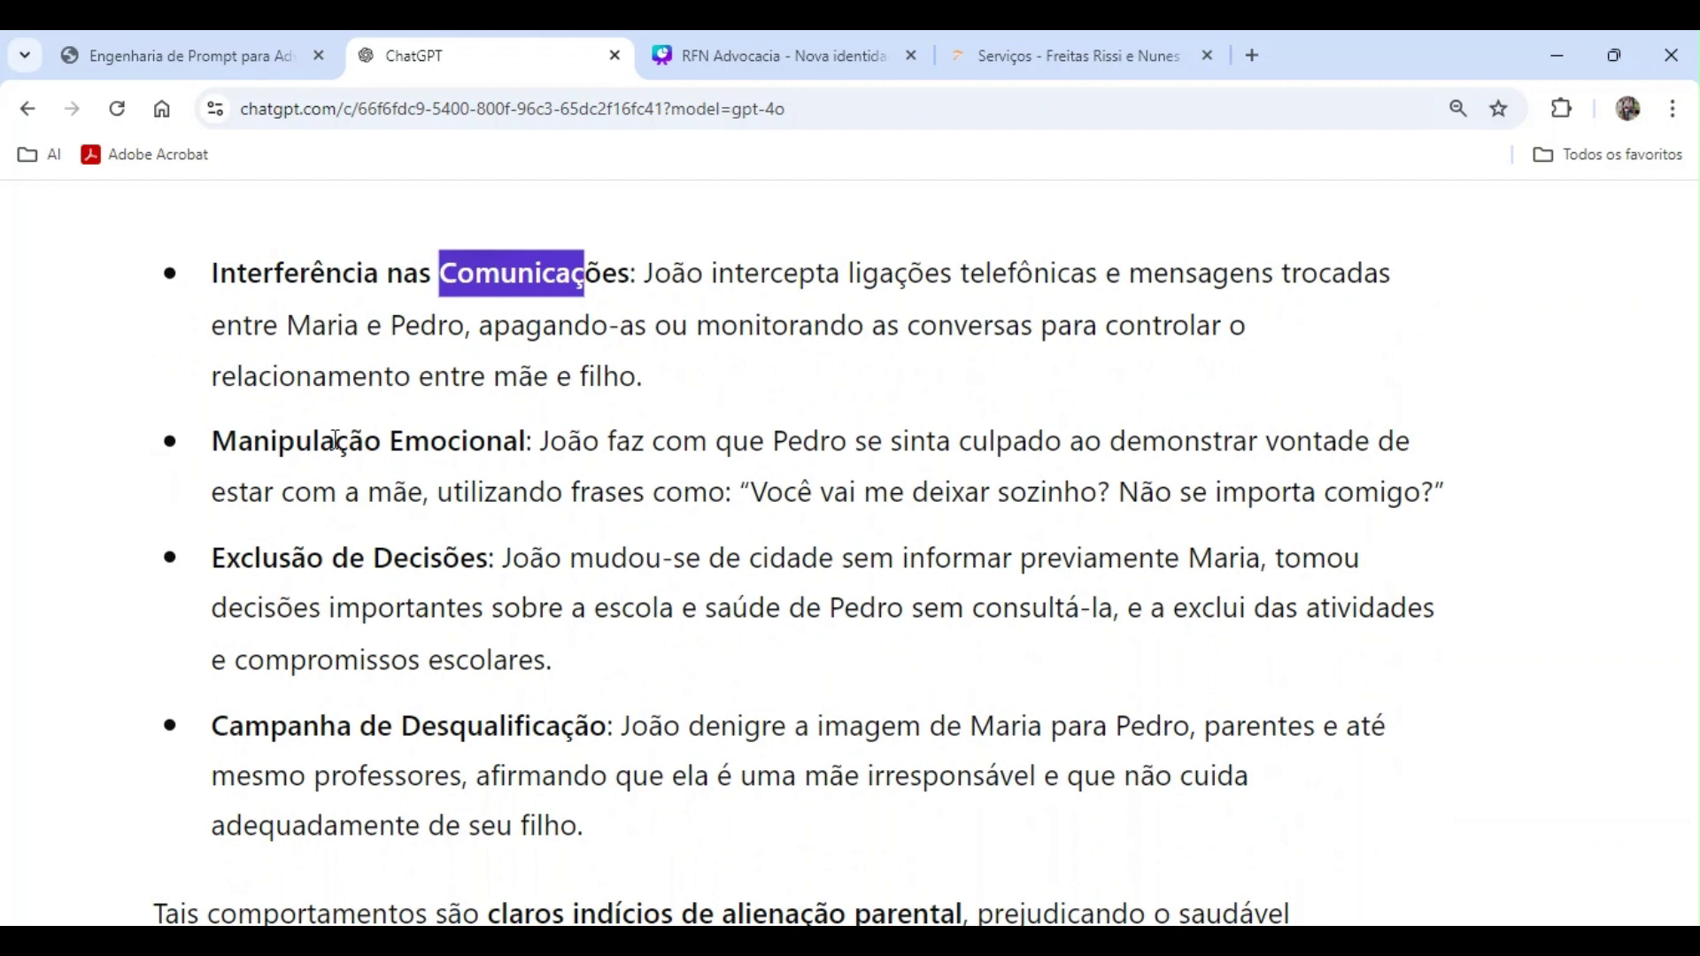
drag(337, 440, 534, 443)
drag(243, 560, 530, 560)
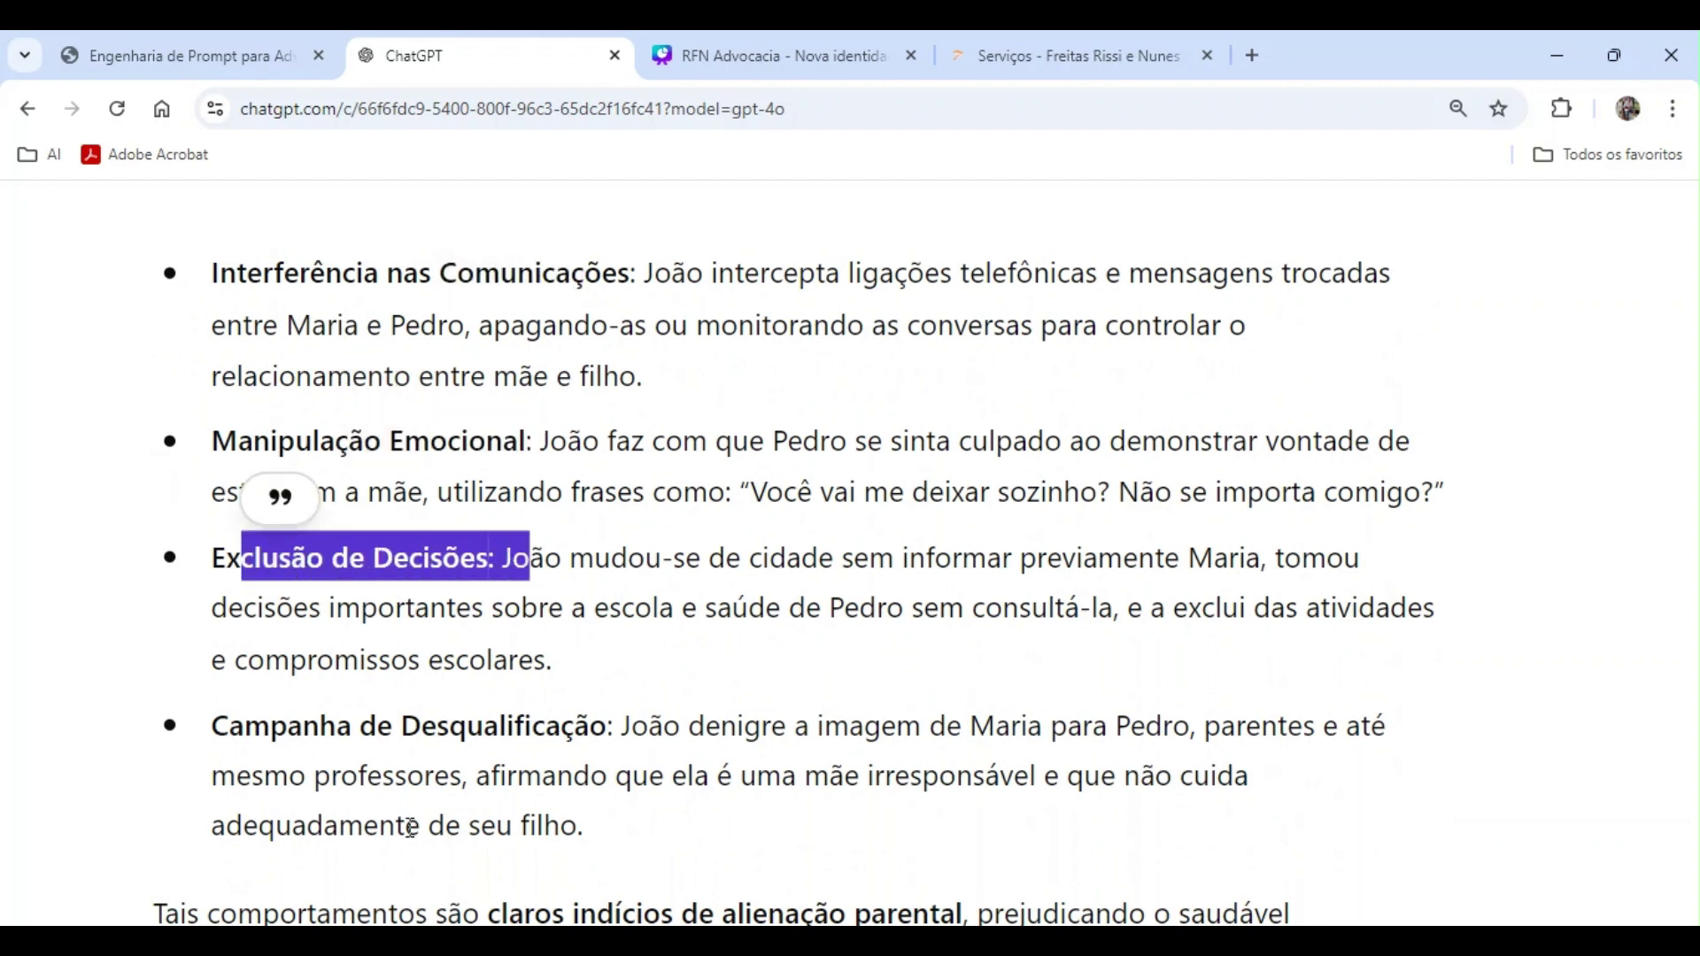
drag(246, 731, 632, 728)
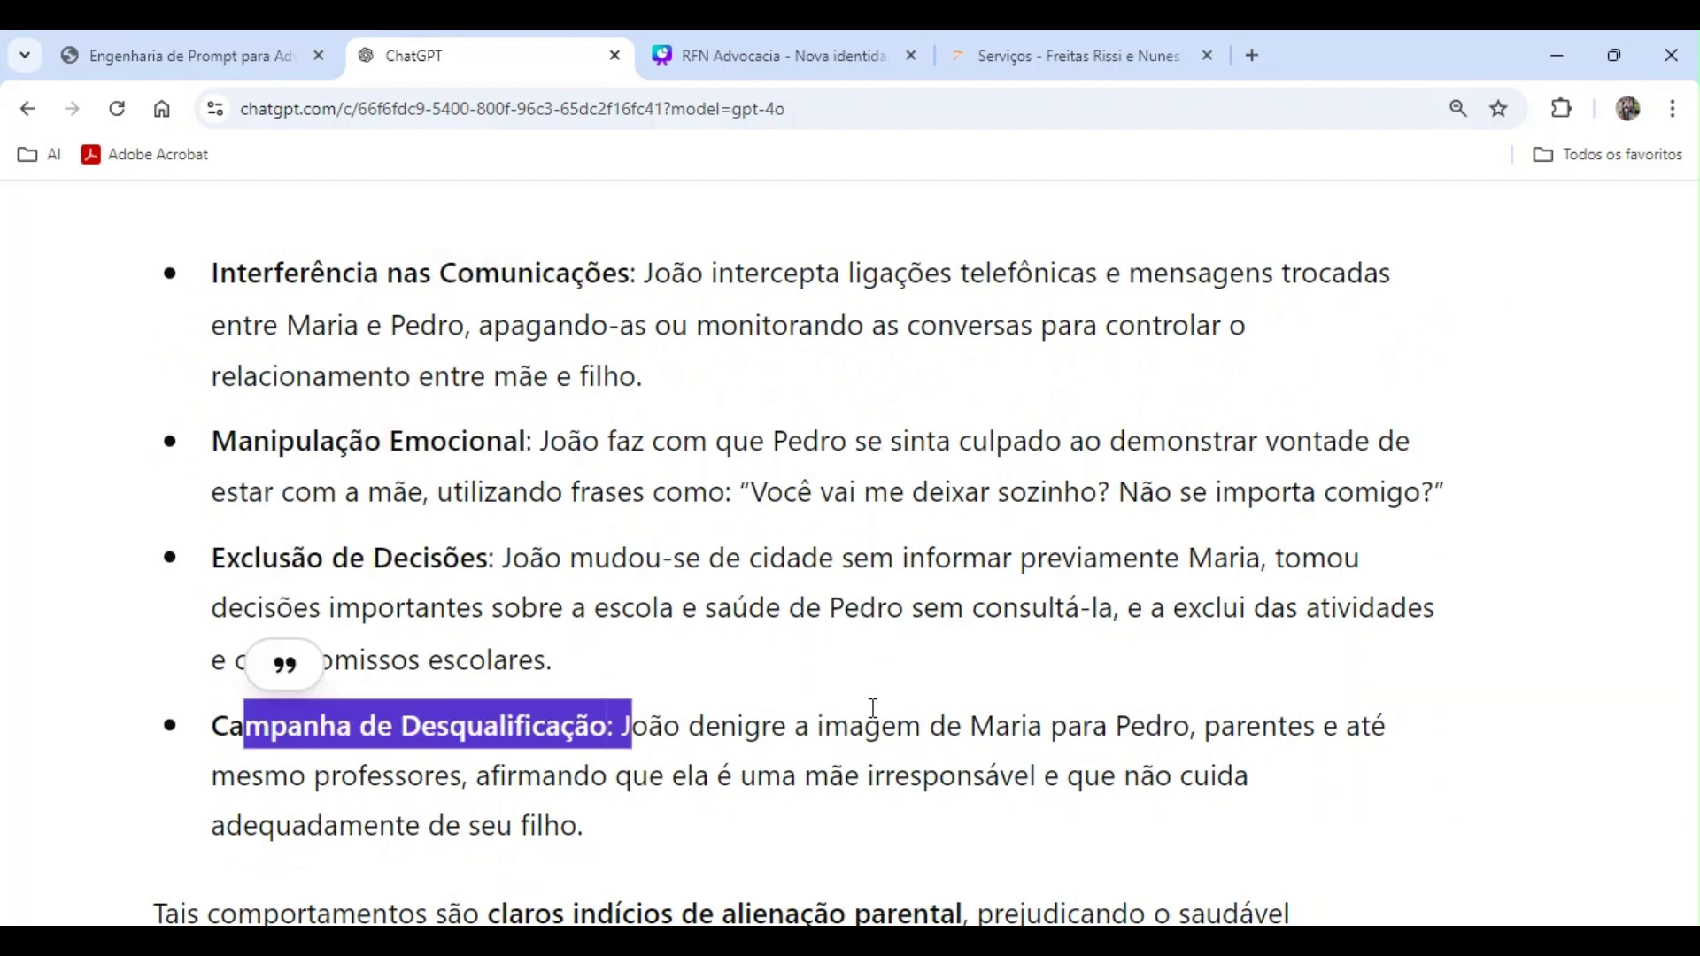
- Read the petition from the conduct list in "Dos Fatos" through the legal grounds to "Do Pedido de Tutela de Urgência"
scroll(875, 708, down, 3)
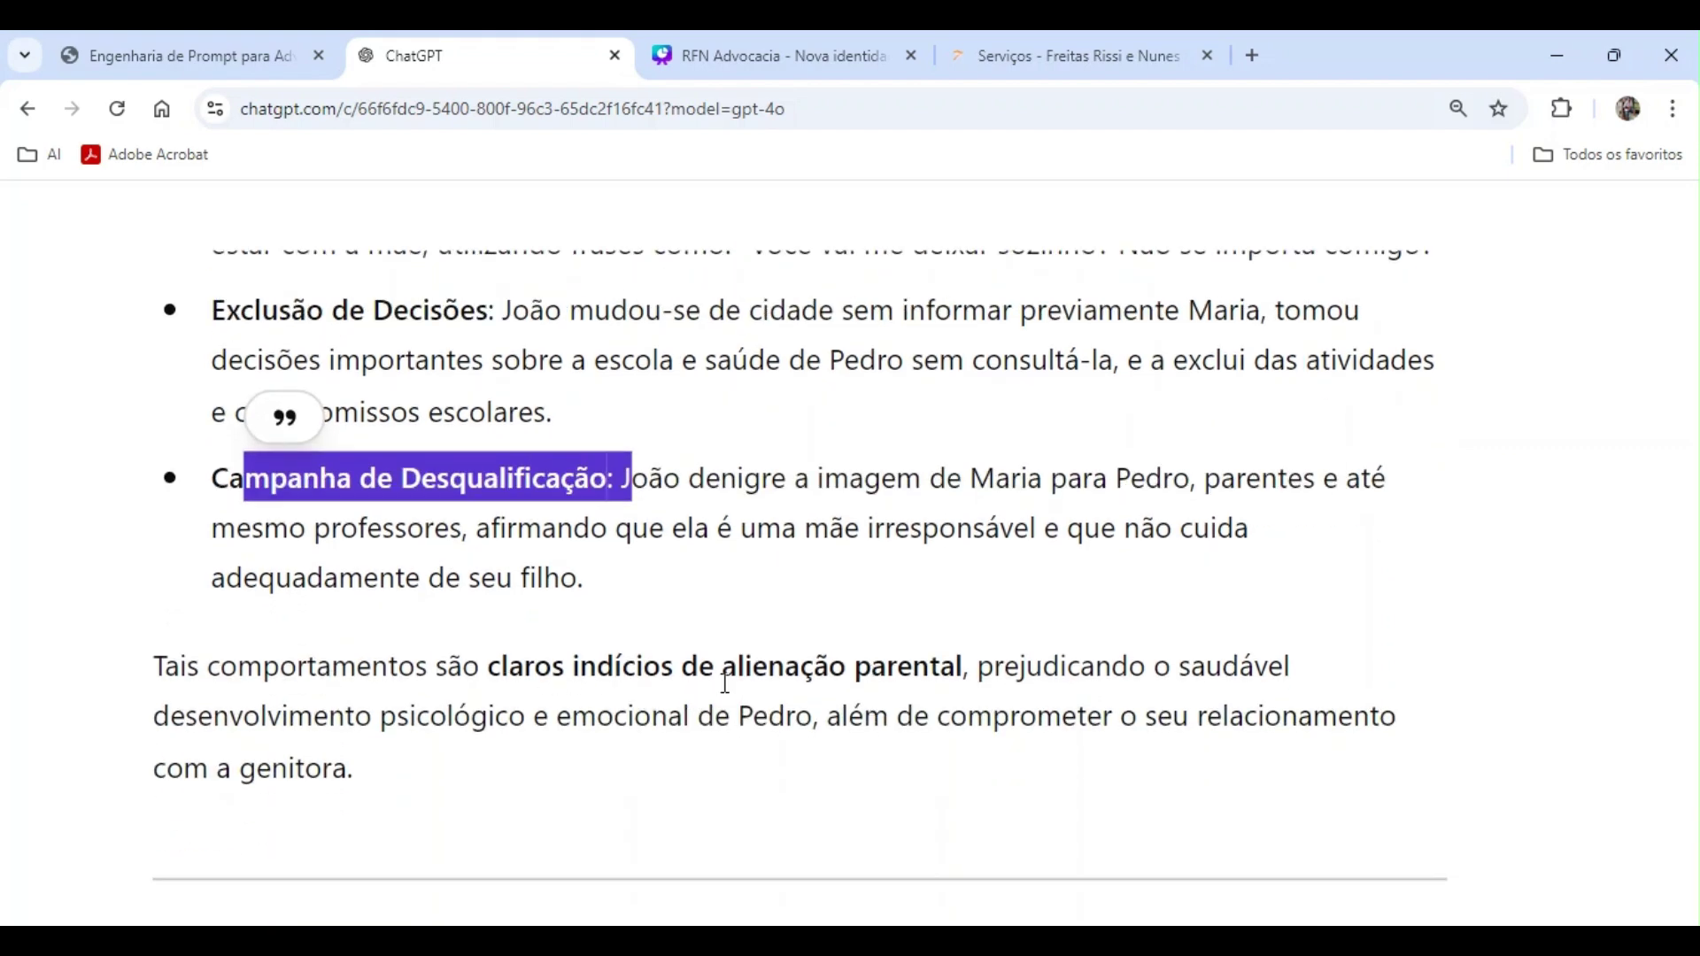
scroll(998, 682, up, 9)
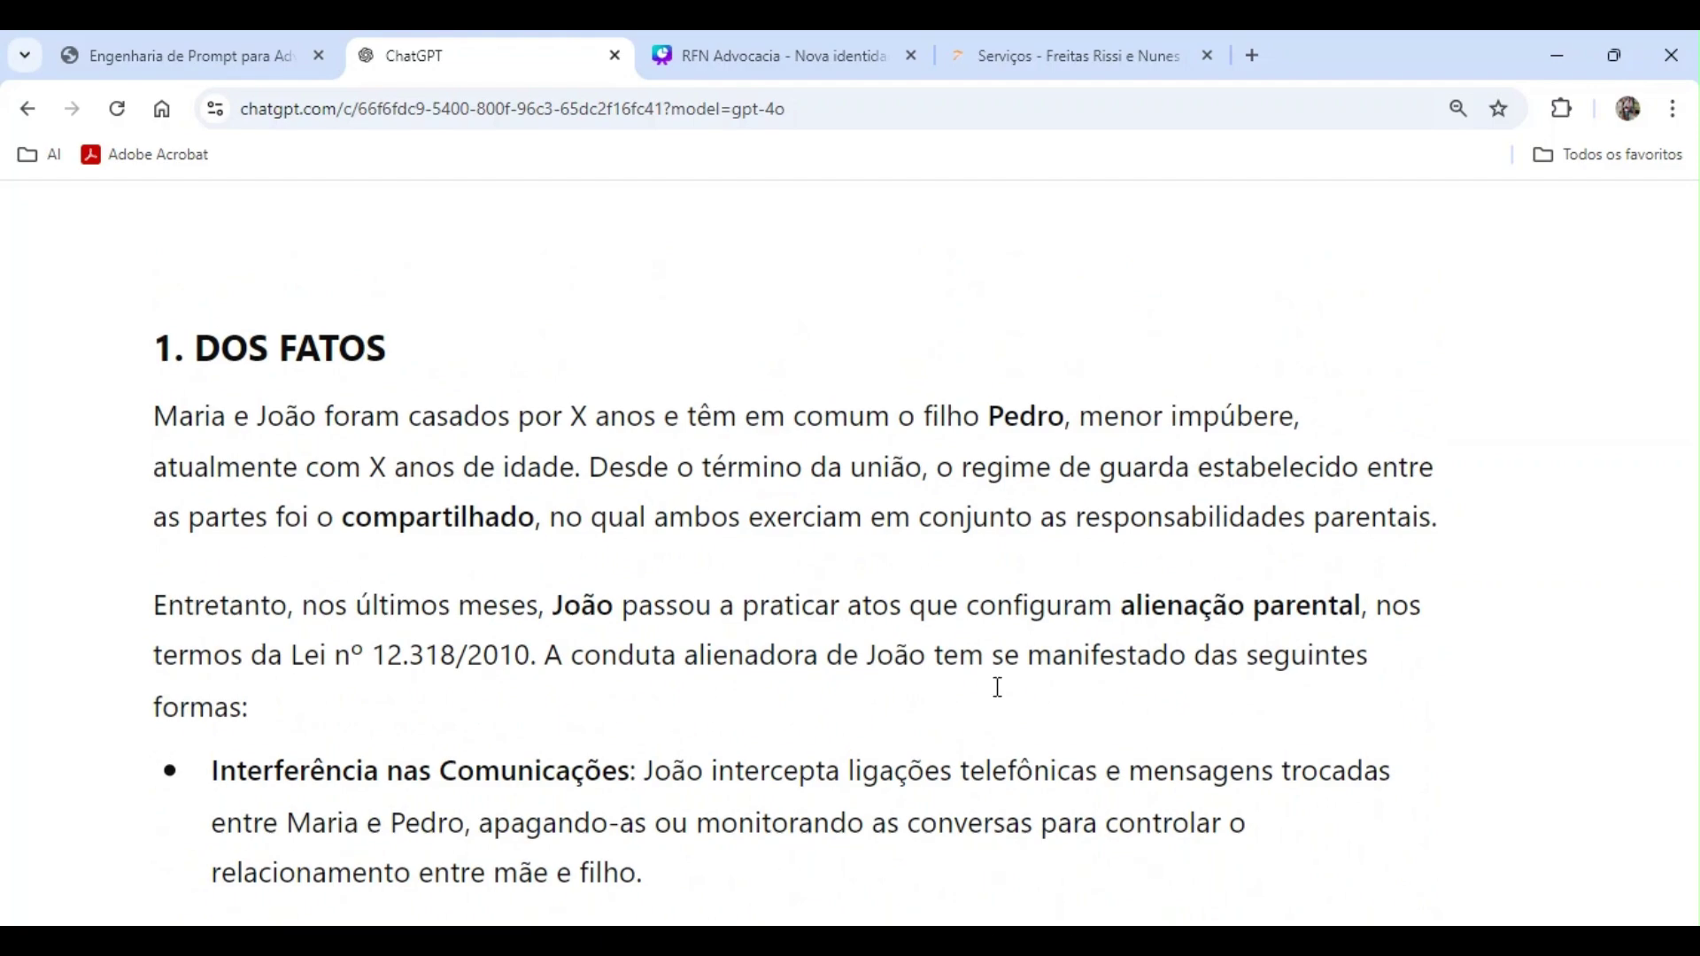
scroll(844, 640, down, 12)
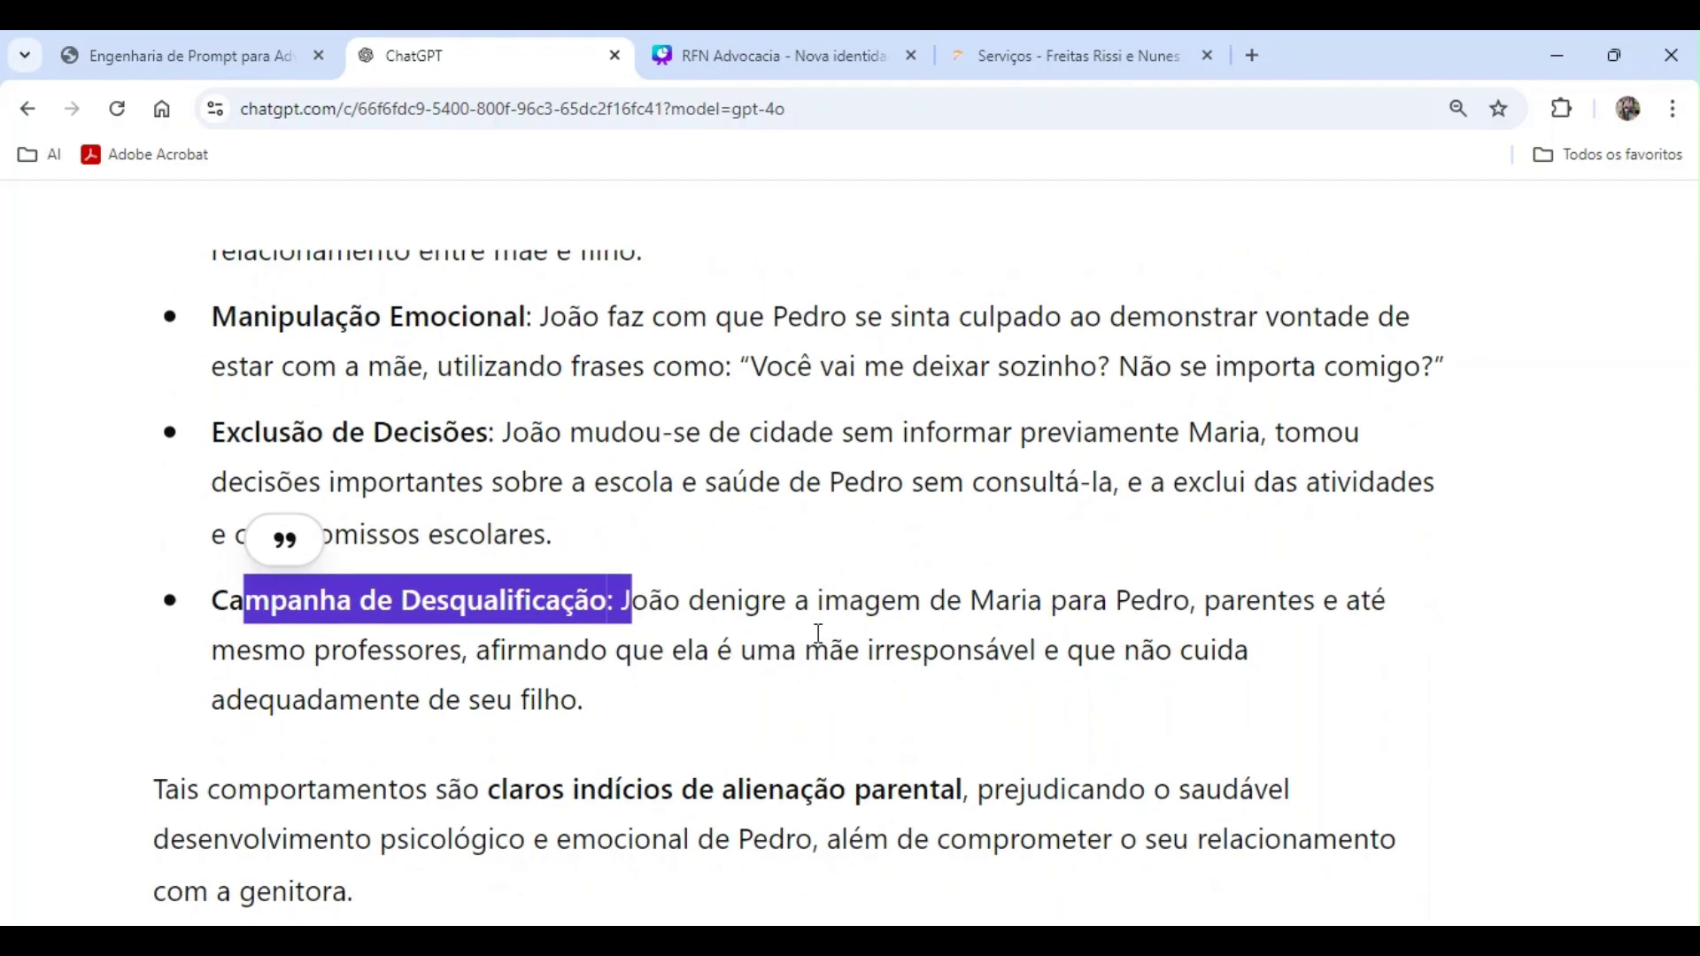
scroll(820, 633, down, 10)
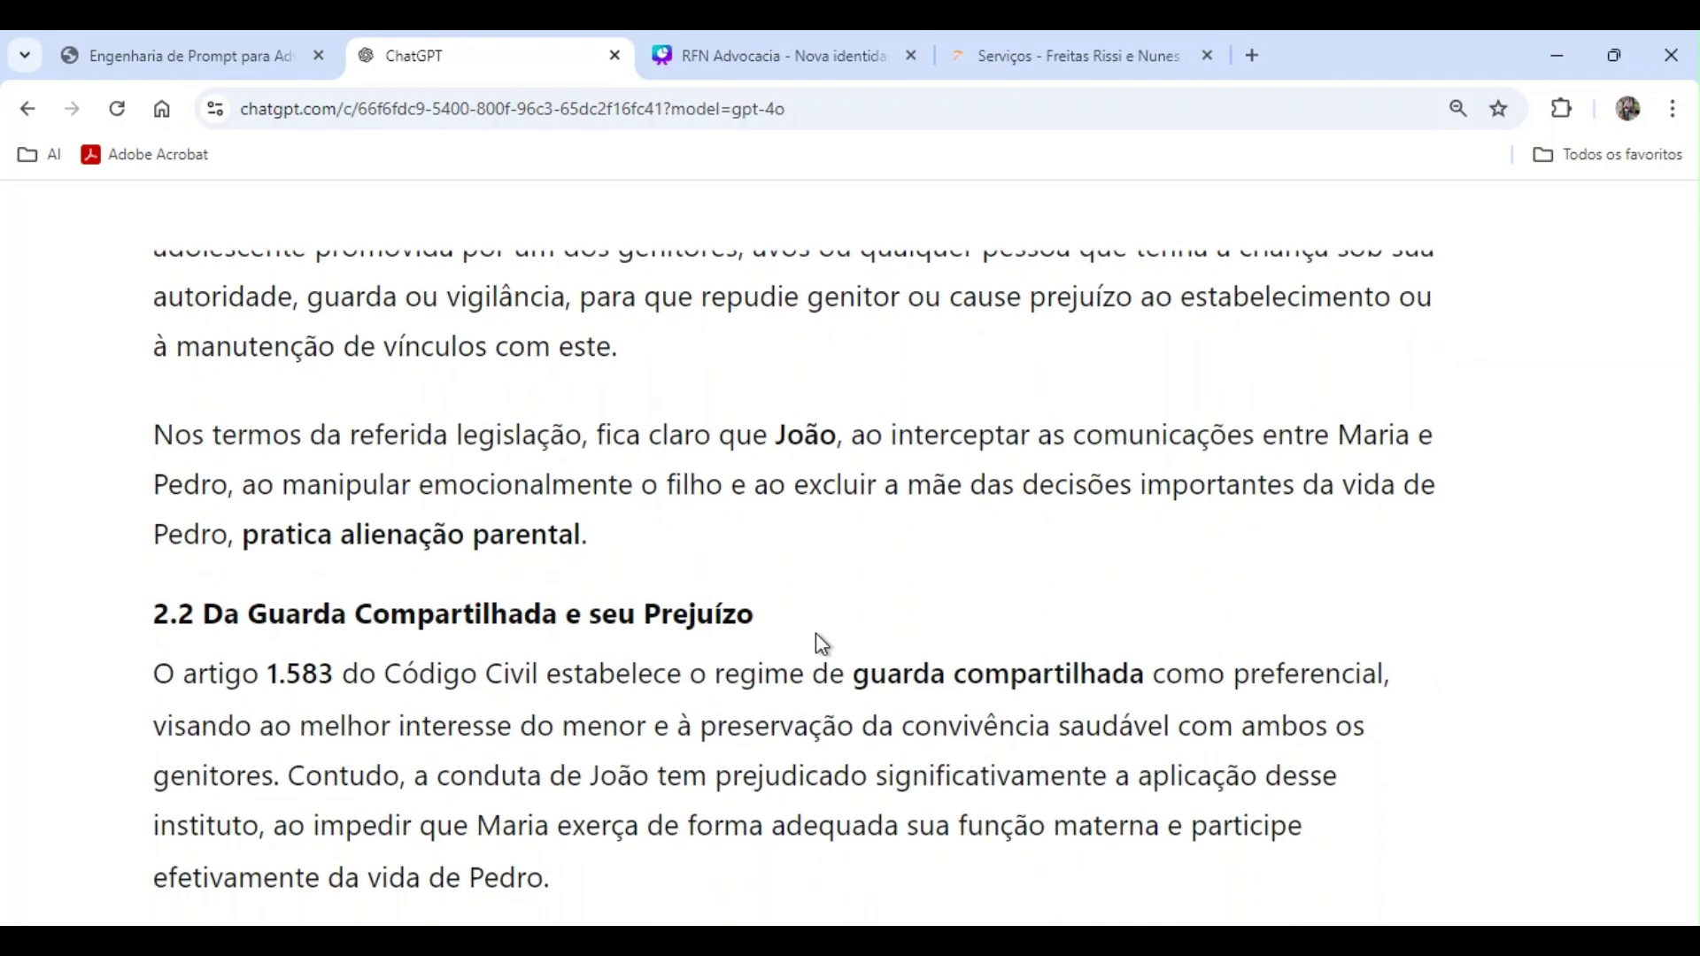
scroll(817, 636, down, 8)
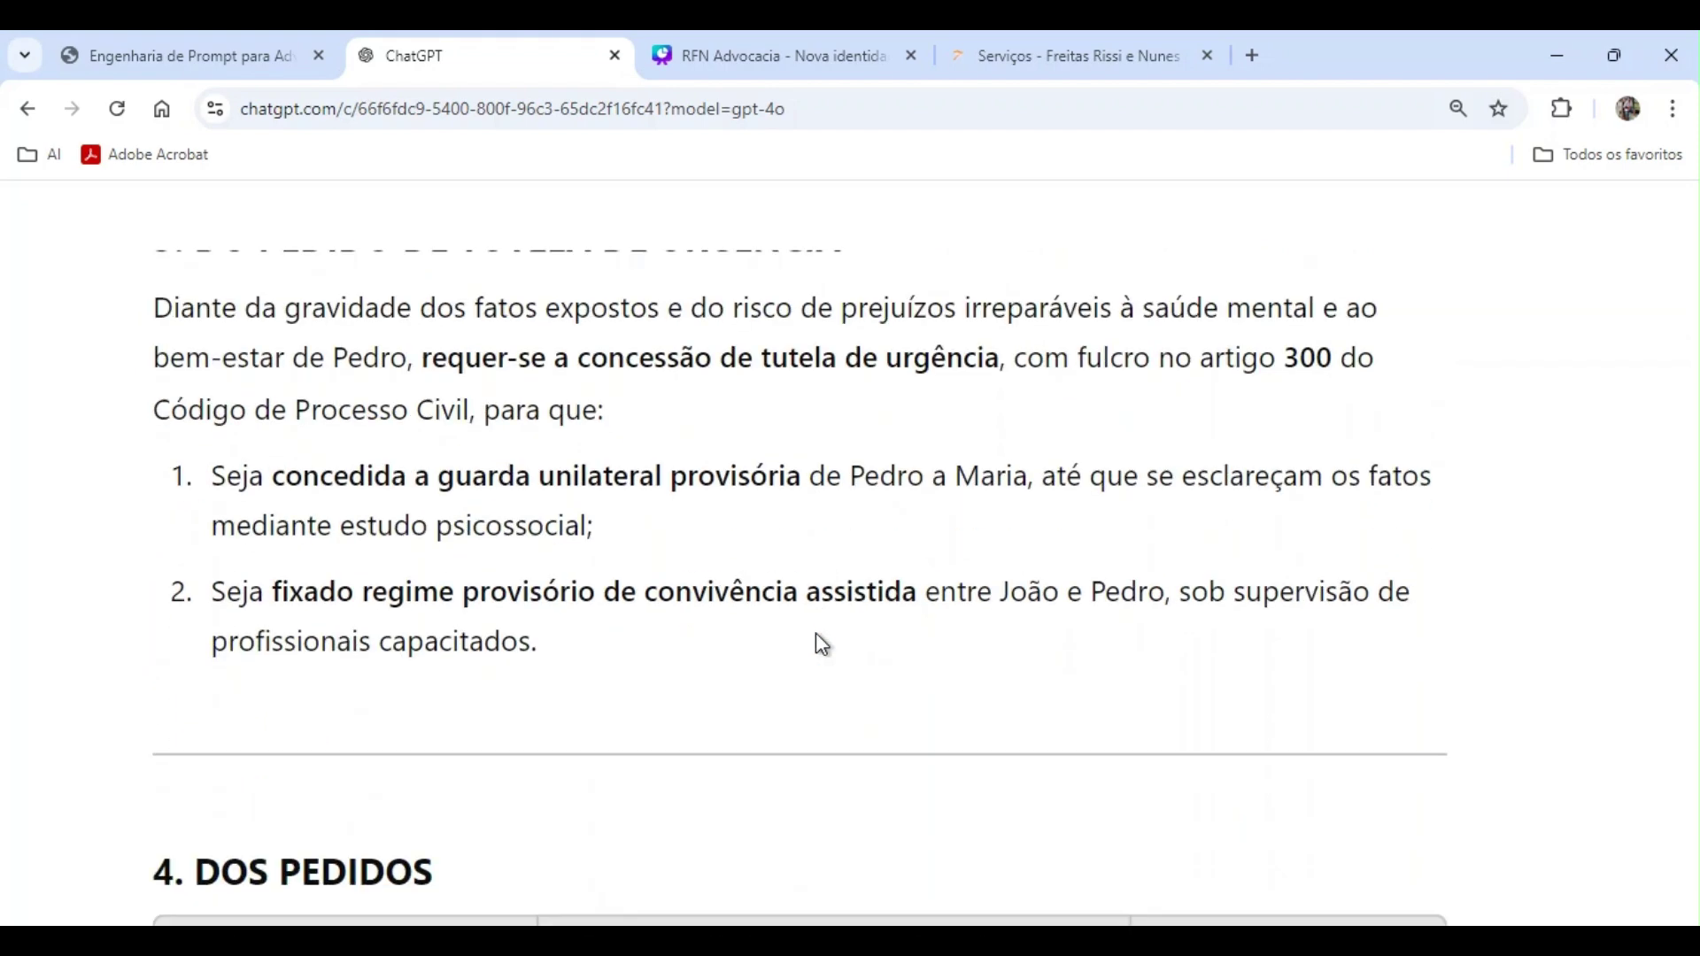
- Look over the "4. Dos Pedidos" table, then the final requests and the closing note on Legal Design and Visual Law
scroll(817, 634, down, 4)
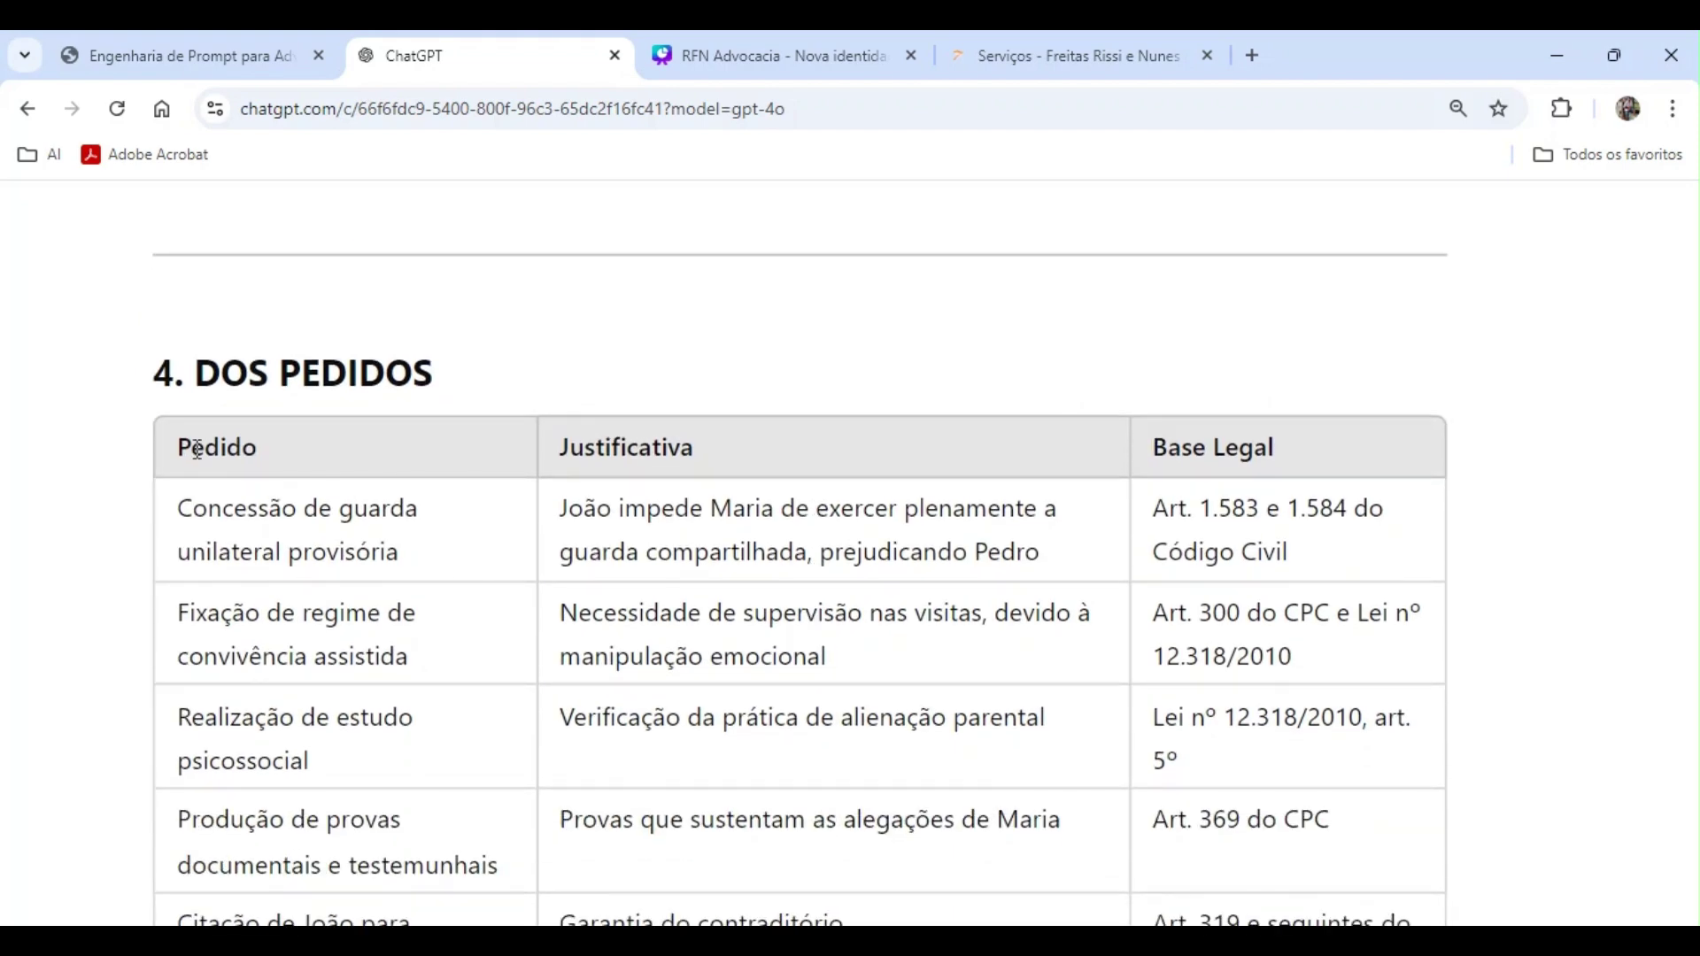
drag(197, 449, 891, 581)
scroll(891, 585, down, 7)
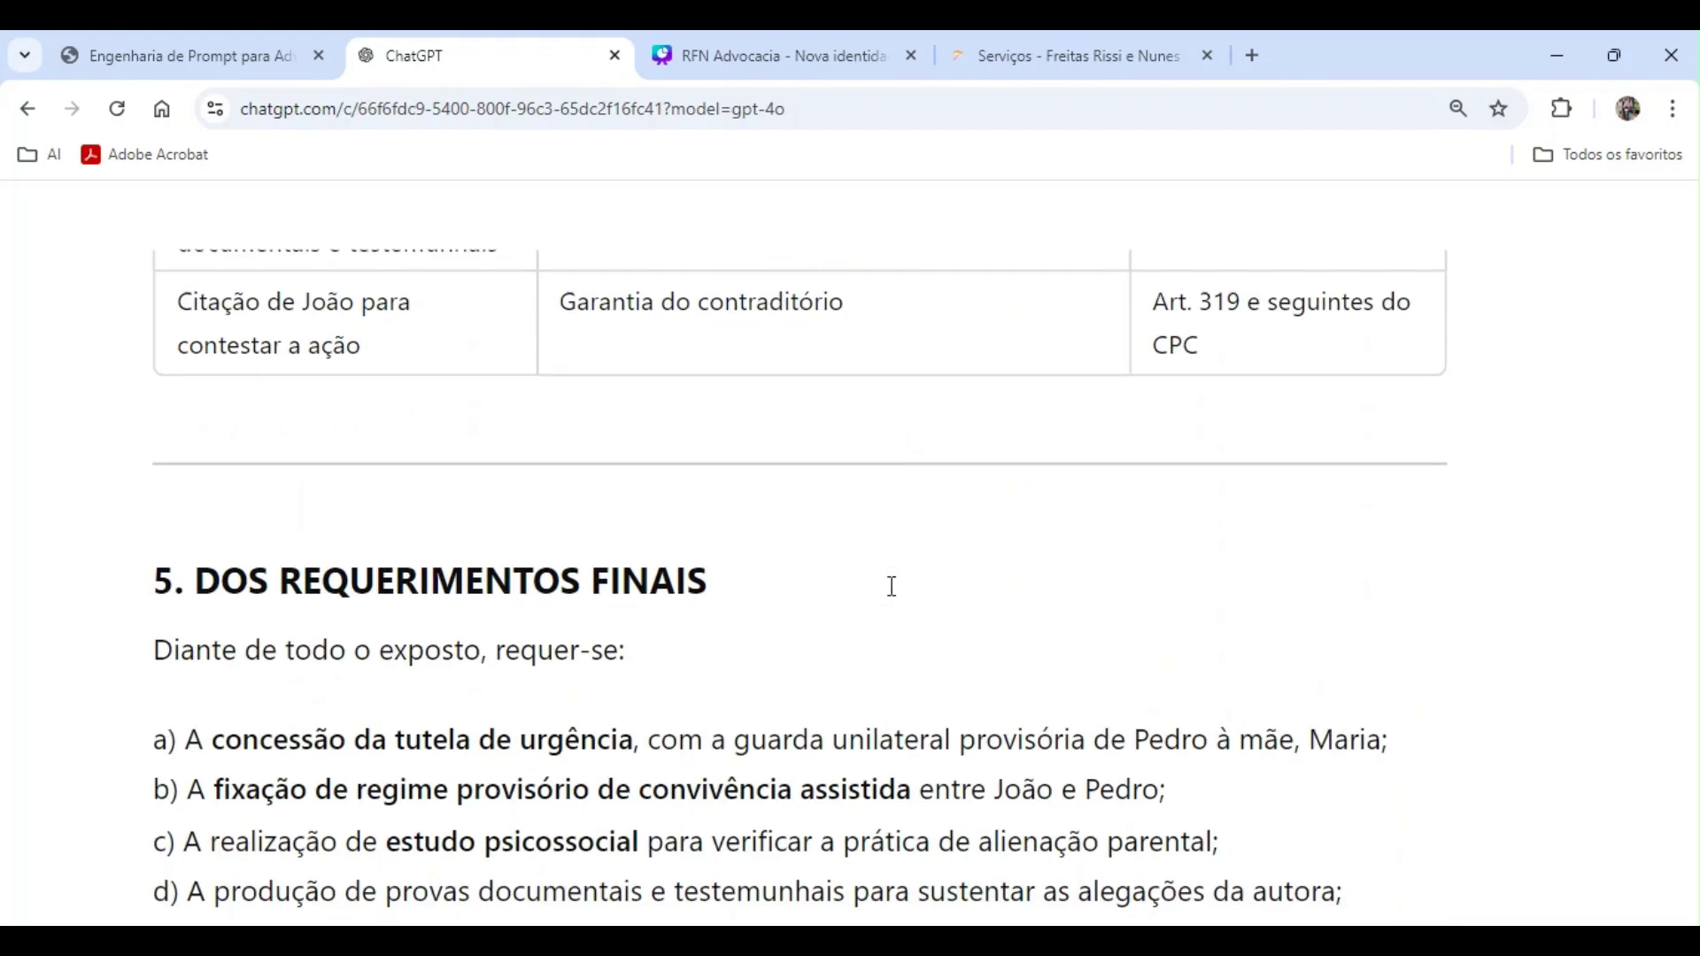
scroll(772, 581, down, 10)
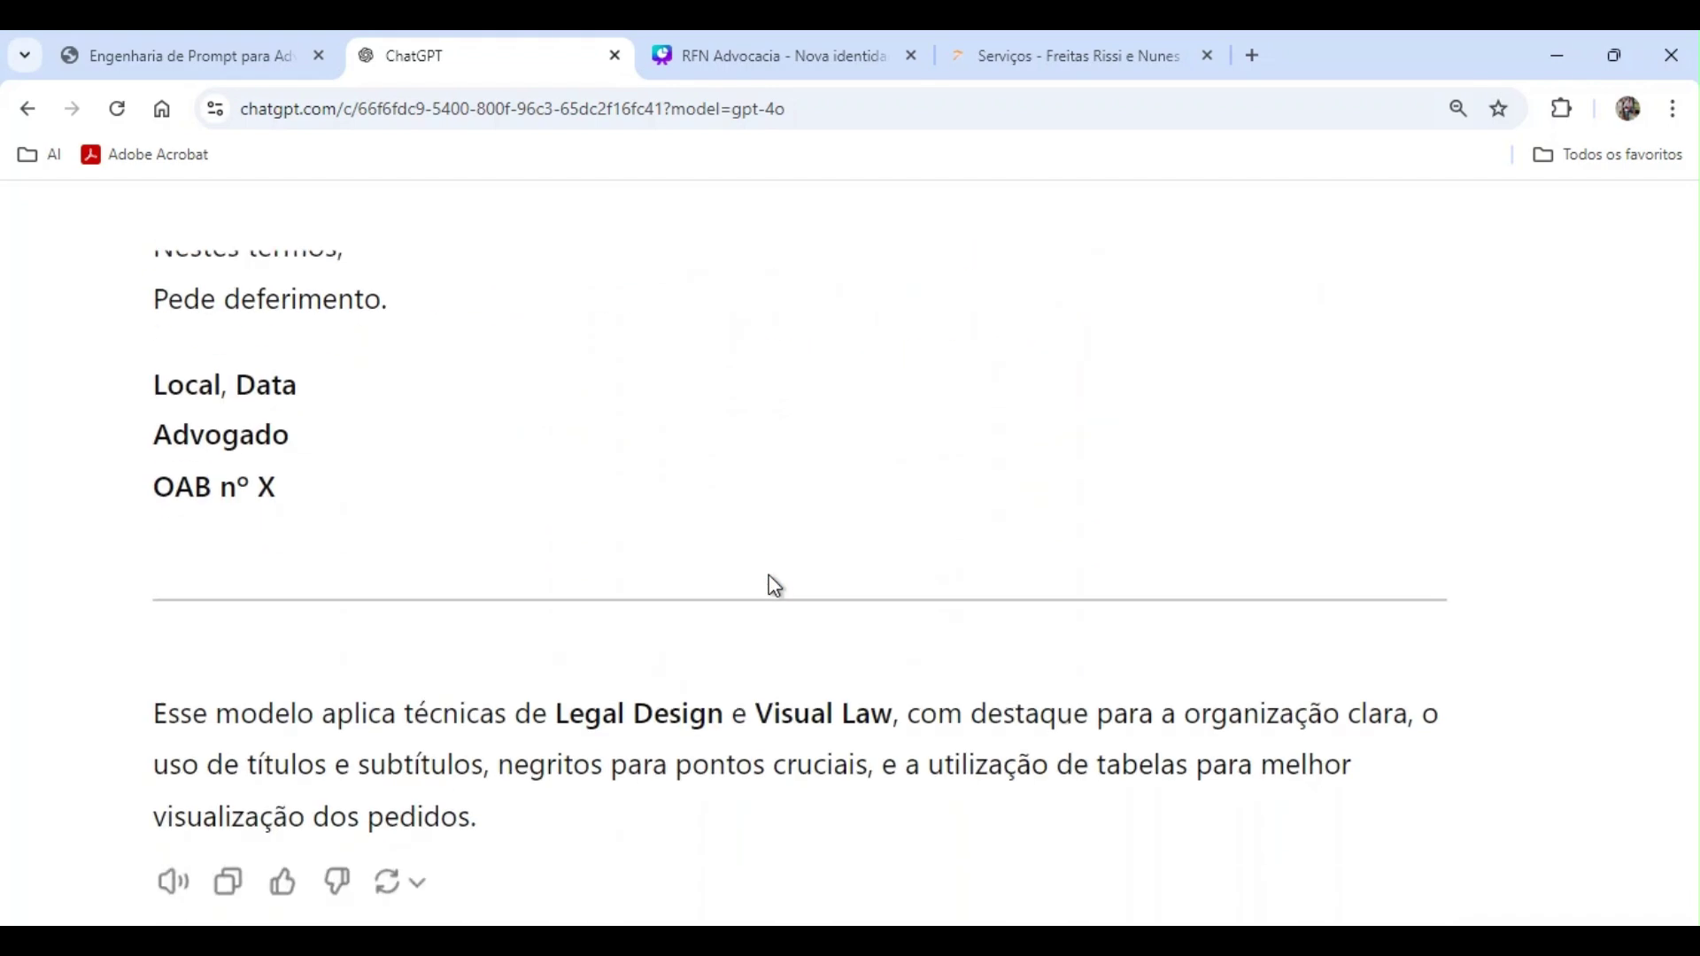
scroll(775, 586, down, 4)
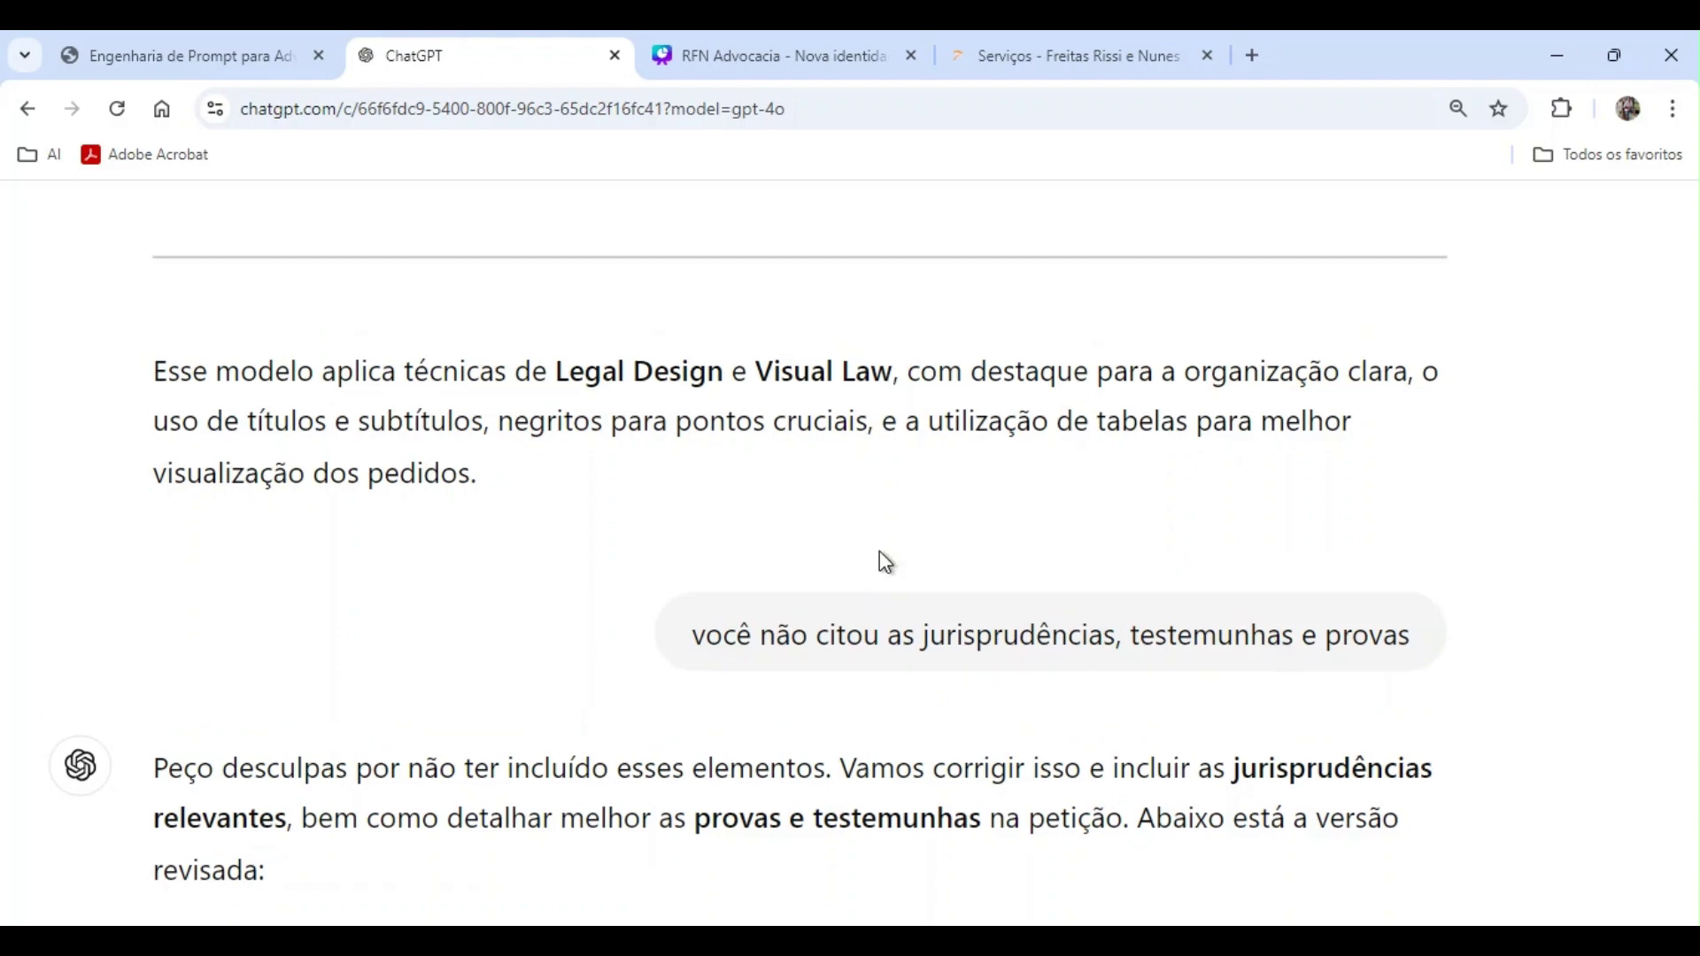
- Recheck the first petition's urgency section against the follow-up prompt "você não citou as jurisprudências, testemunhas e provas" and its reply
scroll(879, 551, down, 20)
scroll(879, 551, up, 14)
scroll(879, 551, up, 4)
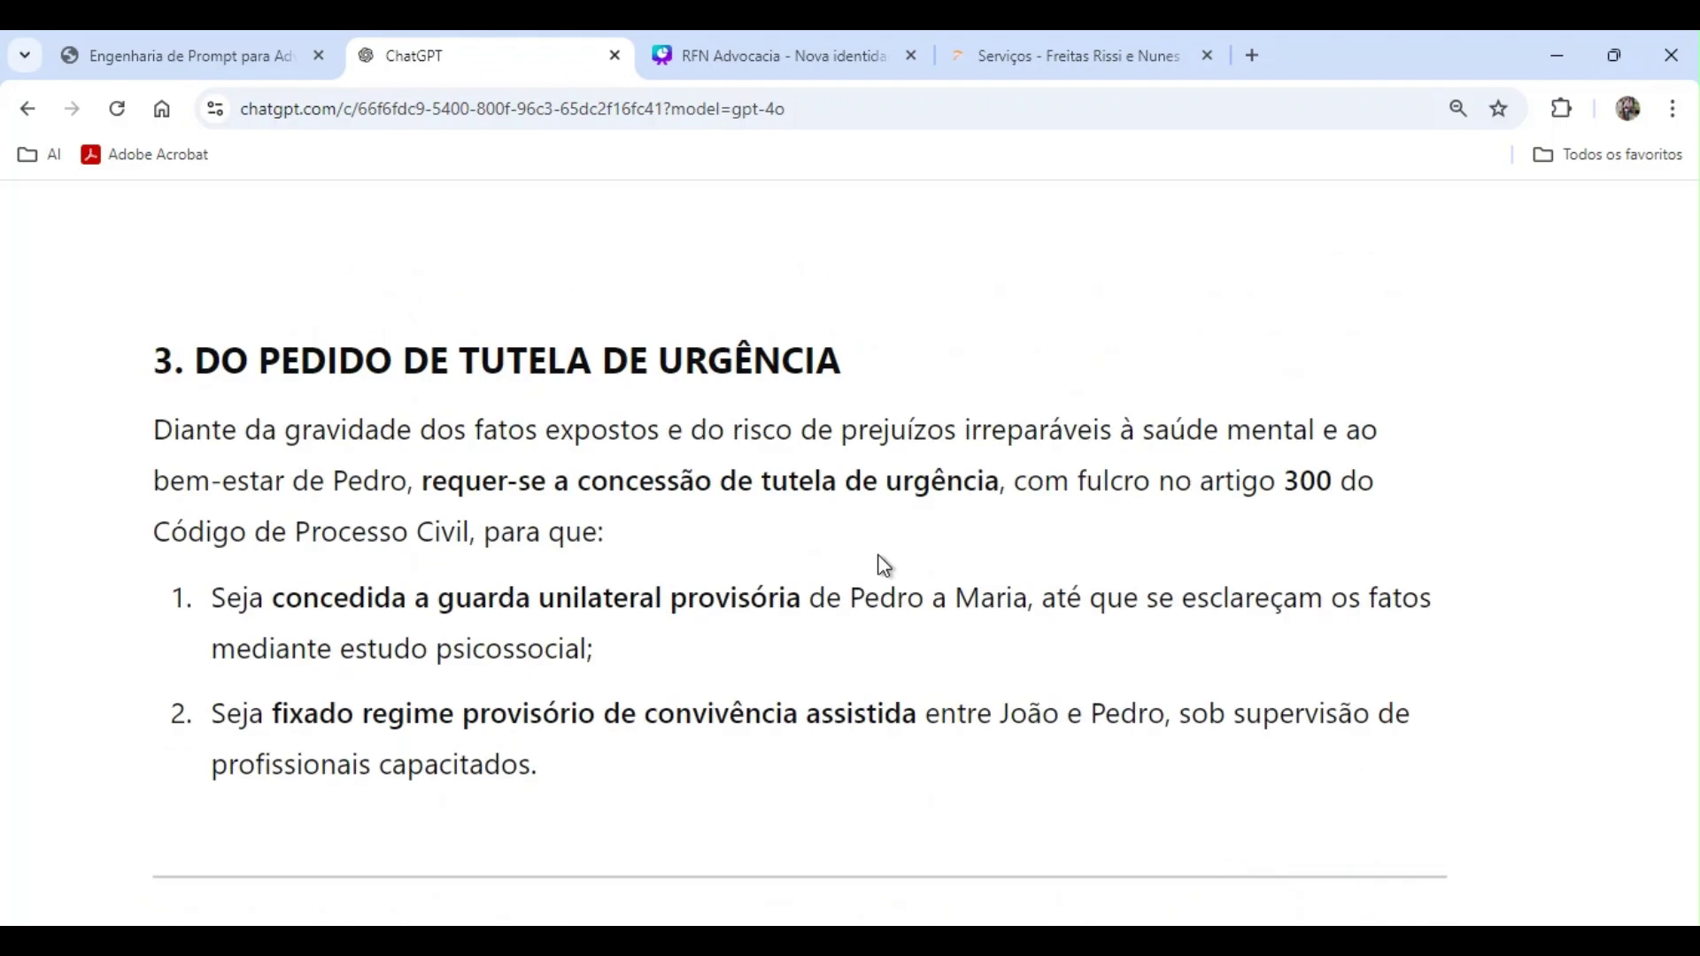
scroll(881, 561, down, 15)
scroll(885, 565, down, 5)
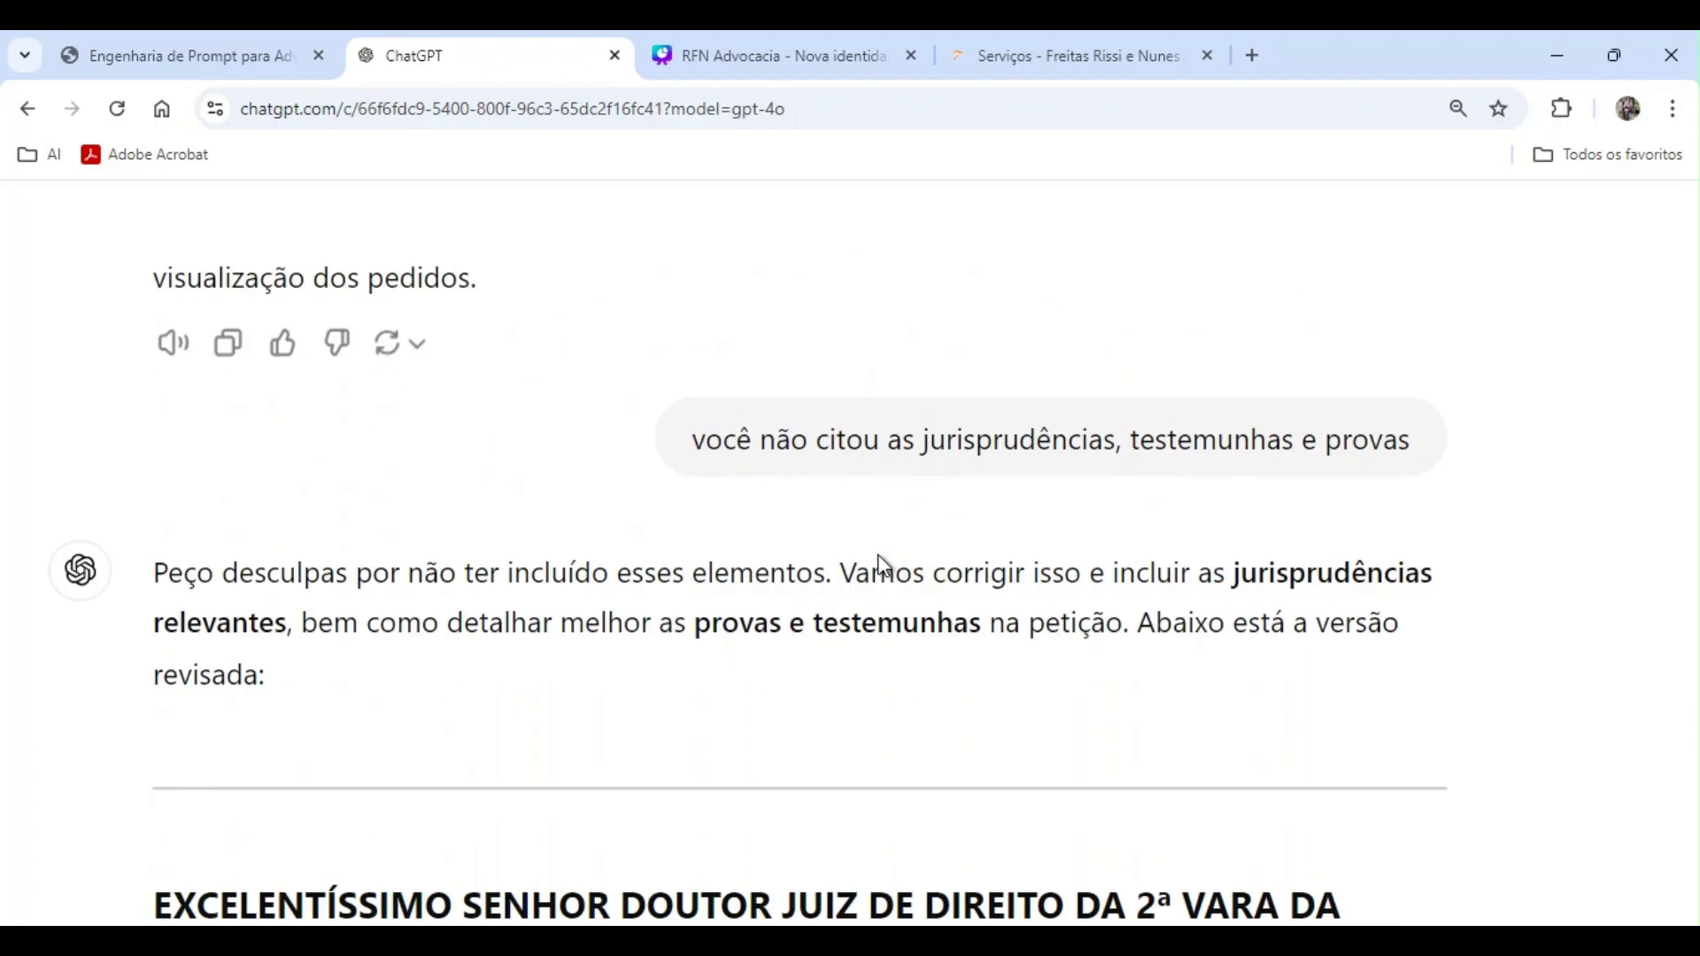
- Highlight the revised petition's plaintiff qualification paragraph together with the "Ação de Modificação de Guarda com Pedido de Tutela de Urgência" title
scroll(879, 557, down, 3)
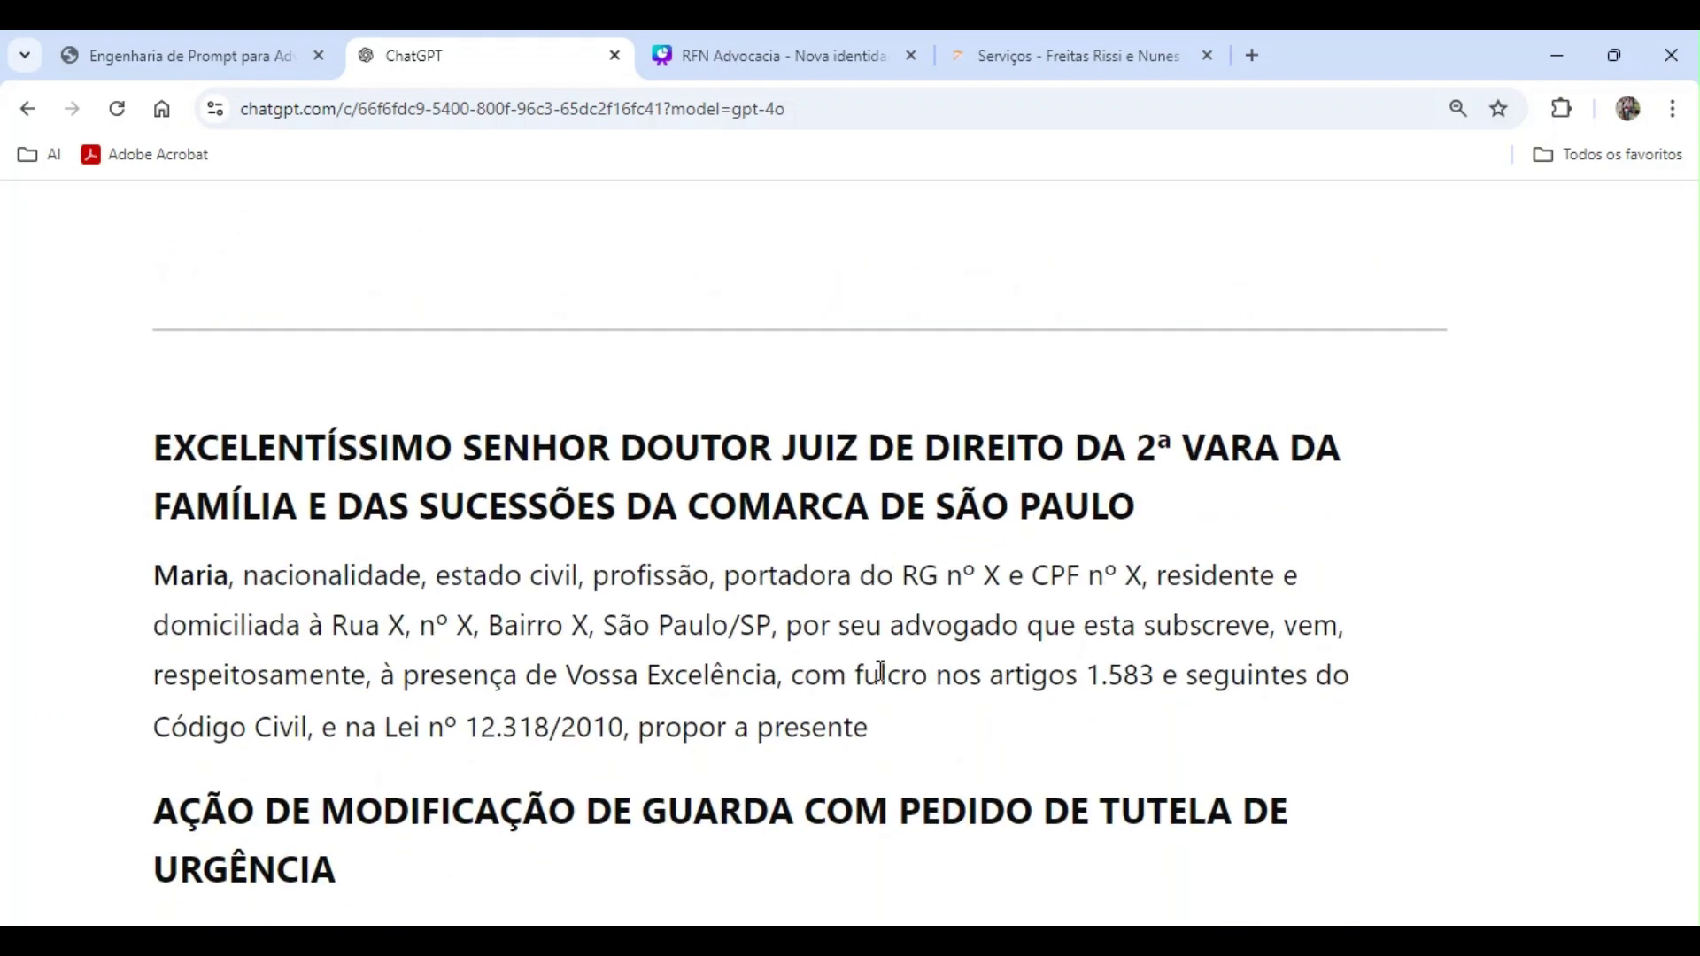
scroll(880, 678, down, 3)
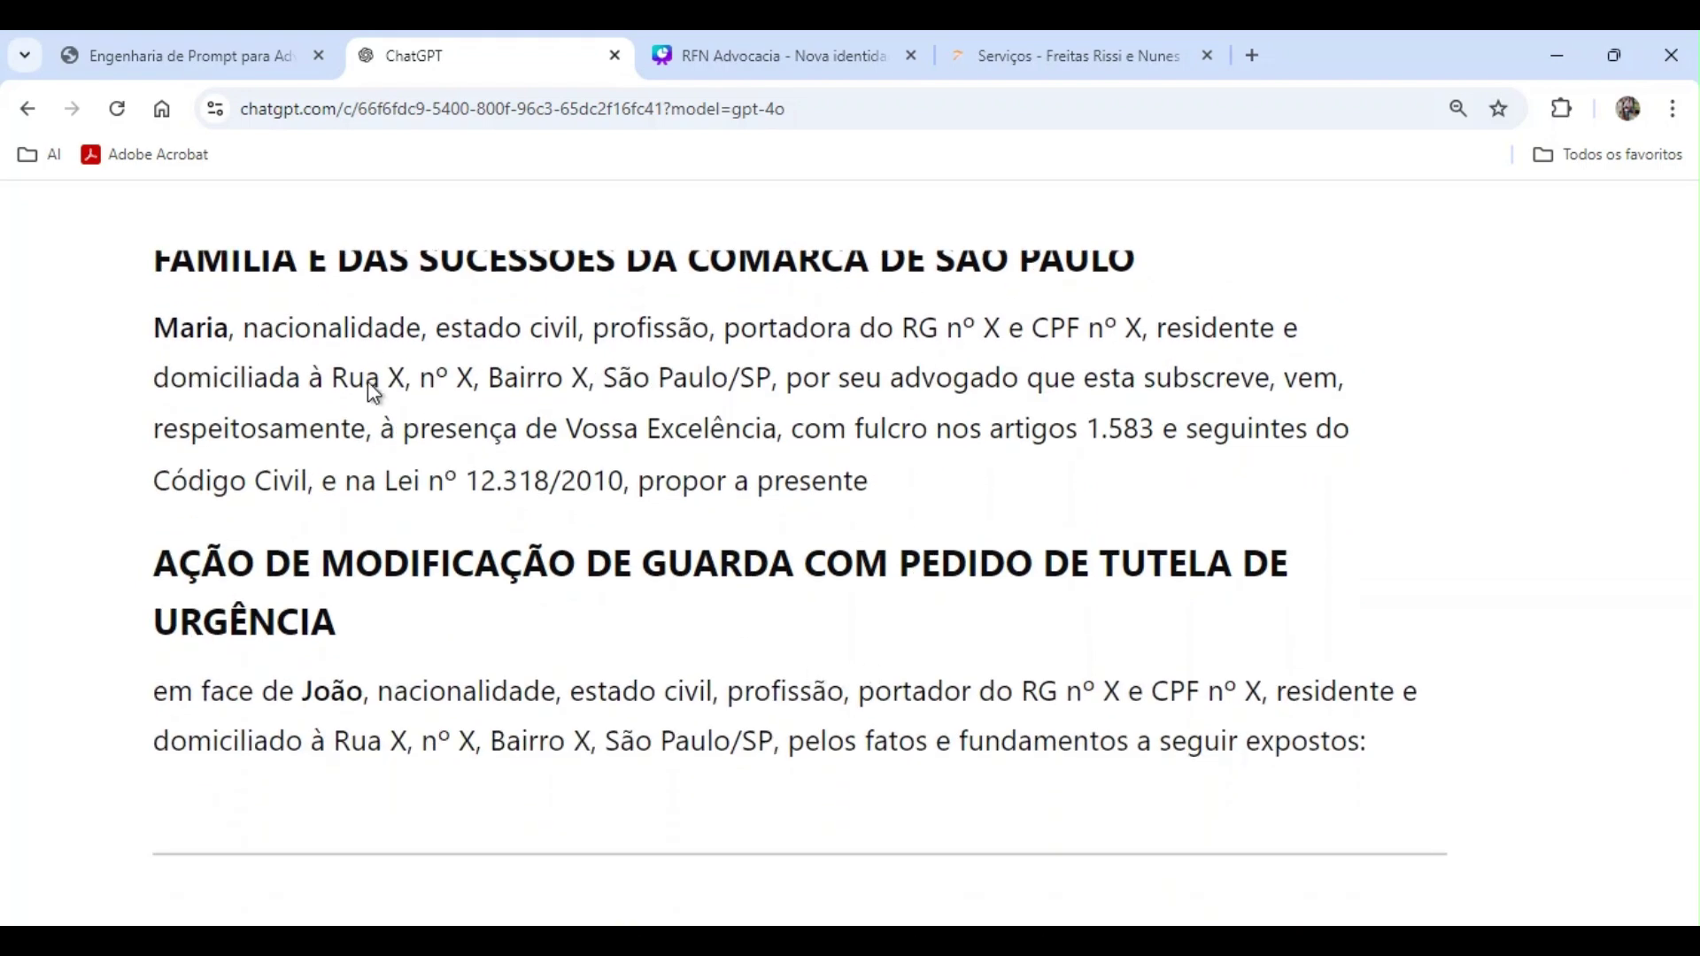
drag(154, 330, 454, 644)
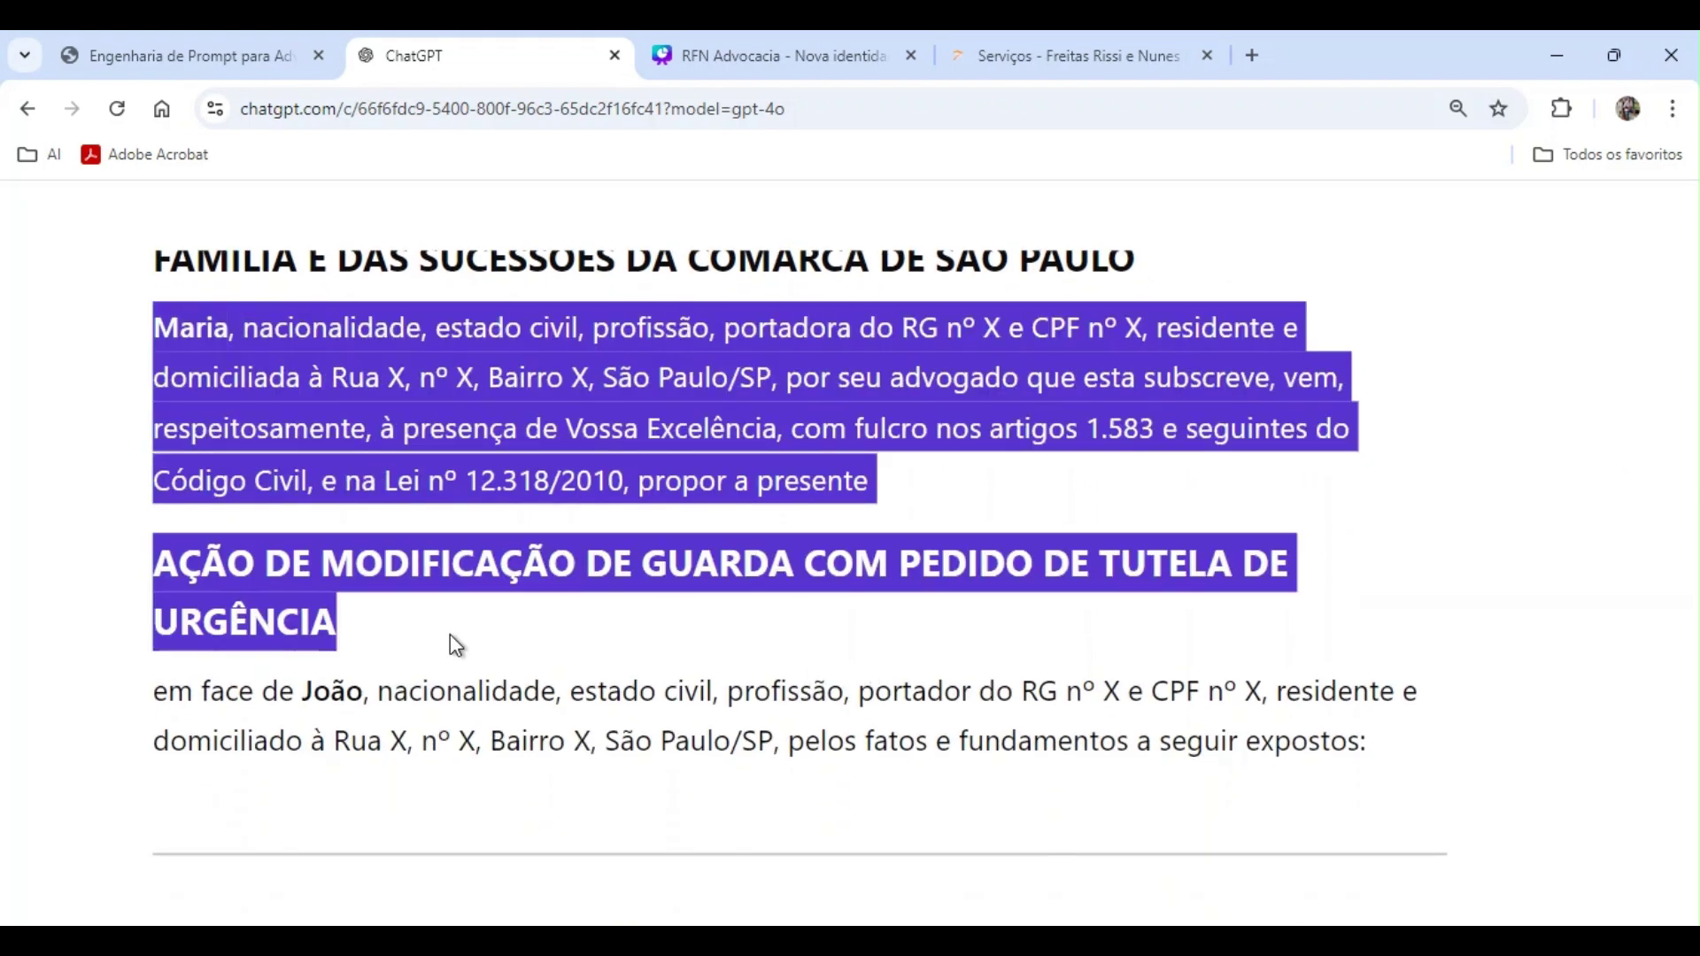
scroll(450, 647, down, 4)
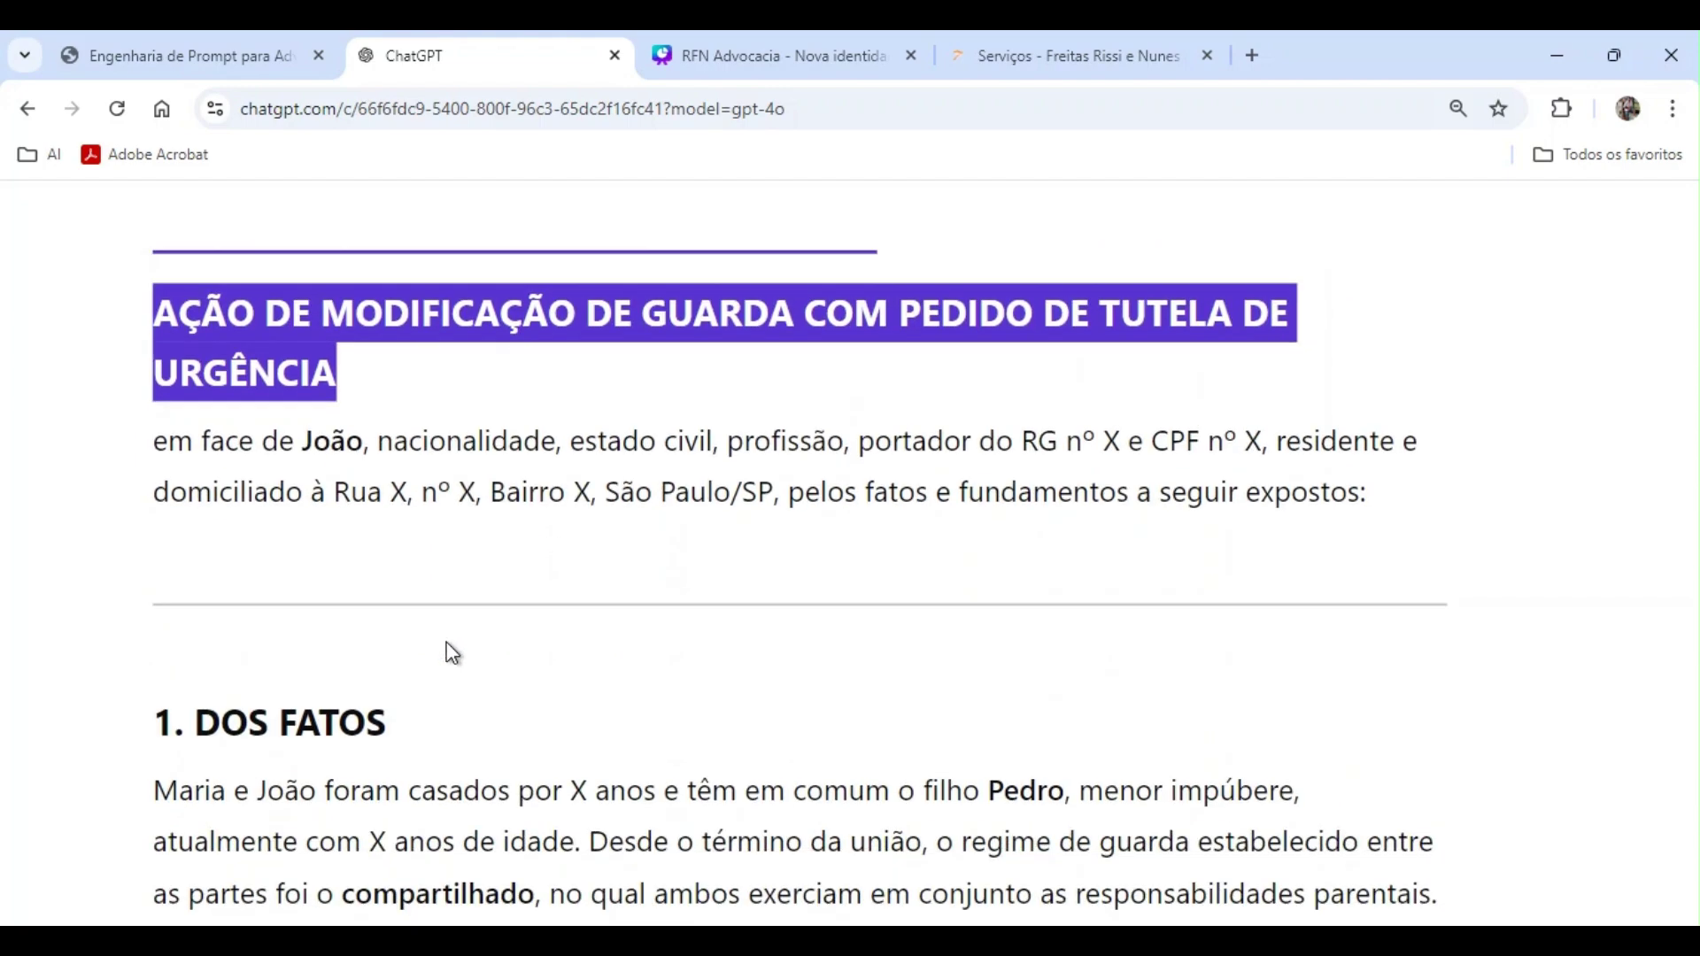
- Review the revised petition's facts and legal grounds, and highlight the "3. Da Jurisprudência Relevante" heading
scroll(452, 653, down, 16)
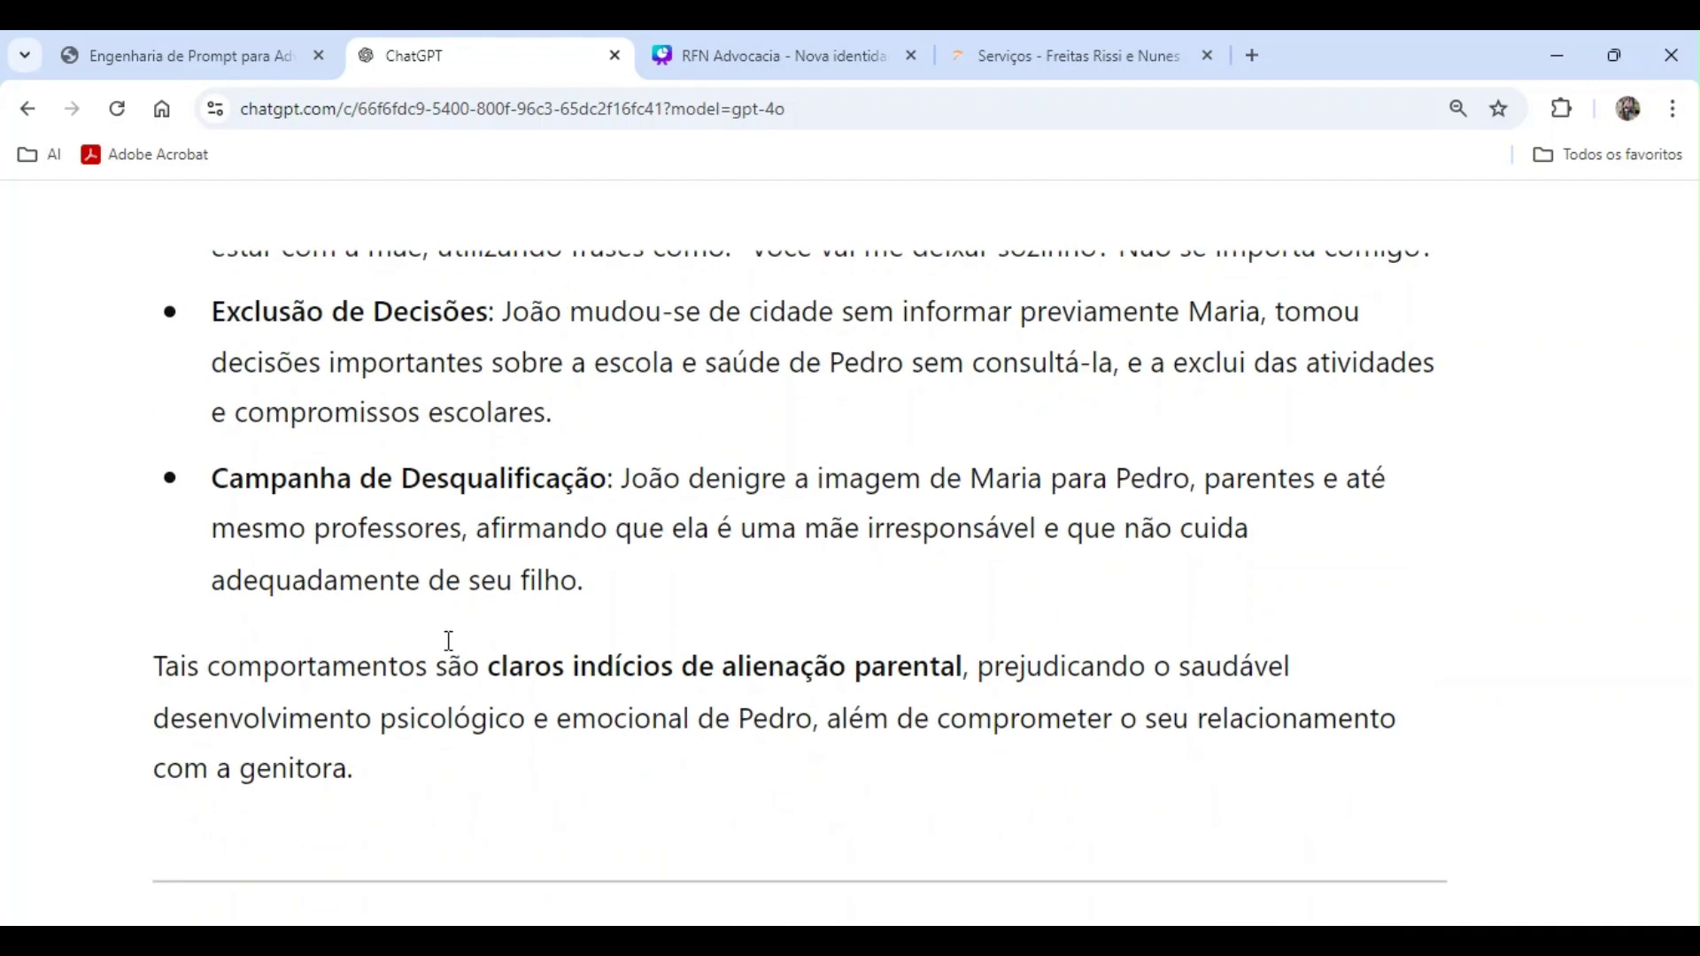
scroll(449, 639, down, 12)
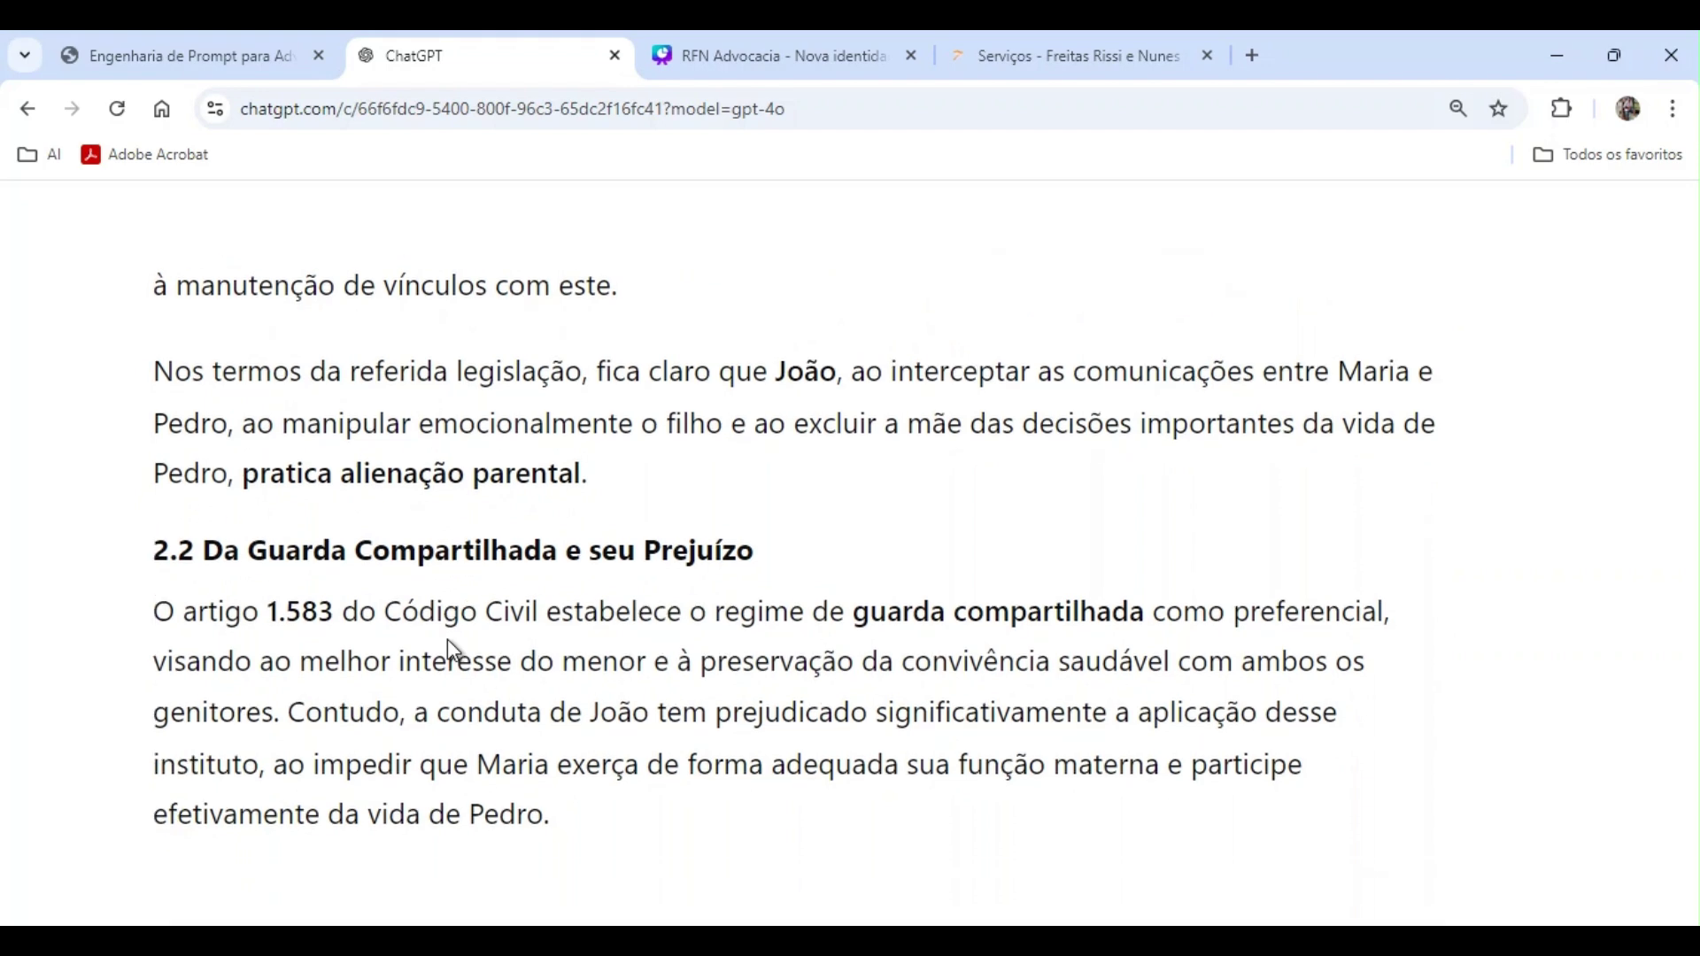
scroll(448, 642, down, 1)
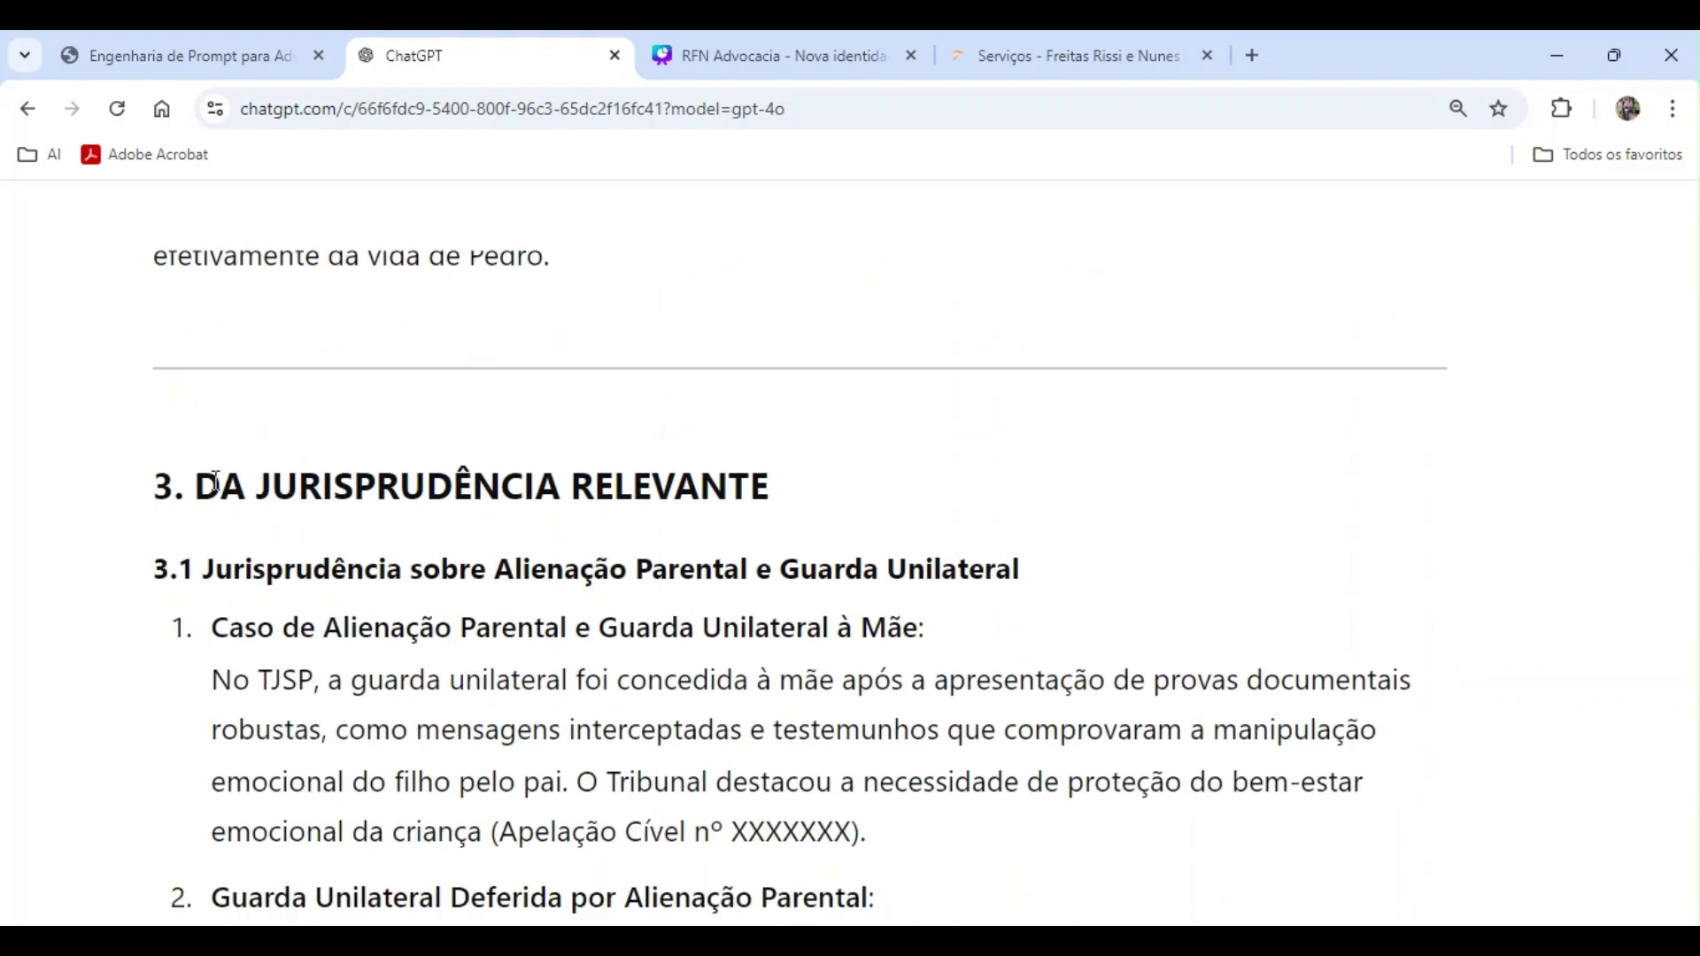
drag(224, 485, 816, 505)
scroll(241, 409, down, 3)
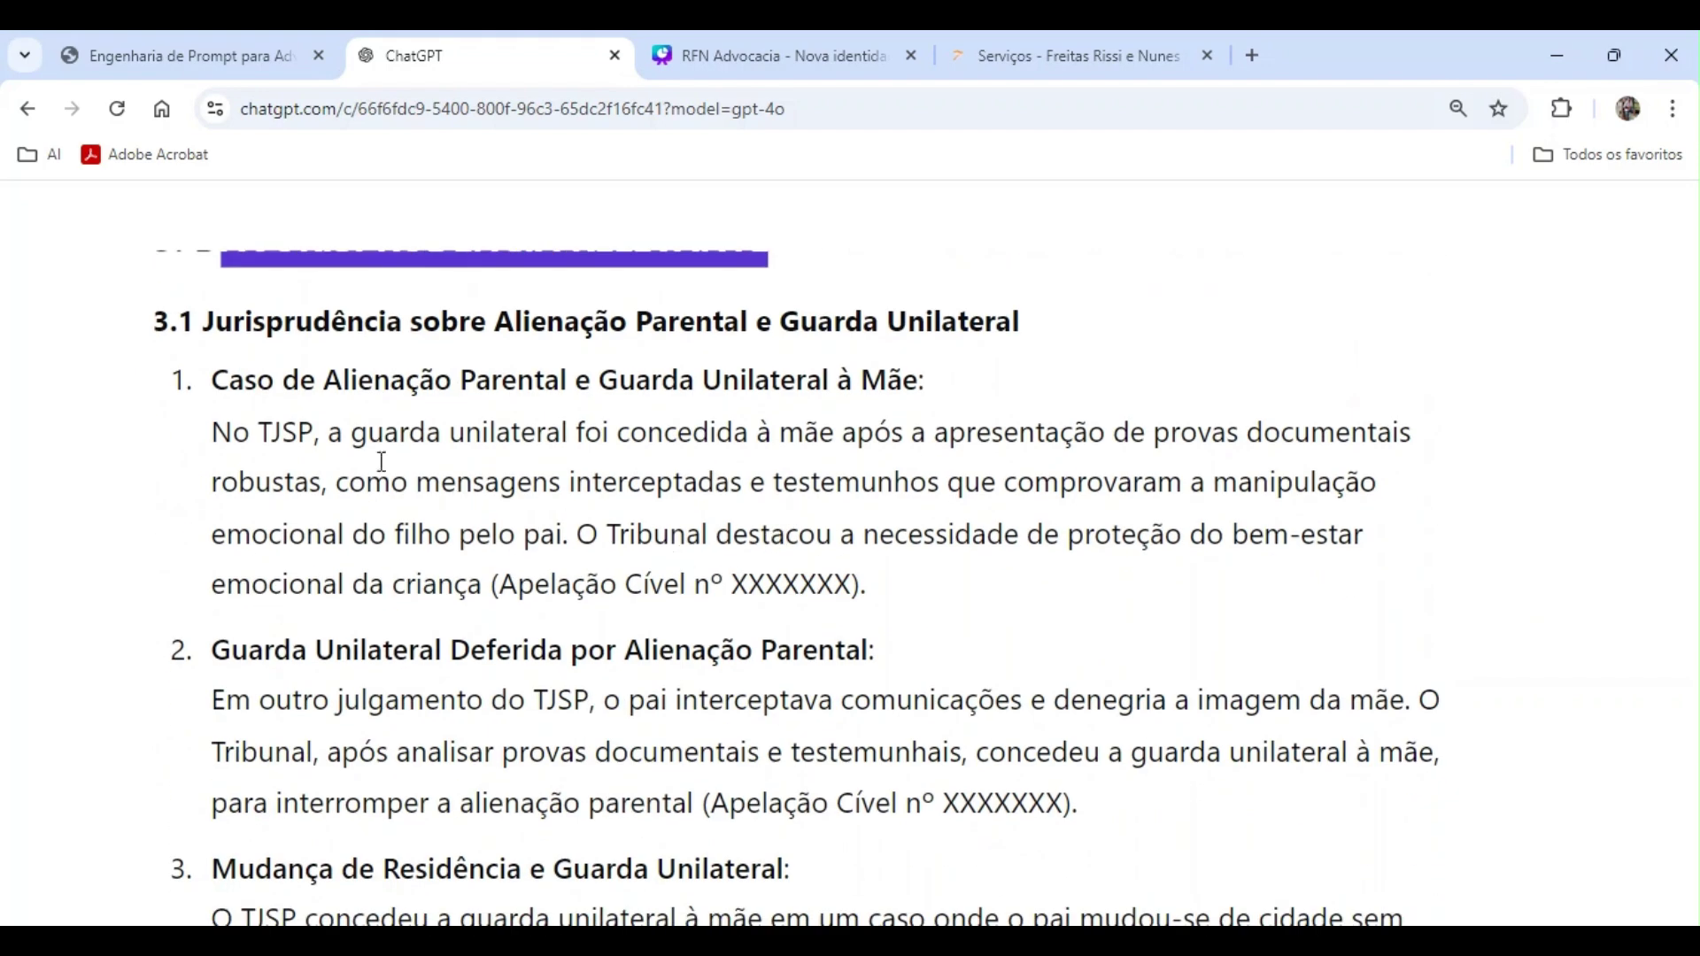
- Highlight the first TJSP precedent in section 3.1 and the XXXXXXX placeholders for the appeal numbers
click(226, 383)
drag(656, 478, 967, 600)
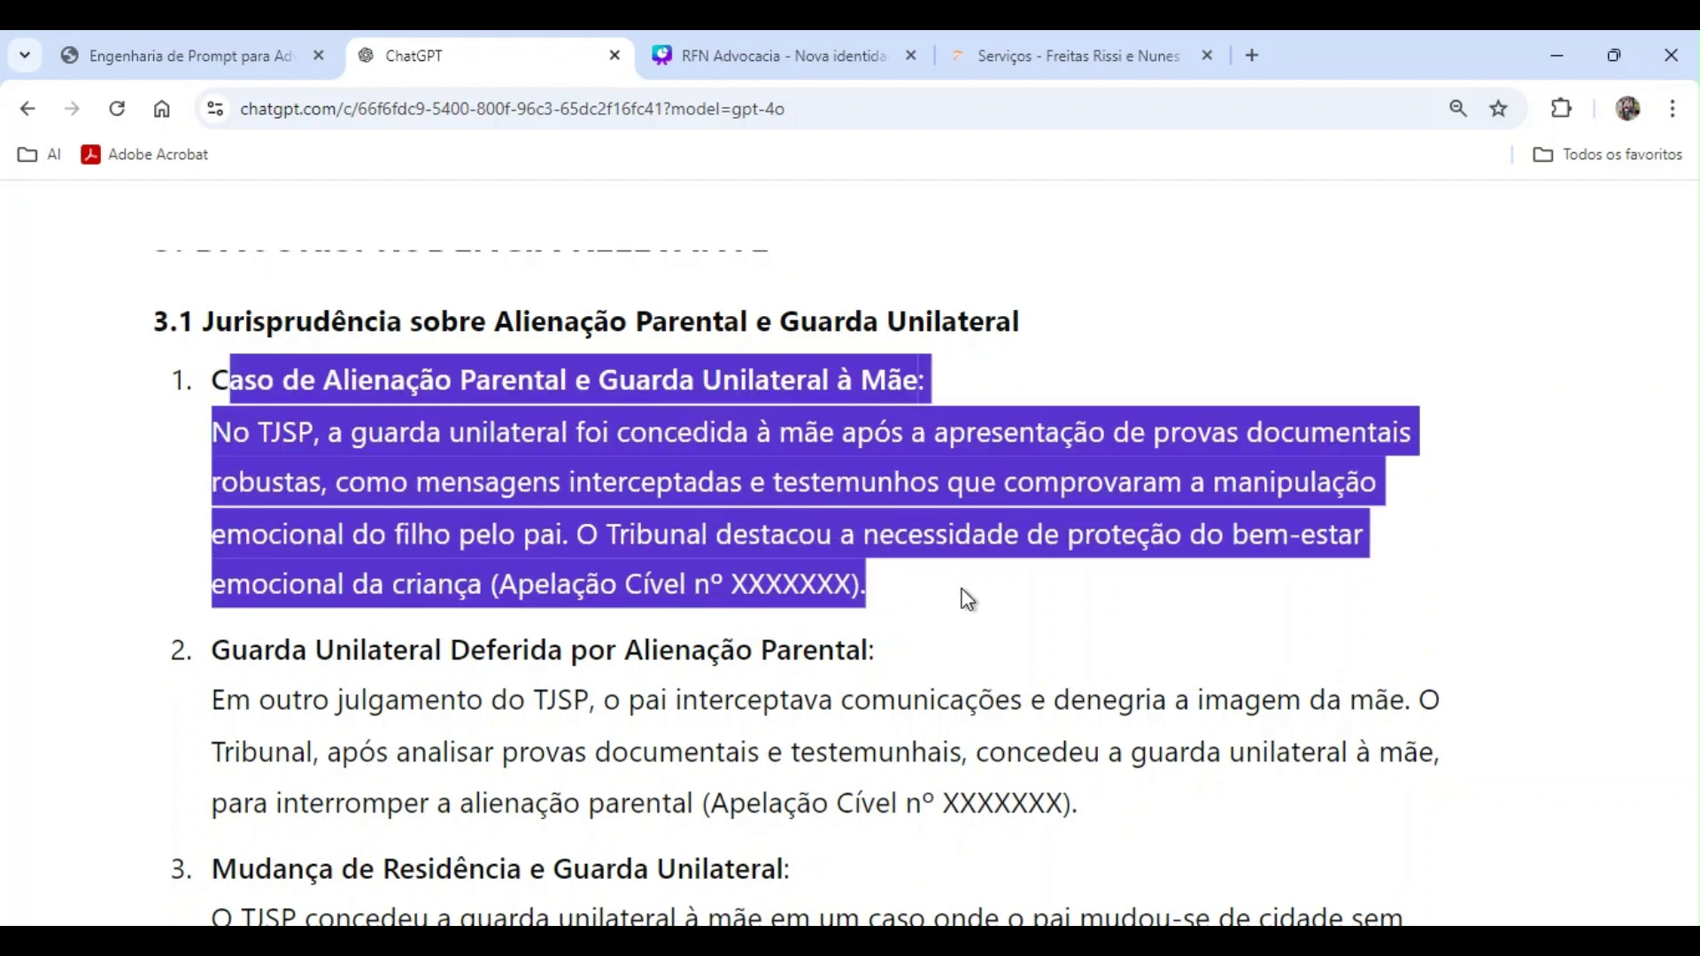
click(762, 560)
double_click(780, 584)
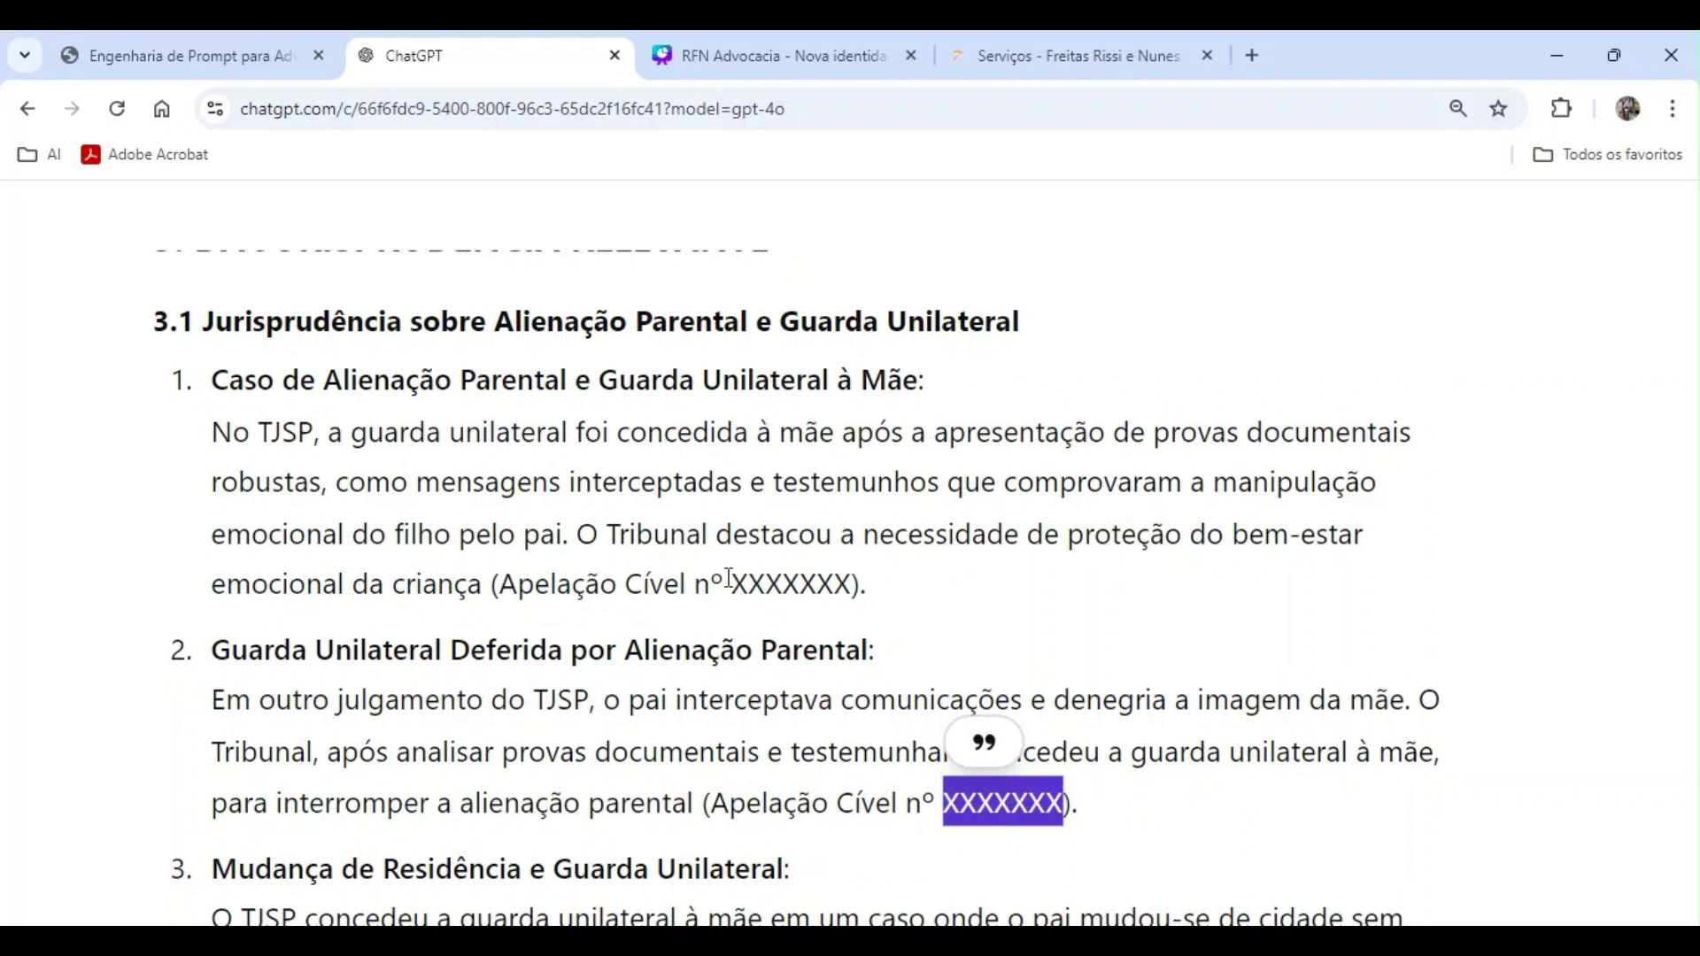
- Read the revised petition from the third precedent through "4. Das Provas e Testemunhas" and the requests table to the closing note
scroll(729, 578, down, 5)
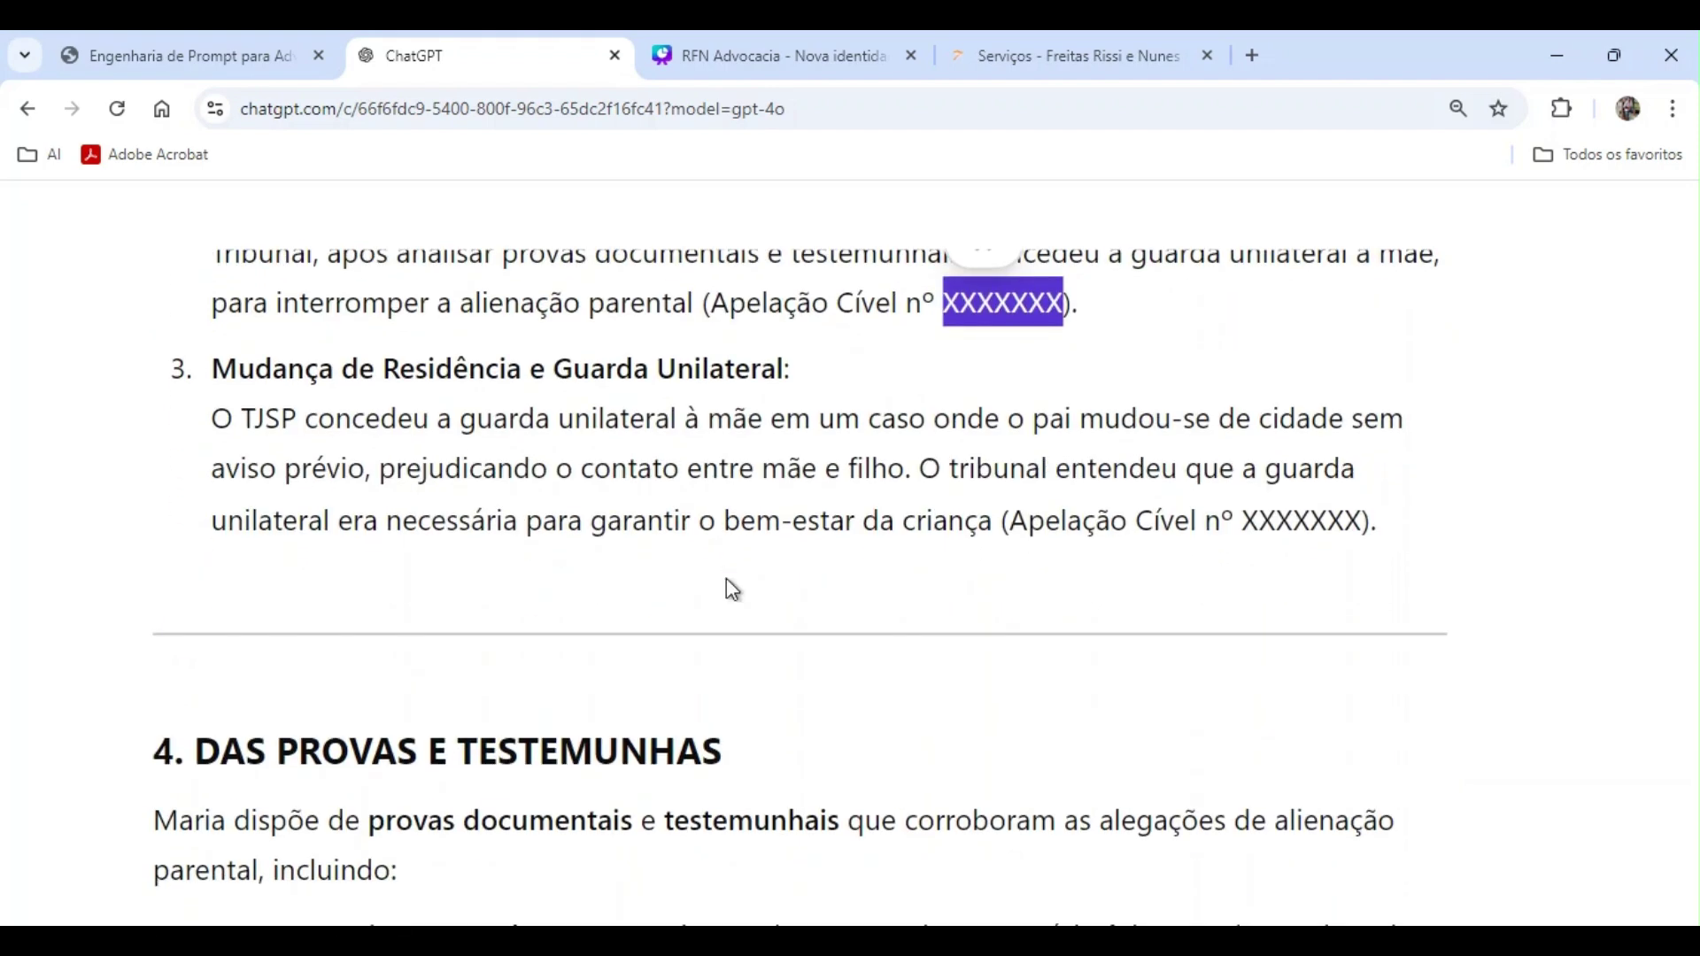
scroll(733, 589, down, 3)
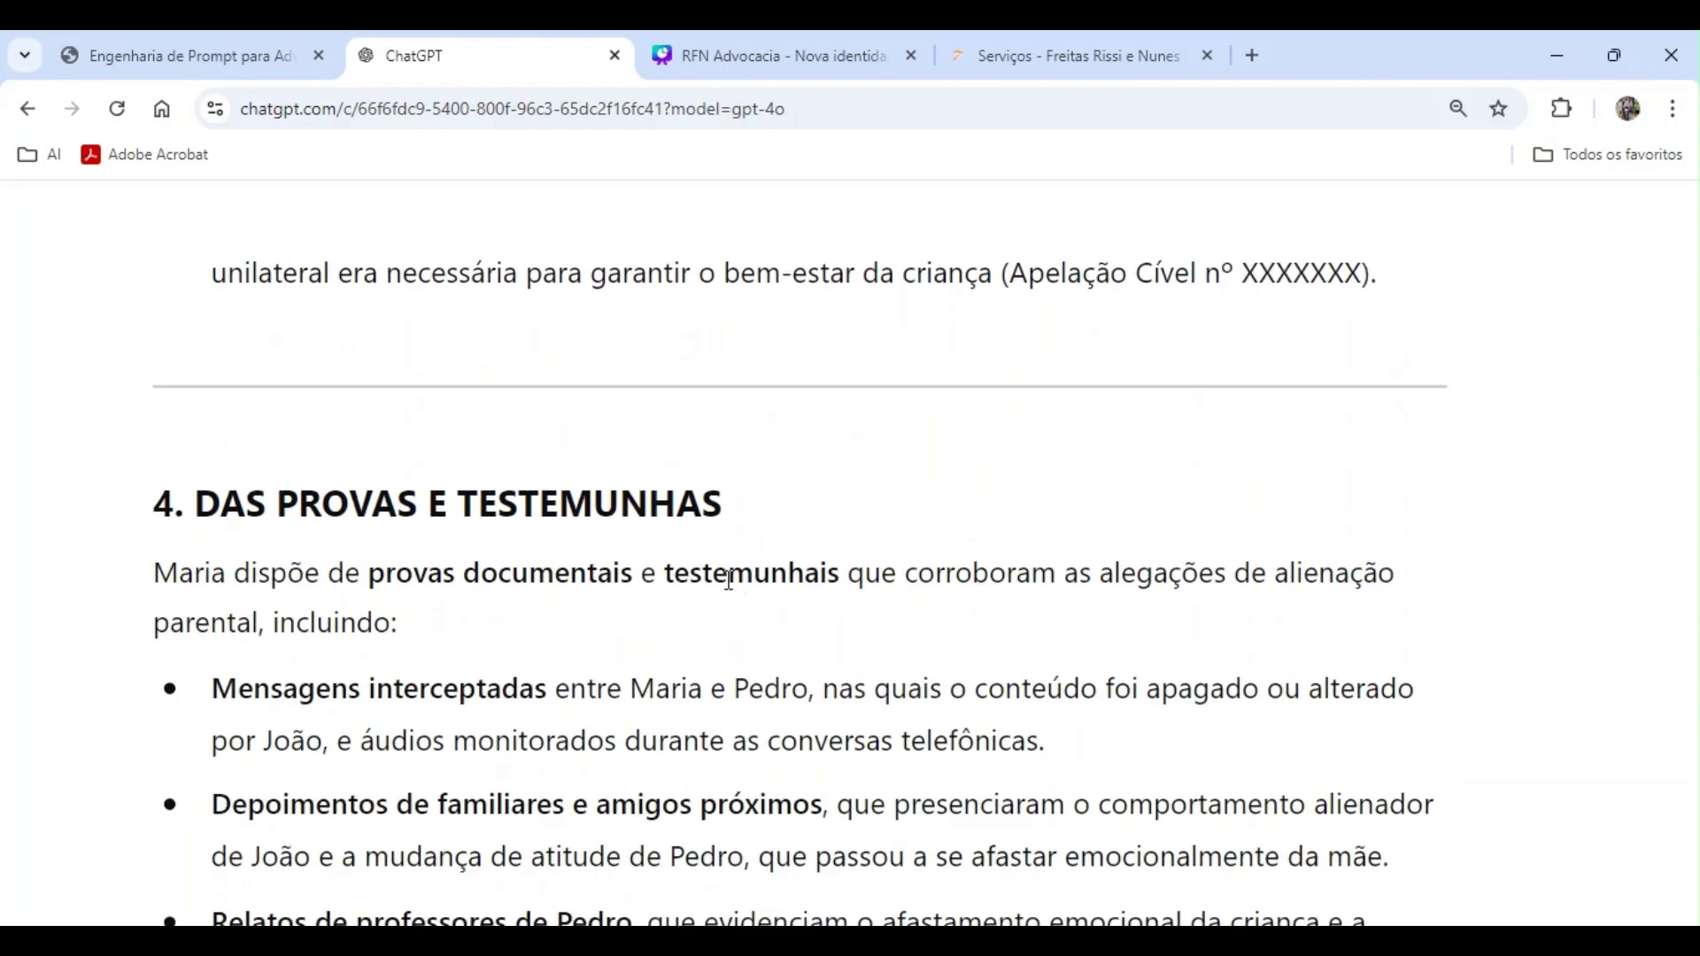
scroll(729, 580, down, 2)
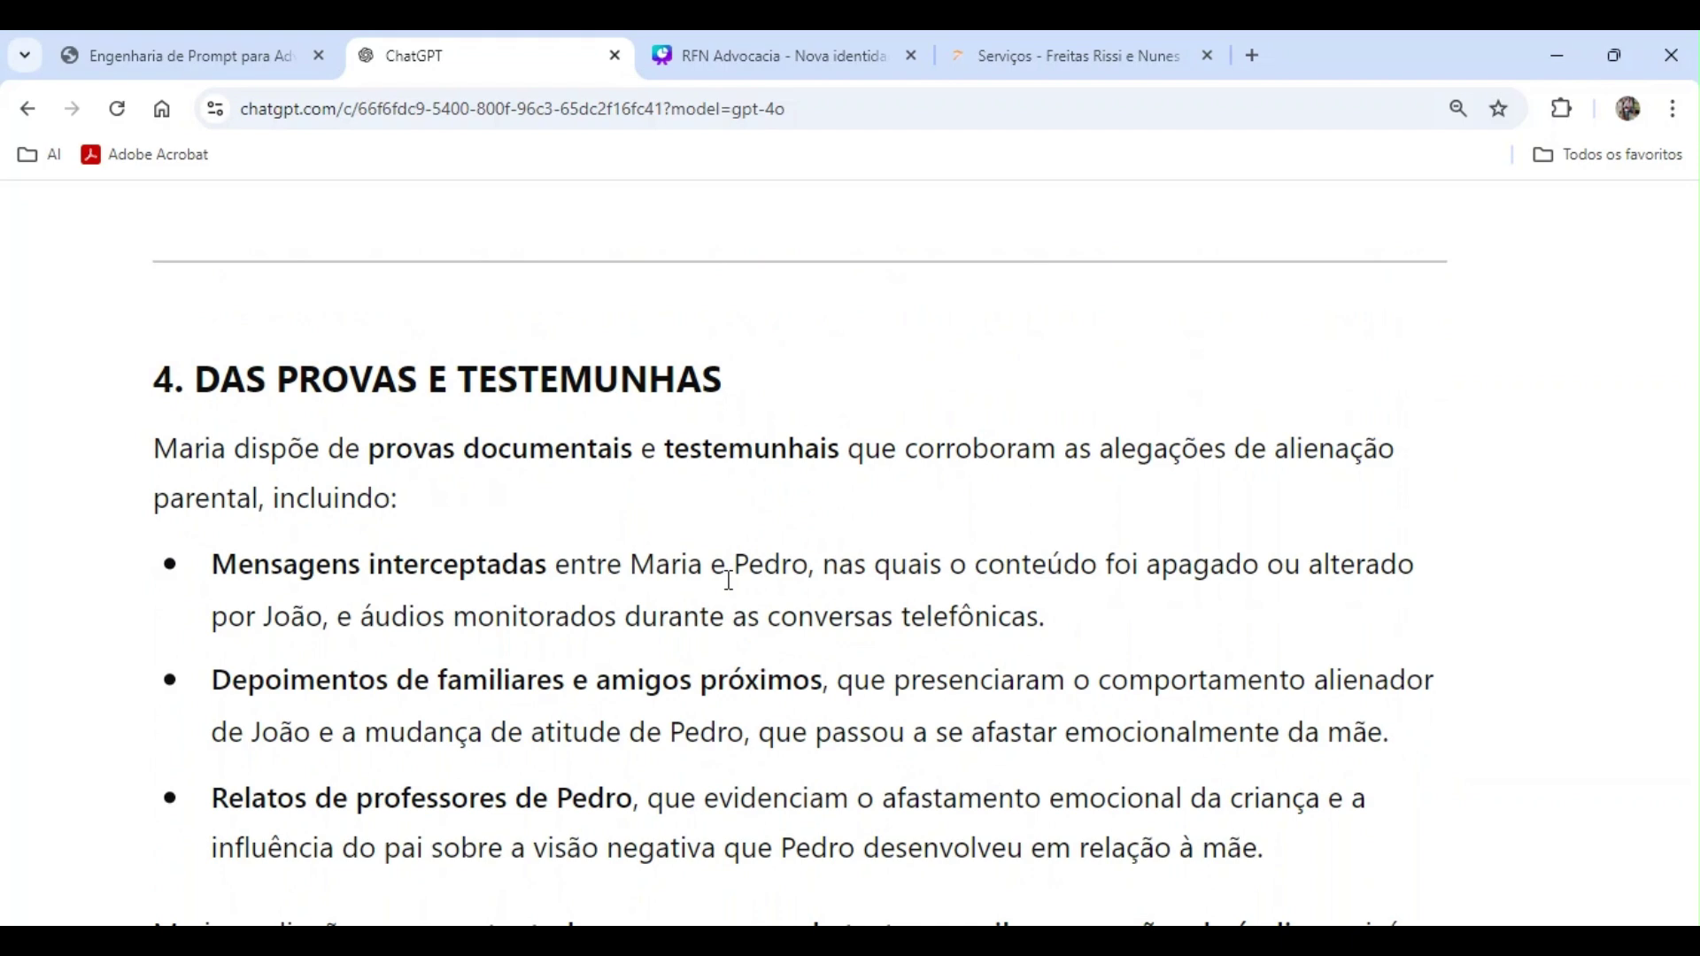
scroll(729, 582, down, 6)
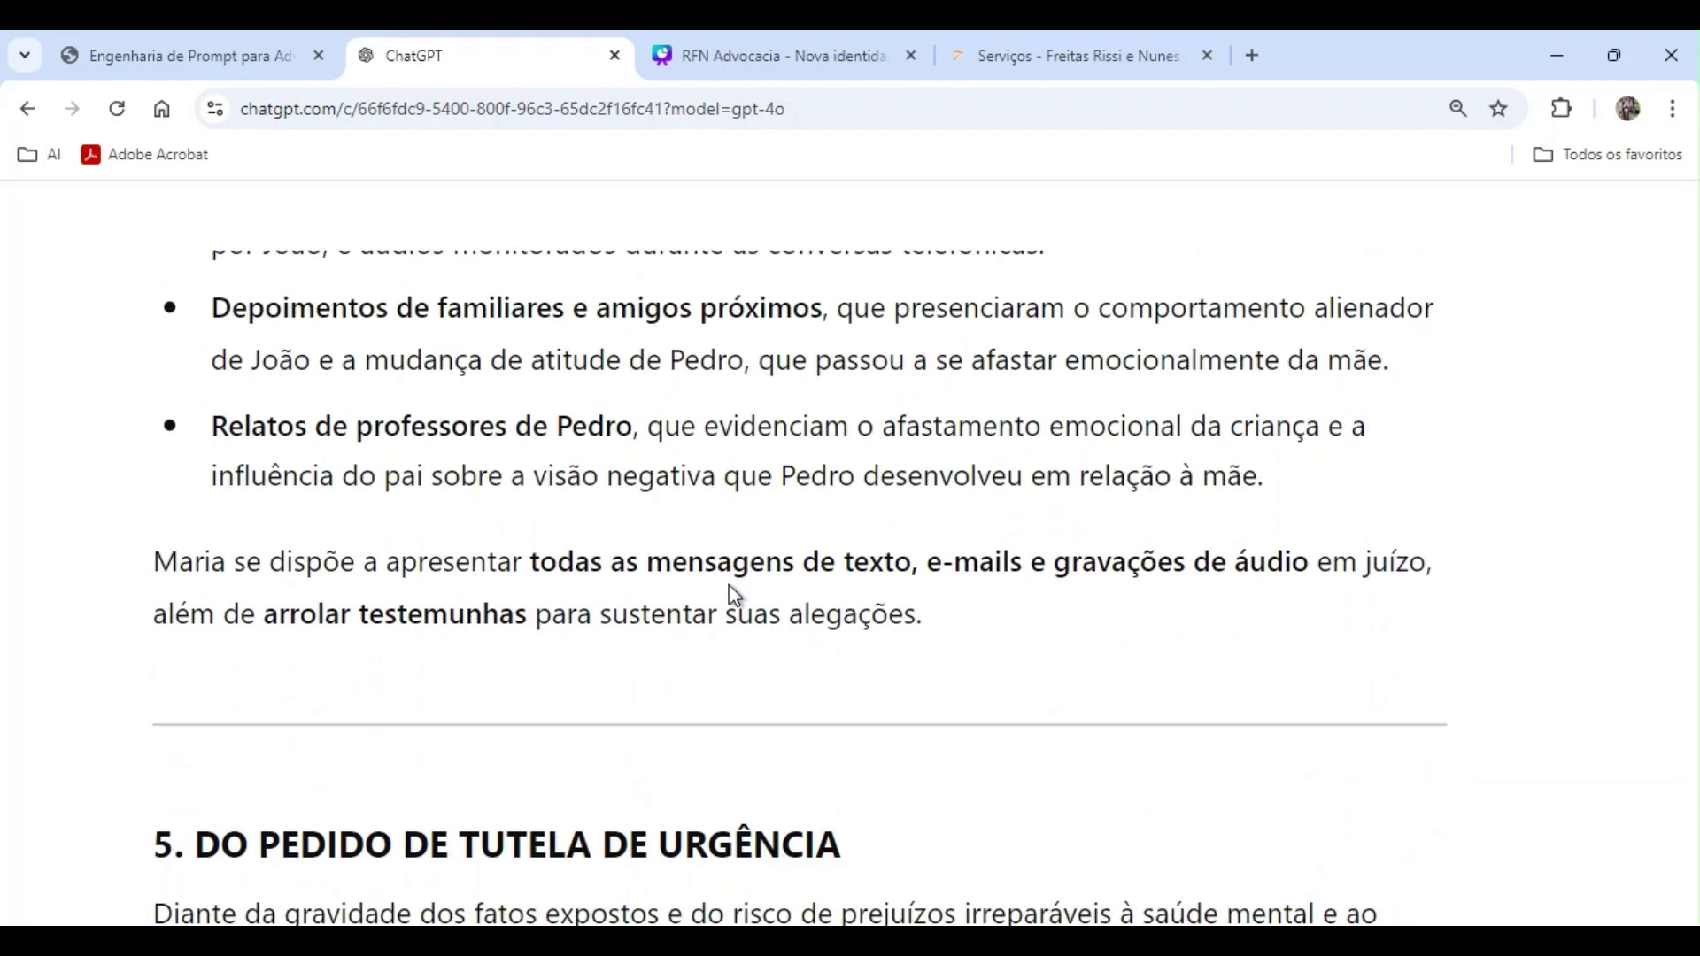
scroll(776, 571, down, 10)
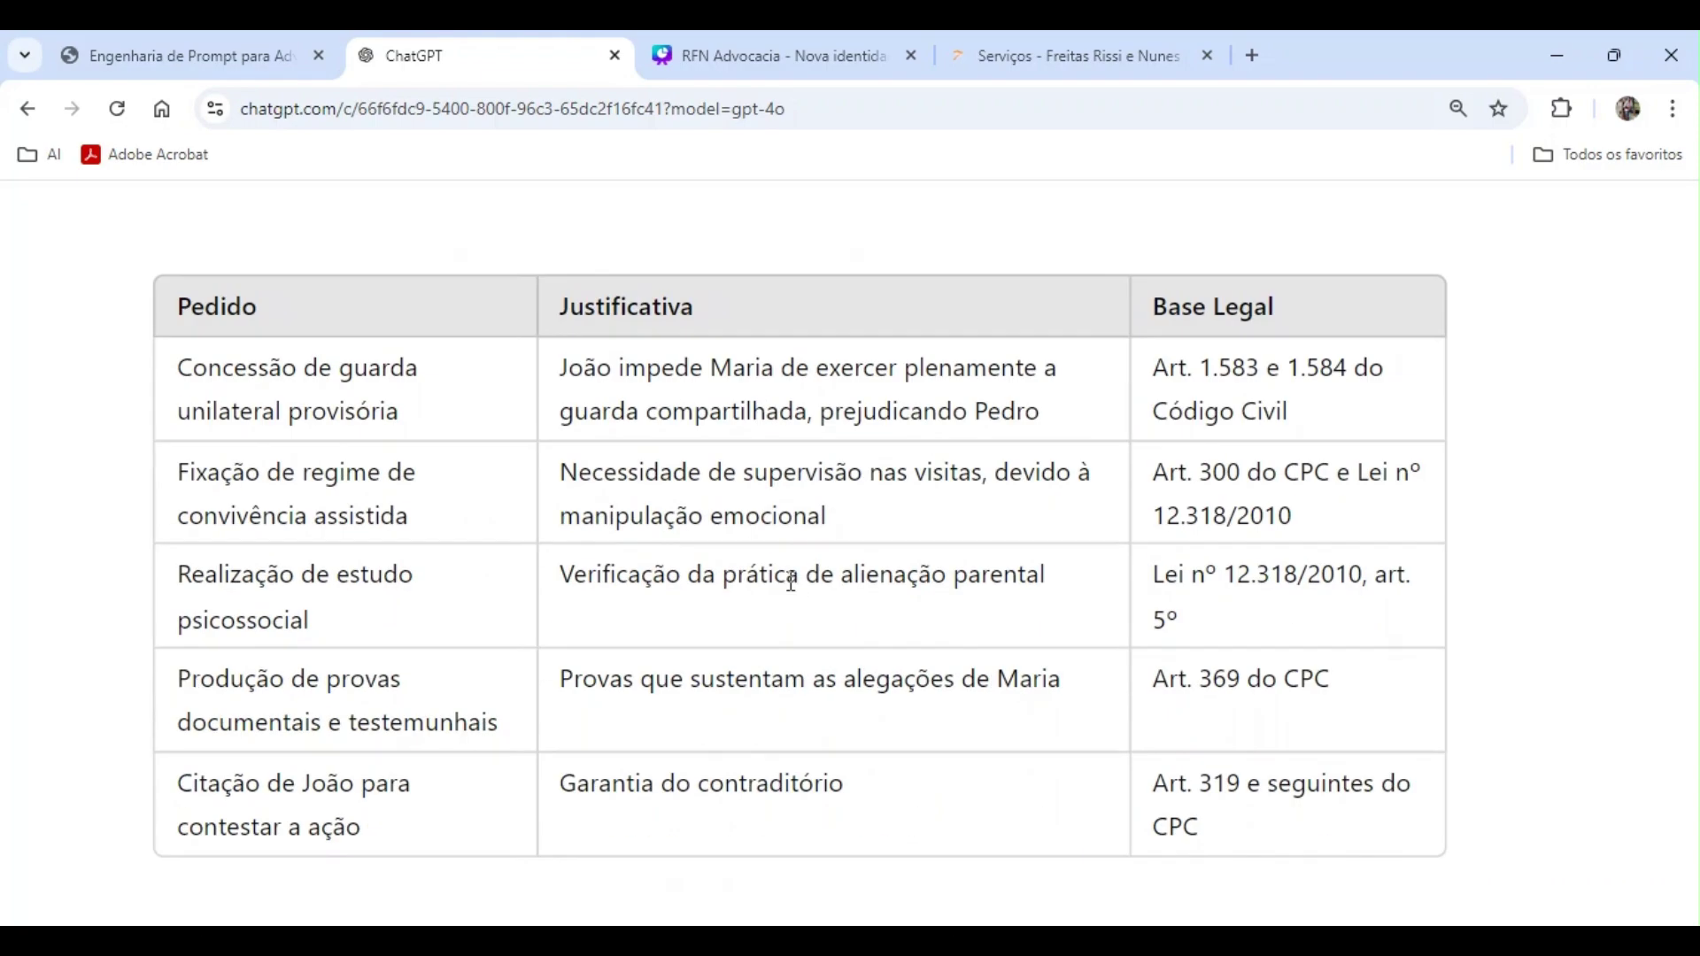
scroll(792, 582, down, 15)
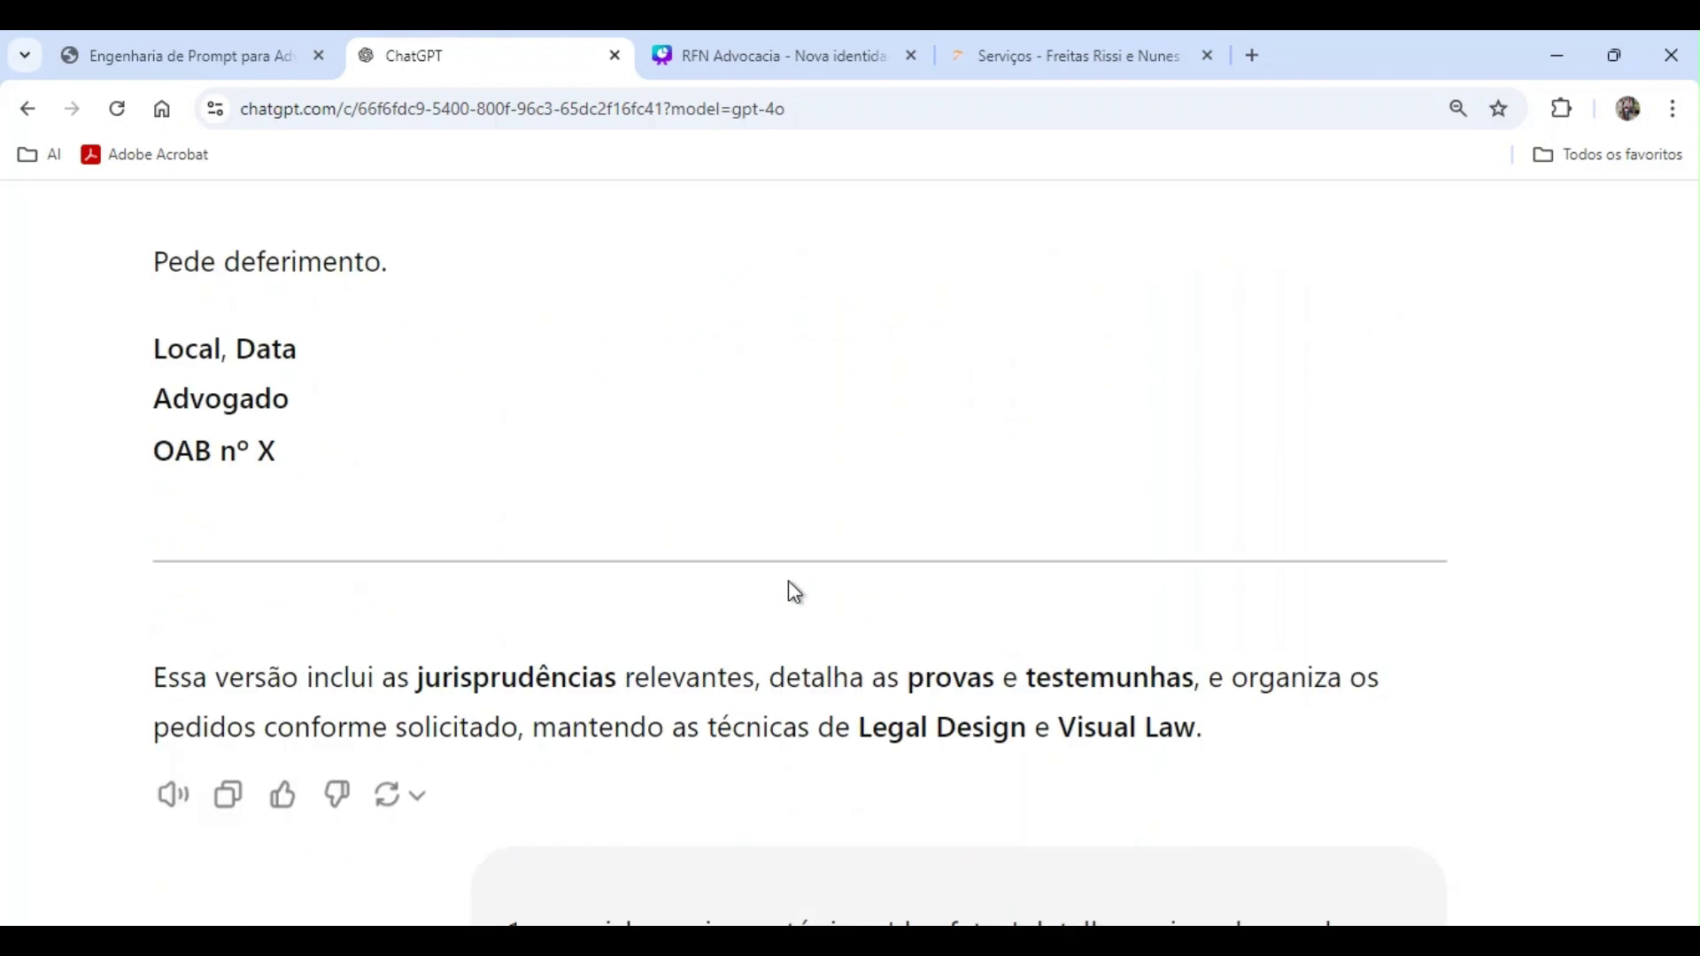
- Highlight the three numbered refinement instructions in the follow-up prompt, then the whole prompt through "Reescreva a peça do início"
scroll(789, 588, down, 6)
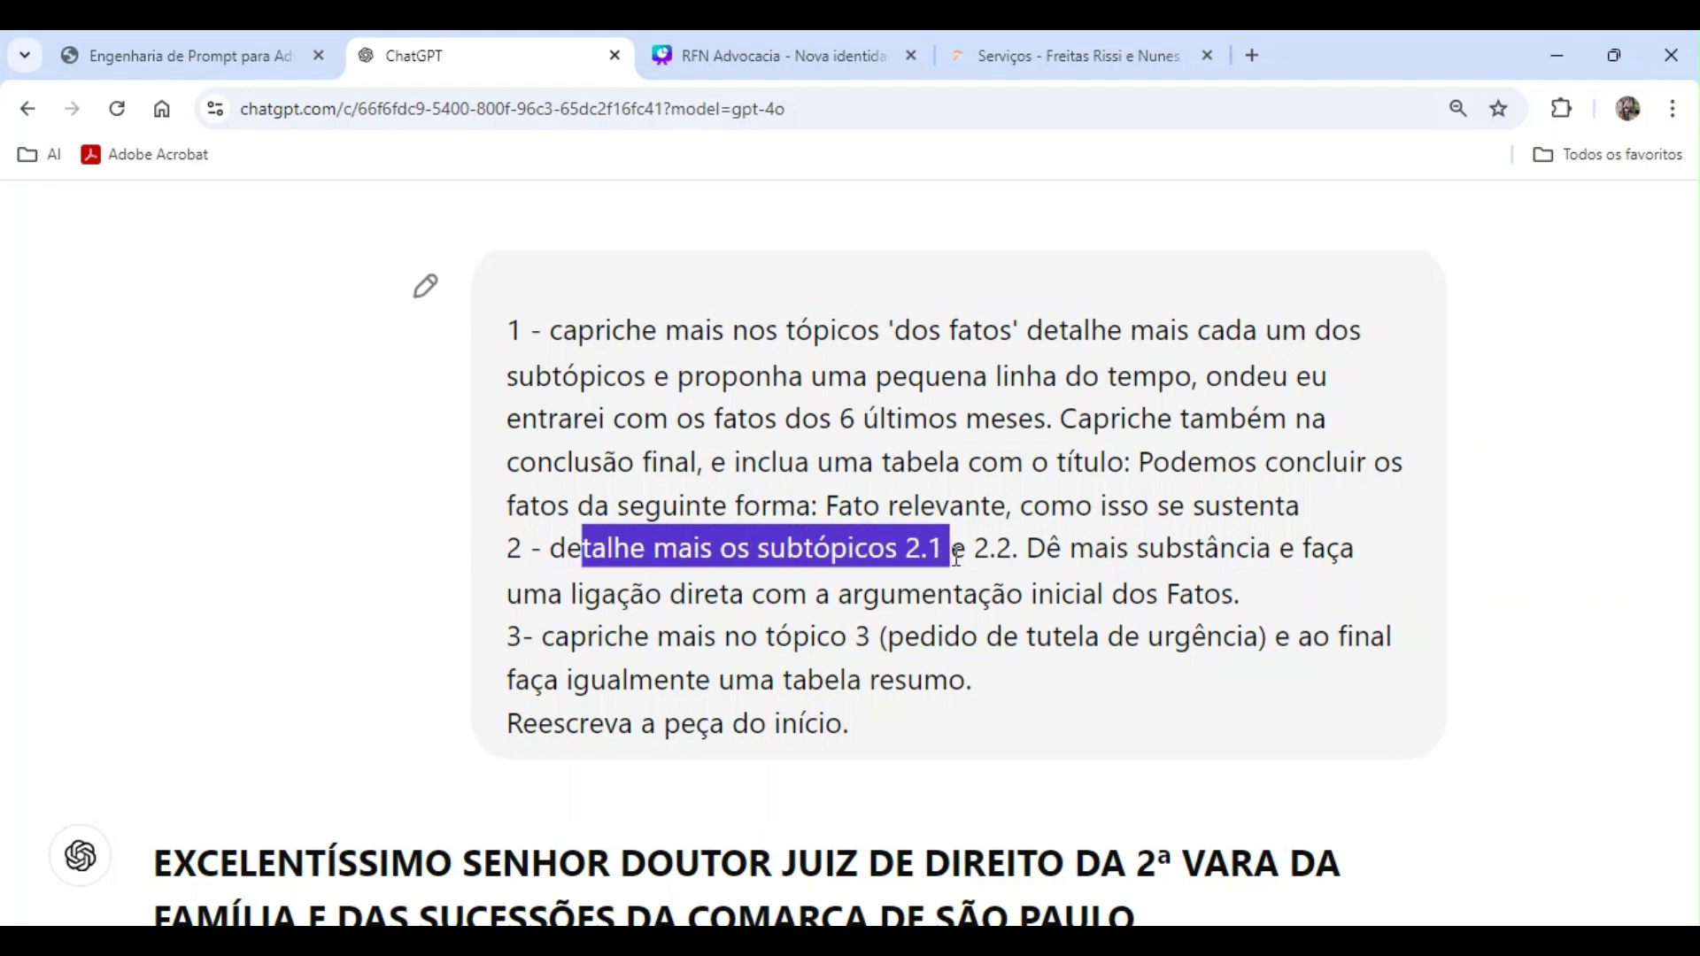
drag(638, 642, 764, 639)
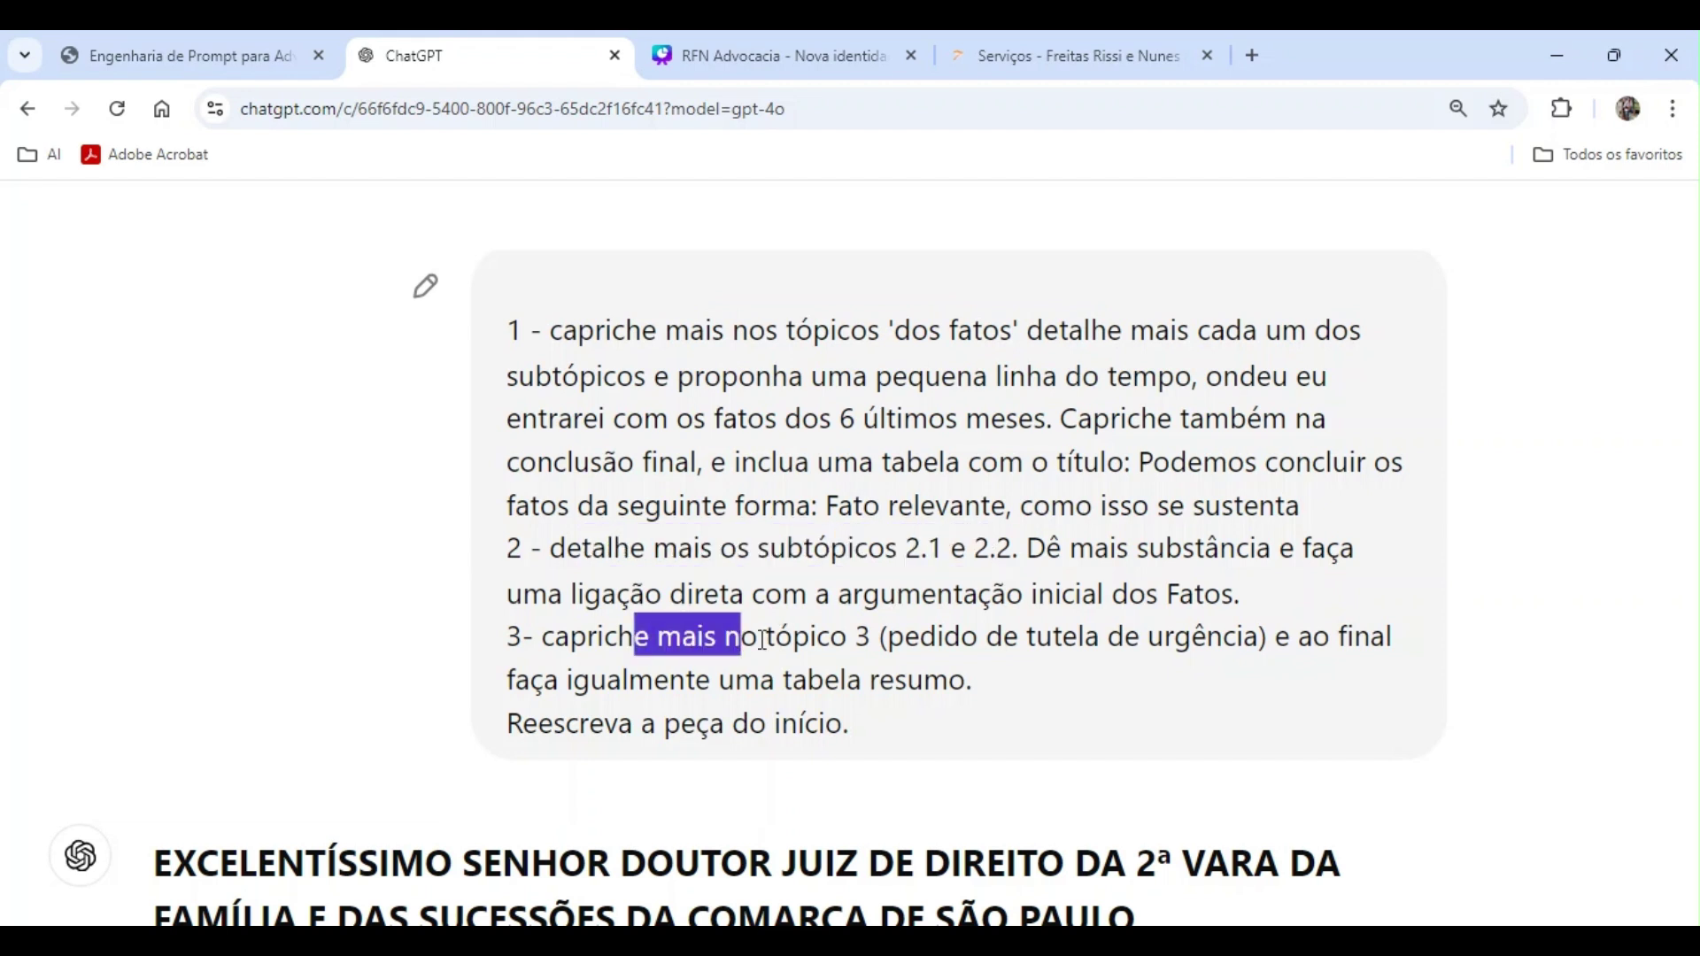
drag(1286, 669, 1062, 692)
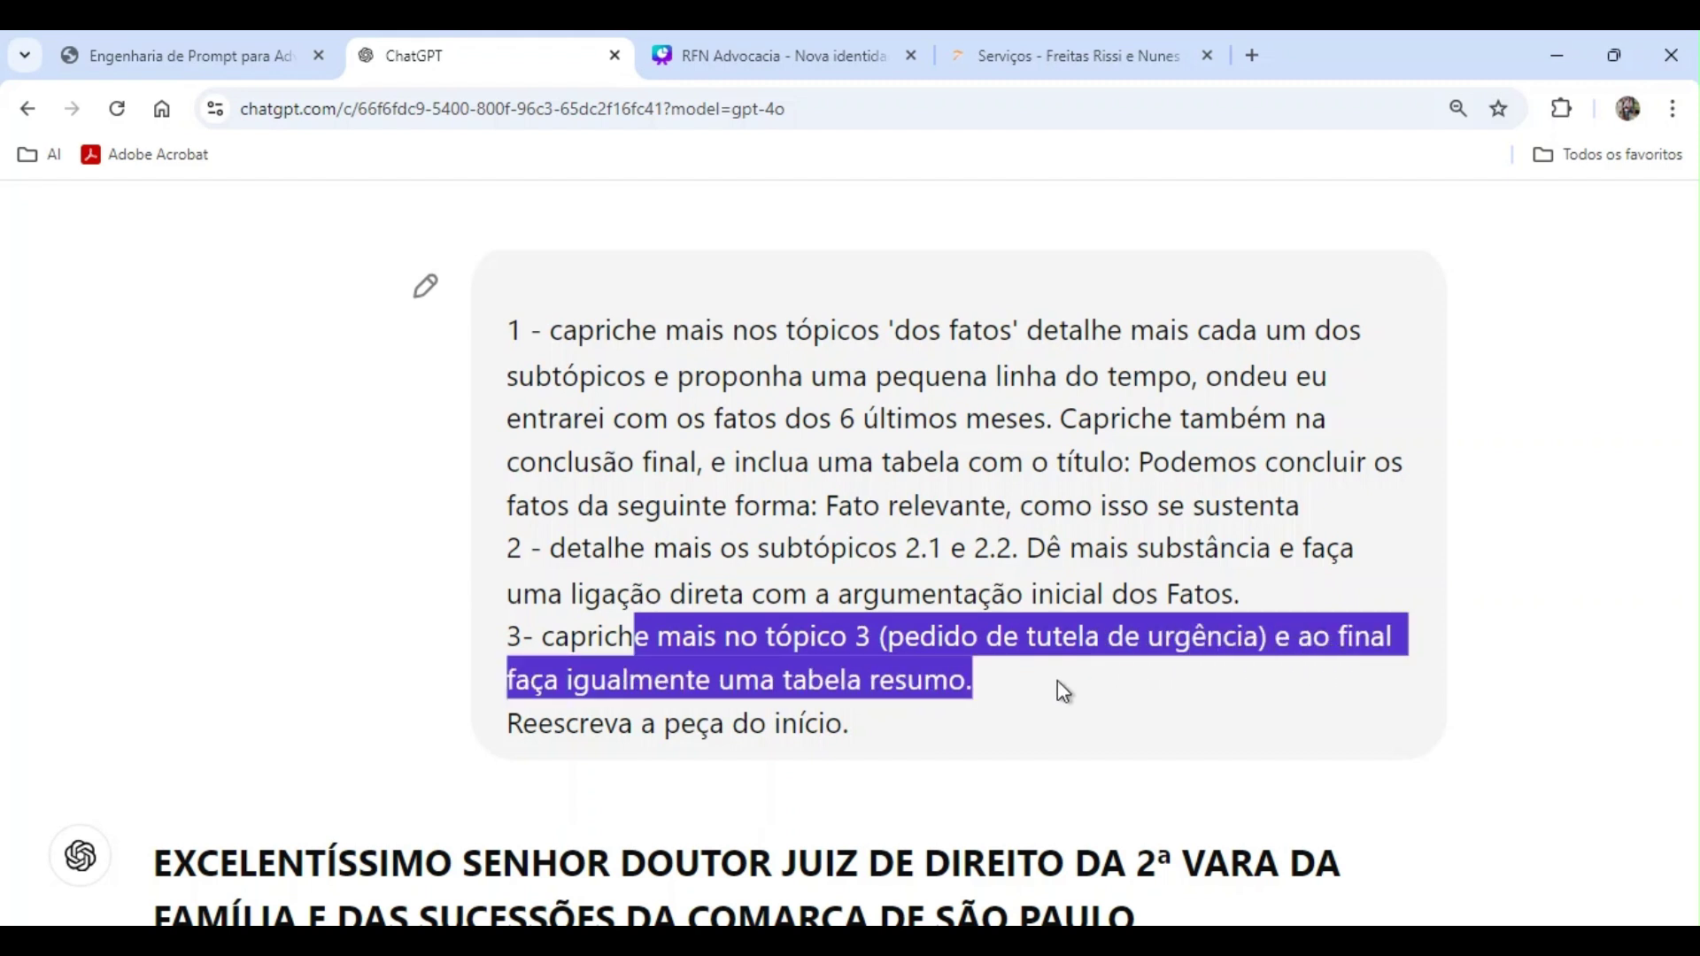
click(883, 721)
drag(861, 722, 503, 312)
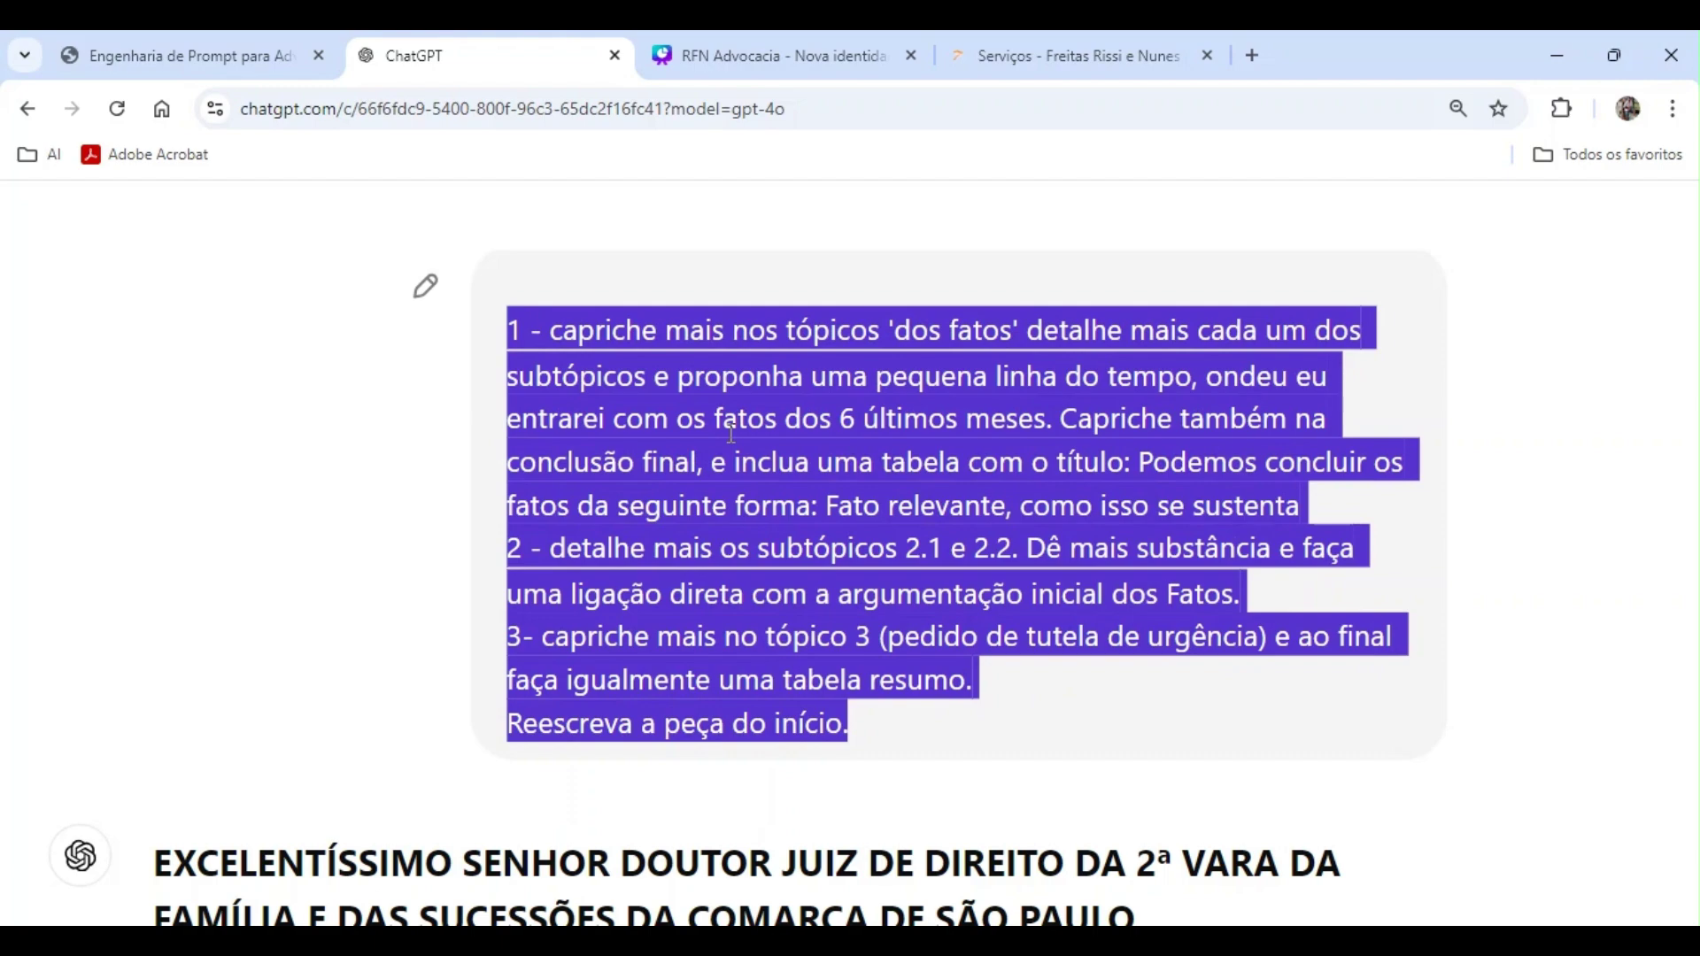
- Read the rewritten petition up to "1.1 Interferência nas Comunicações" and find the "favor recomeçar" prompt with the answer after it
scroll(732, 433, down, 10)
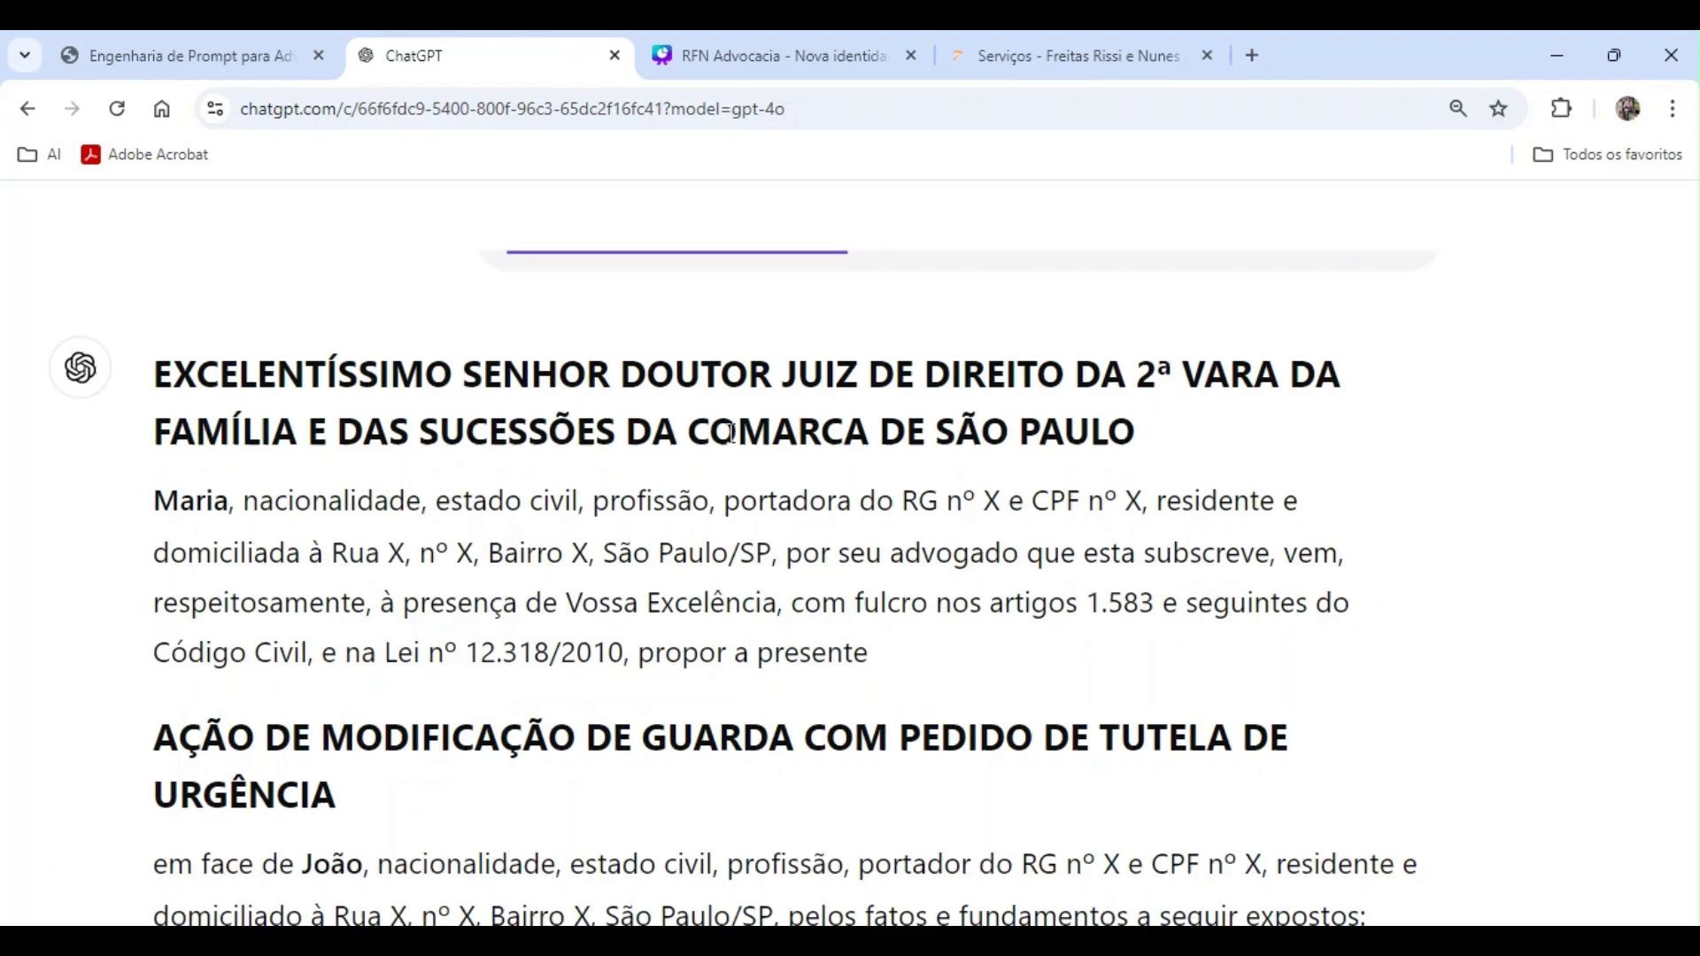
scroll(735, 446, down, 8)
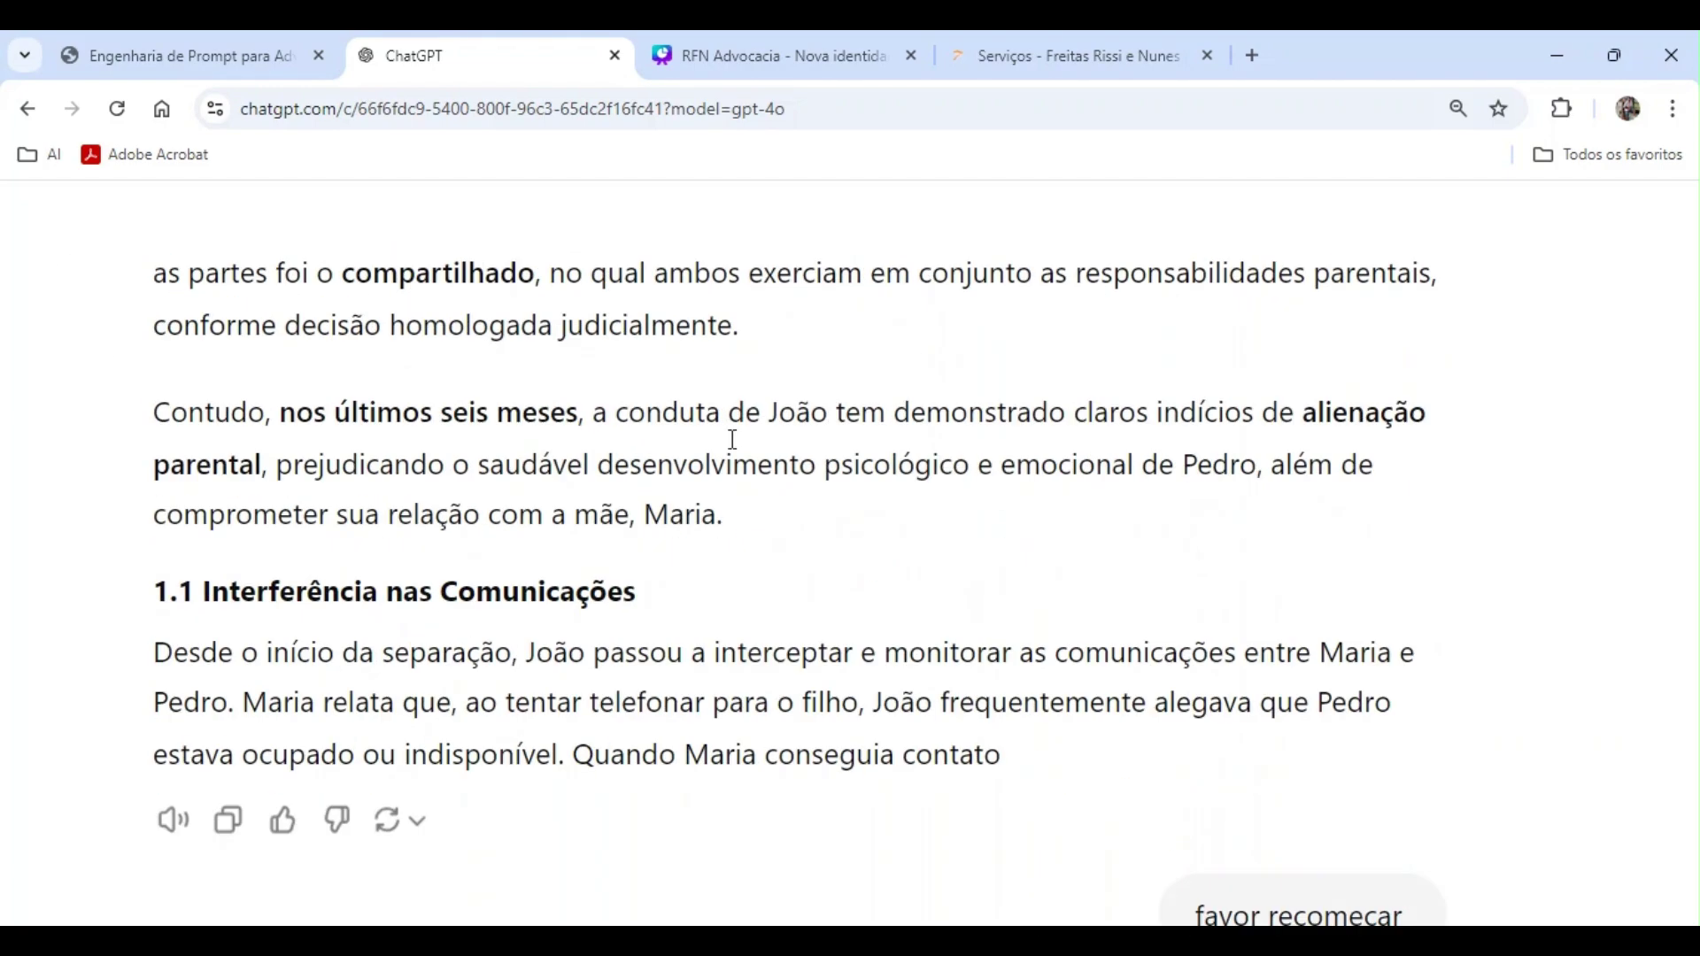
scroll(732, 448, down, 2)
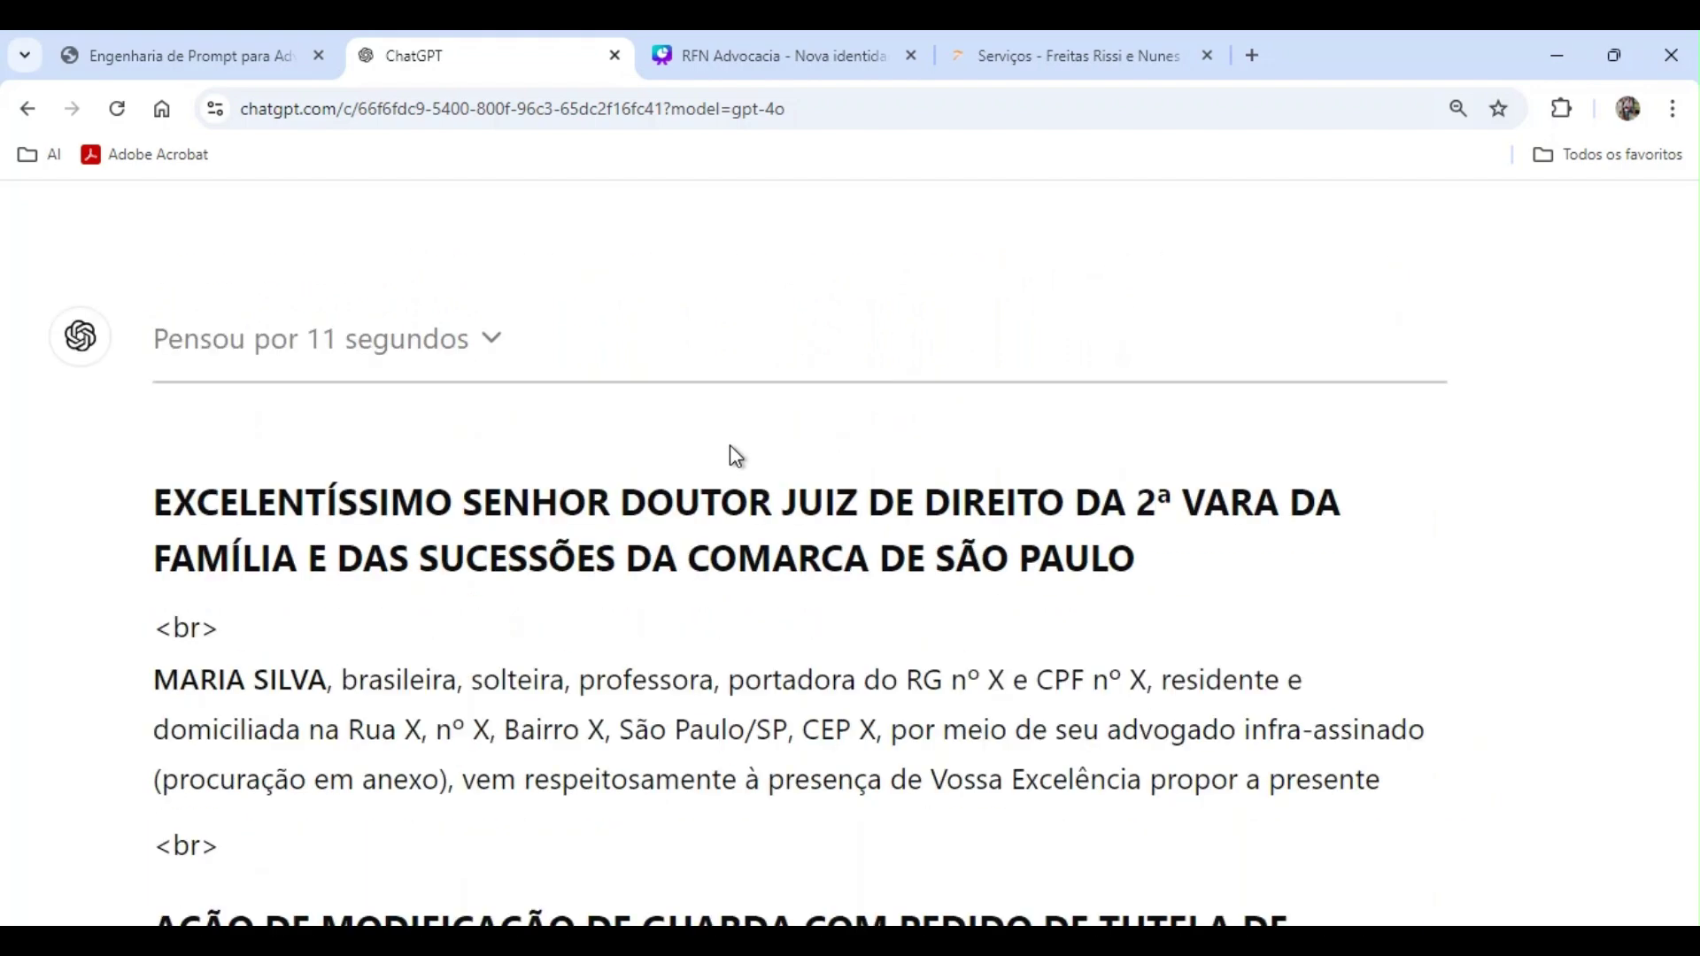
scroll(731, 454, up, 5)
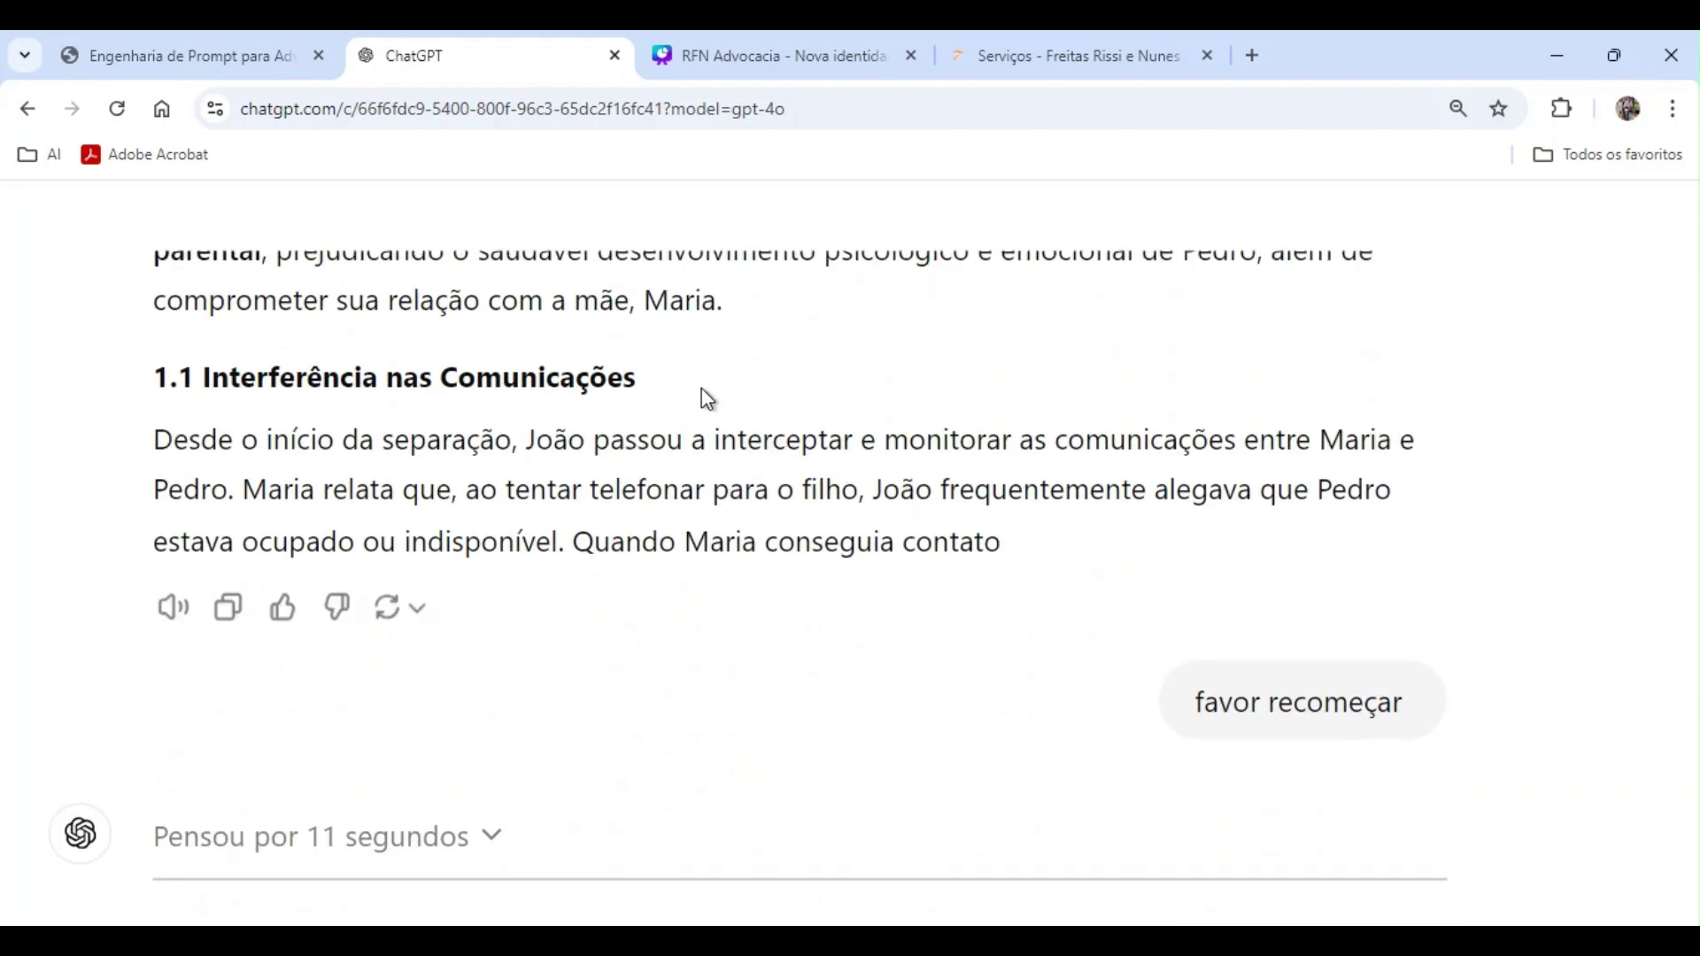
- Go back through the earlier petition drafts and outlines to the conversation's opening prompt and reduce the page zoom until the model selector shows
scroll(708, 399, up, 10)
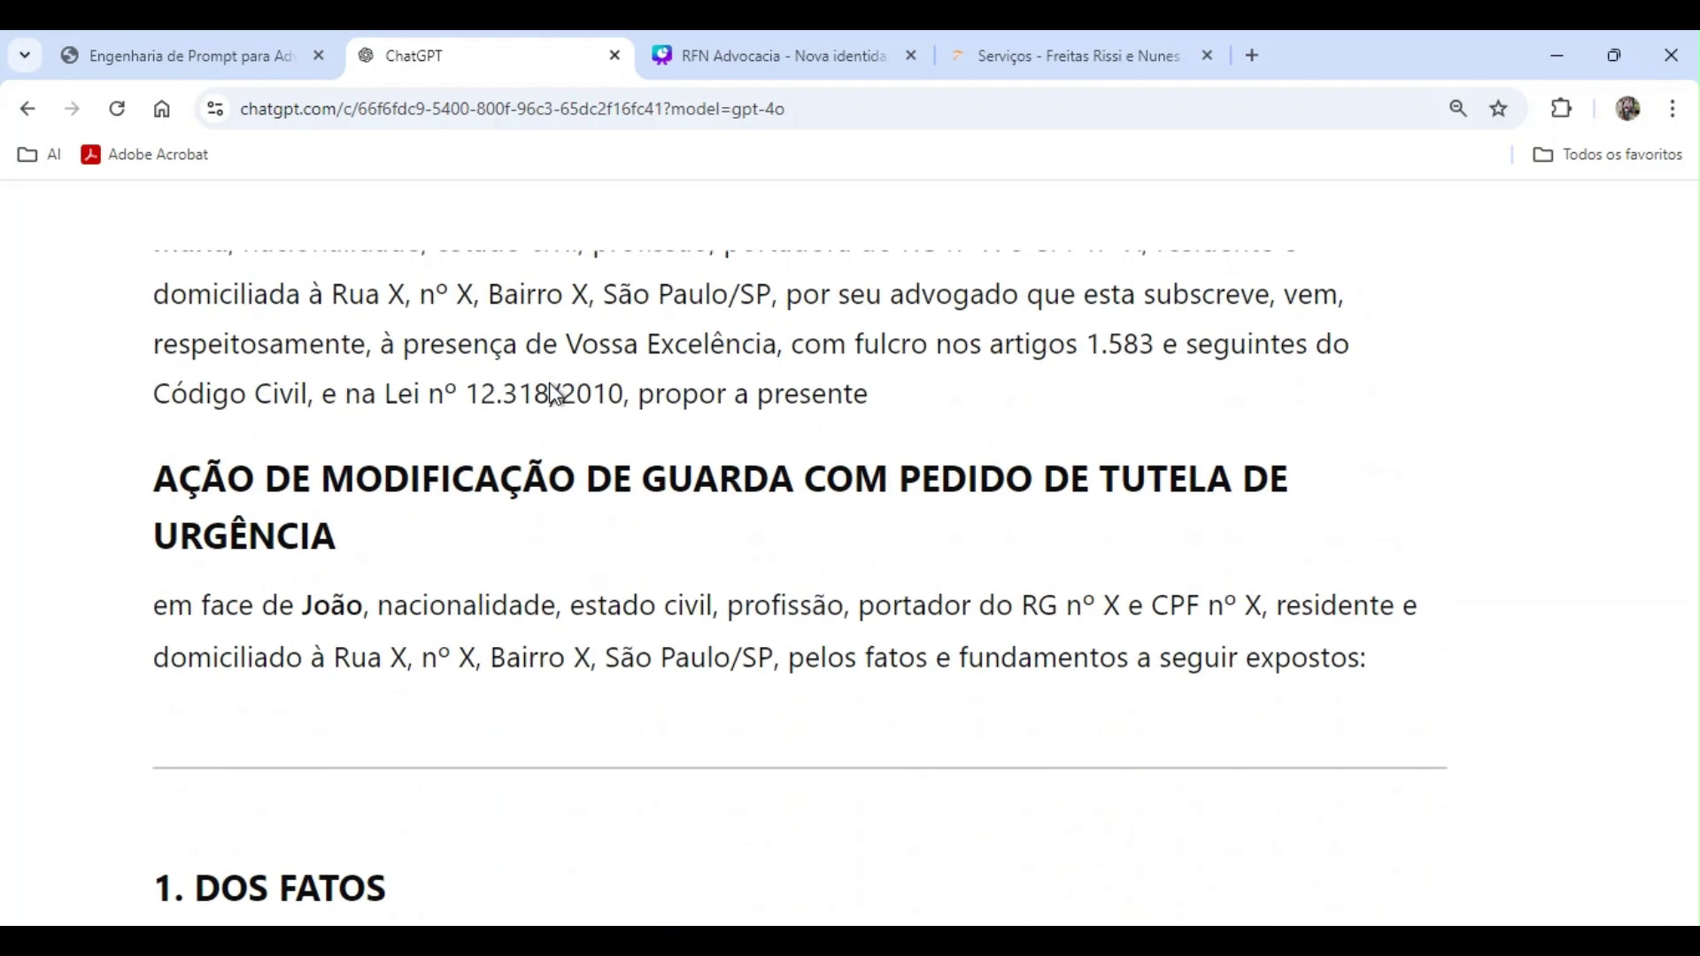
scroll(557, 394, down, 20)
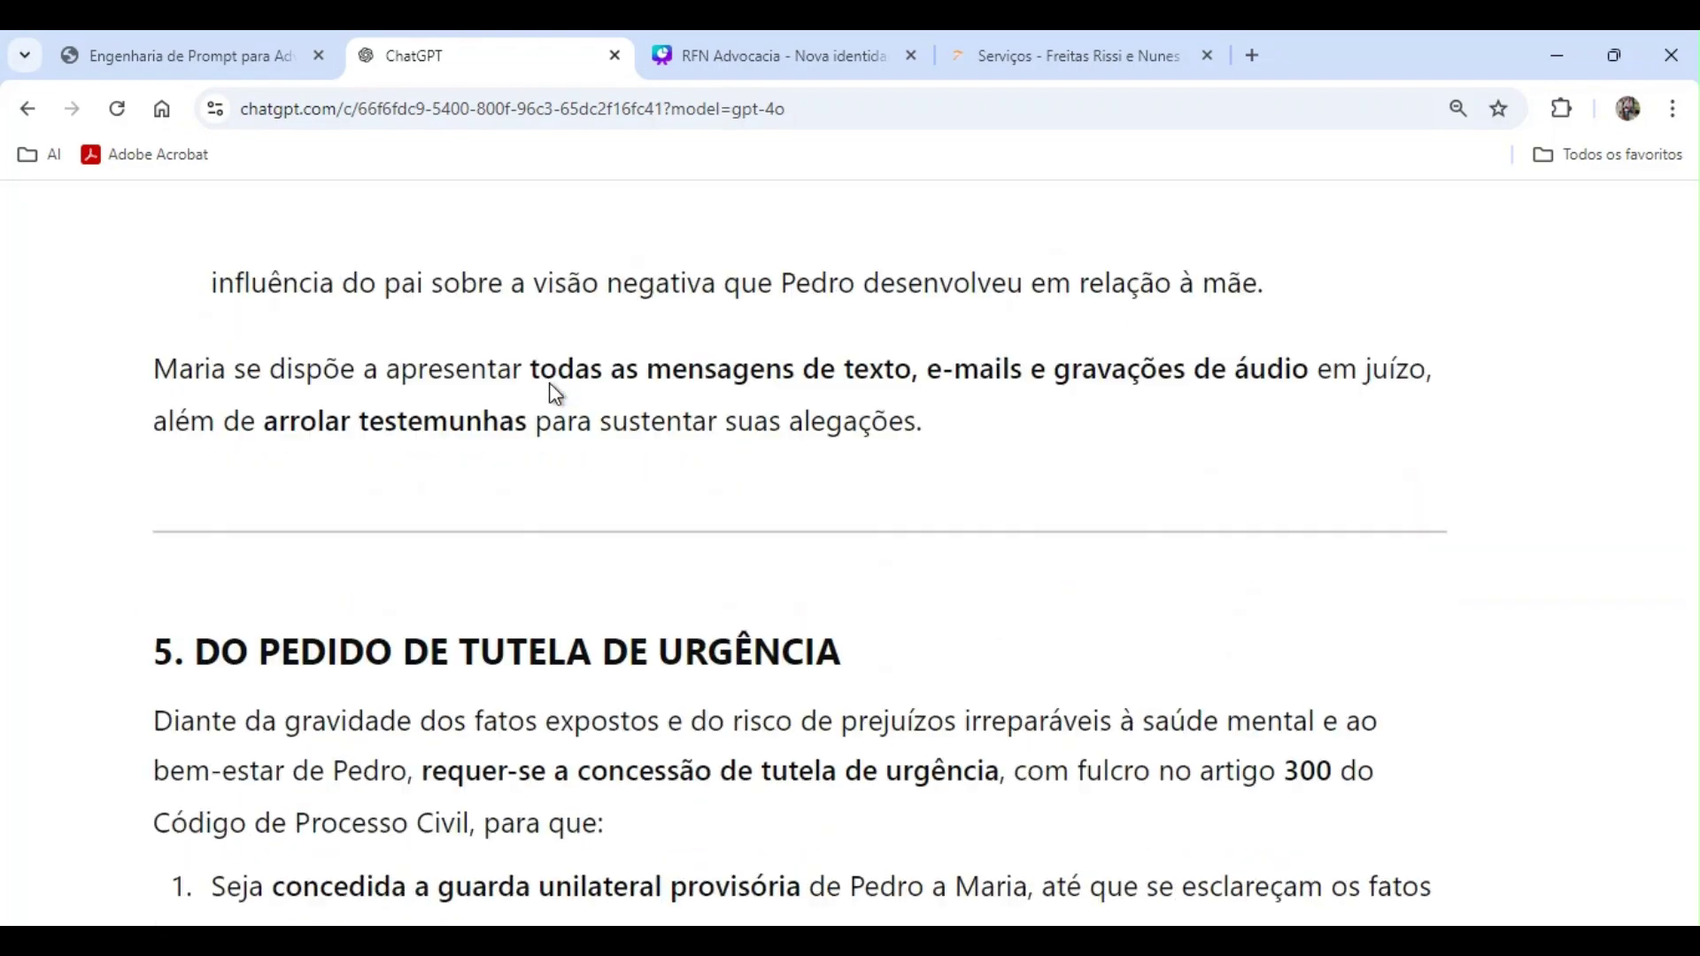
scroll(556, 394, up, 15)
scroll(556, 394, down, 20)
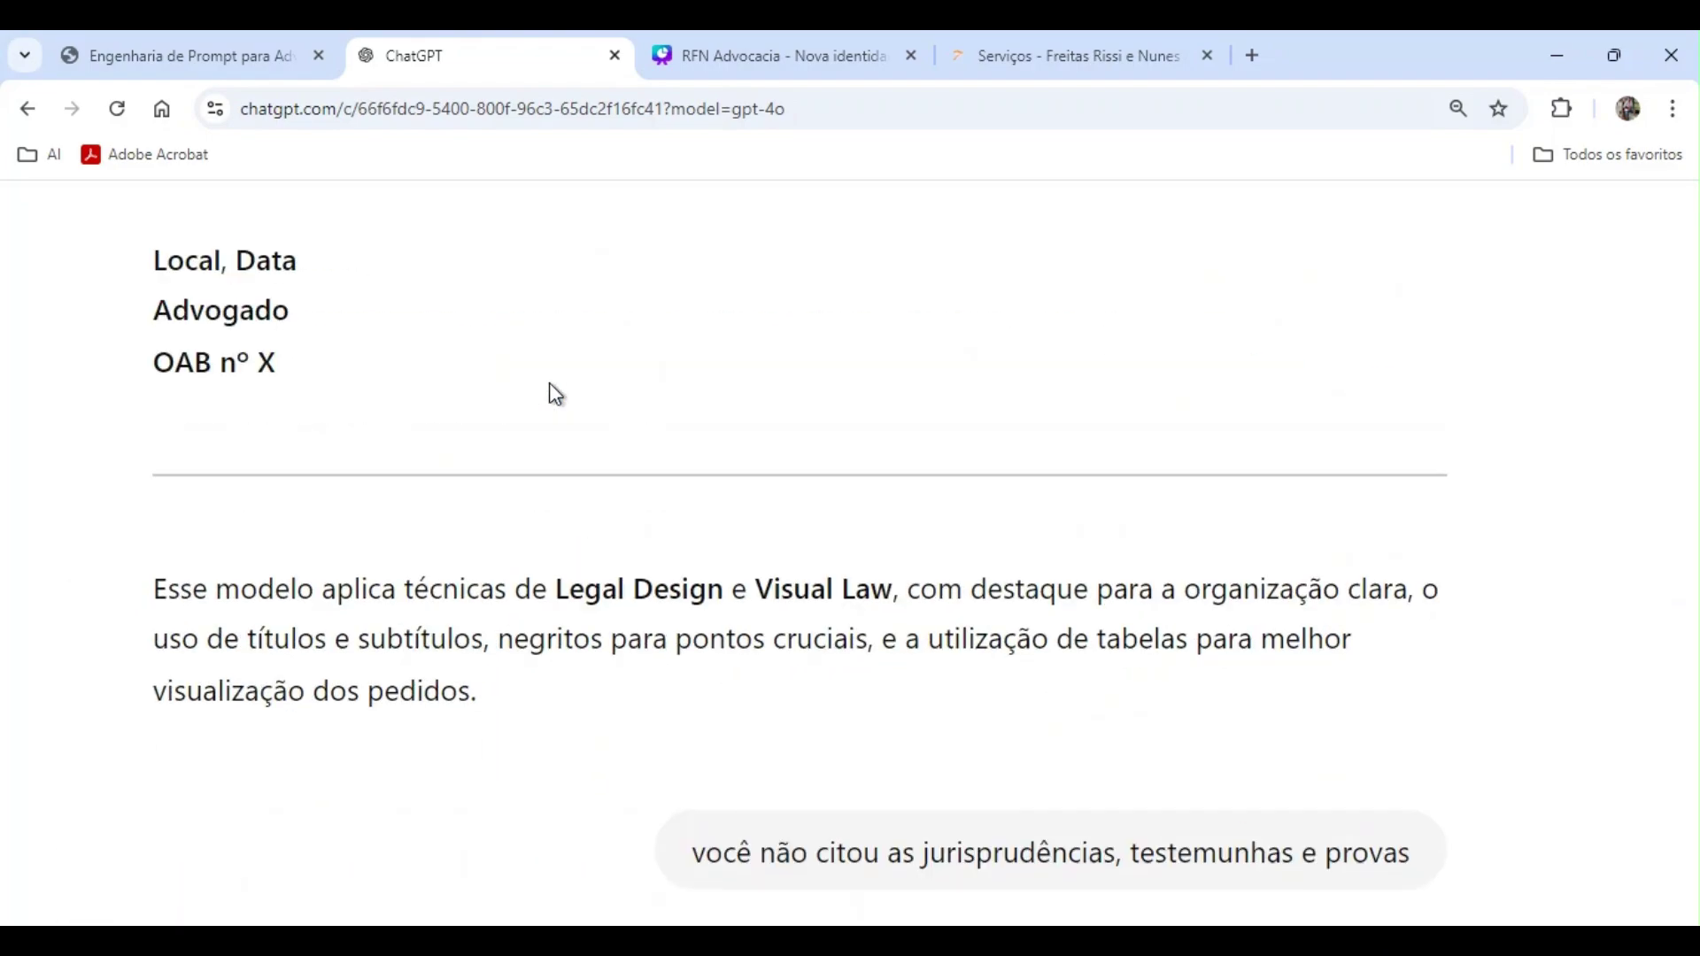
scroll(556, 394, up, 20)
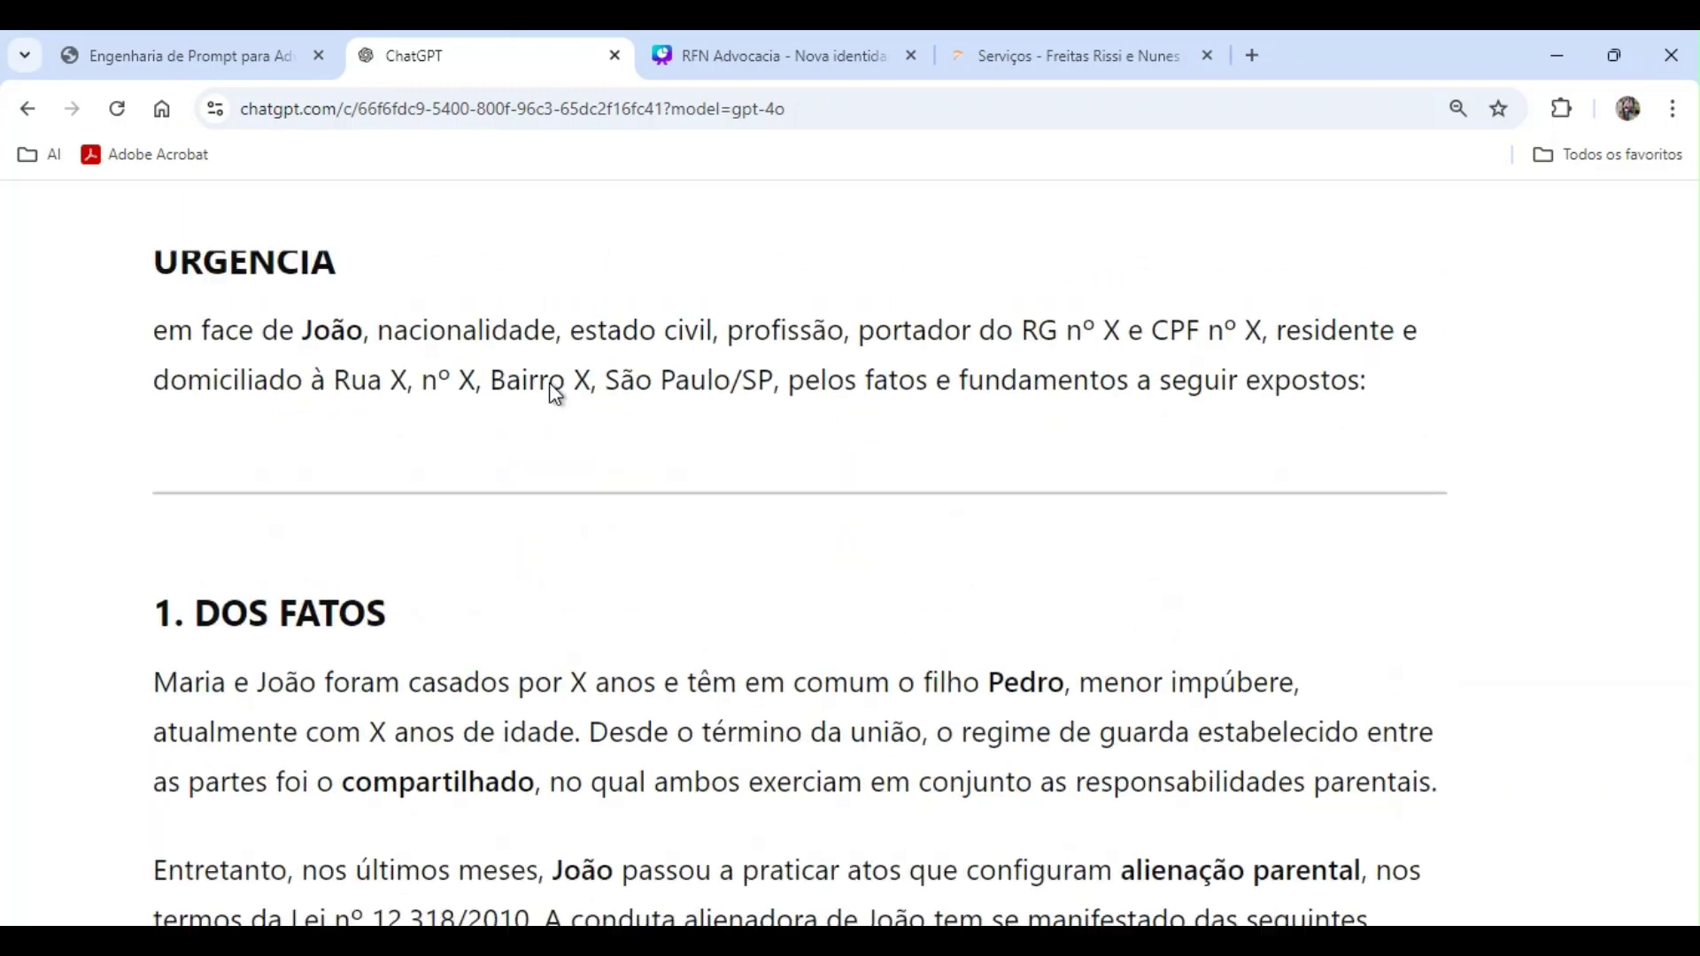
scroll(556, 394, up, 20)
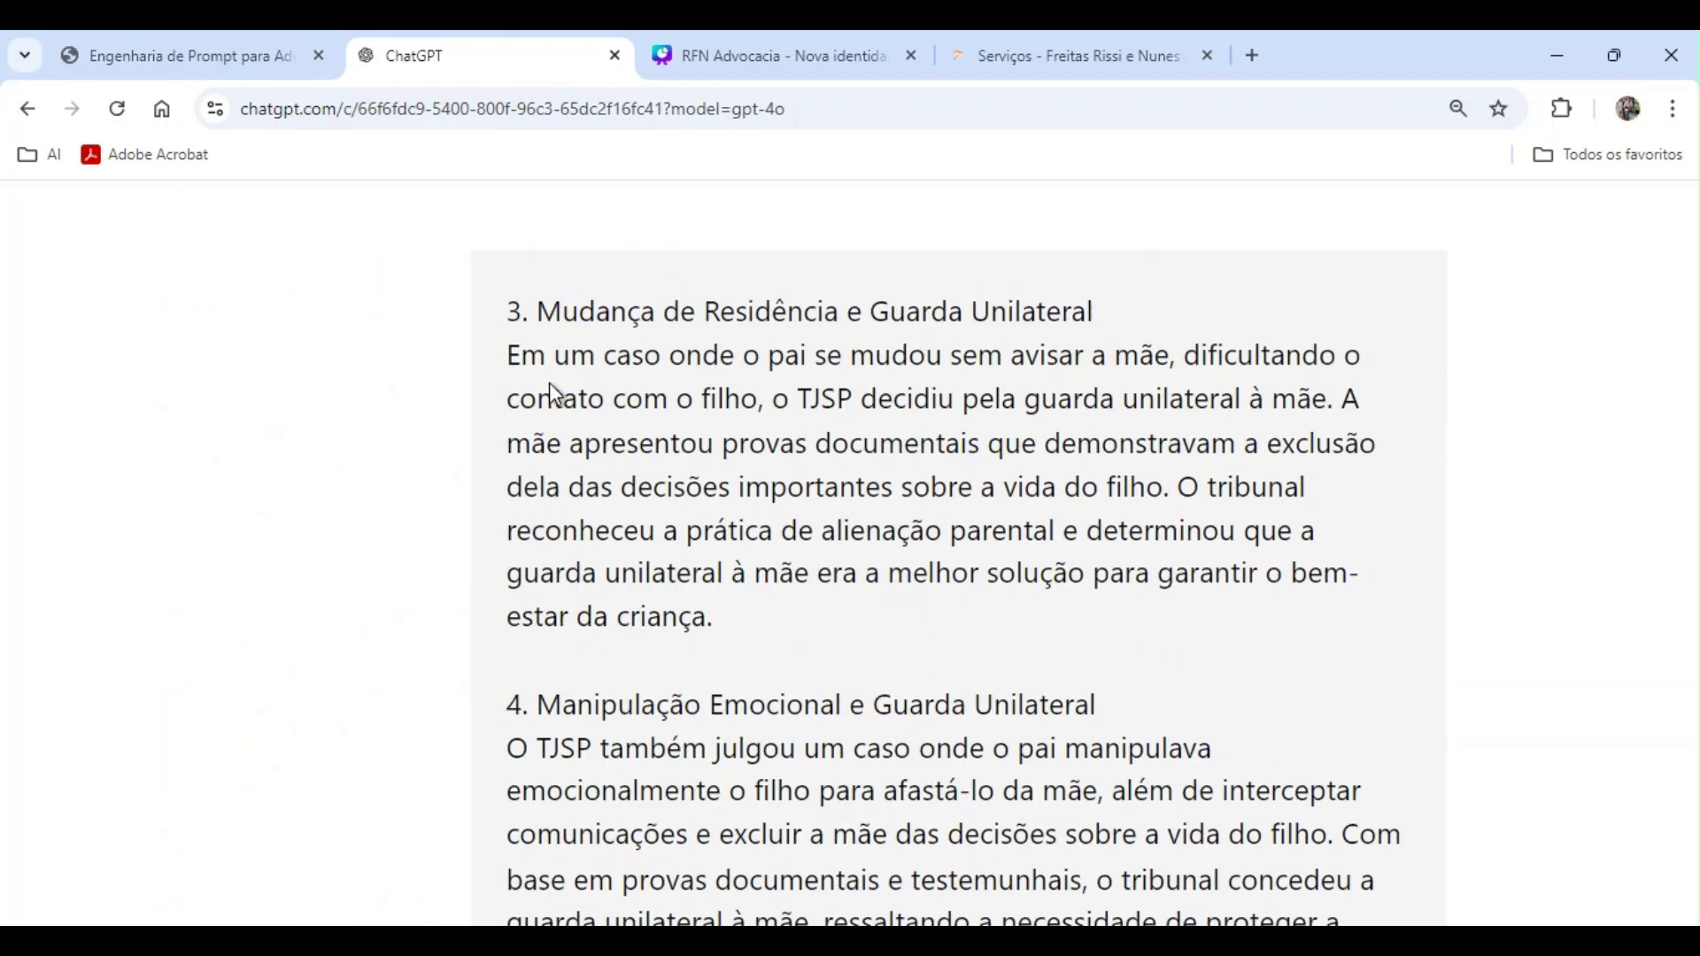
scroll(551, 392, up, 20)
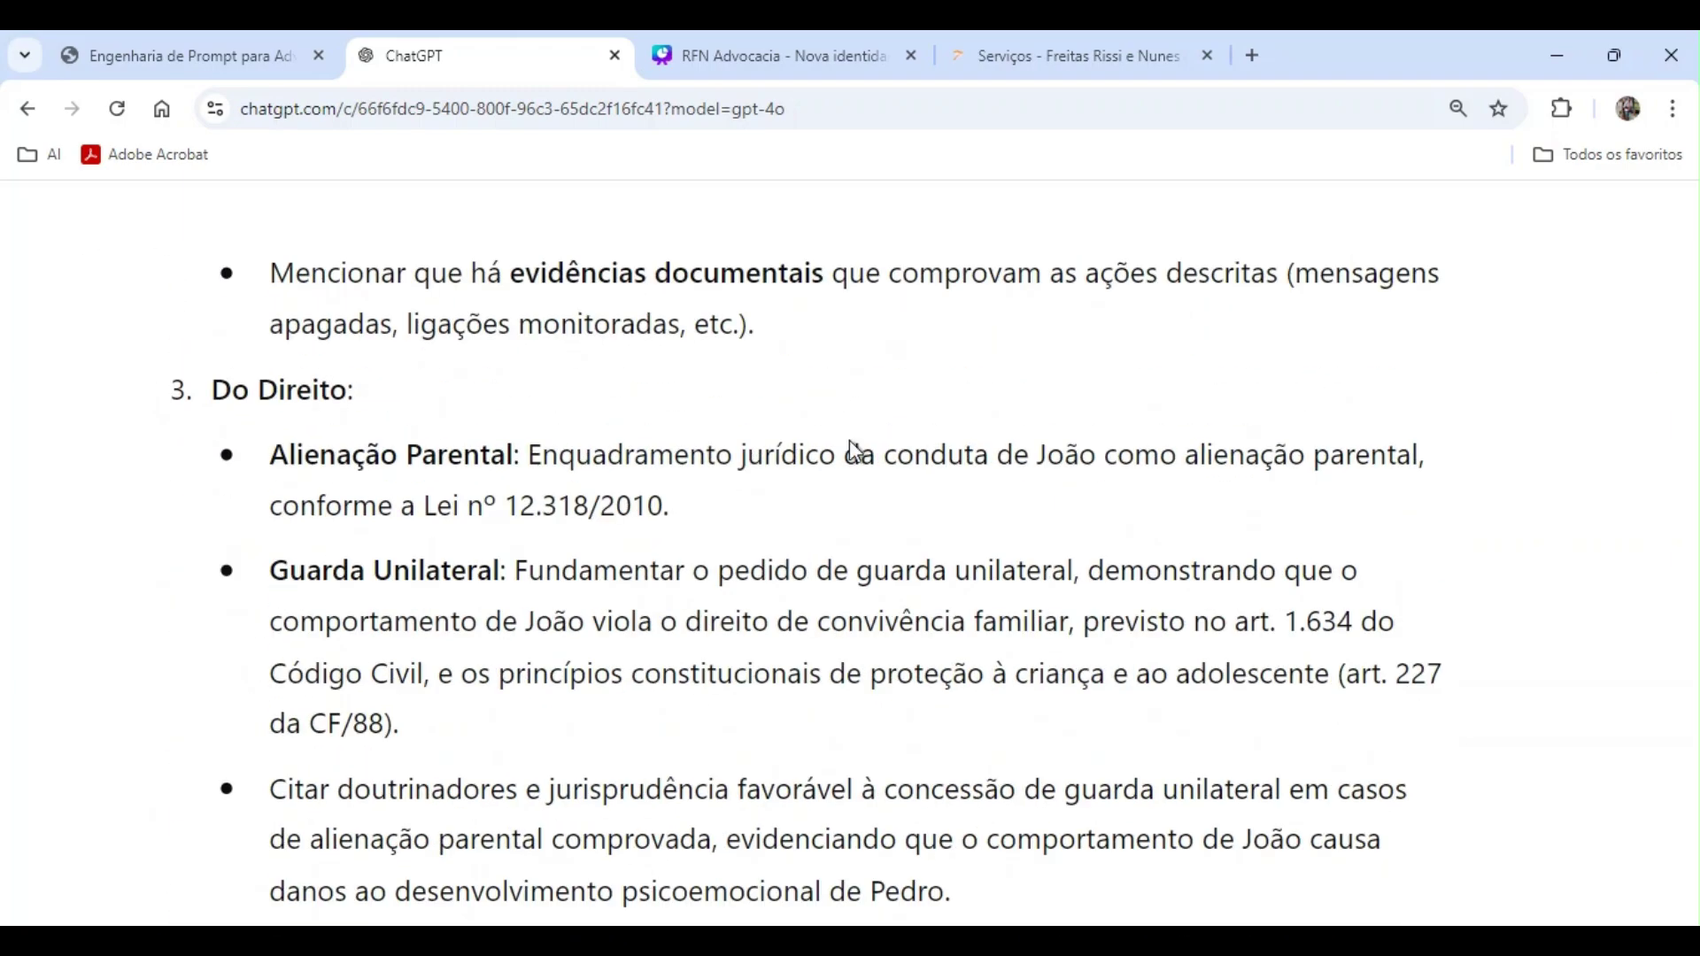
scroll(1386, 364, up, 20)
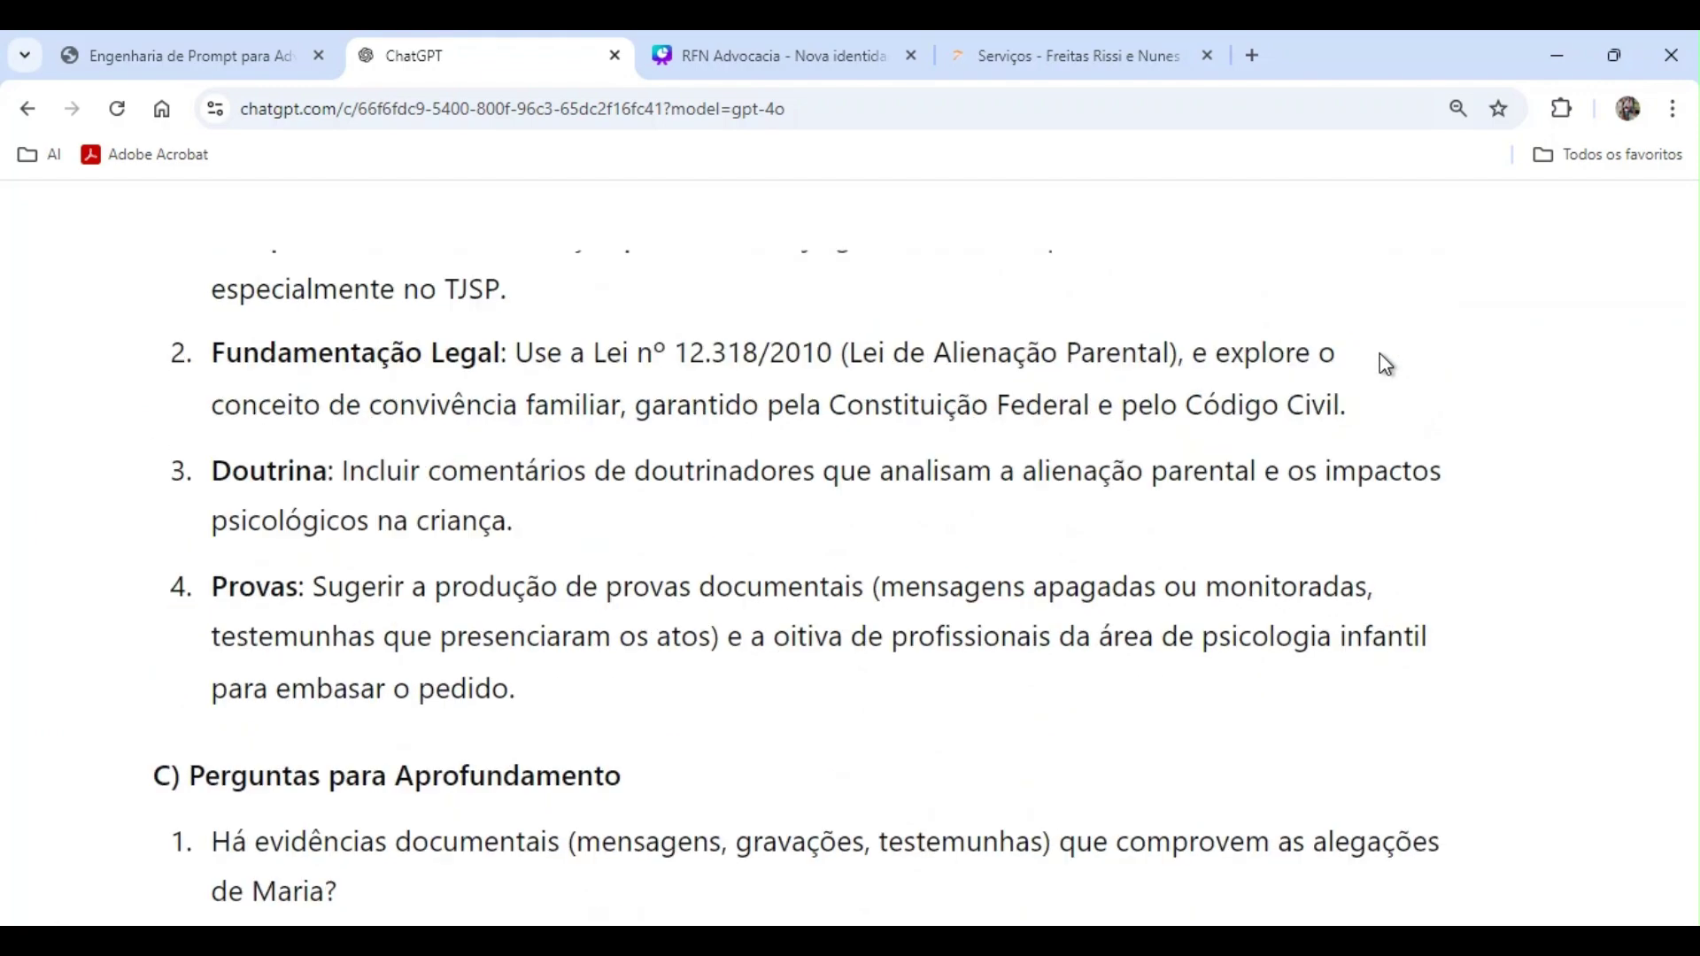
scroll(1380, 354, up, 20)
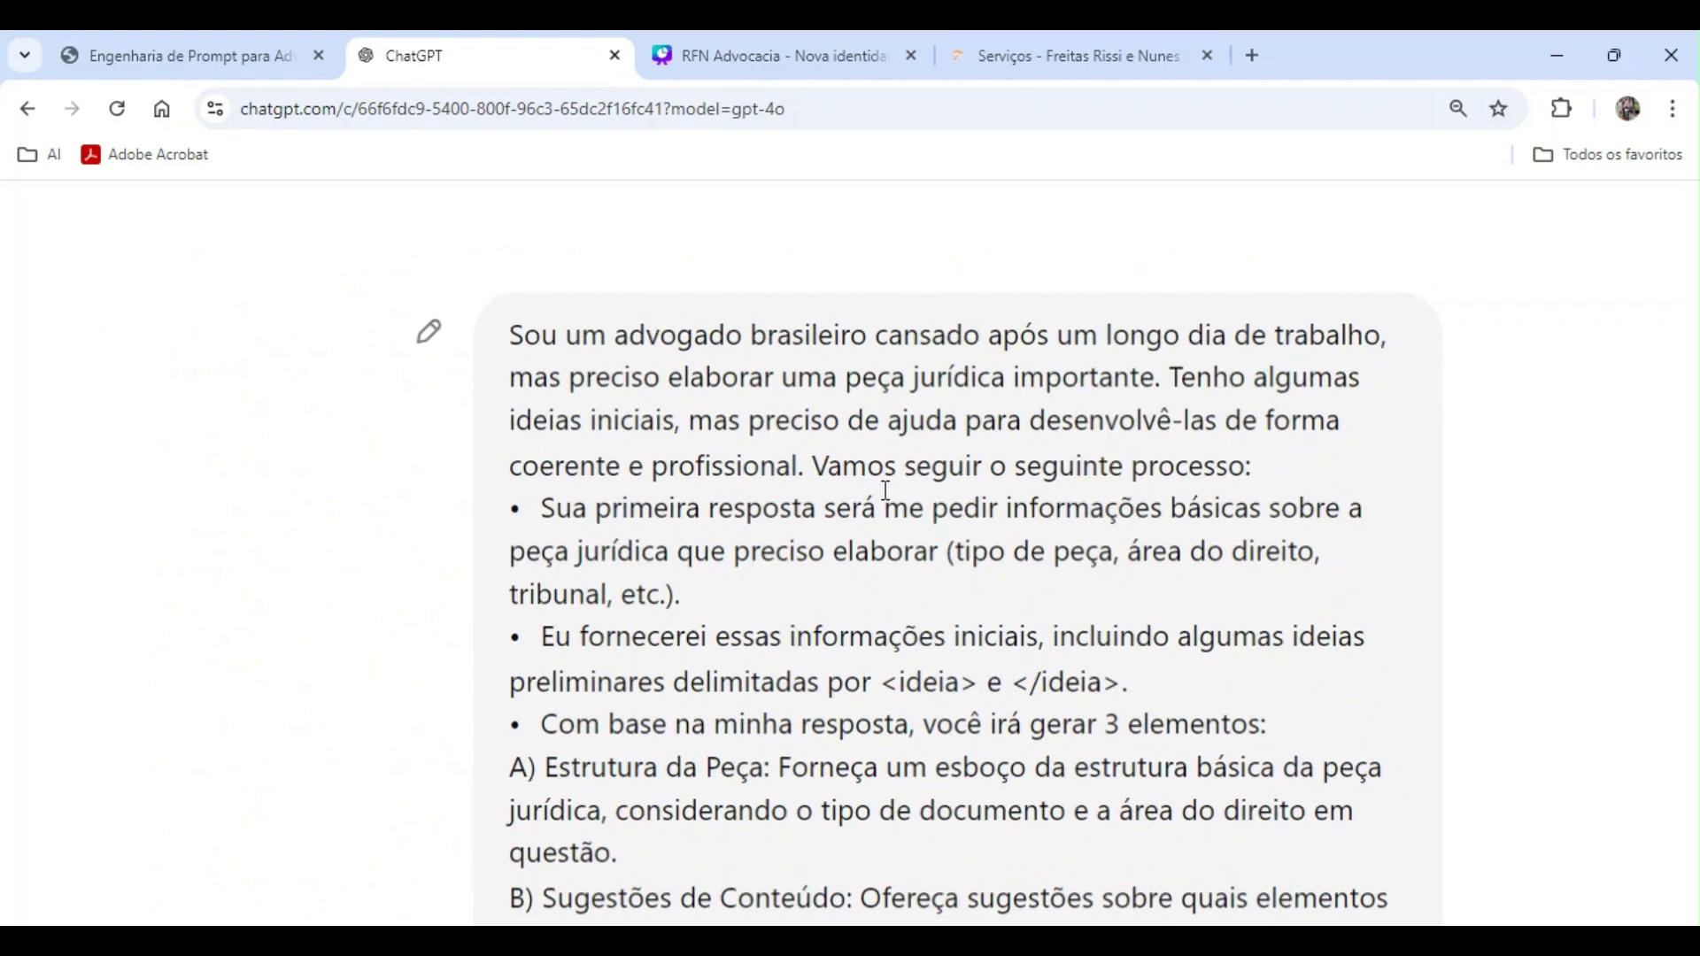
key(ctrl+minus)
key(ctrl+minus)
key(ctrl+minus)
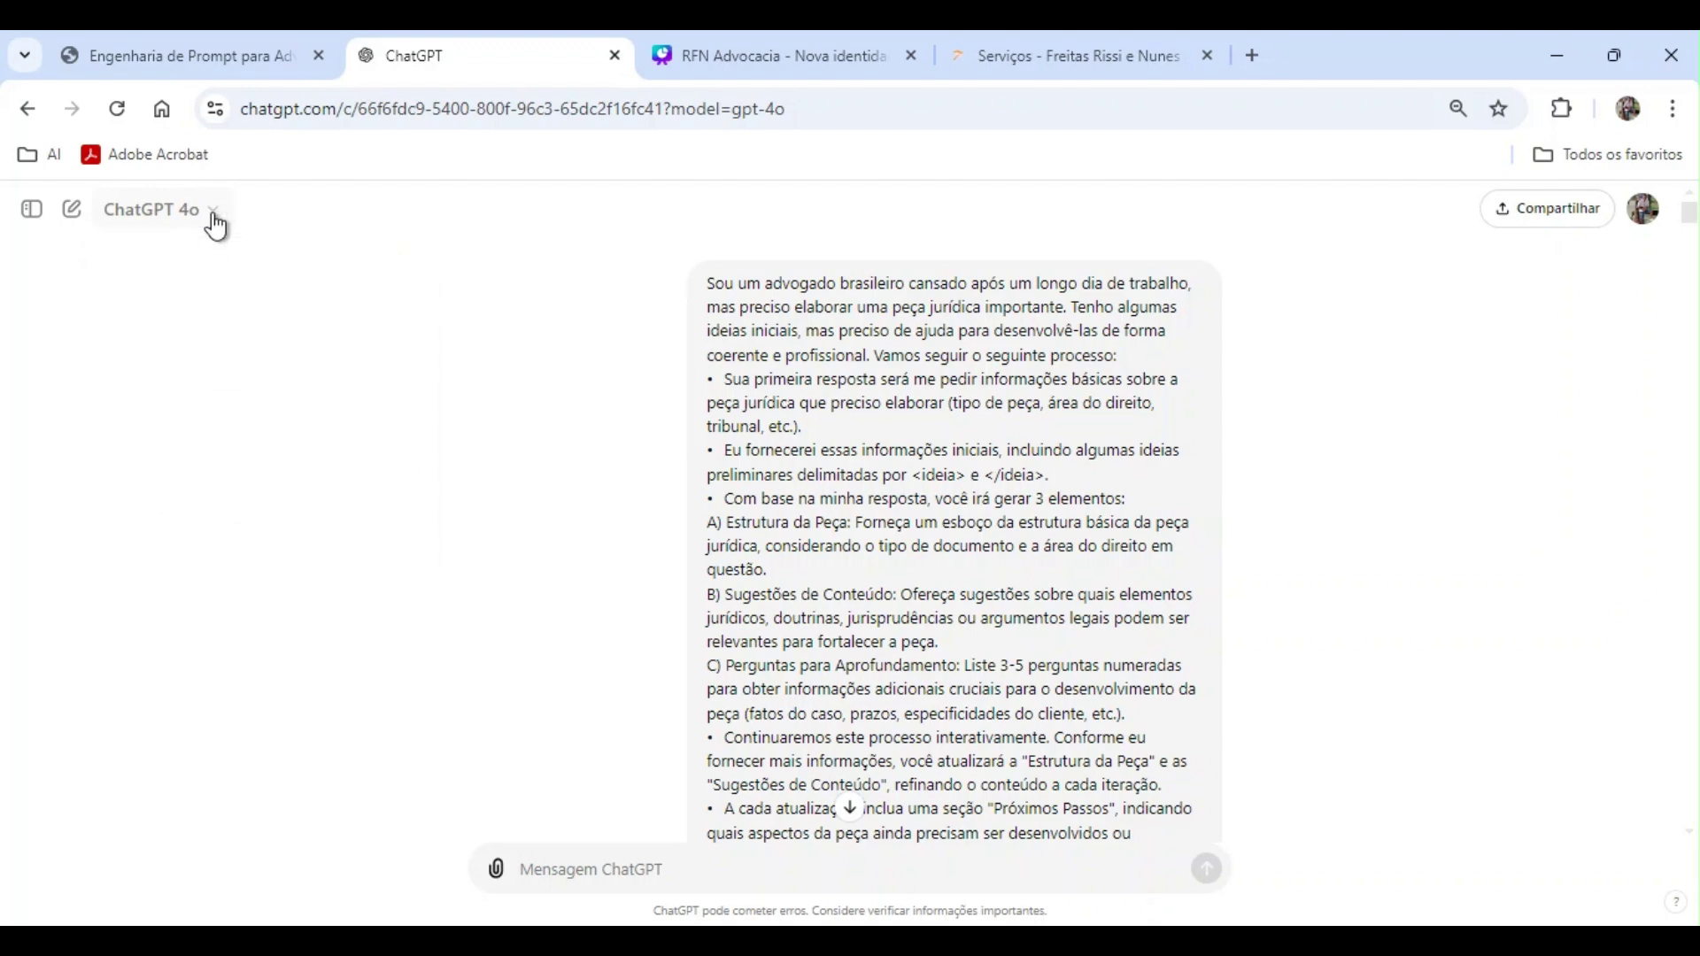
- Review the opening prompt, the case details with the mother's account, the TJSP case law prompt and the updated outline through "4. Dos Pedidos"
scroll(681, 446, up, 5)
scroll(681, 446, right, 3)
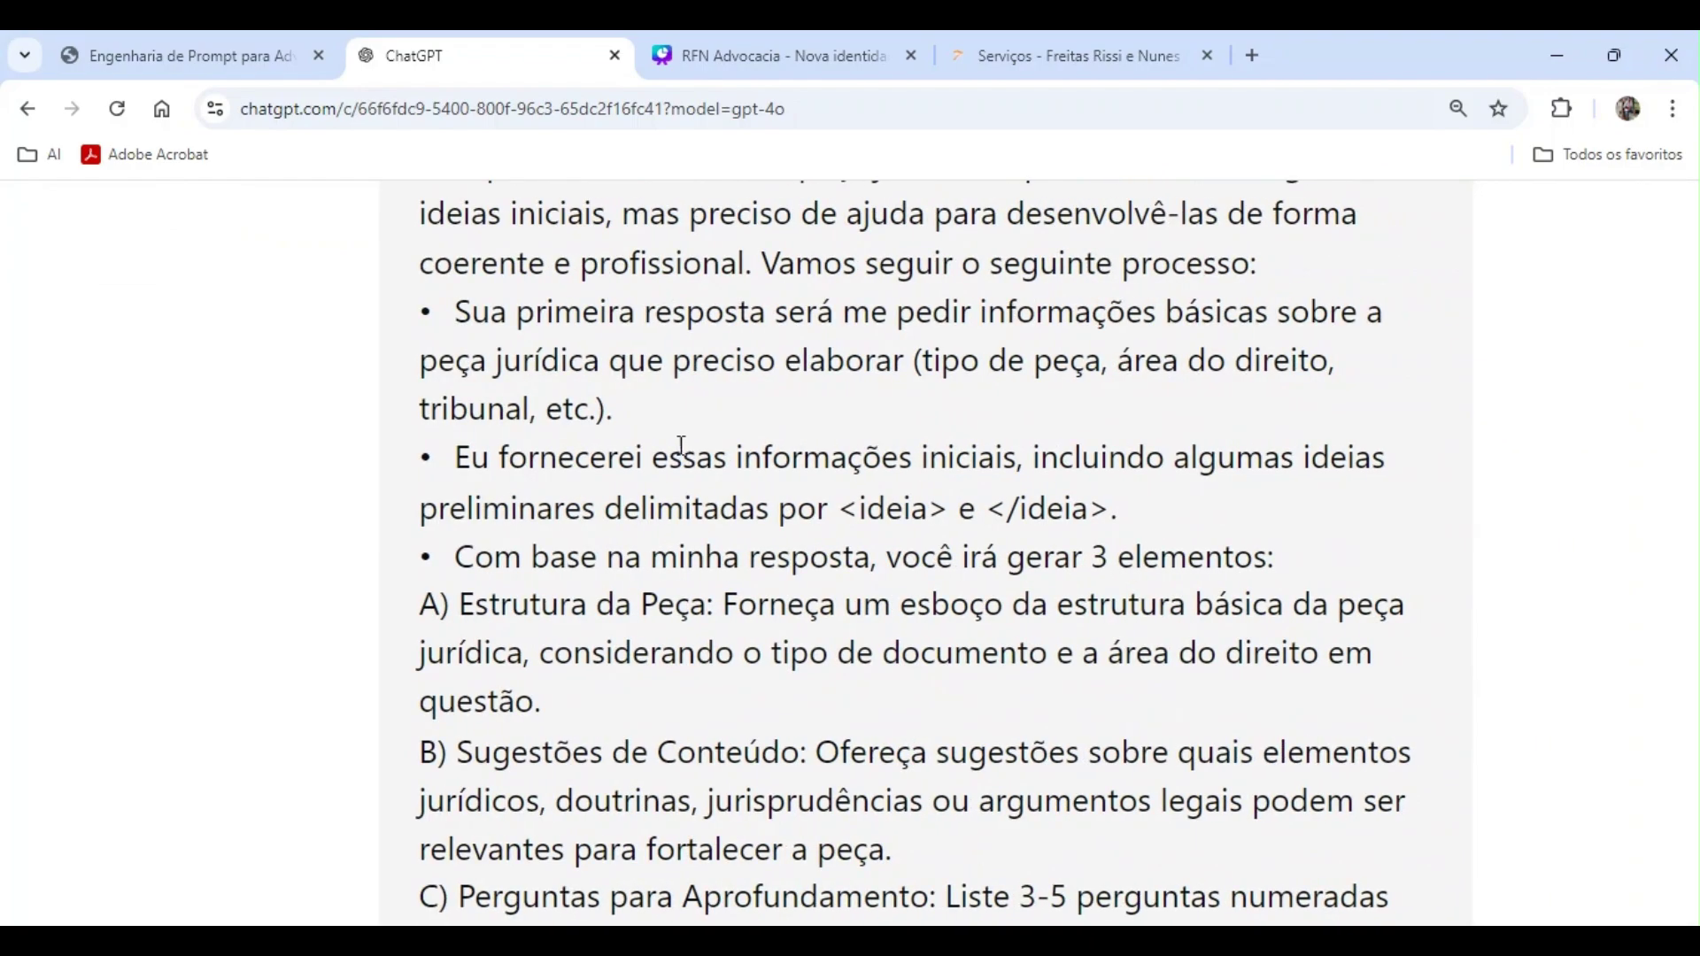
scroll(682, 446, down, 9)
scroll(682, 446, down, 15)
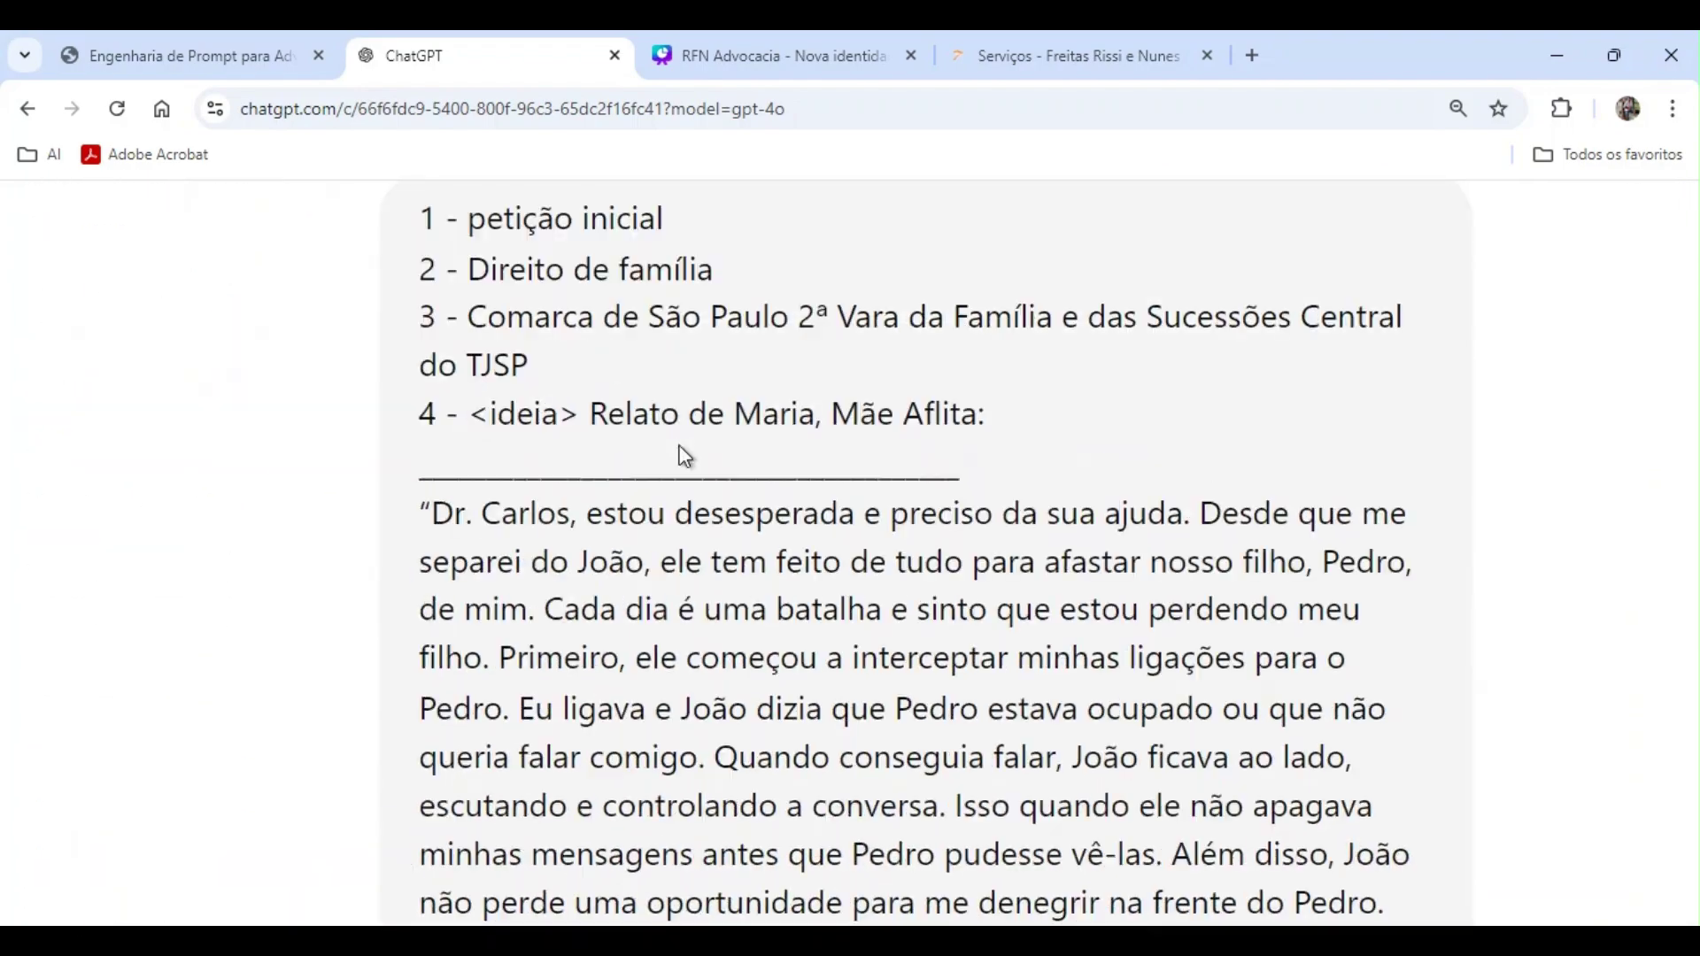
scroll(682, 445, down, 20)
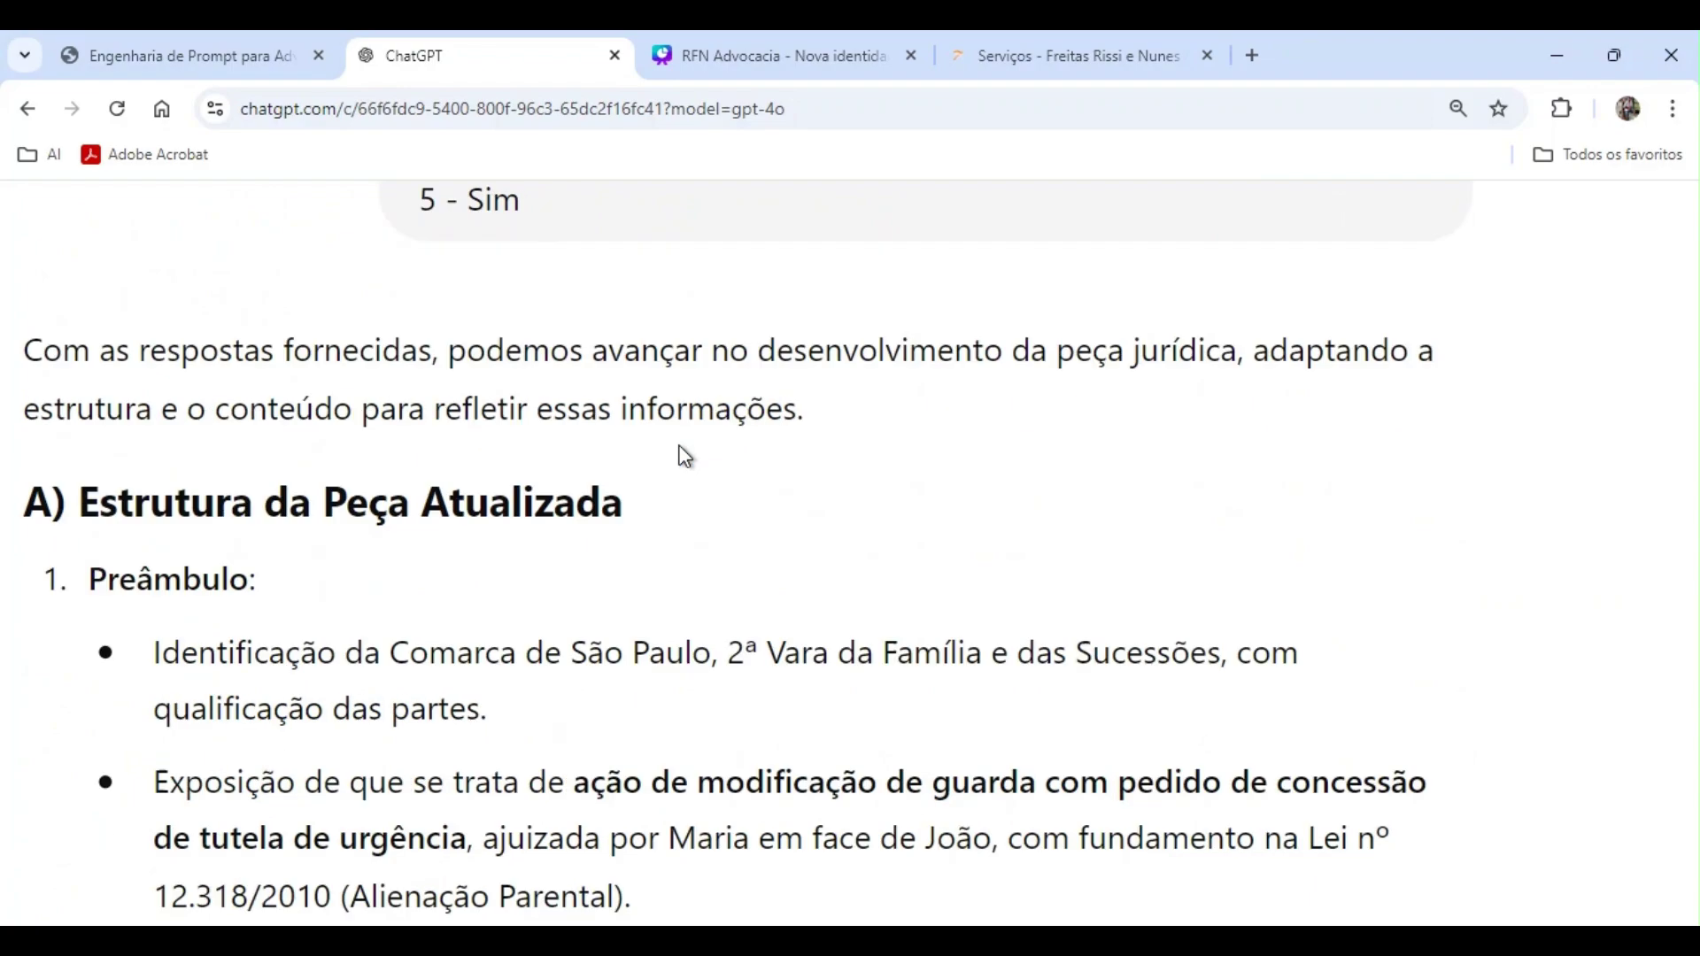
scroll(682, 445, down, 20)
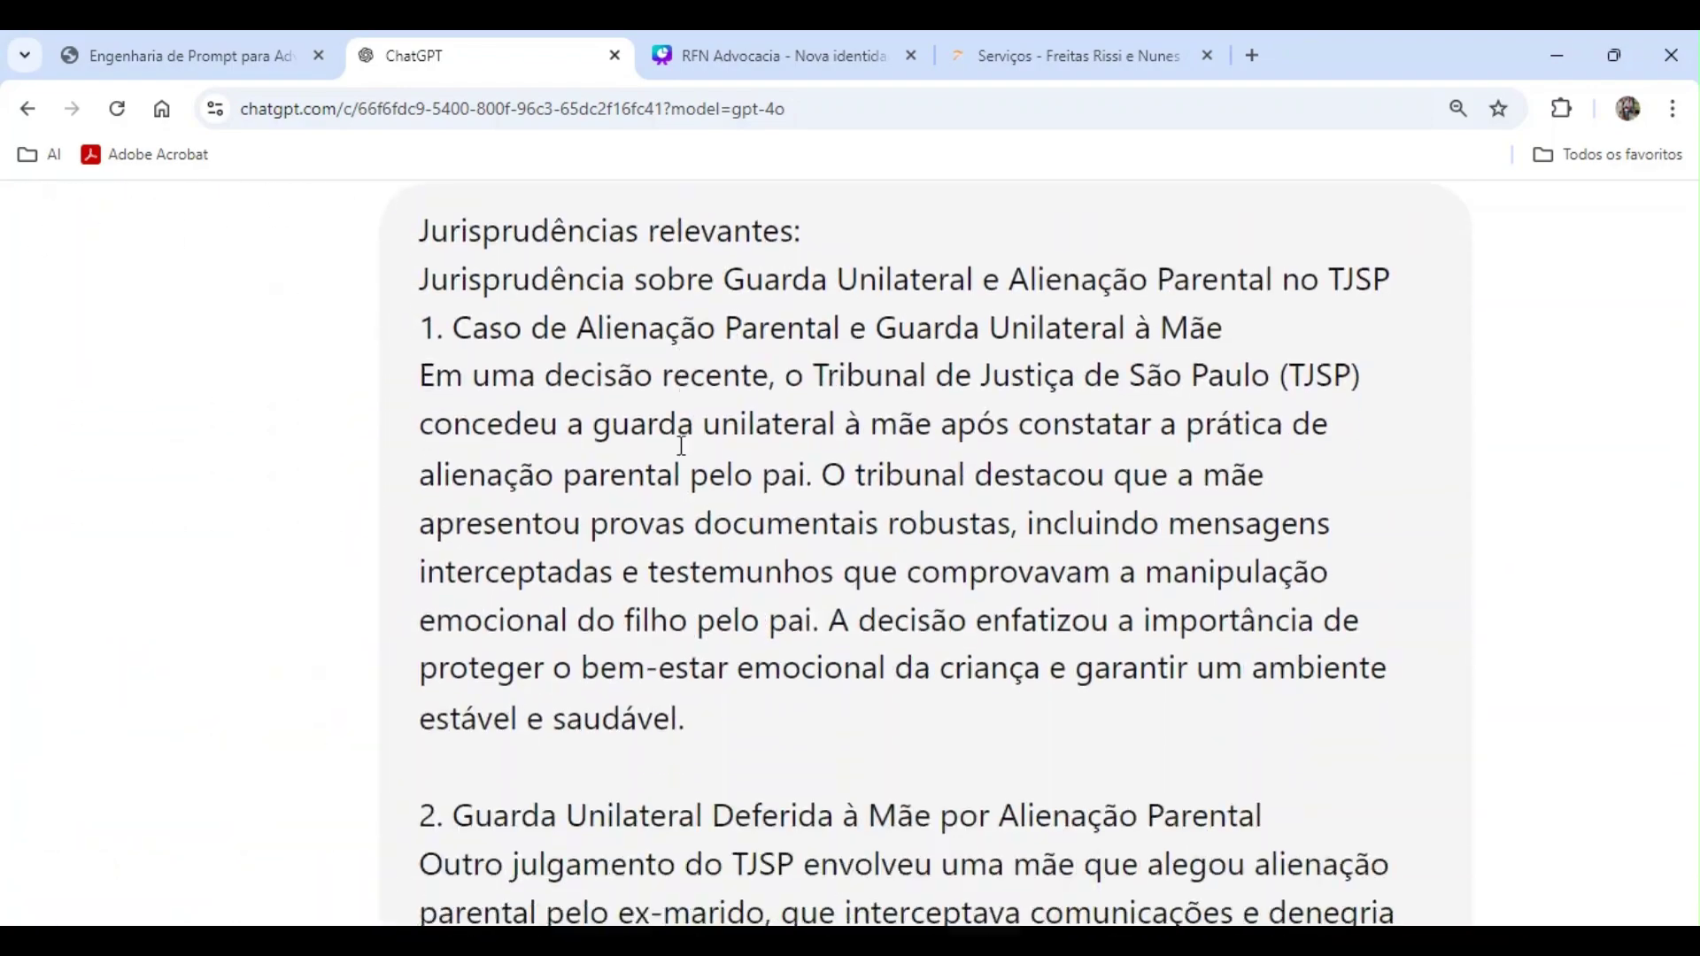
scroll(682, 445, down, 20)
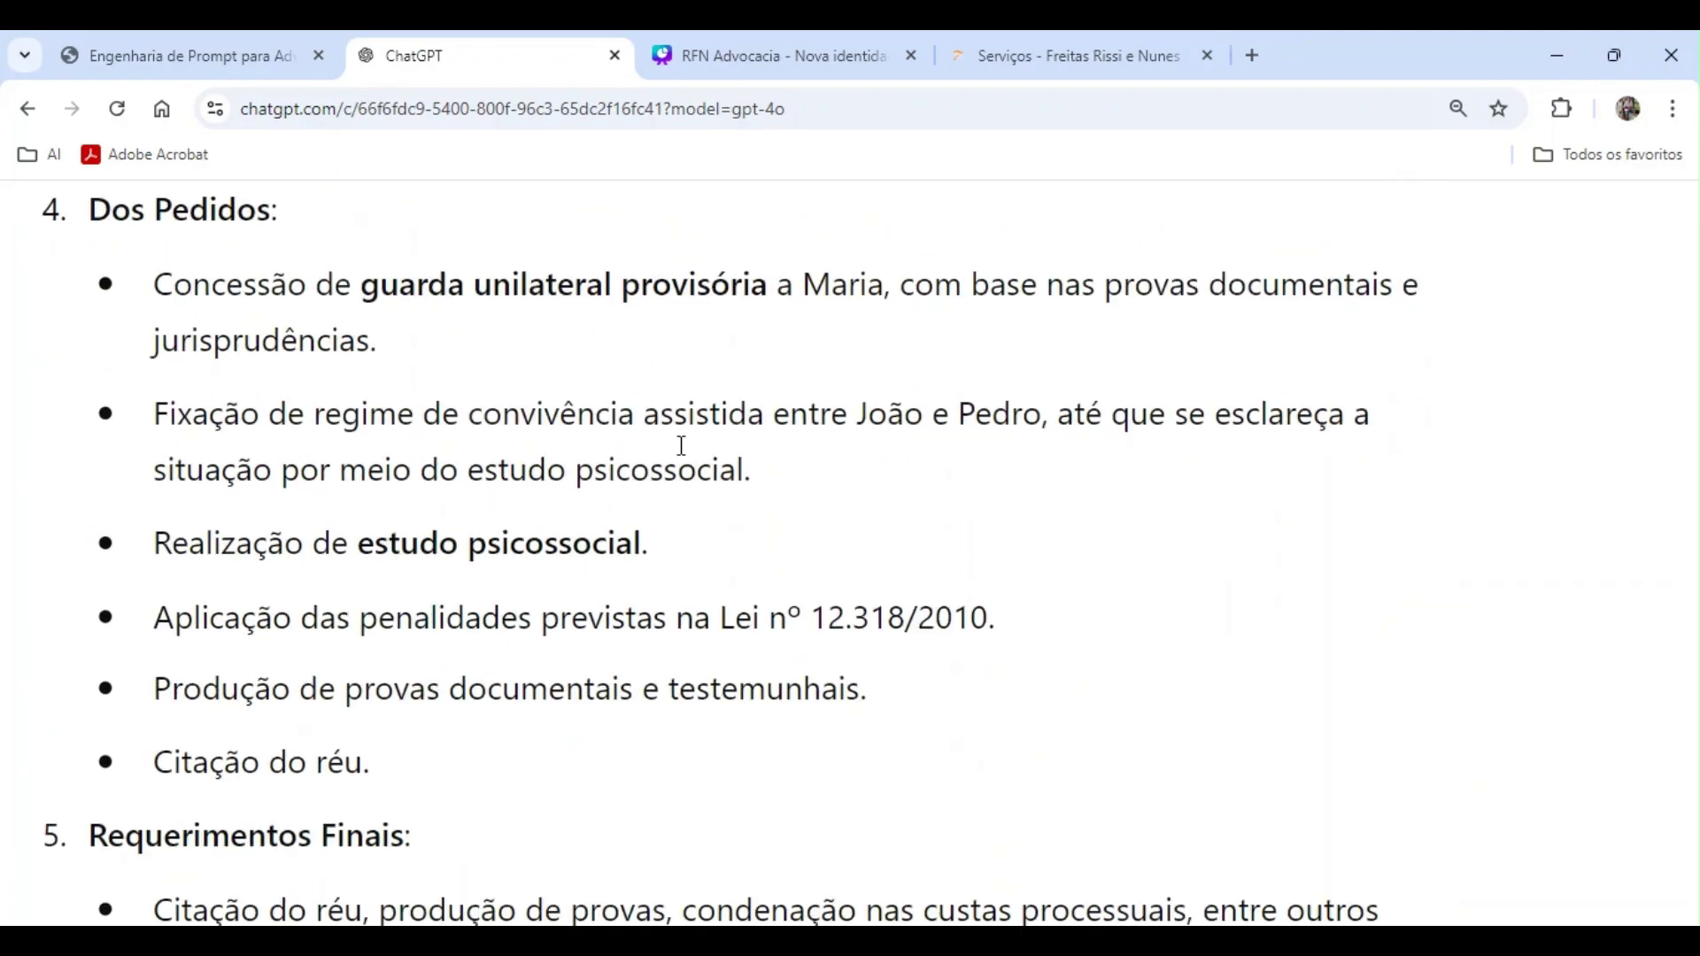
- Review the first full petition, the "você não citou as jurisprudências, testemunhas e provas" prompt and the revised version, ending at the three-item refinement prompt
scroll(682, 445, down, 20)
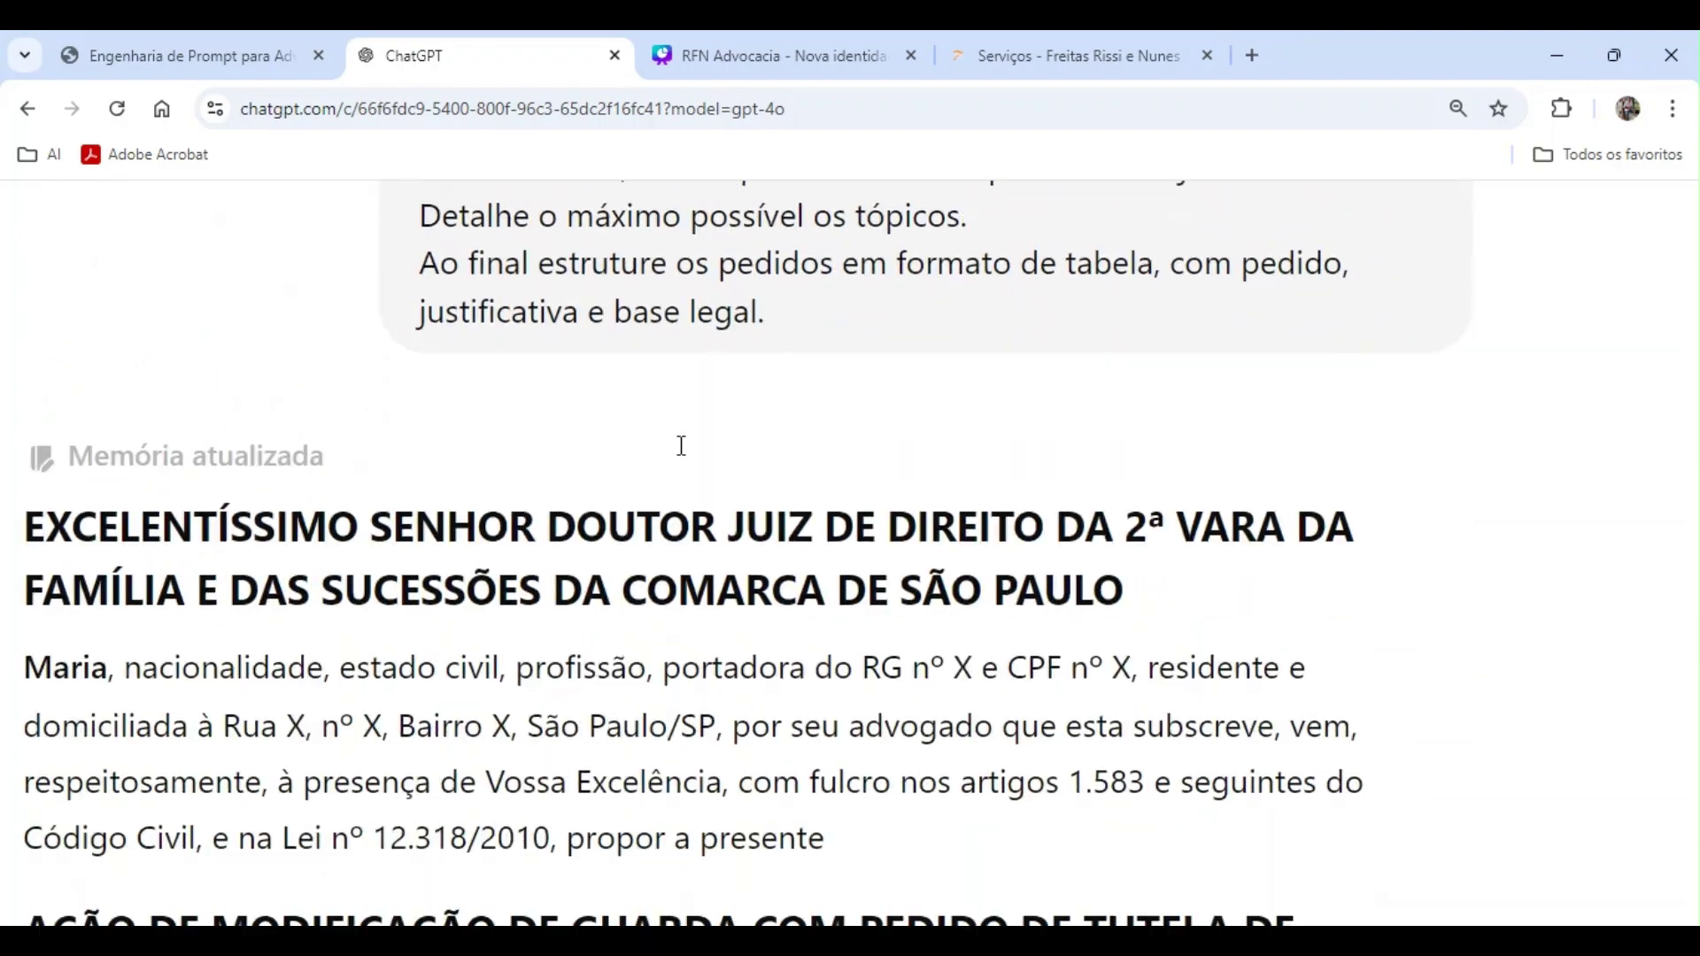
scroll(682, 446, down, 20)
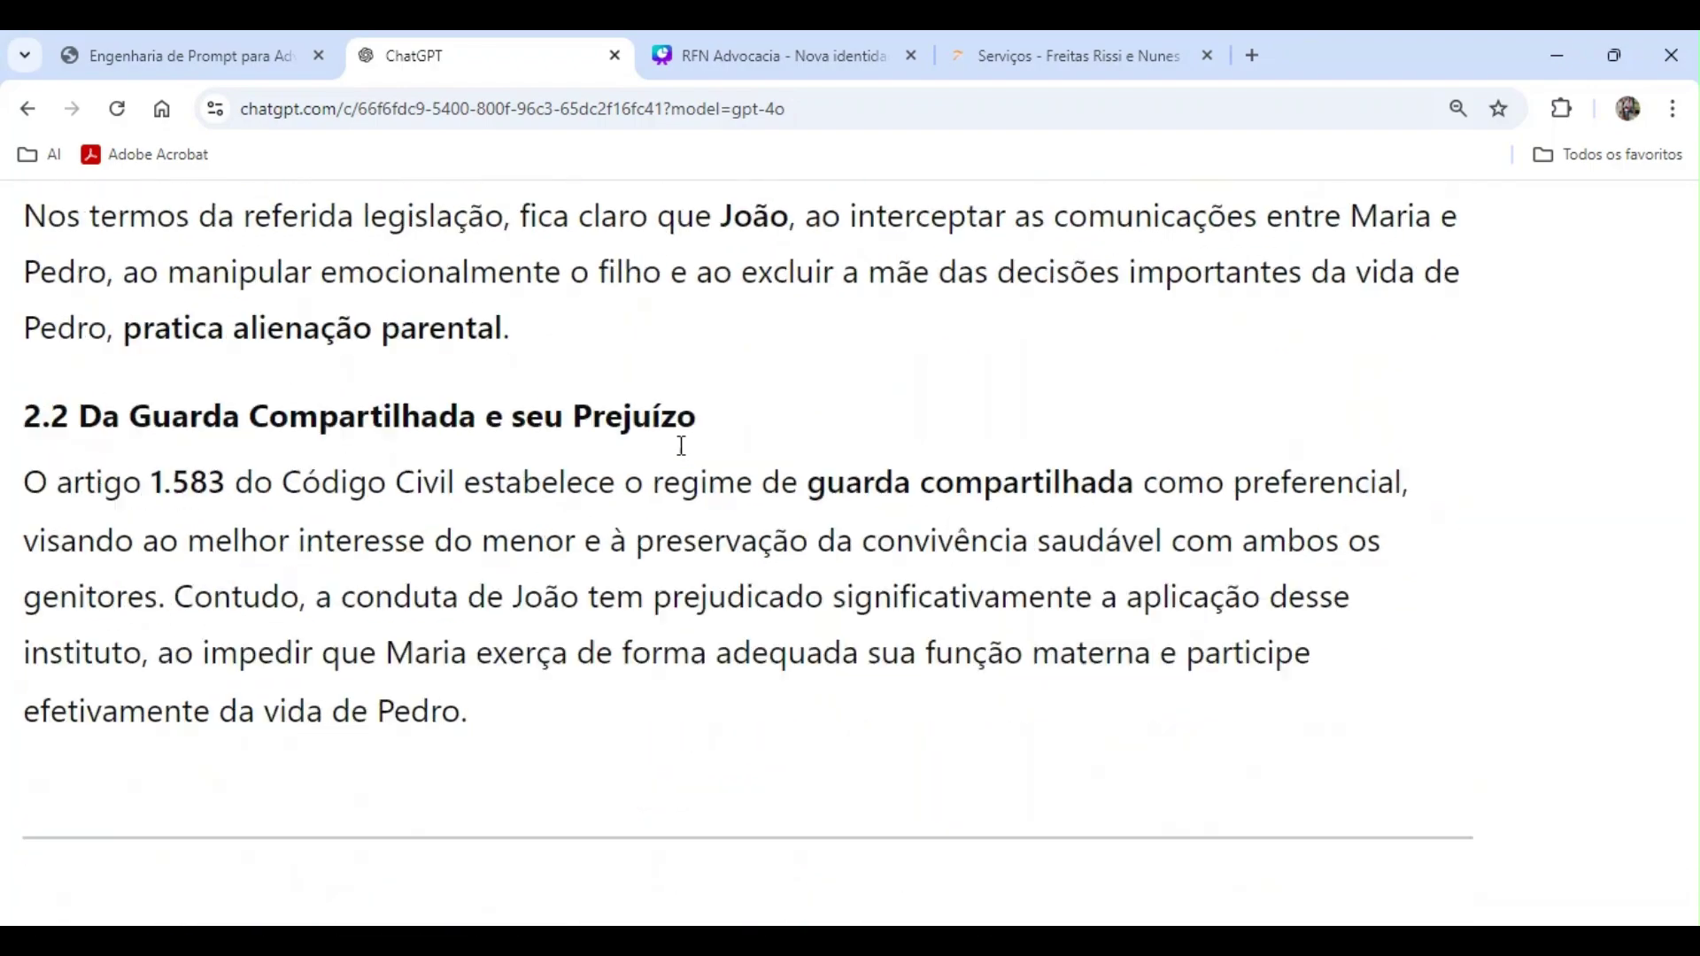
scroll(682, 445, down, 20)
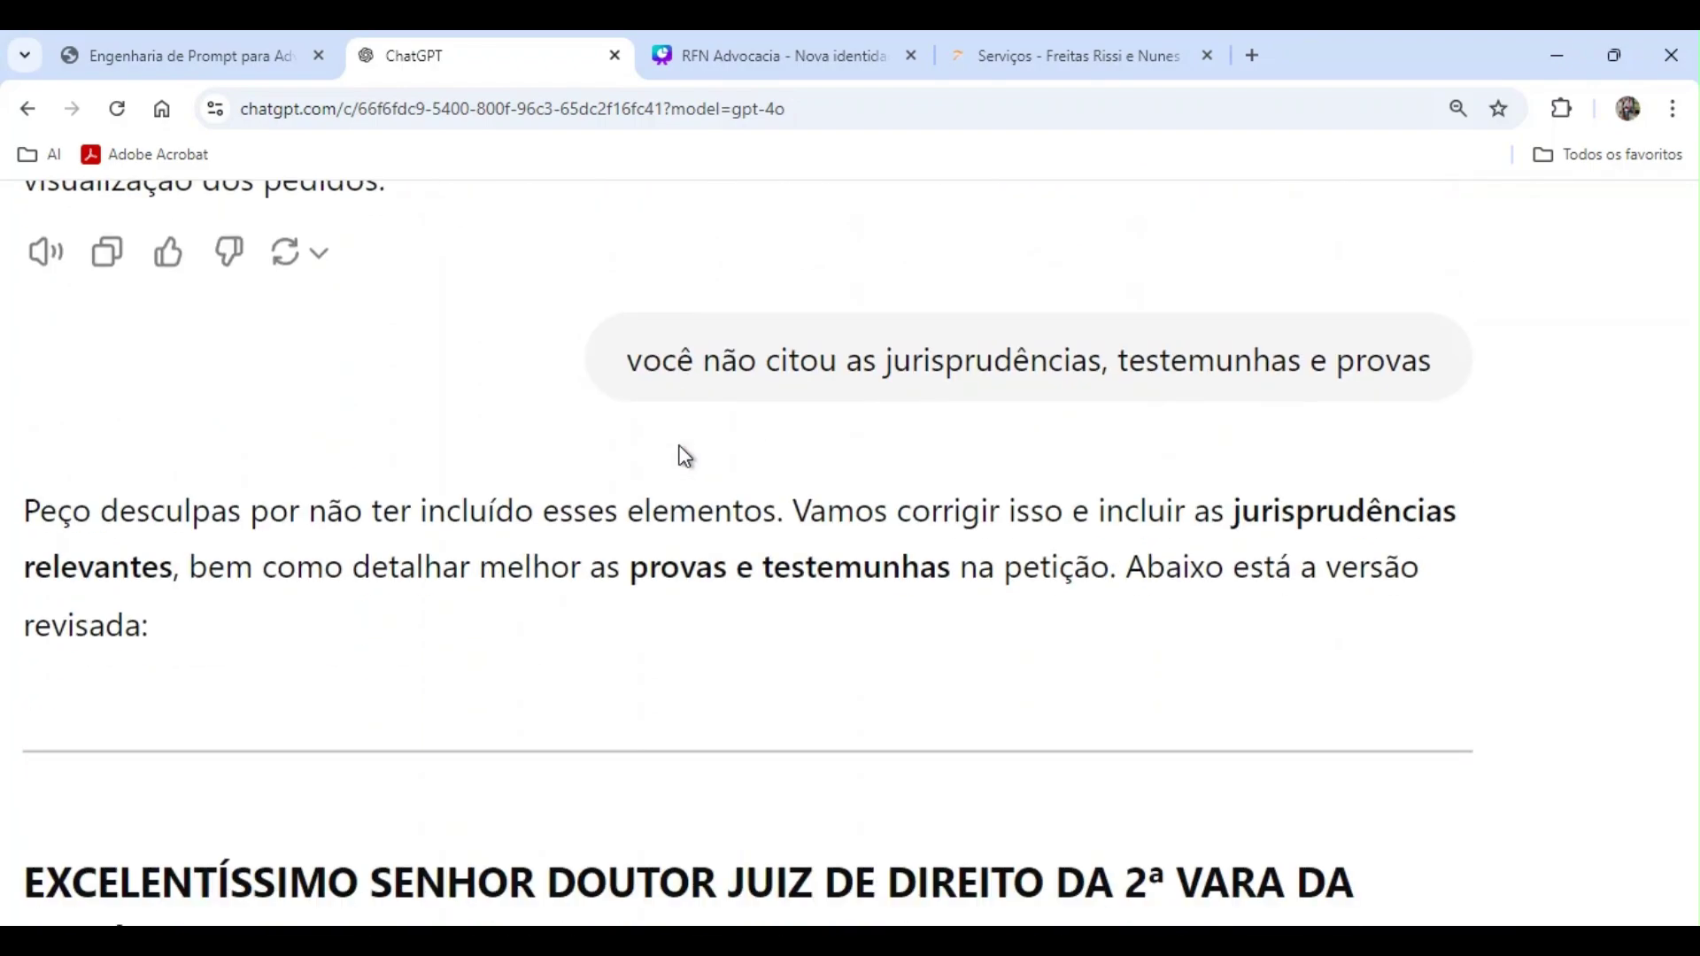
scroll(685, 456, down, 20)
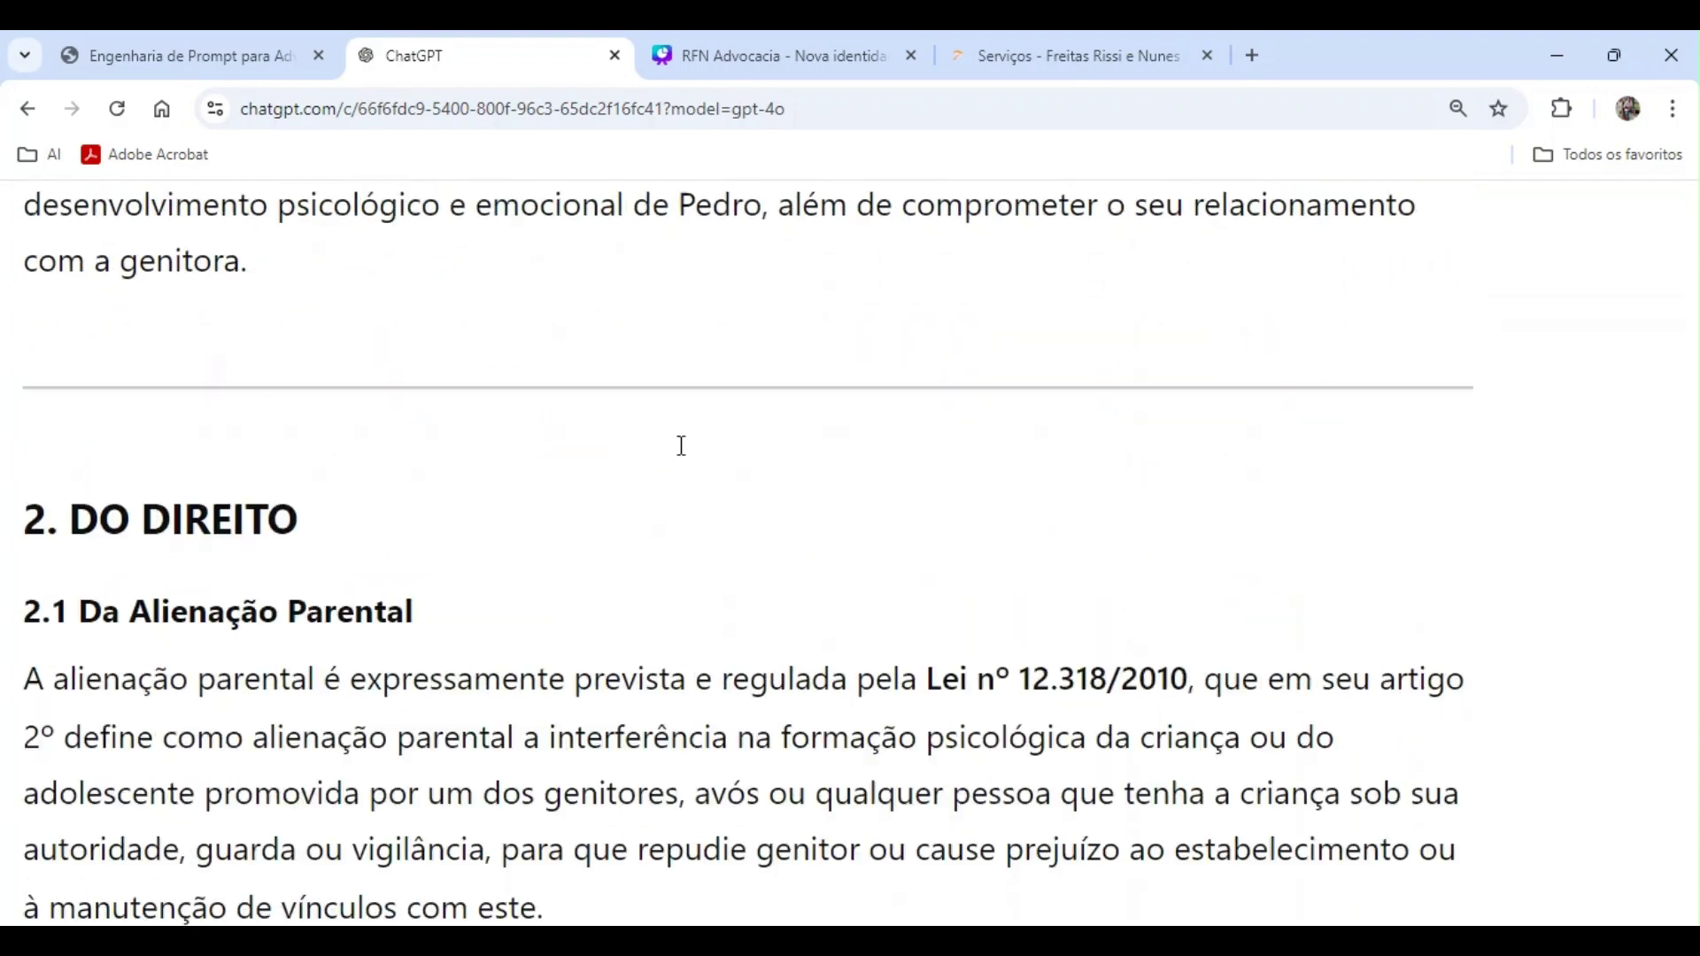
scroll(682, 446, down, 20)
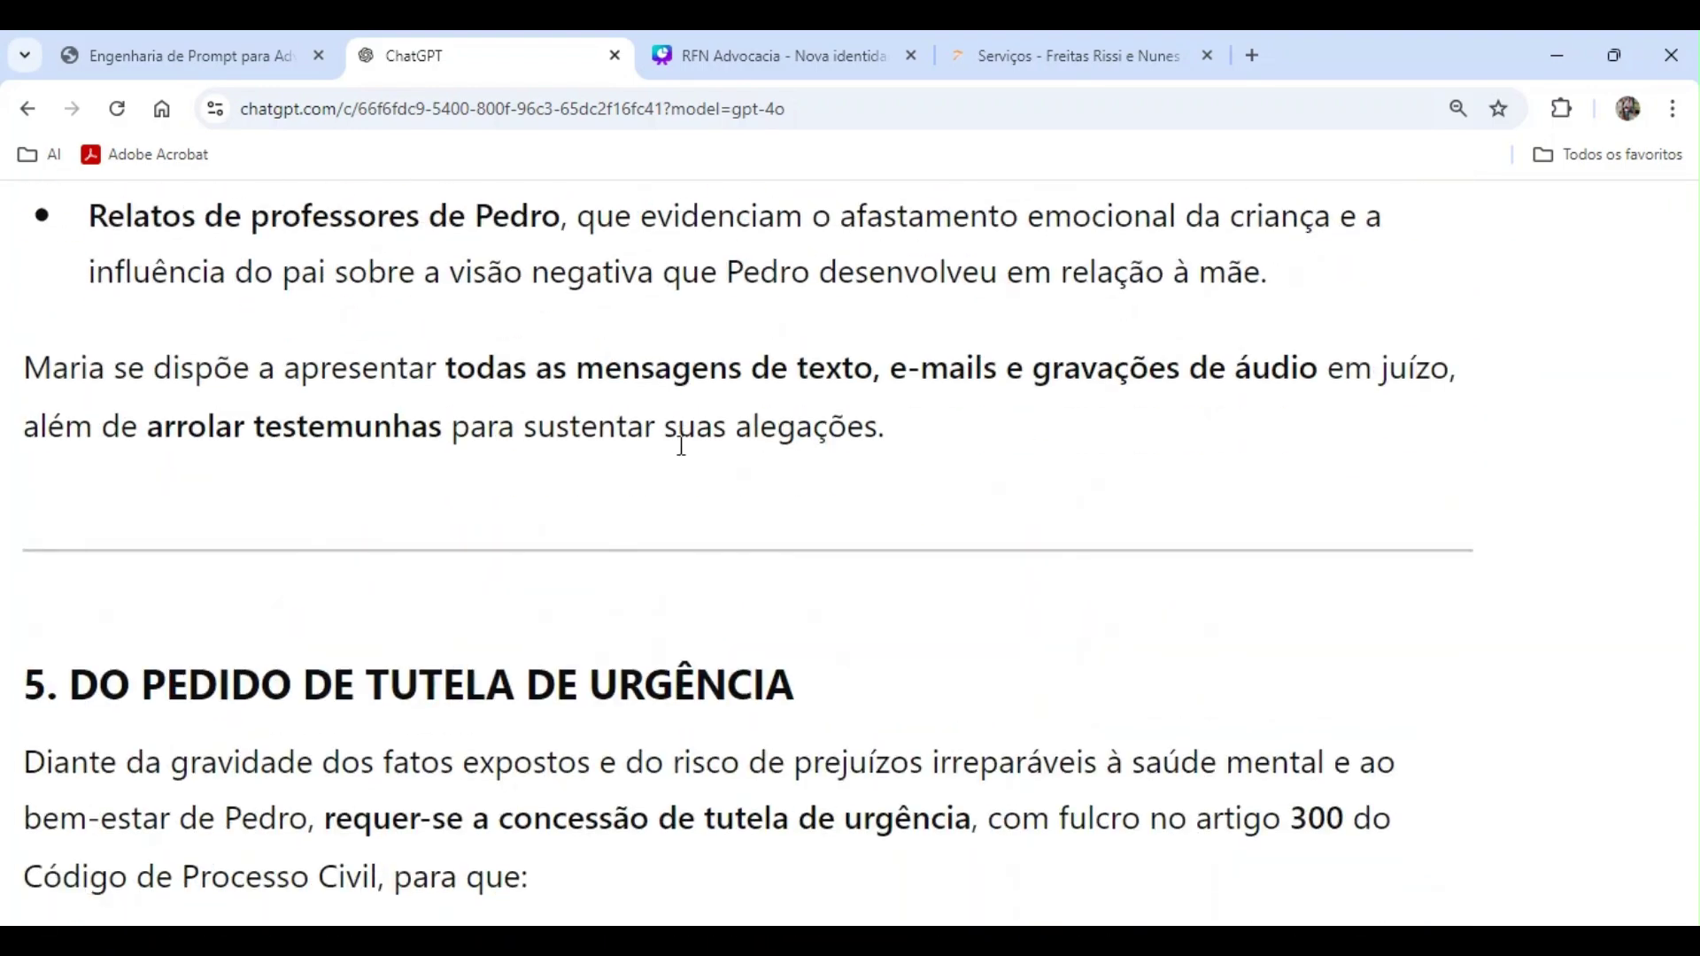
scroll(685, 456, down, 20)
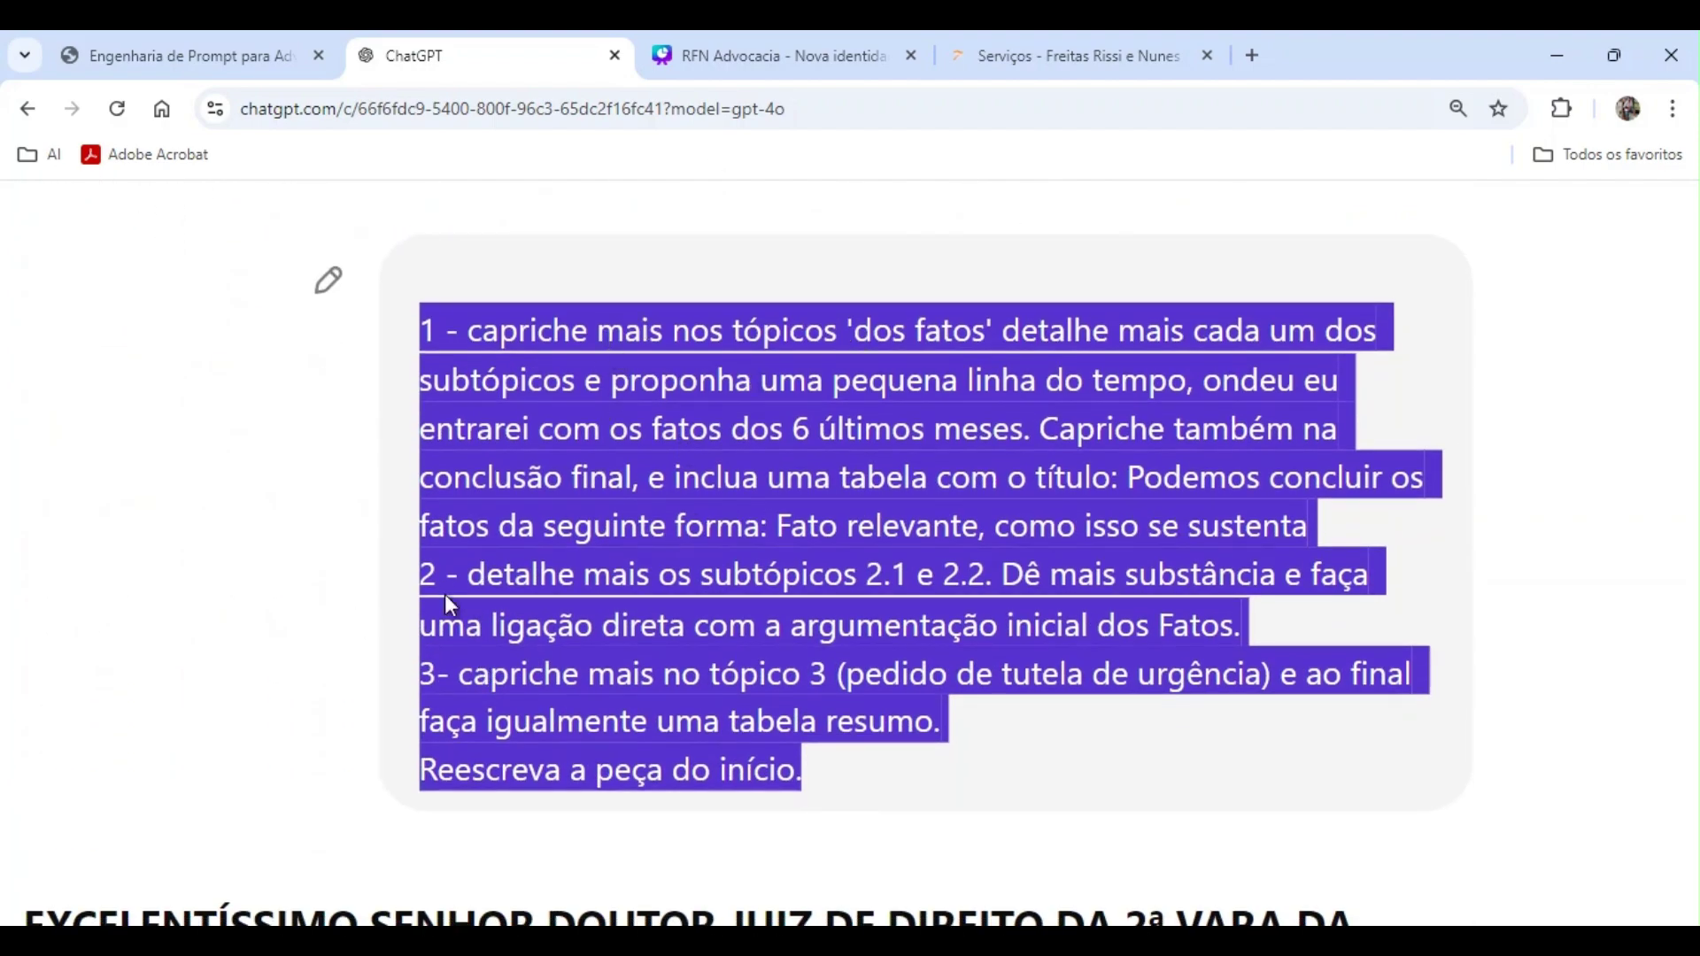
- Examine "1.1 Linha do Tempo dos Últimos Seis Meses" in the restarted petition, highlighting "Fevereiro", and read on to "1.2 Interferência nas Comunicações"
scroll(892, 545, down, 20)
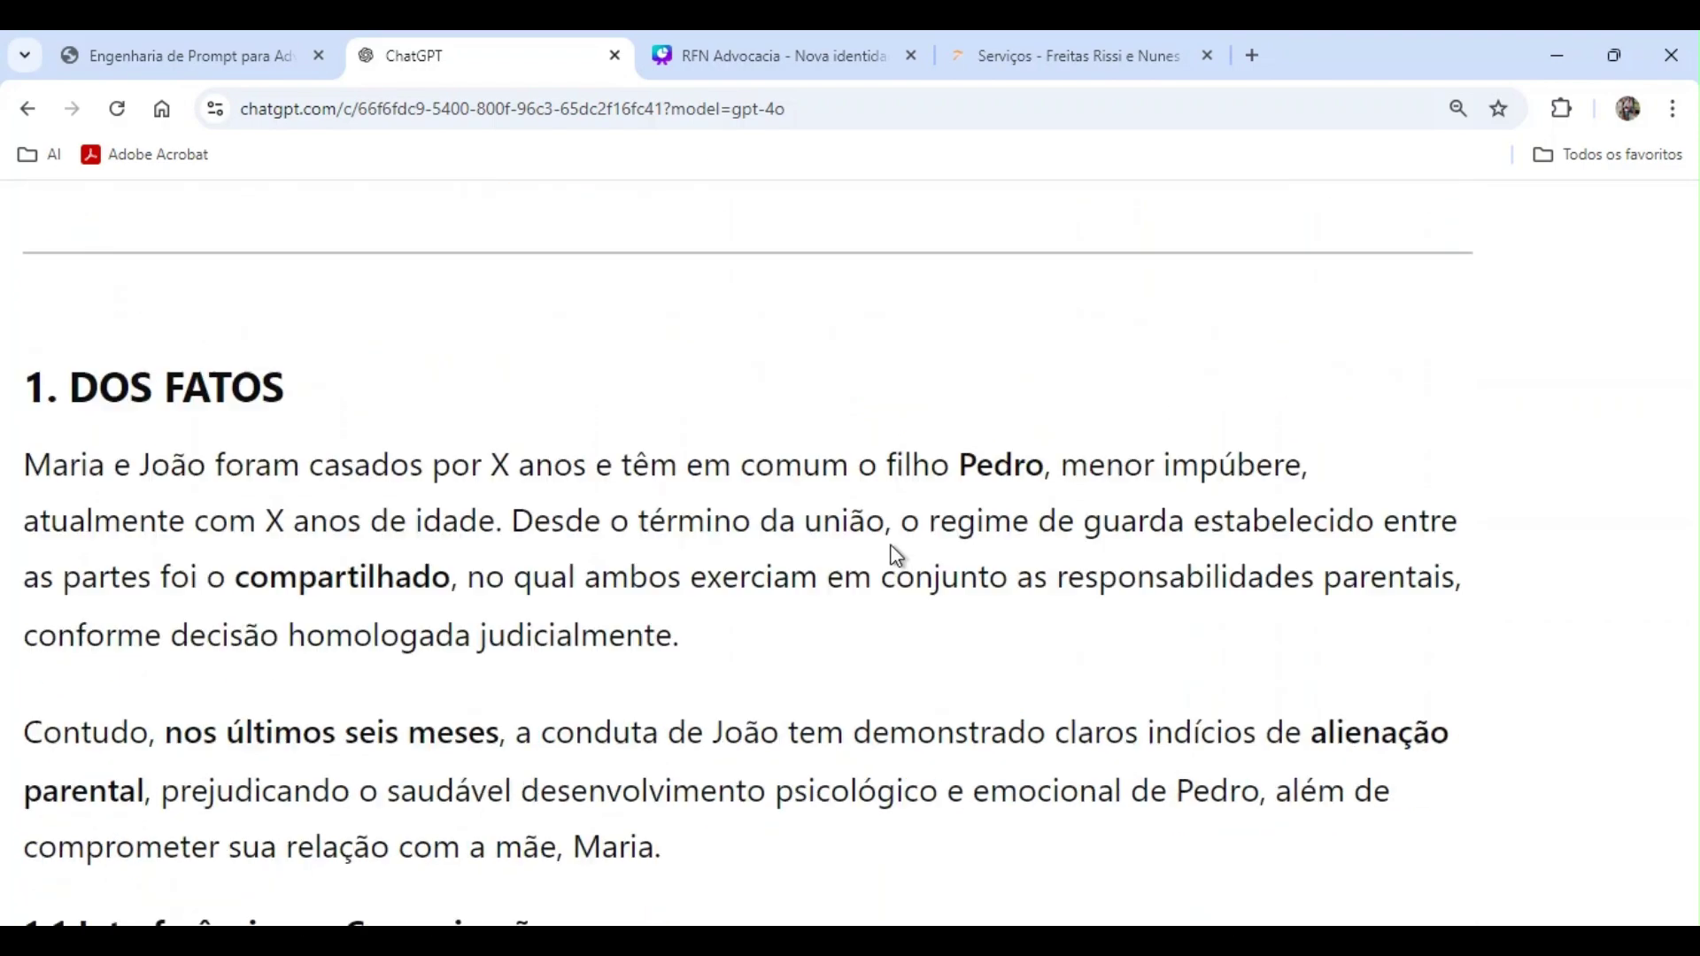
scroll(896, 556, down, 15)
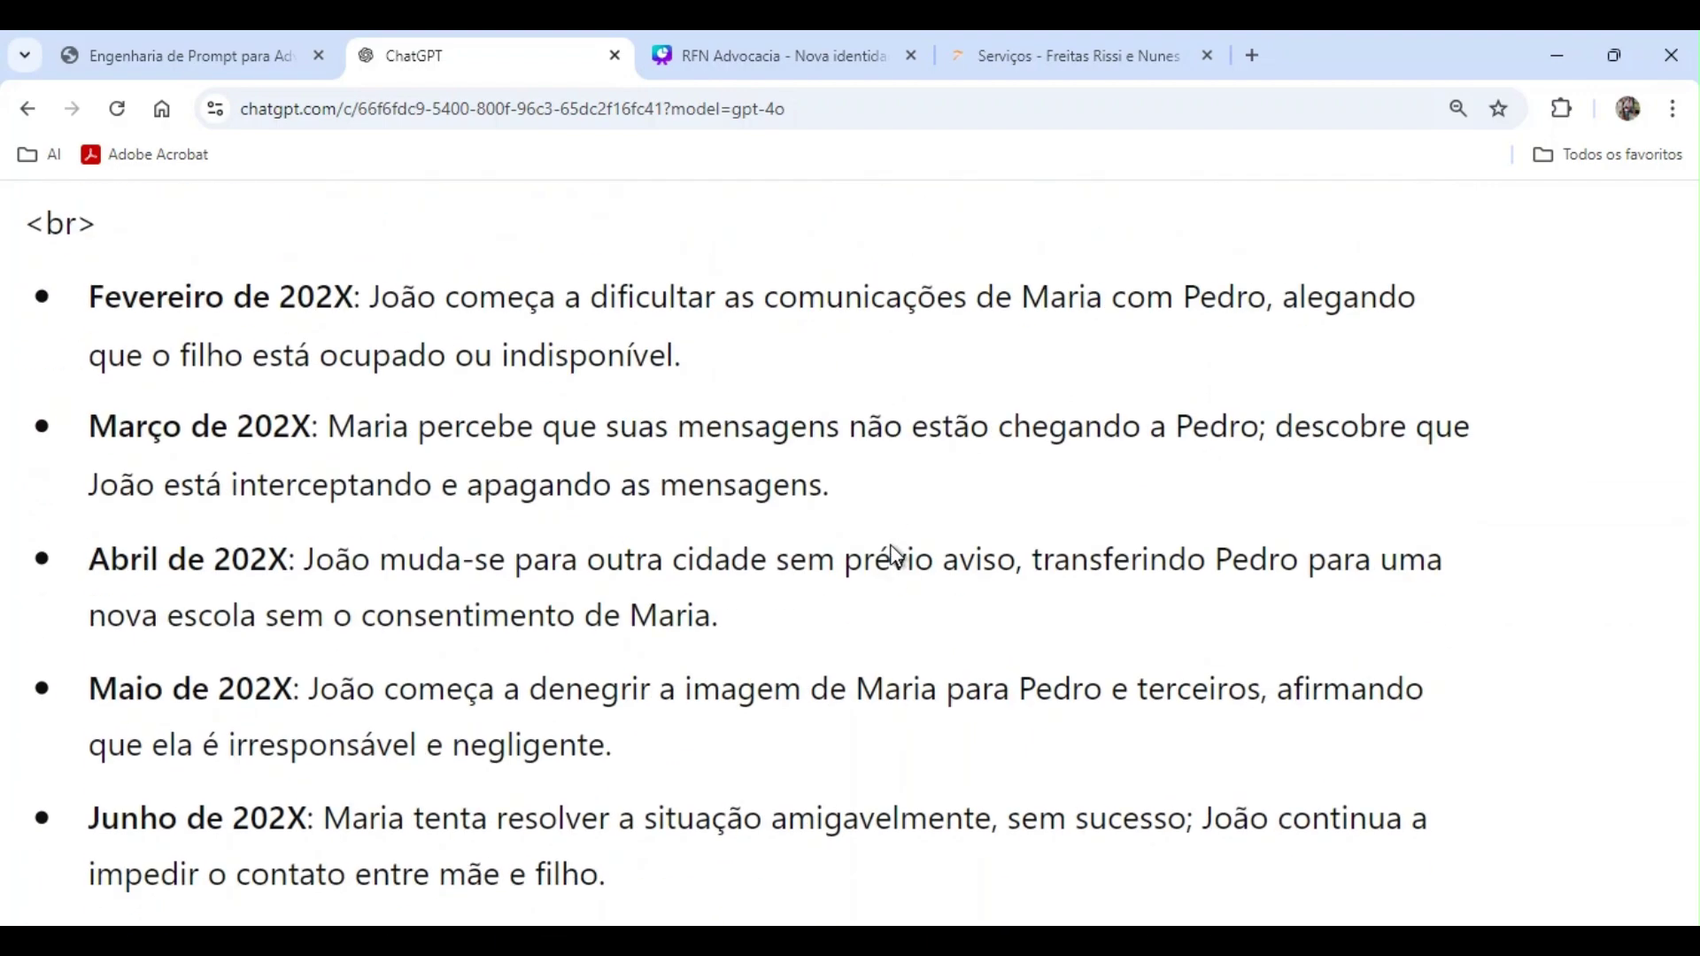
scroll(896, 556, up, 8)
scroll(897, 556, up, 1)
scroll(895, 553, down, 7)
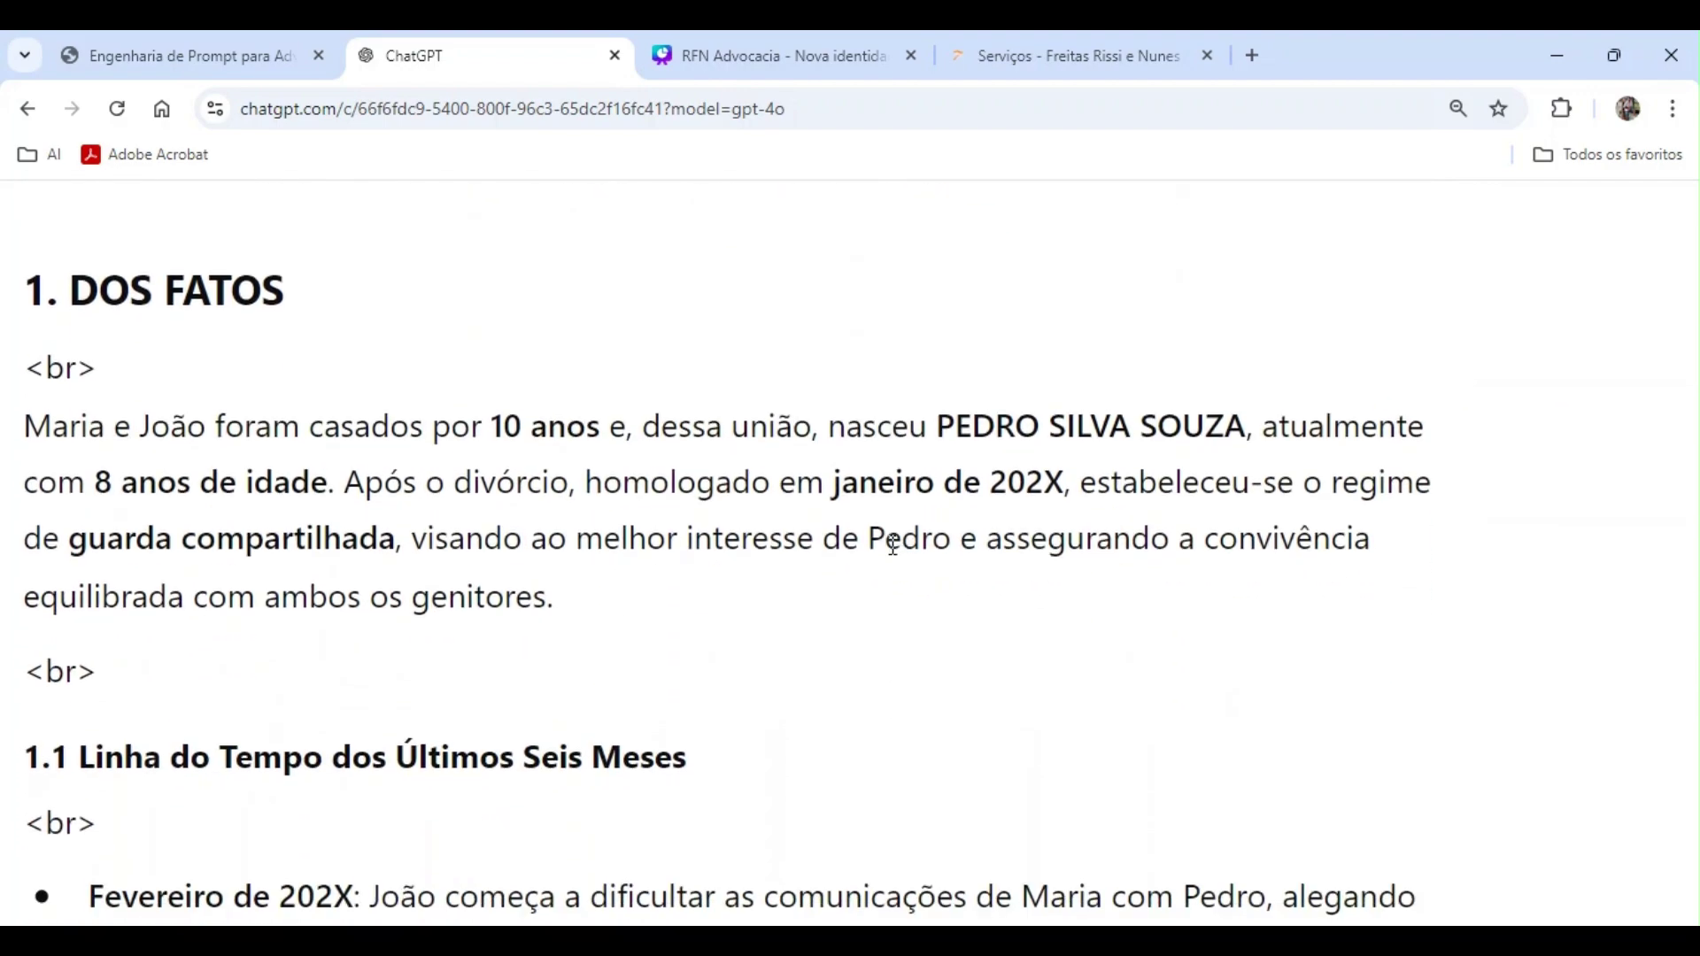
scroll(893, 544, down, 1)
scroll(894, 549, down, 1)
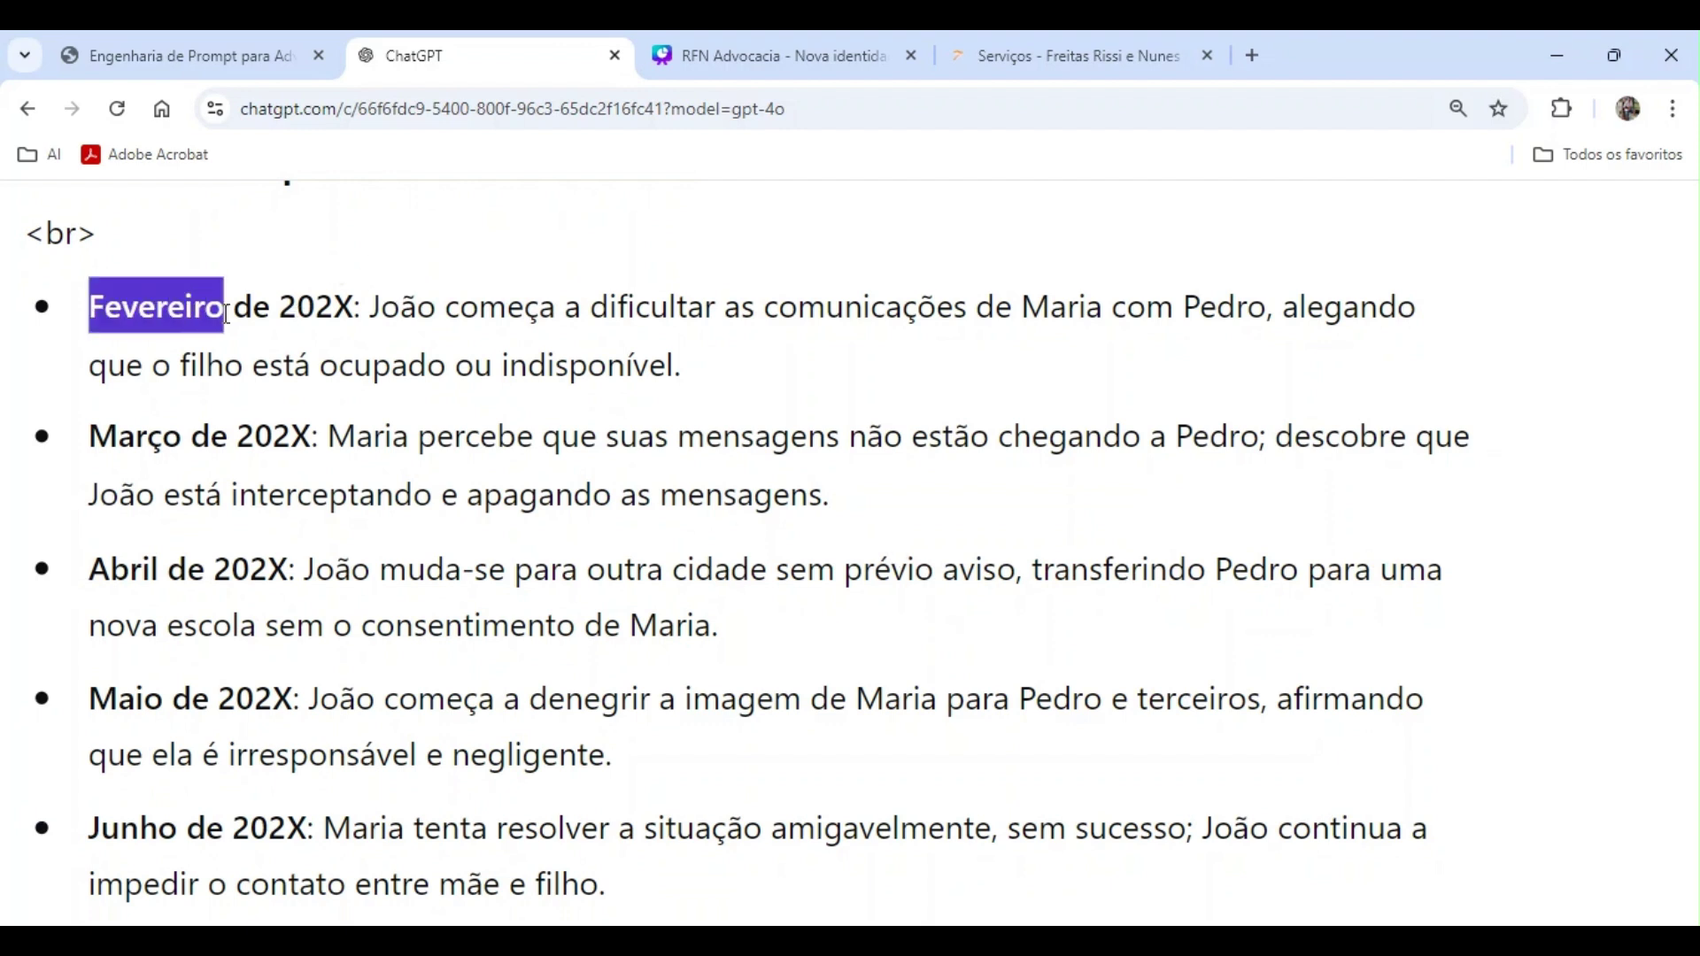
scroll(557, 402, down, 15)
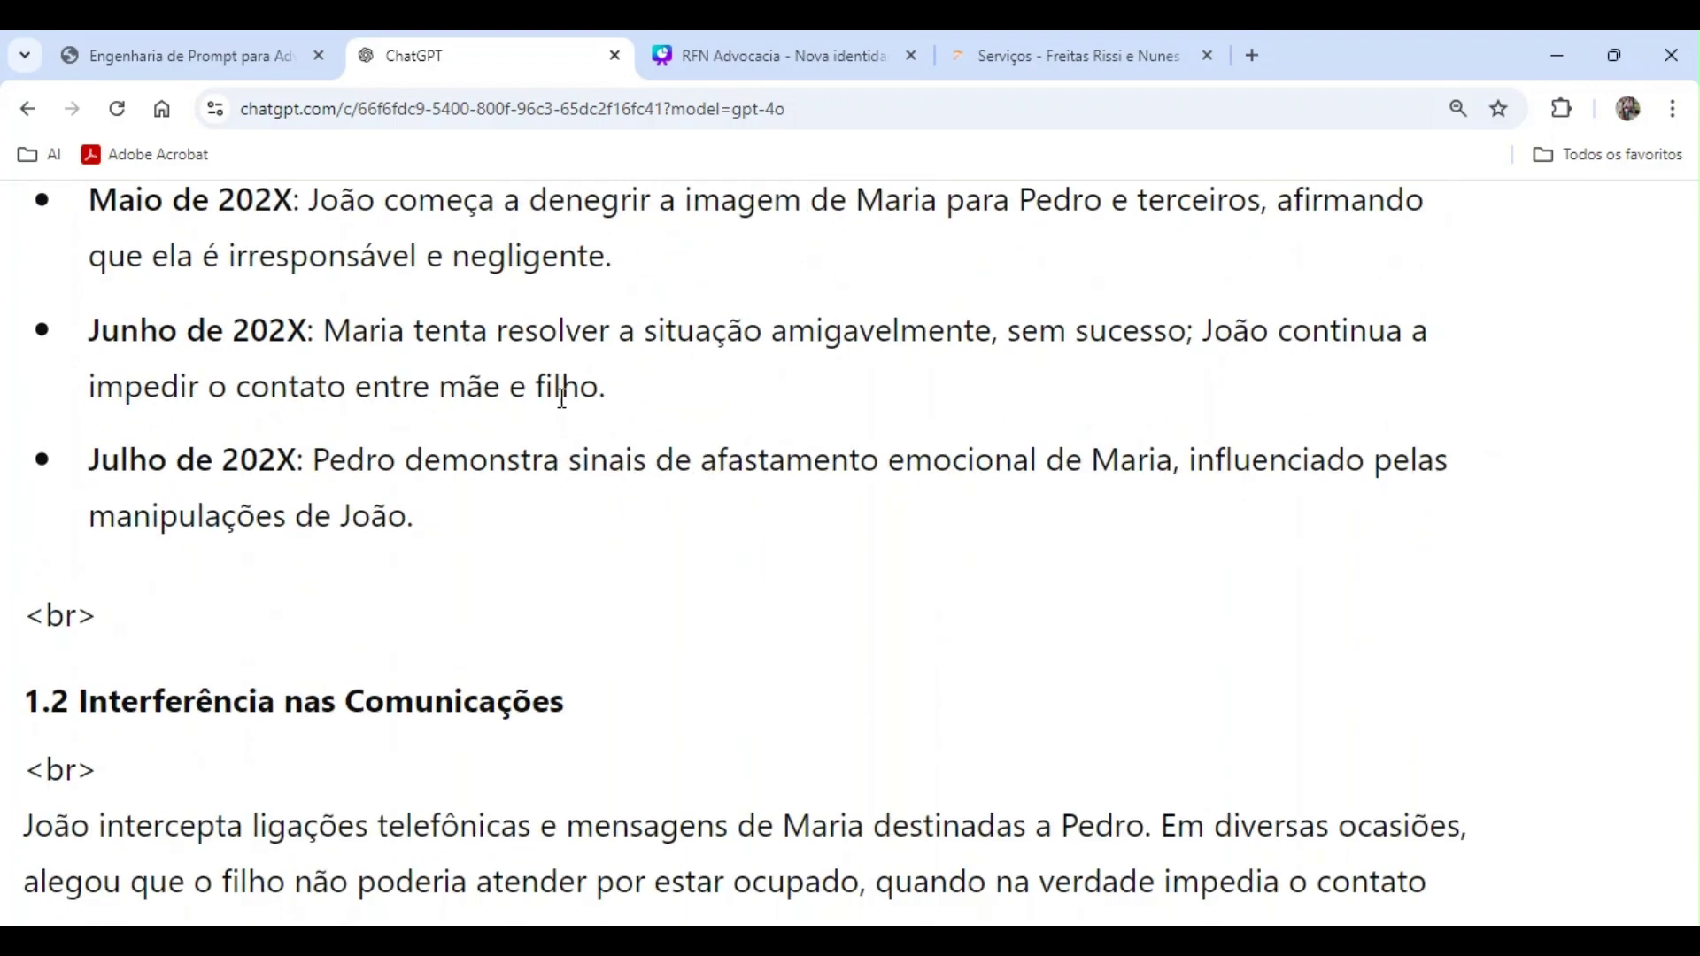
- Read the restarted petition from the facts table through "3.4 Resumo dos Pedidos de Tutela" and "6. Dos Requerimentos Finais" to the signature block
scroll(600, 447, down, 20)
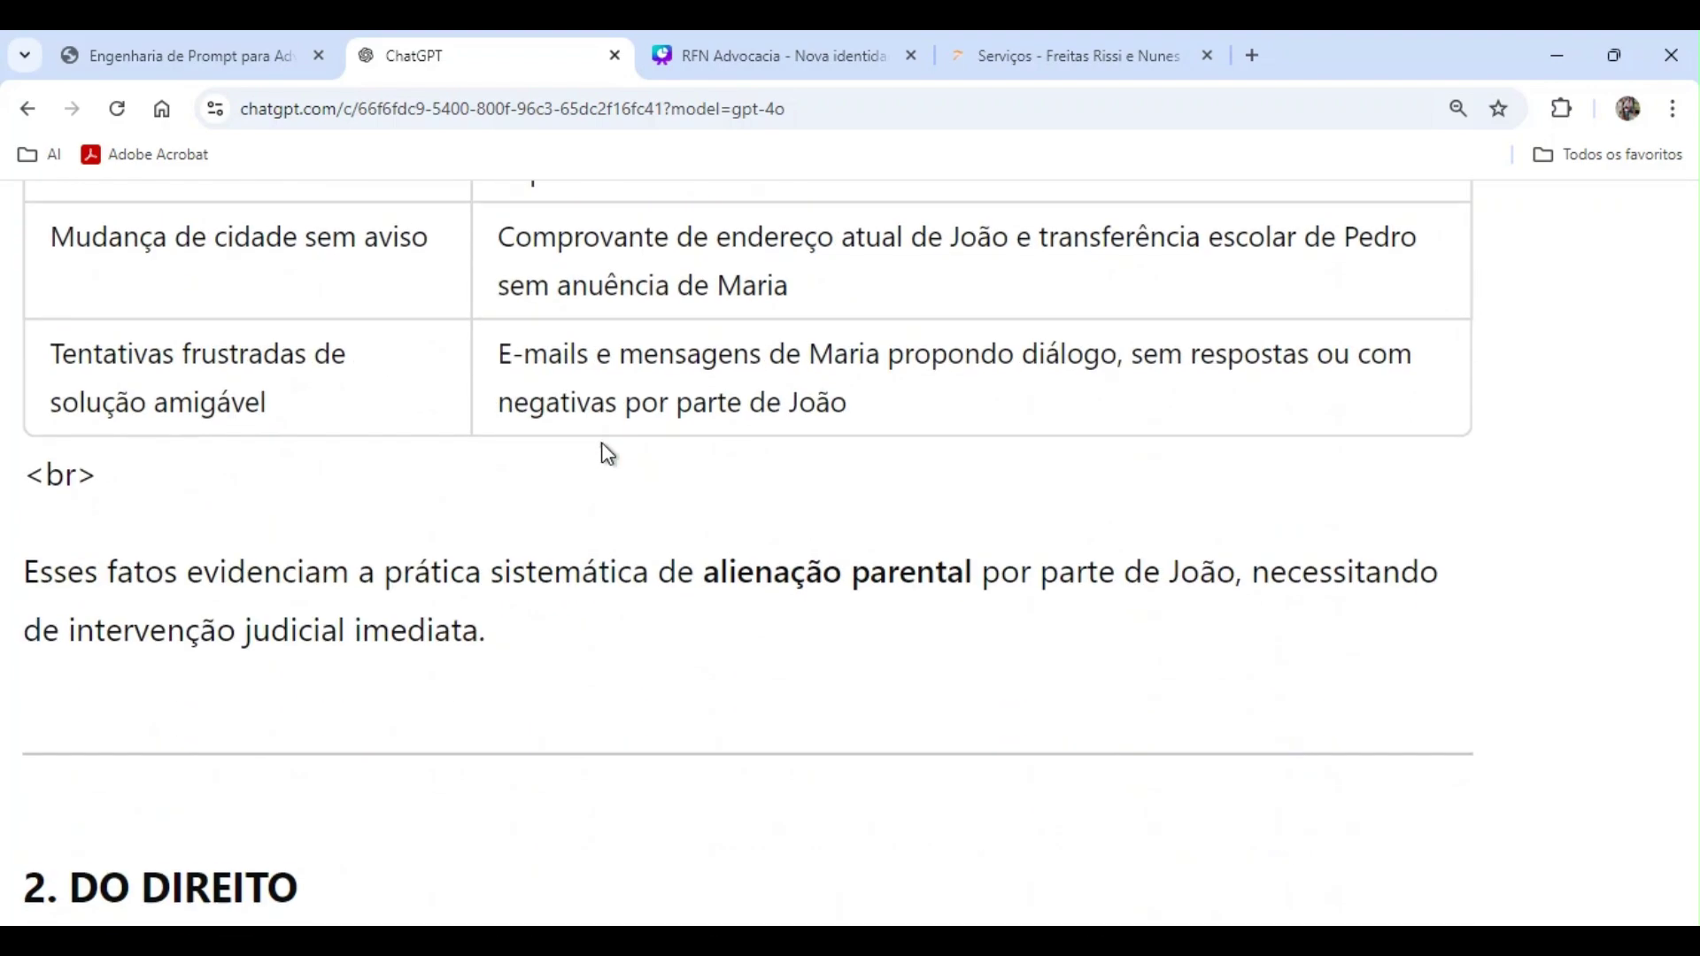
scroll(608, 459, down, 20)
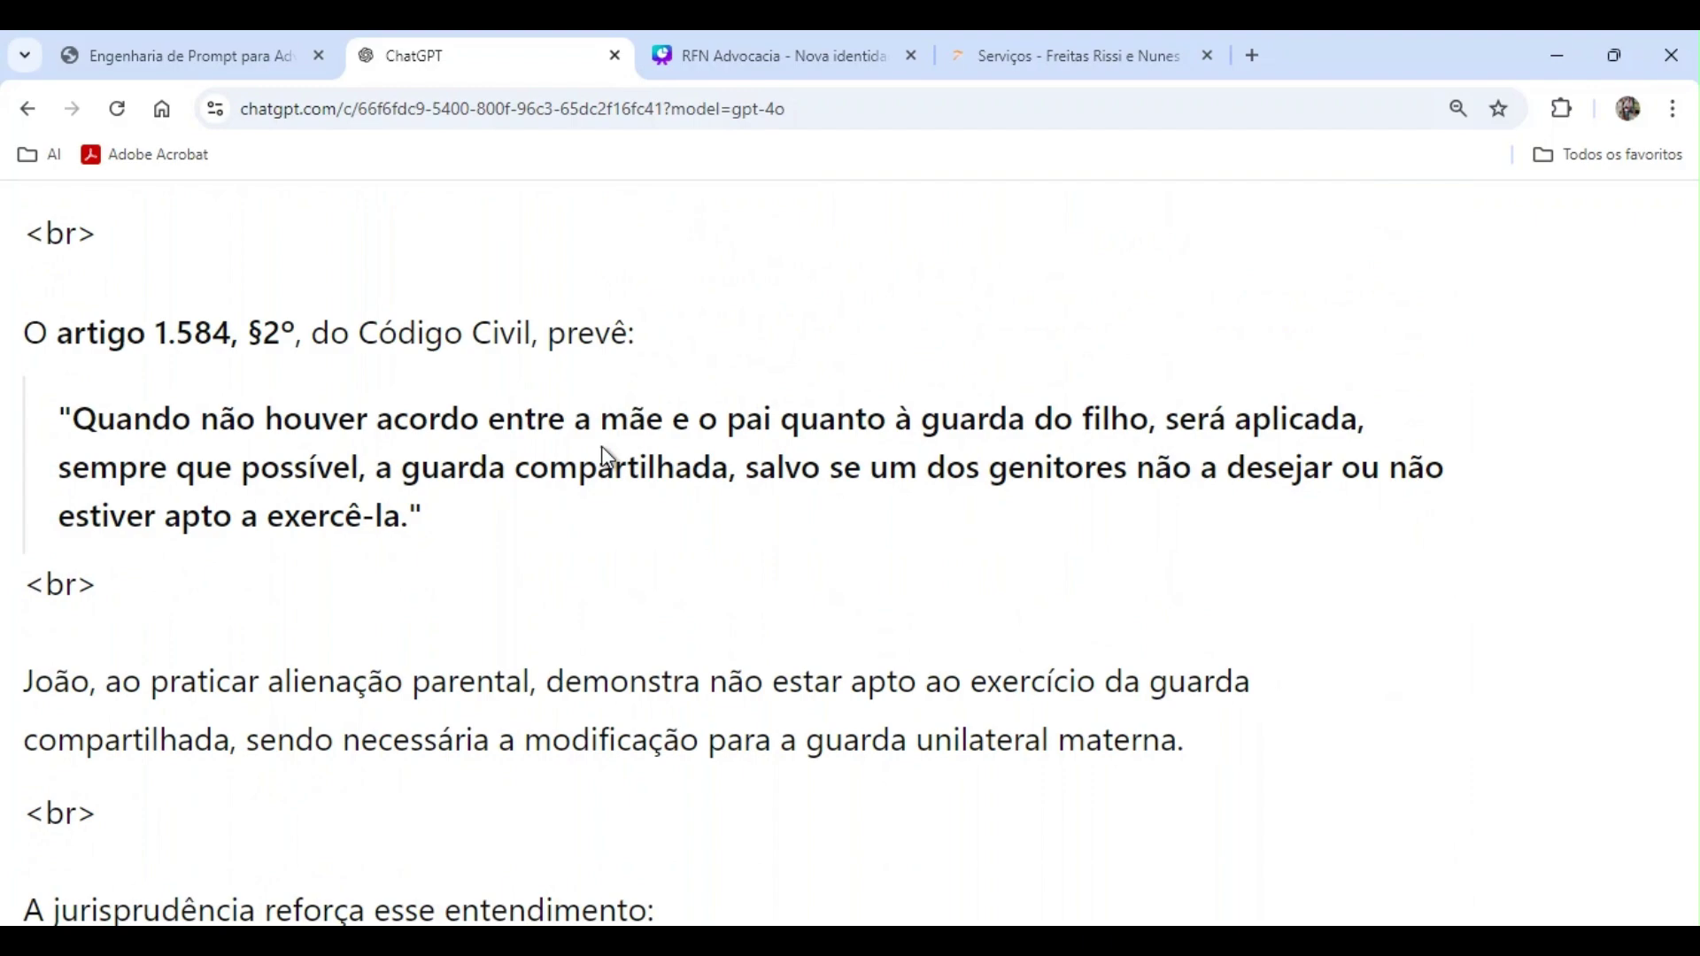
scroll(607, 459, down, 20)
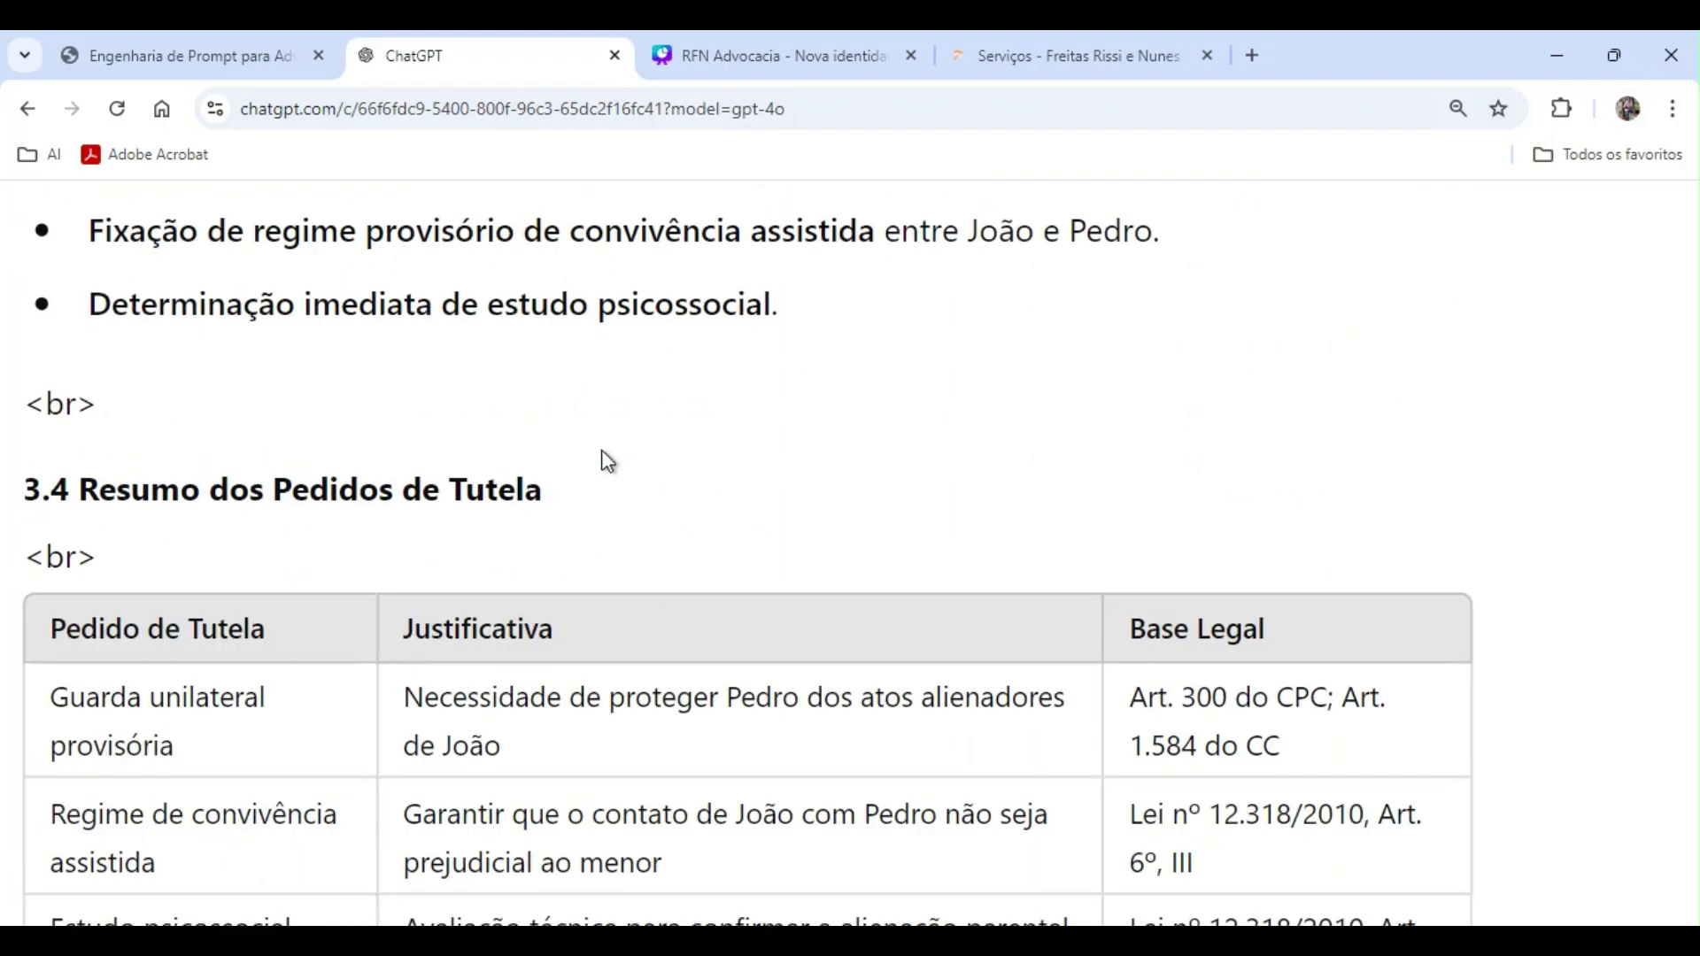
scroll(607, 460, down, 20)
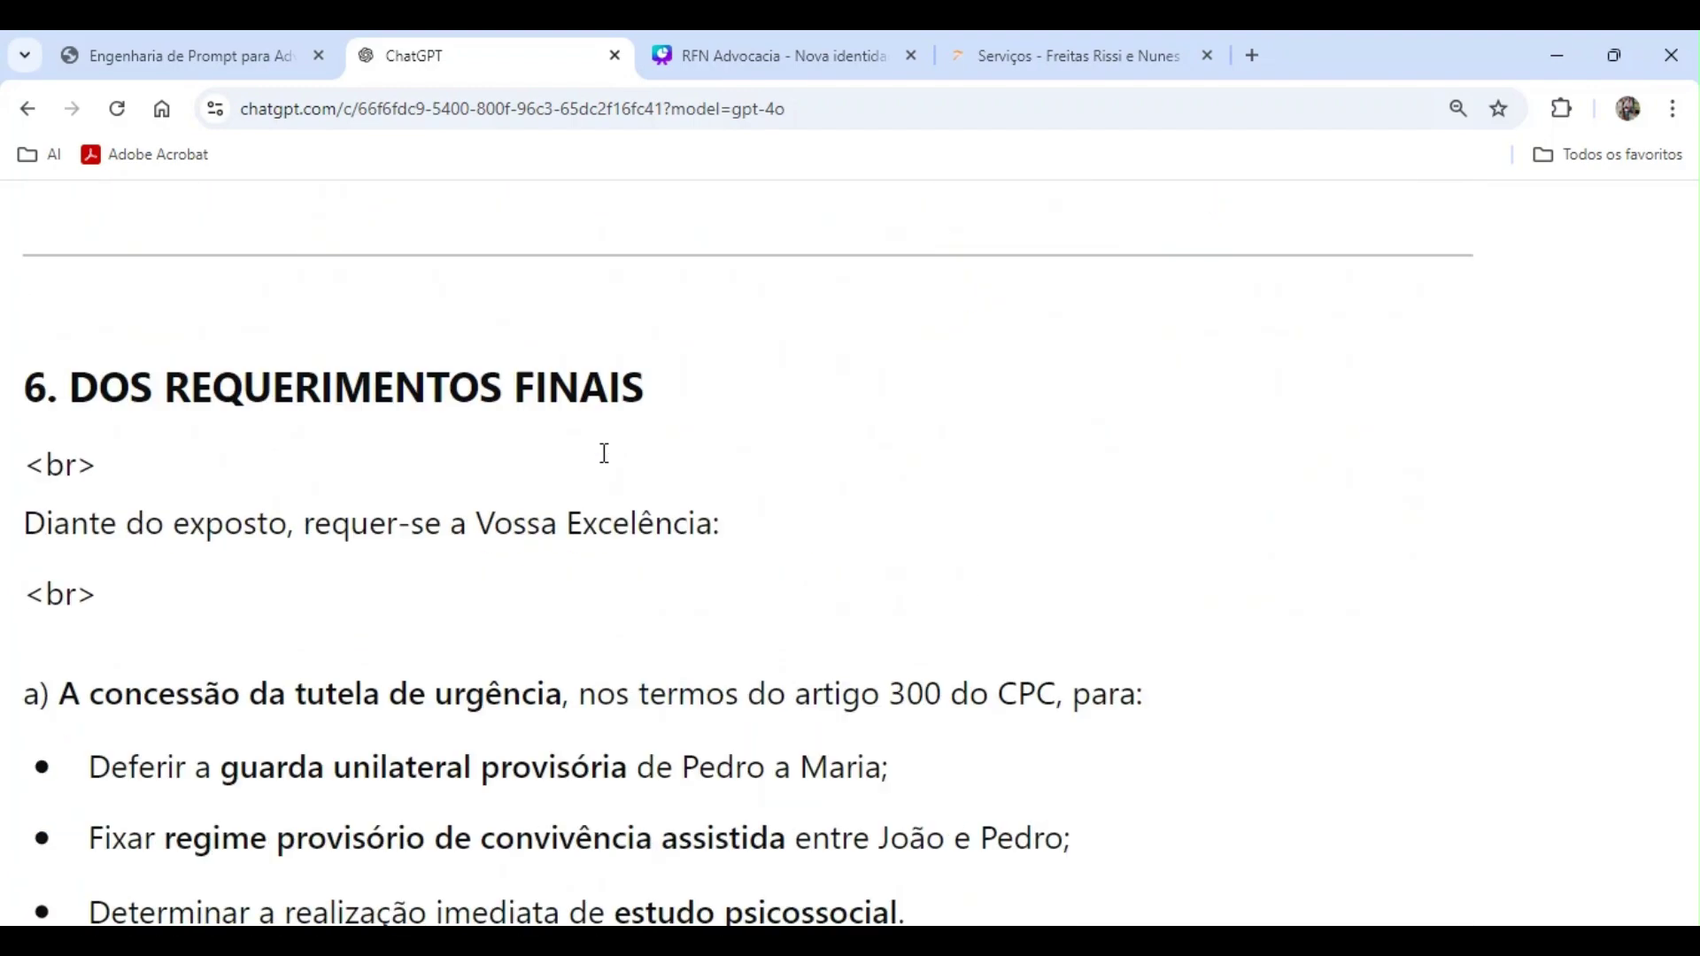
scroll(593, 467, down, 20)
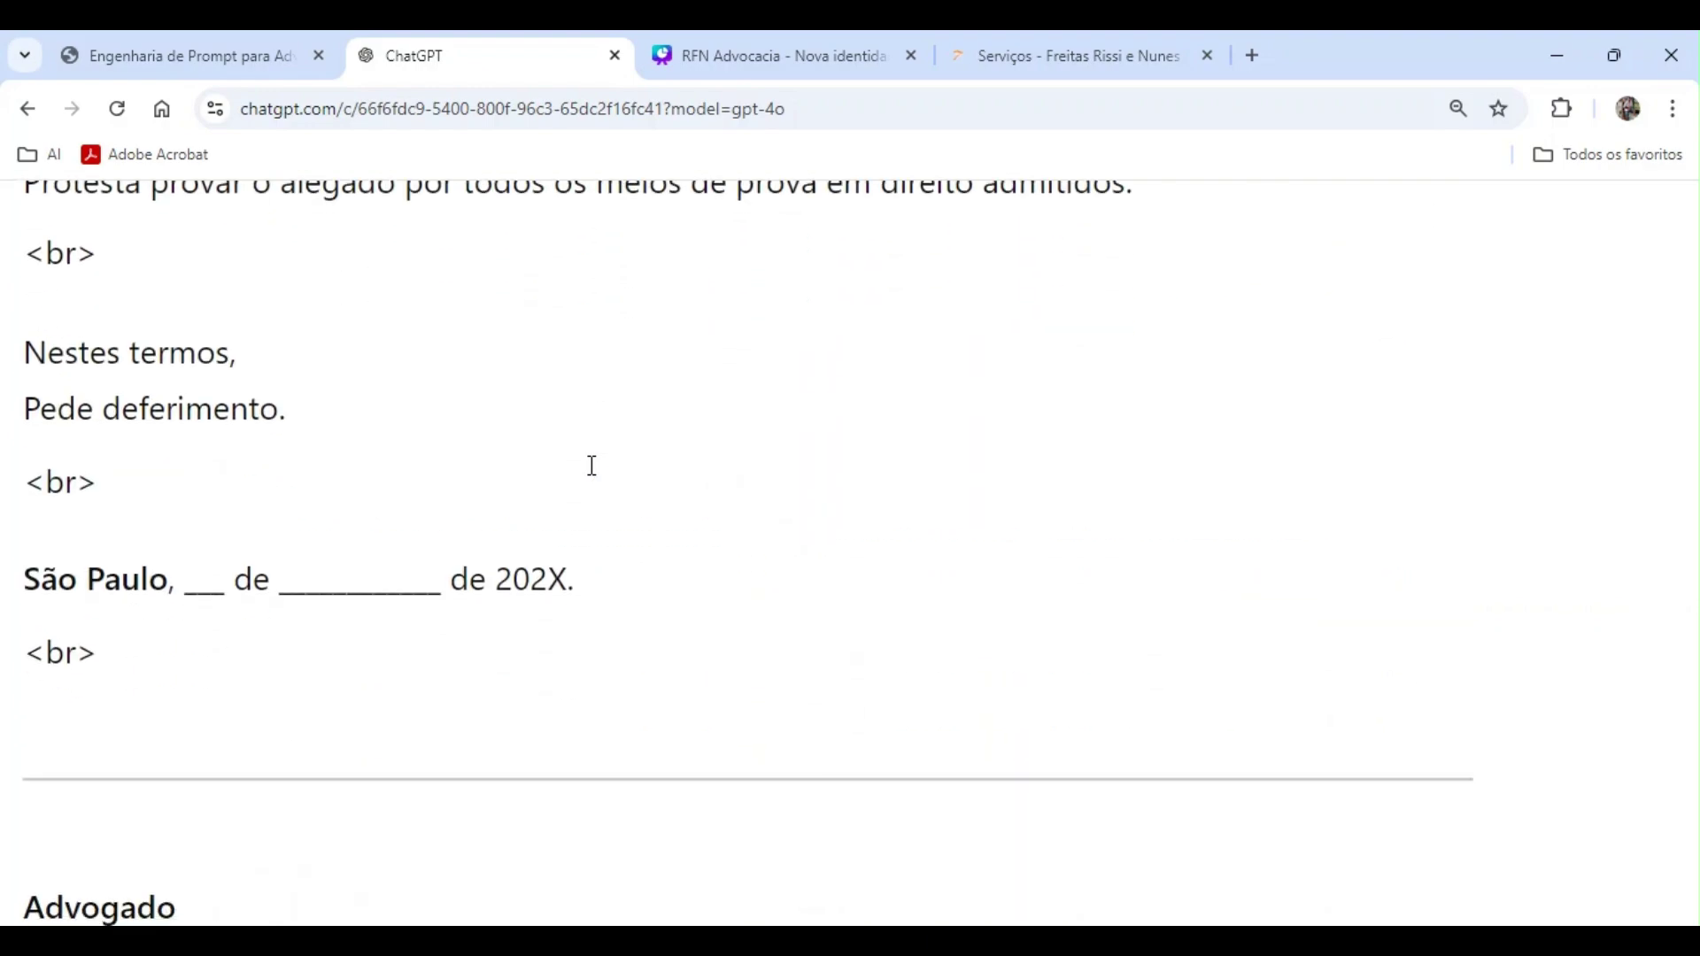
- Read the following petition version from the parties' qualification through the timeline and urgent relief tables to "Observações para Formatação no Word"
scroll(593, 467, down, 20)
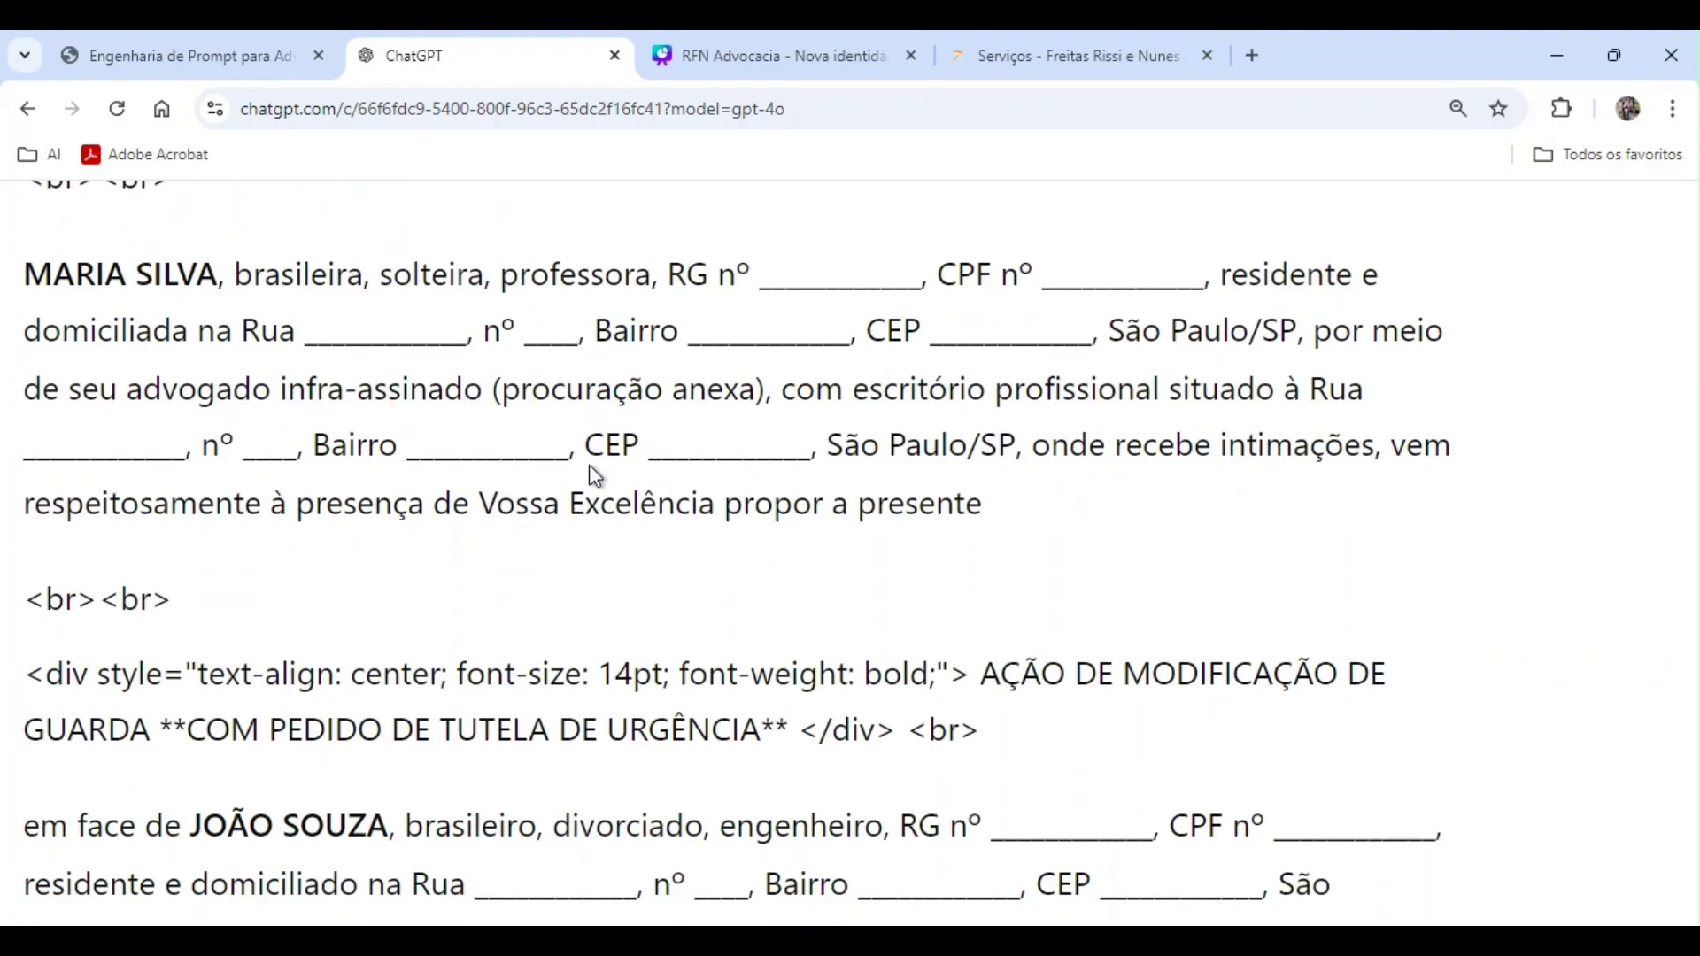
scroll(595, 477, down, 10)
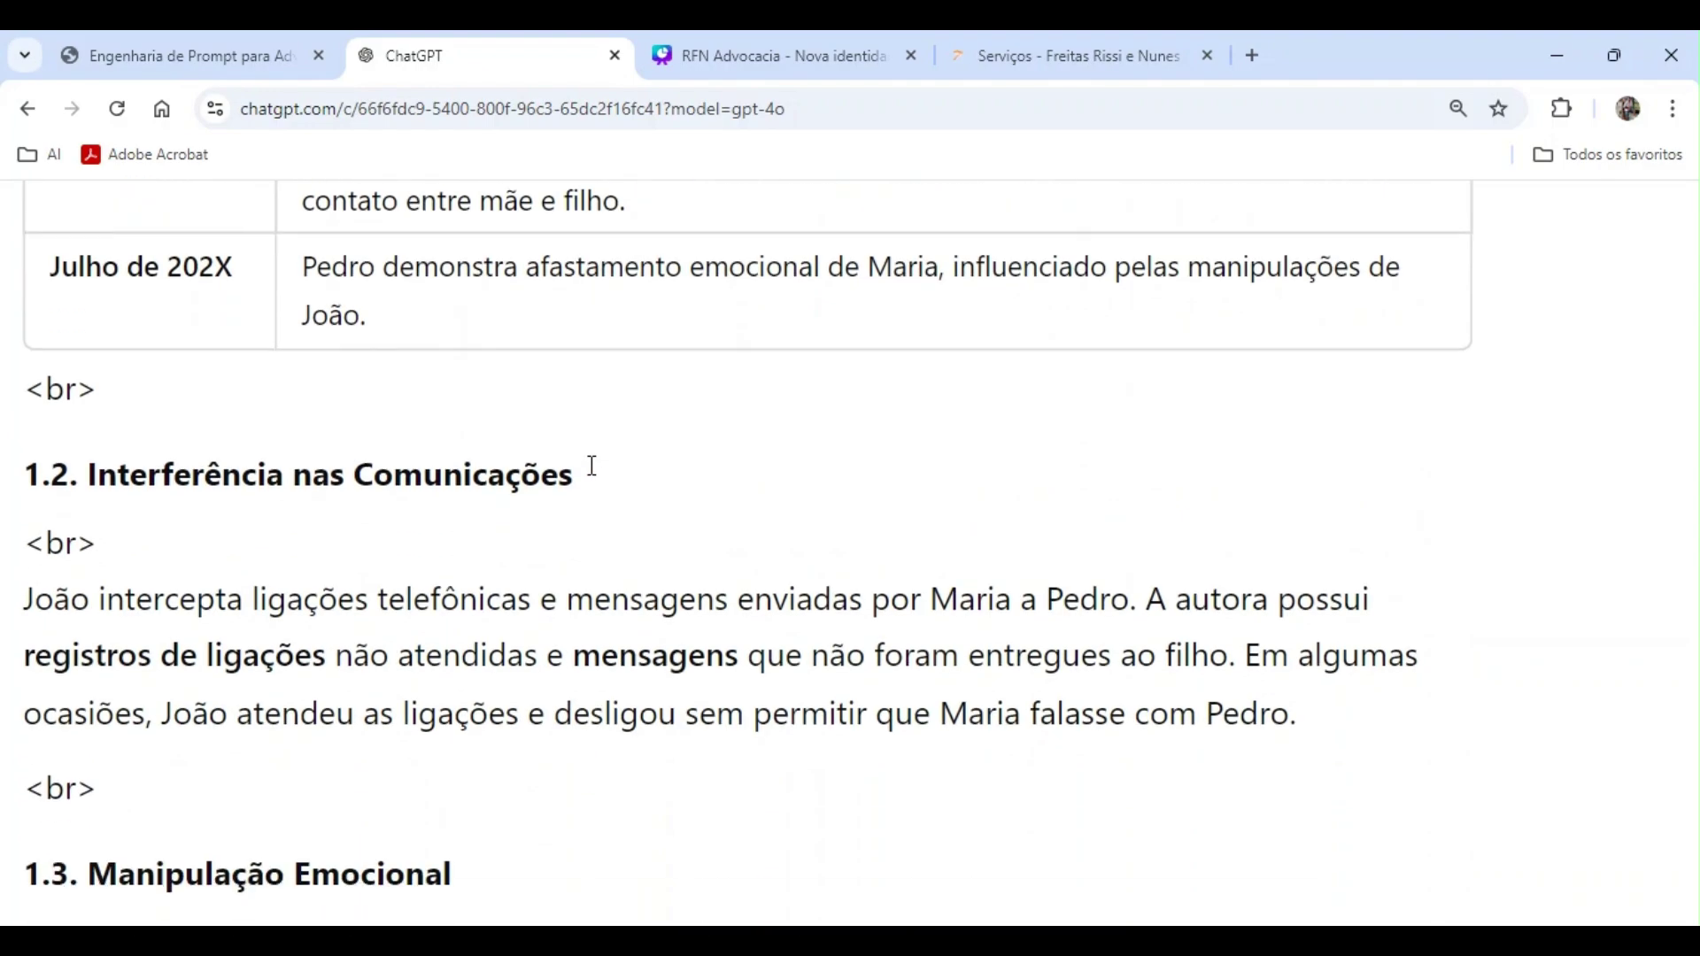
scroll(595, 477, down, 20)
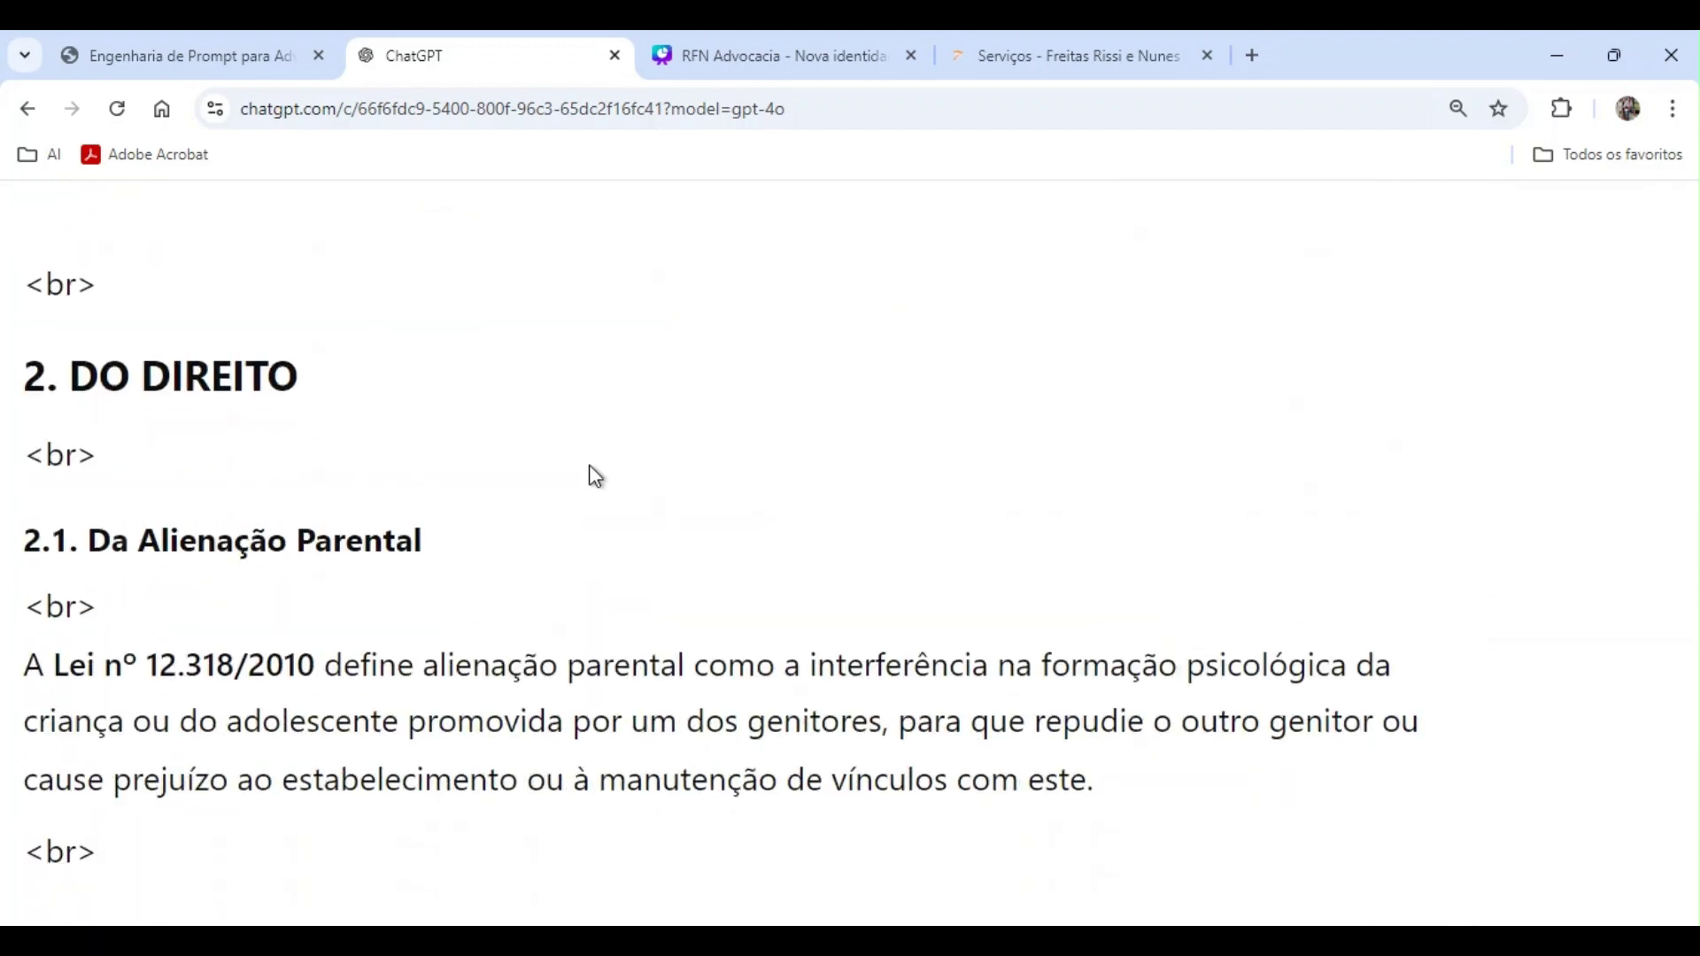
scroll(592, 467, down, 20)
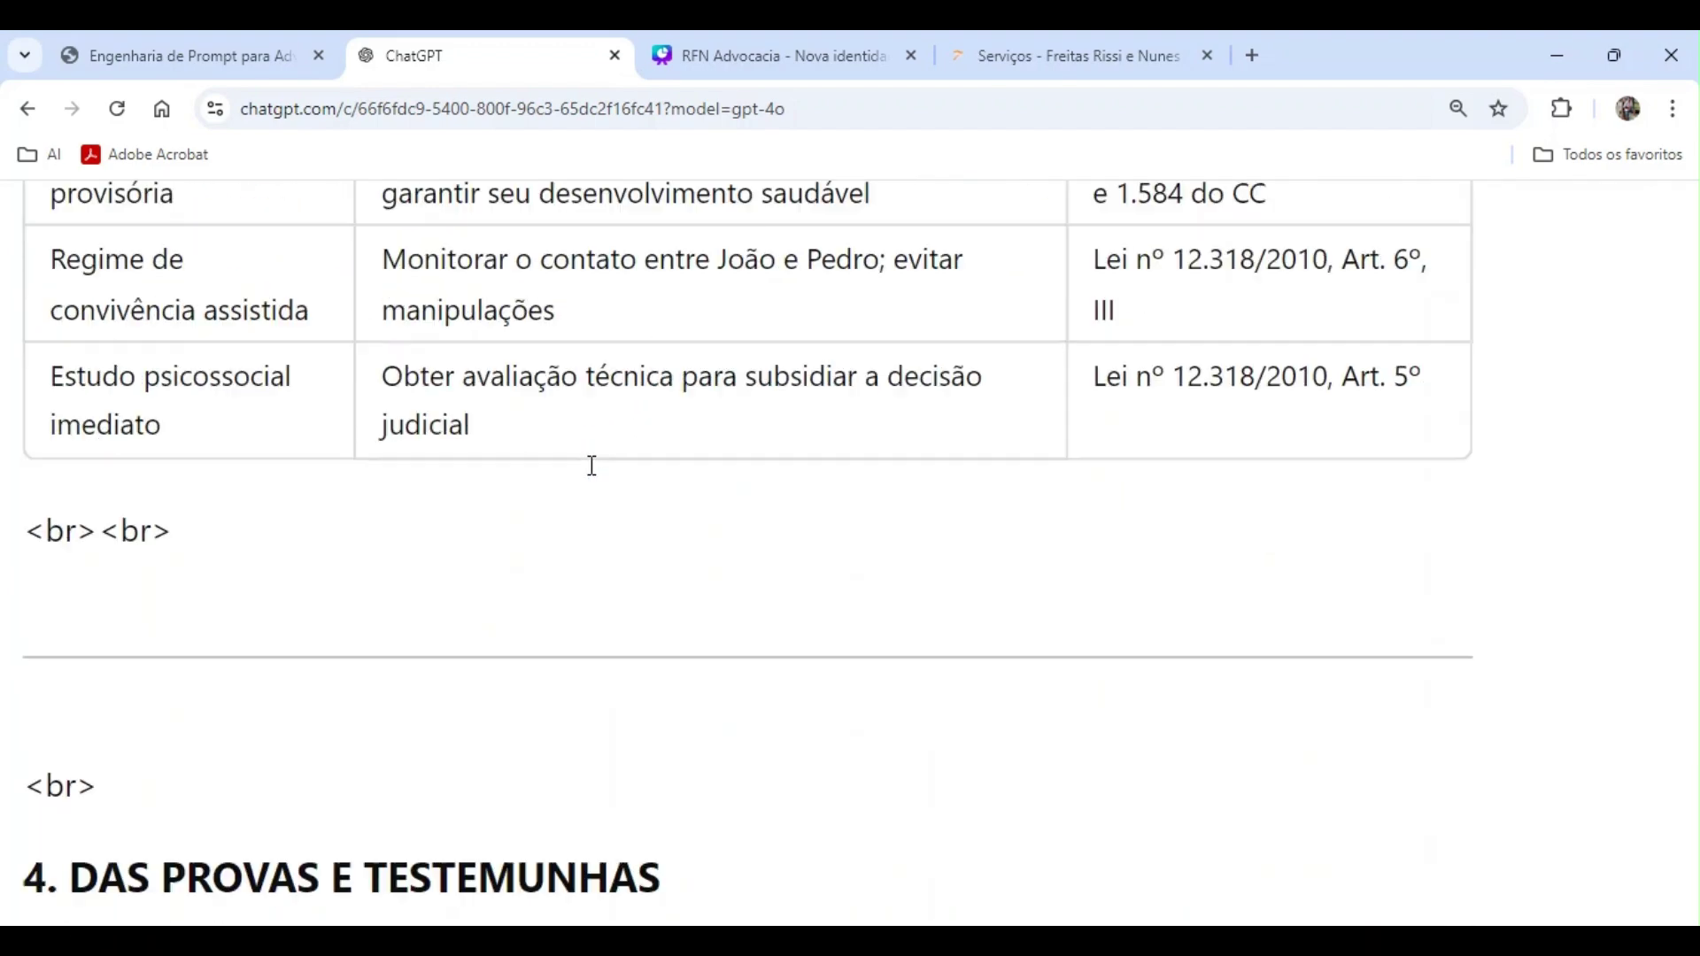
scroll(596, 476, down, 20)
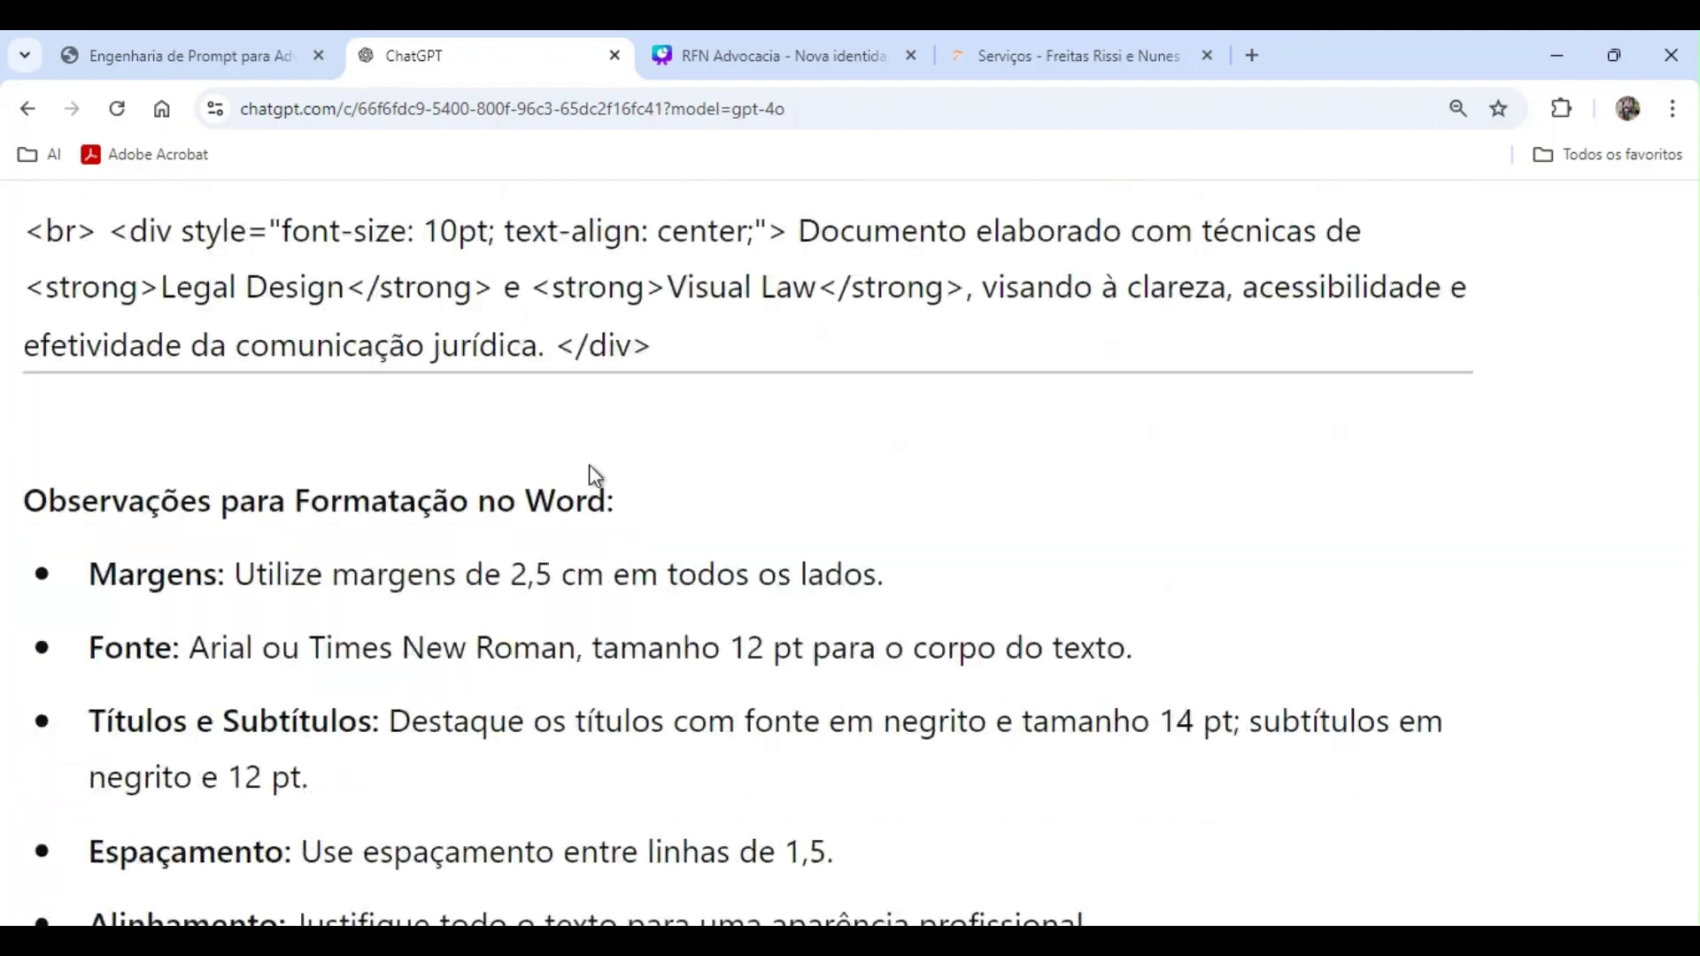
- Read the Word-formatted petition from "1.2. Interferência nas Comunicações" through "4.2. Provas Testemunhais" and the Legal Design notes, continuing to the Word document download reply
scroll(588, 470, up, 20)
scroll(591, 470, down, 20)
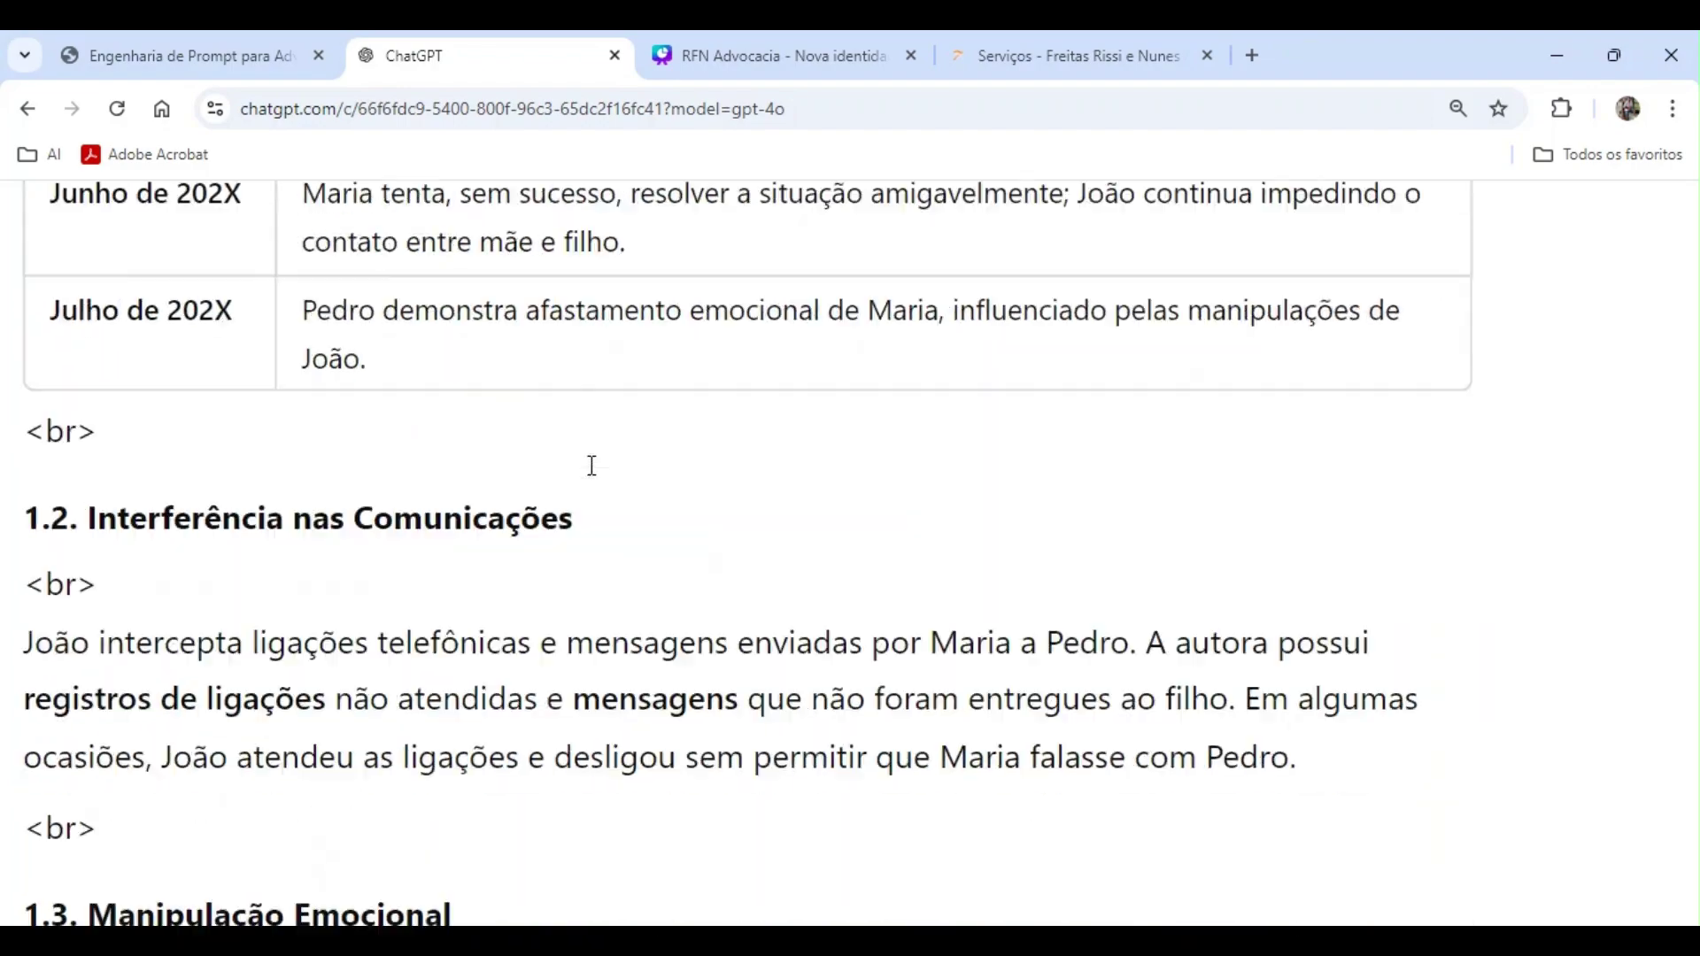
scroll(593, 466, down, 20)
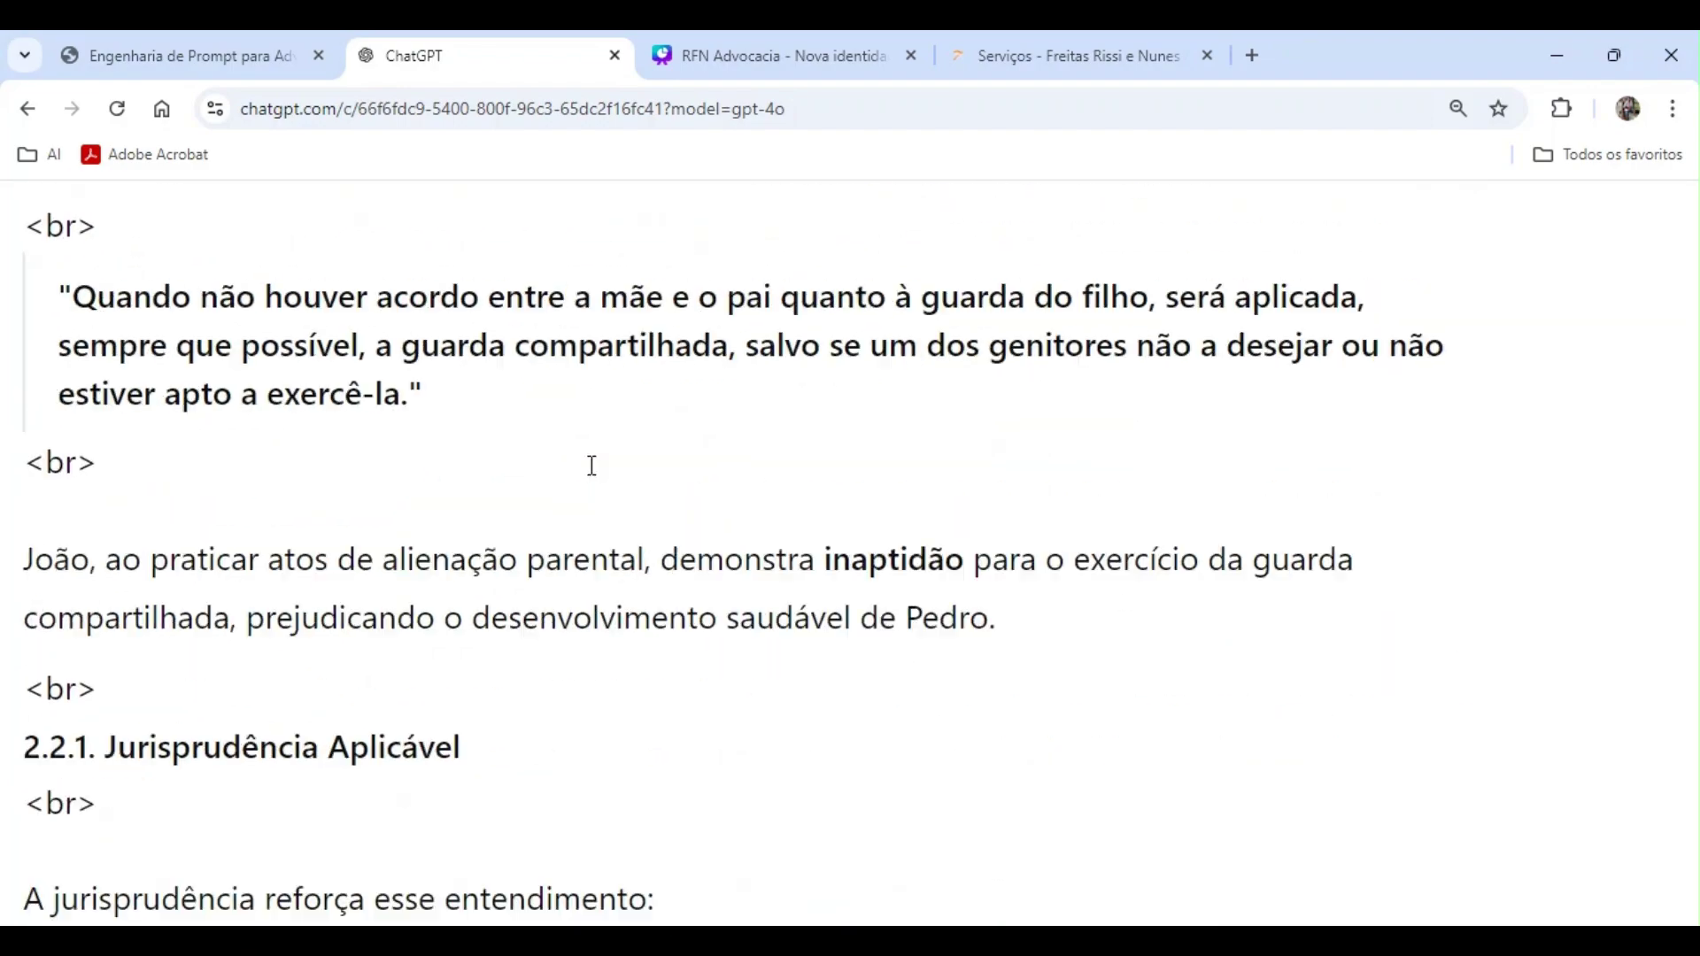
scroll(592, 467, down, 20)
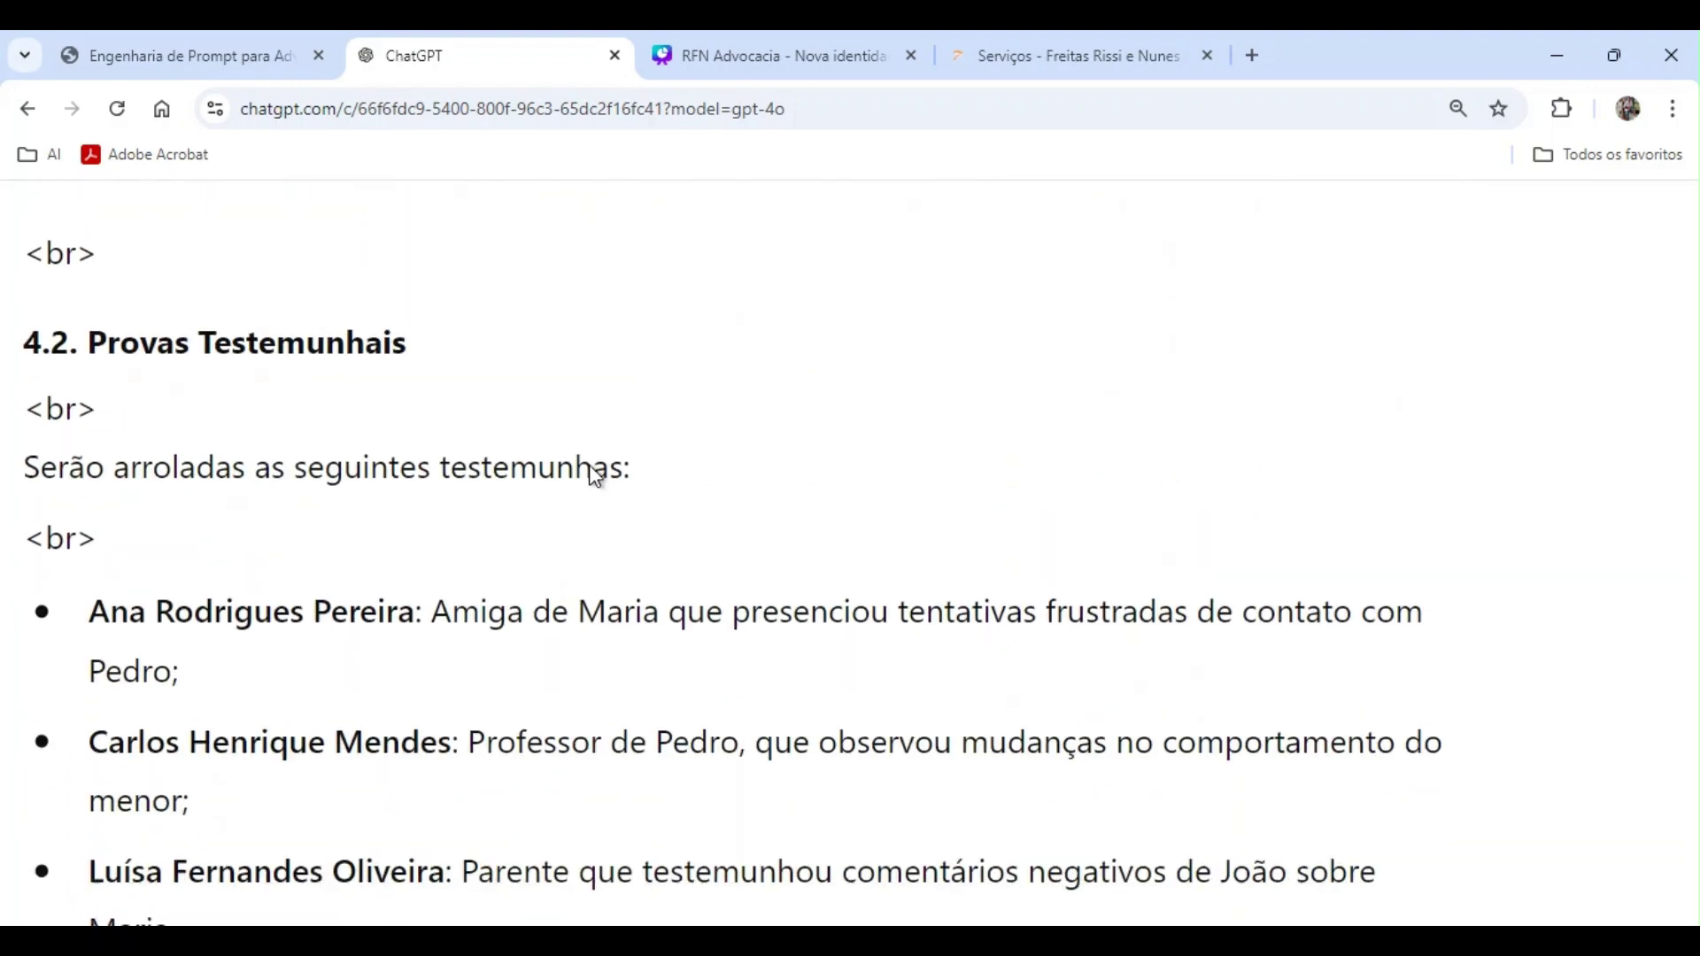
scroll(595, 476, down, 20)
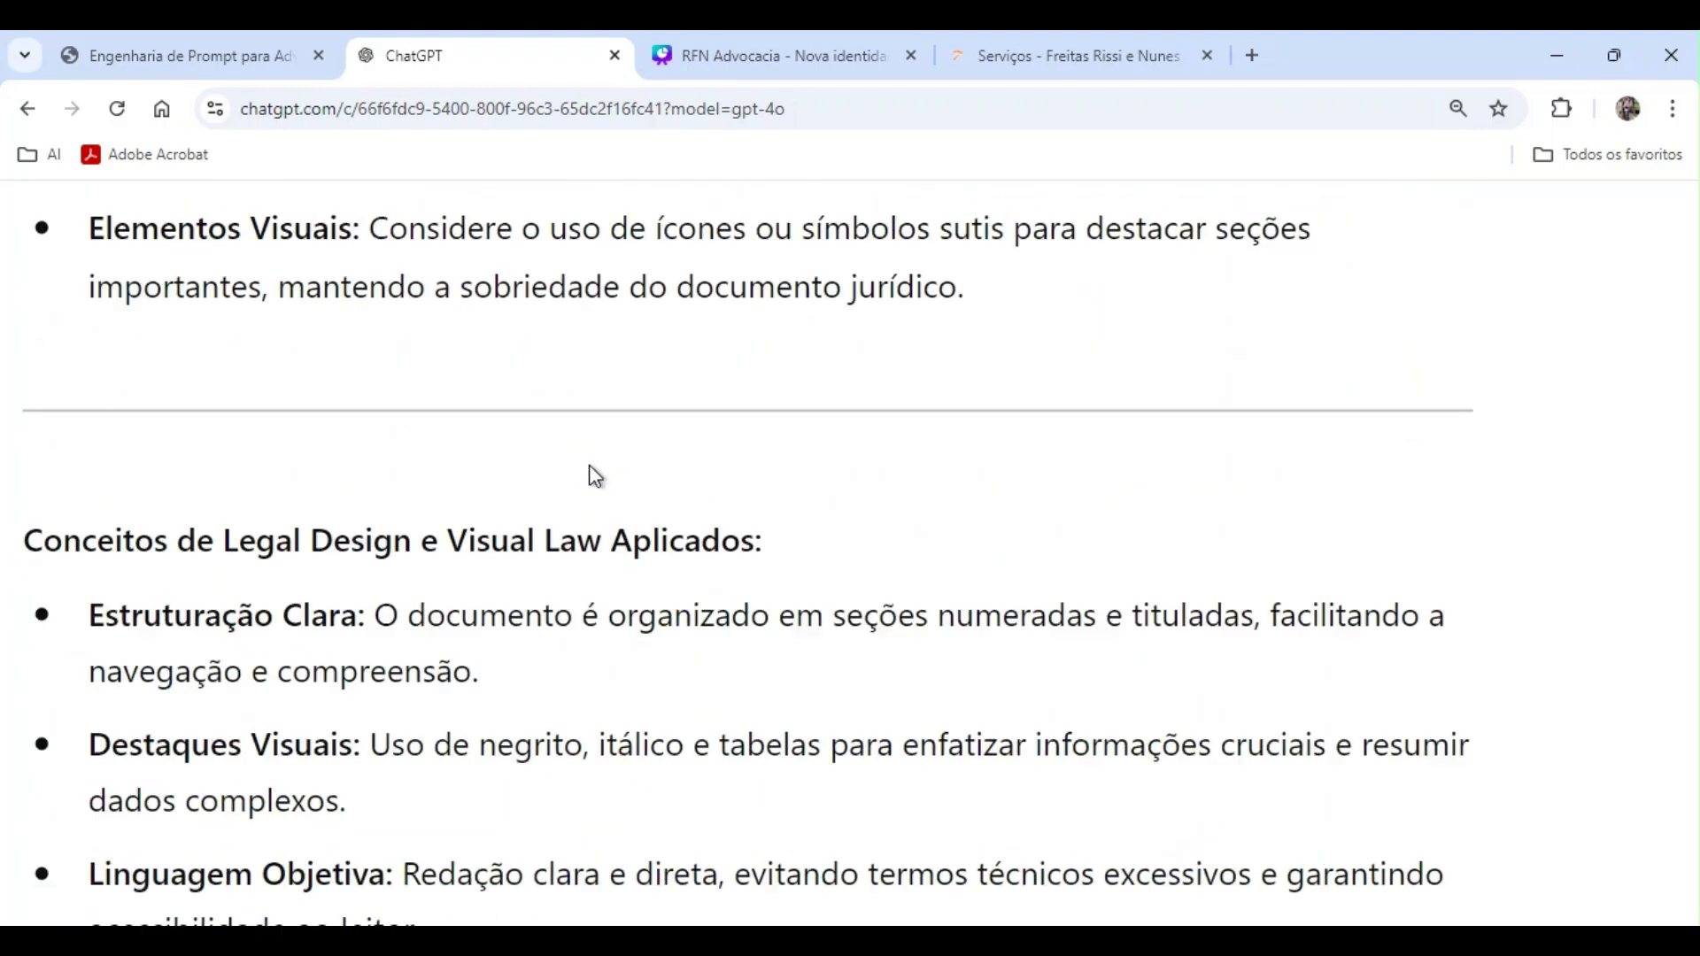
scroll(595, 477, down, 15)
scroll(592, 466, up, 8)
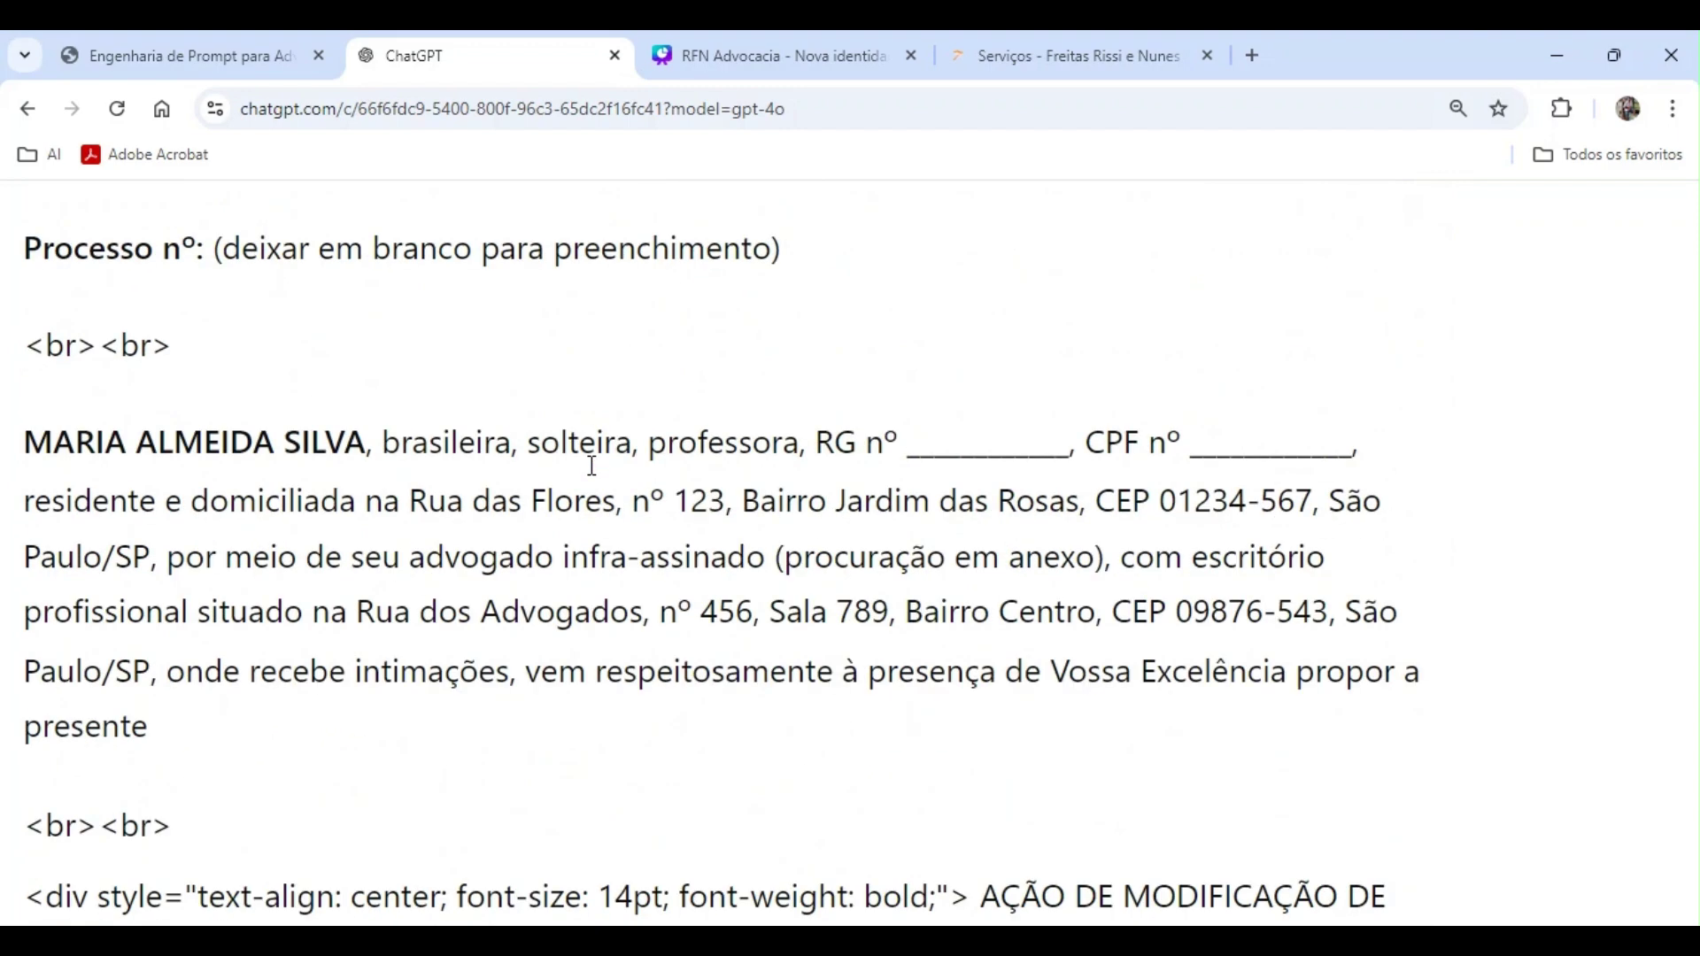
scroll(593, 466, up, 3)
scroll(593, 466, down, 15)
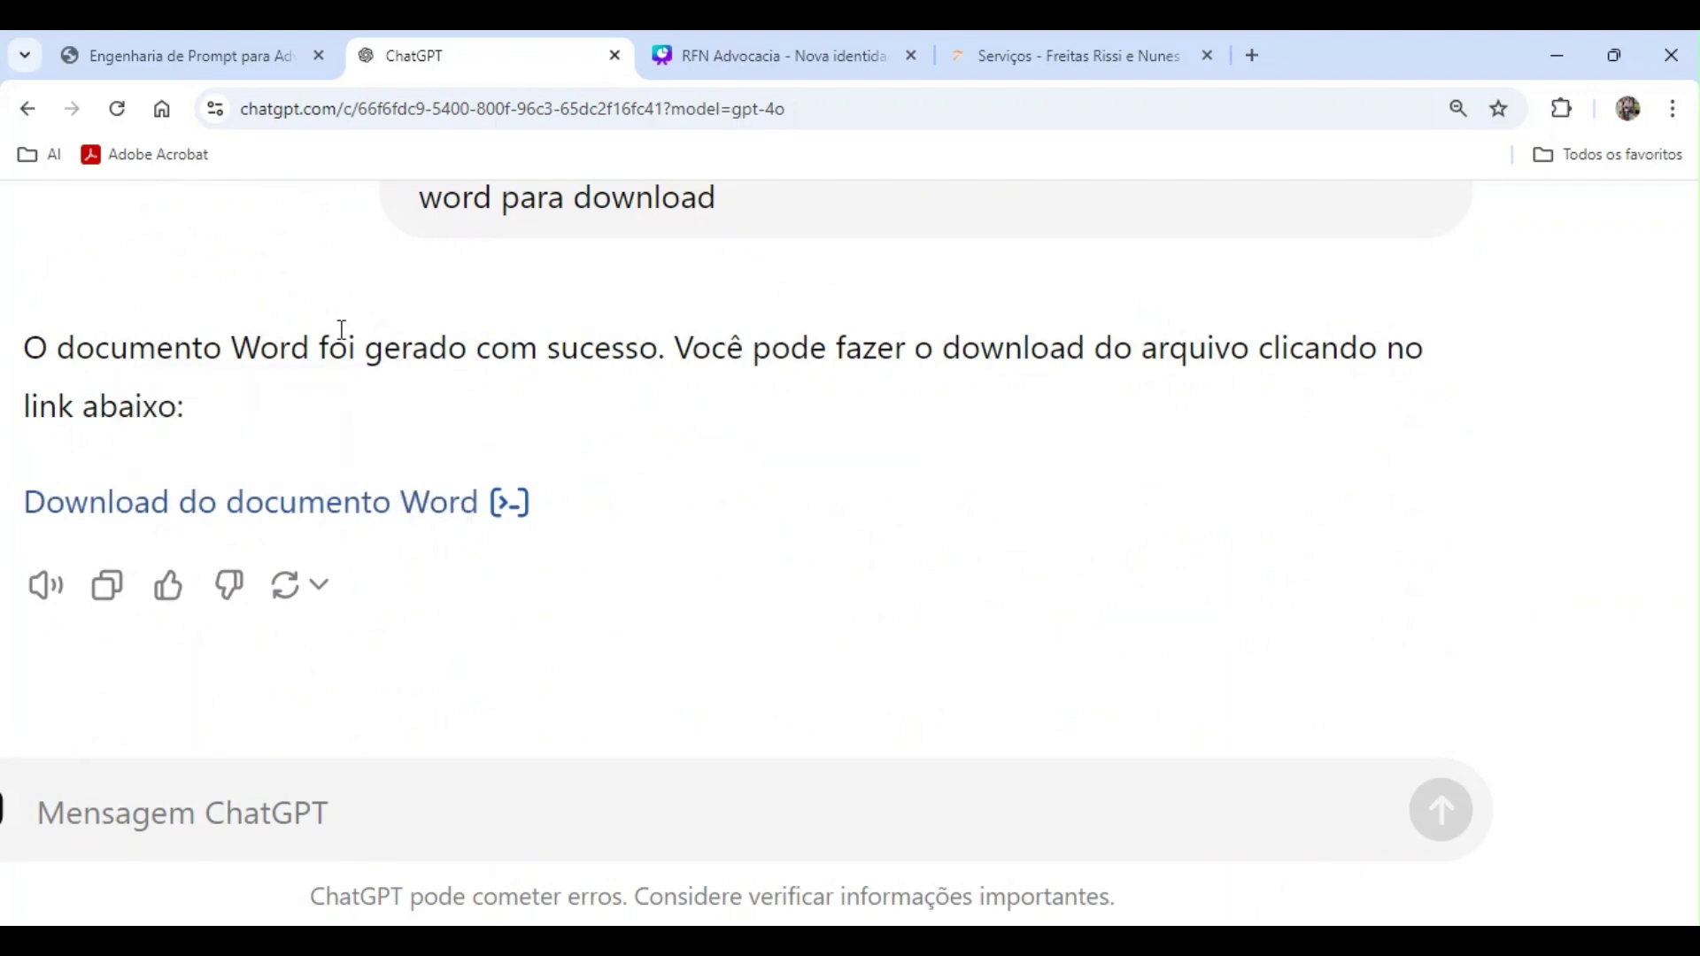
- Review the last petition's opening and law-firm header, the prompt requesting a downloadable Word file, and the preceding "Conceitos de Legal Design e Visual Law Aplicados" list
scroll(451, 372, up, 12)
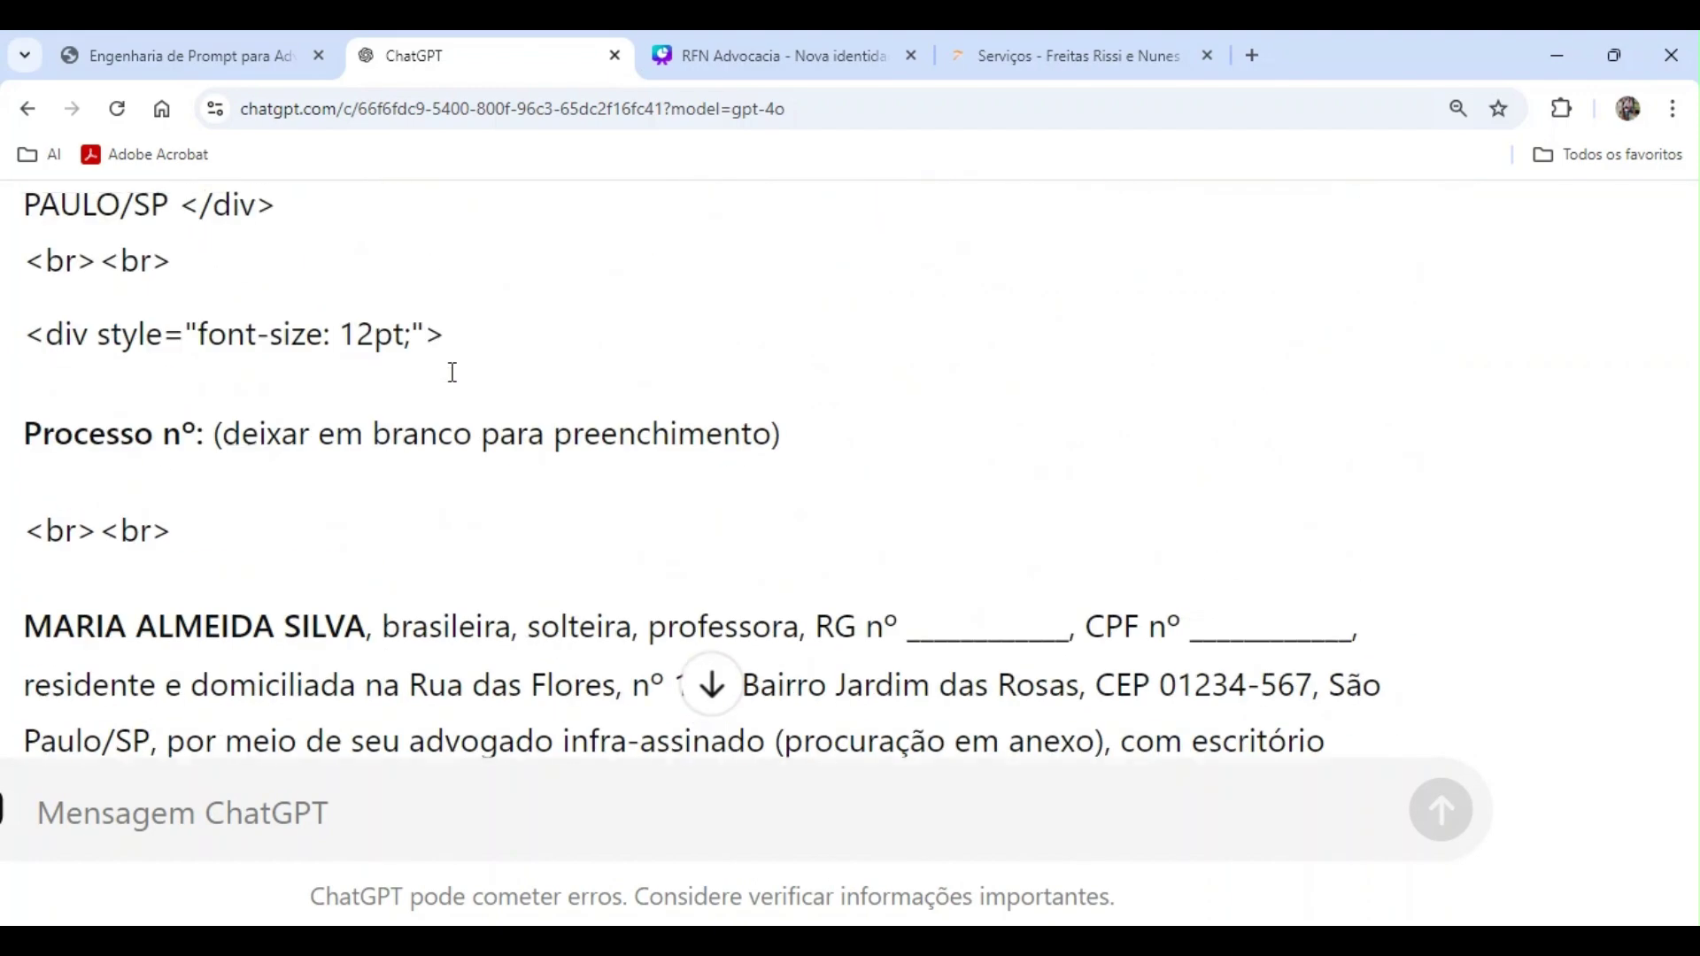
scroll(452, 372, down, 4)
scroll(718, 319, up, 10)
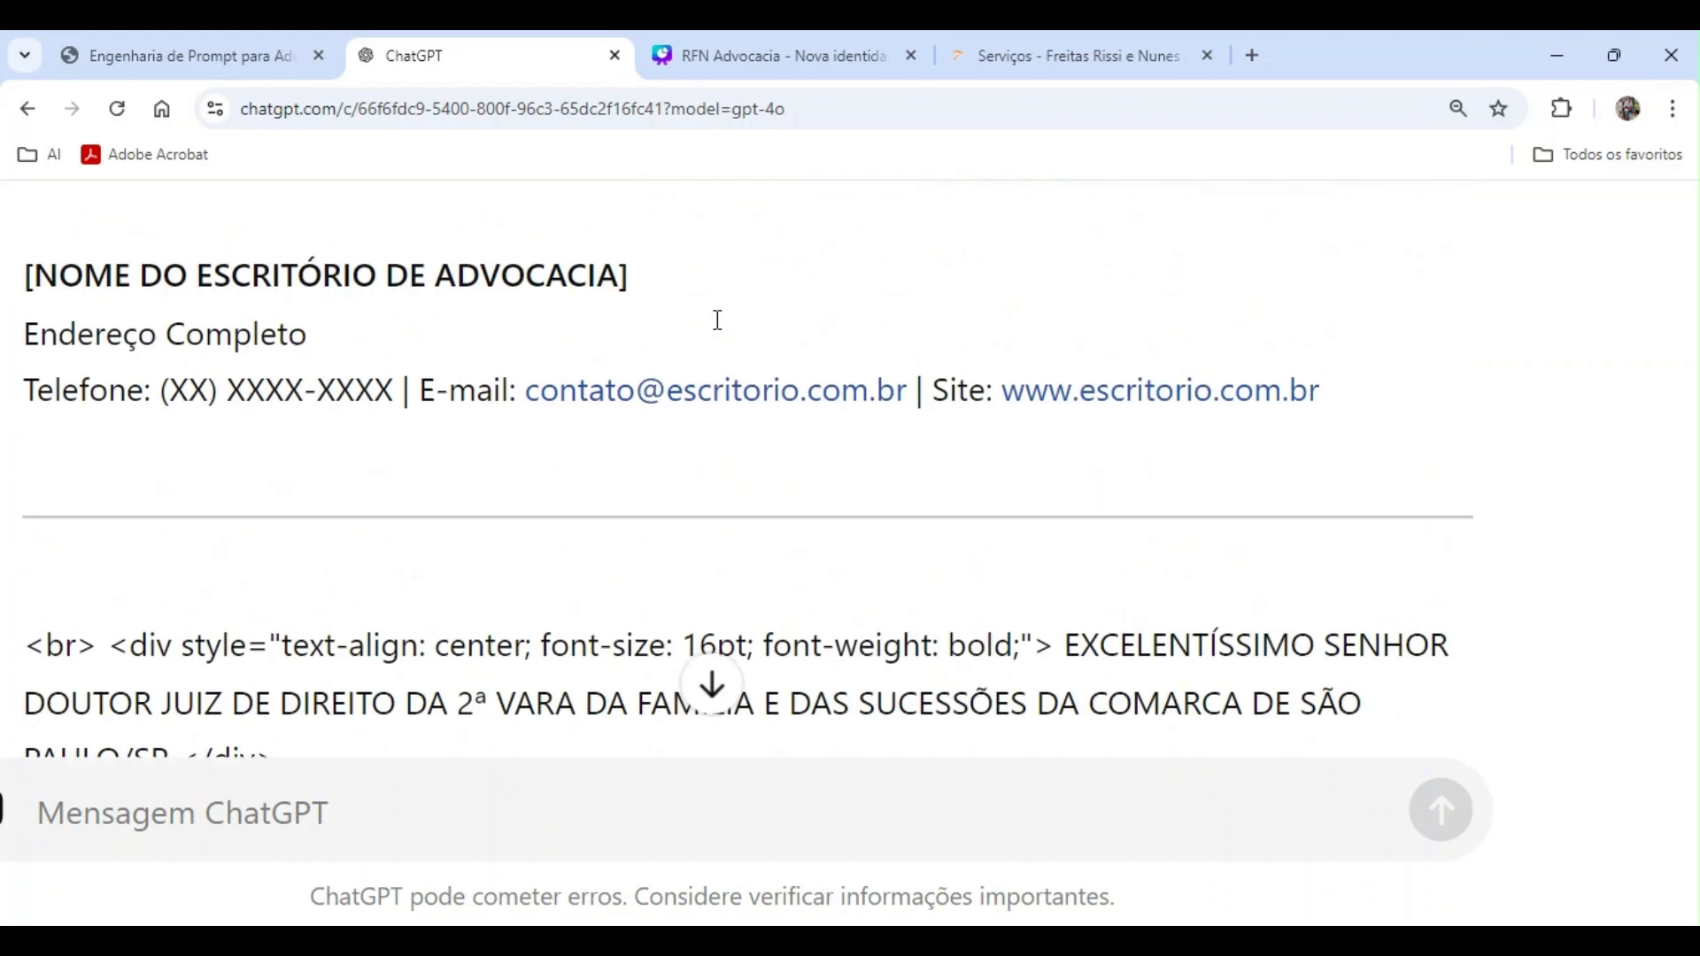
scroll(722, 331, up, 3)
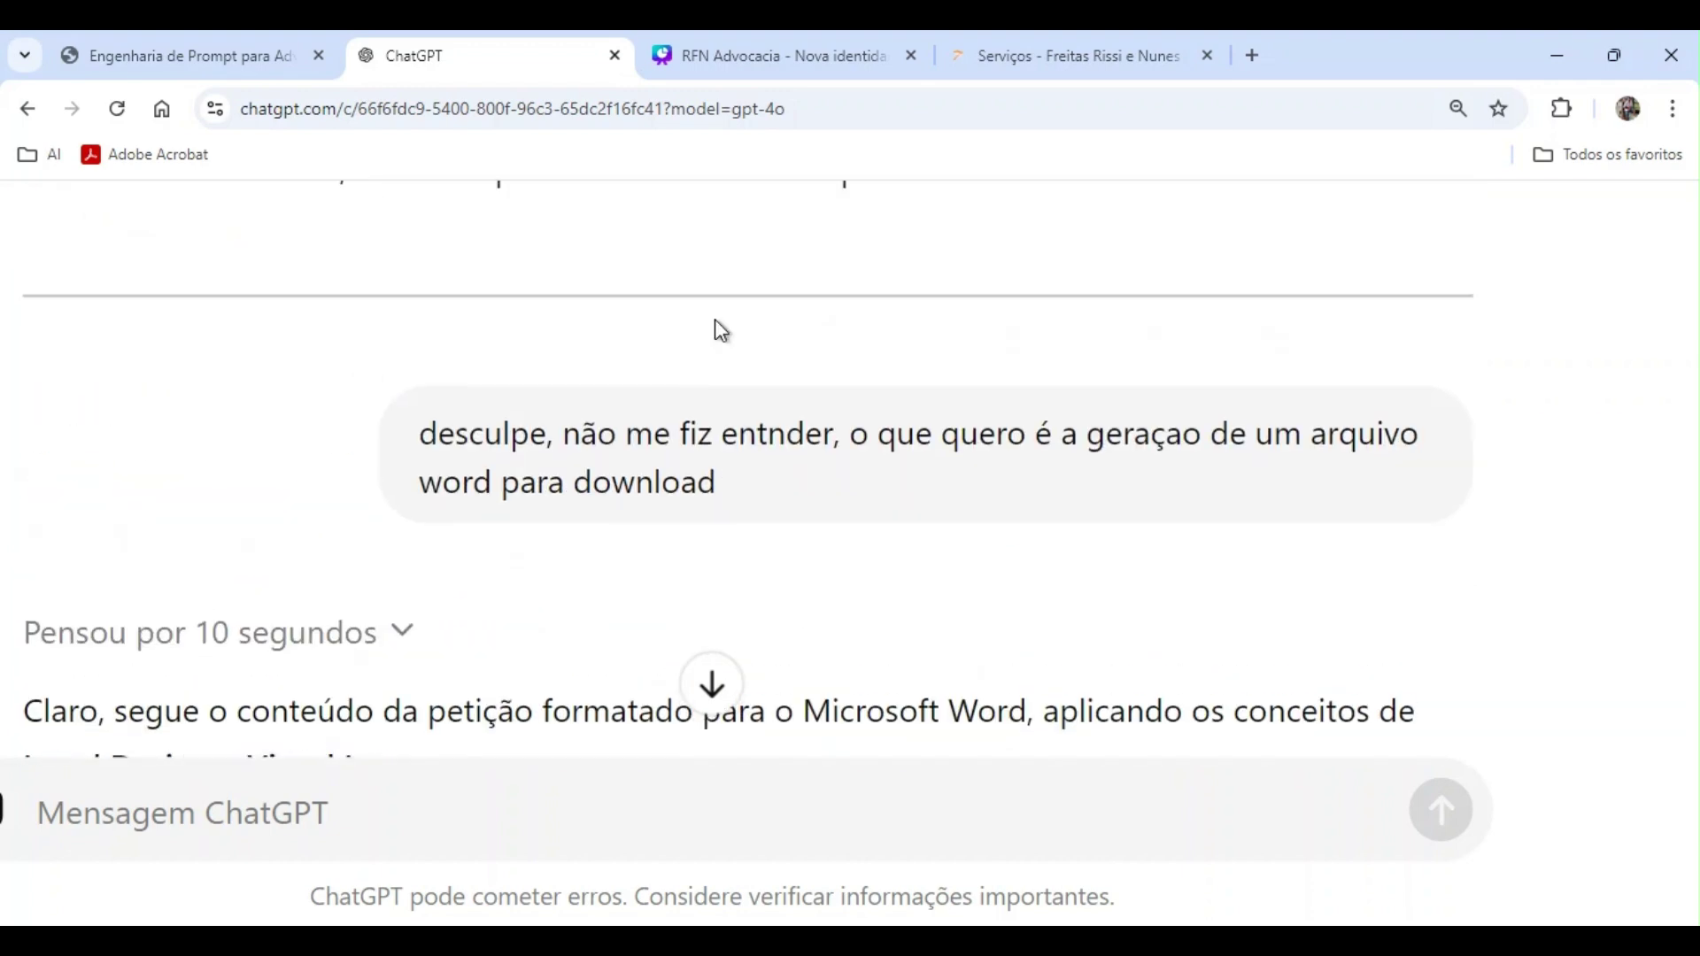
scroll(719, 325, up, 15)
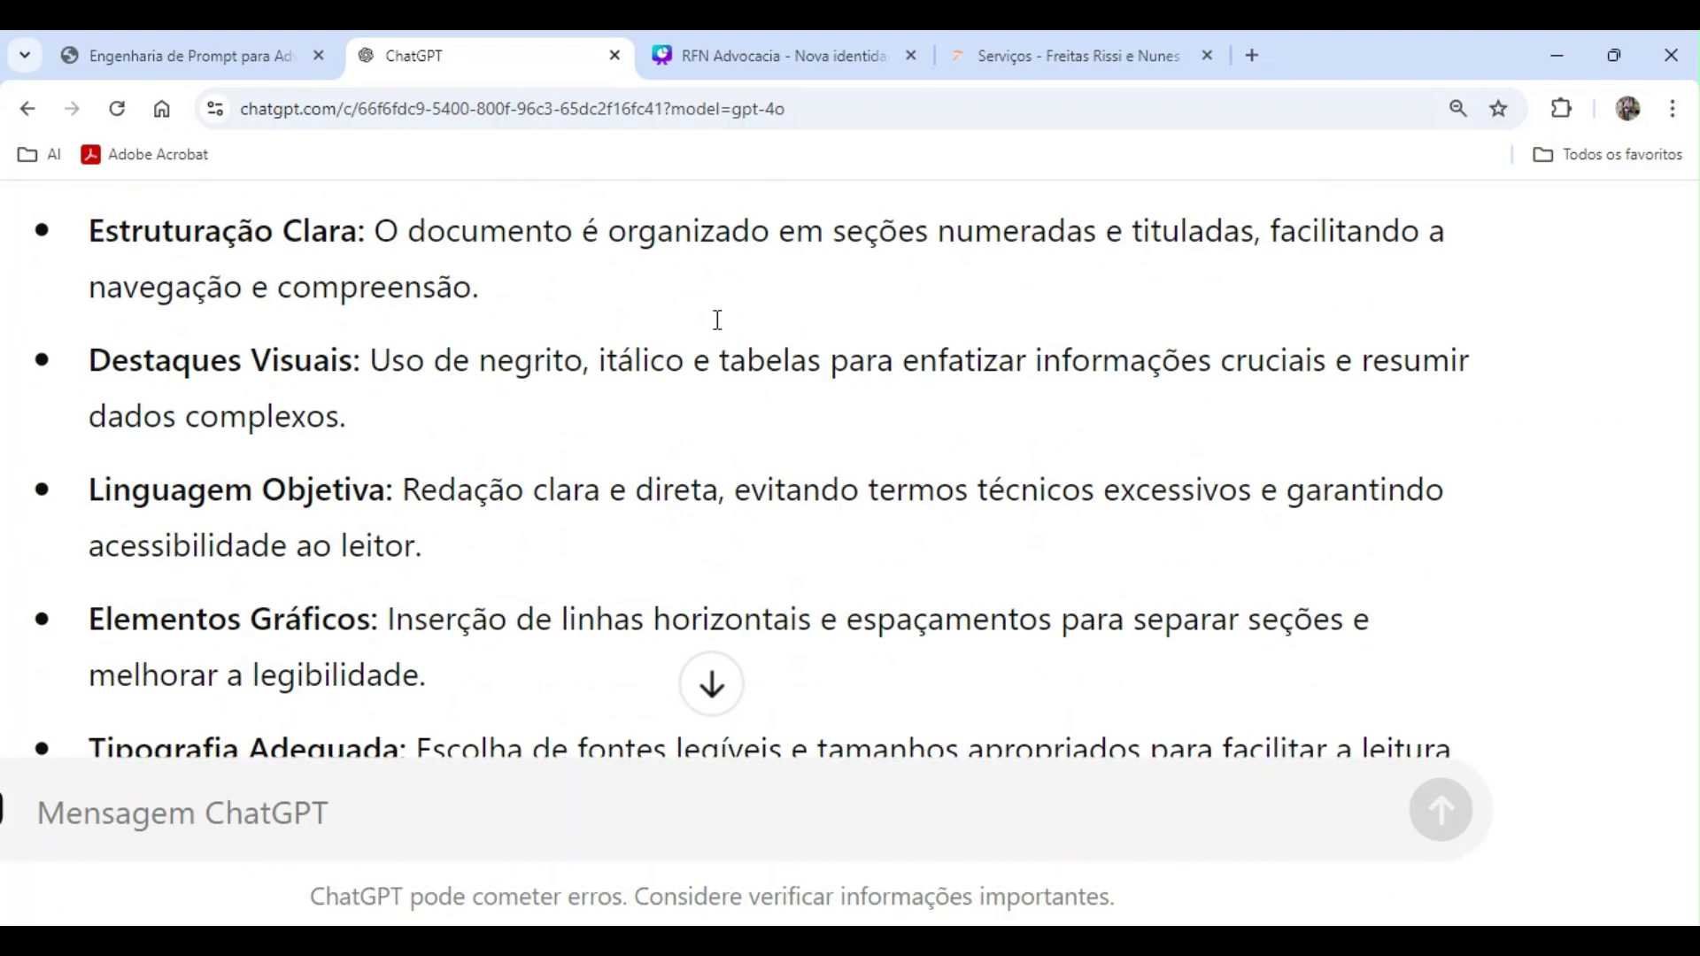
scroll(718, 320, up, 3)
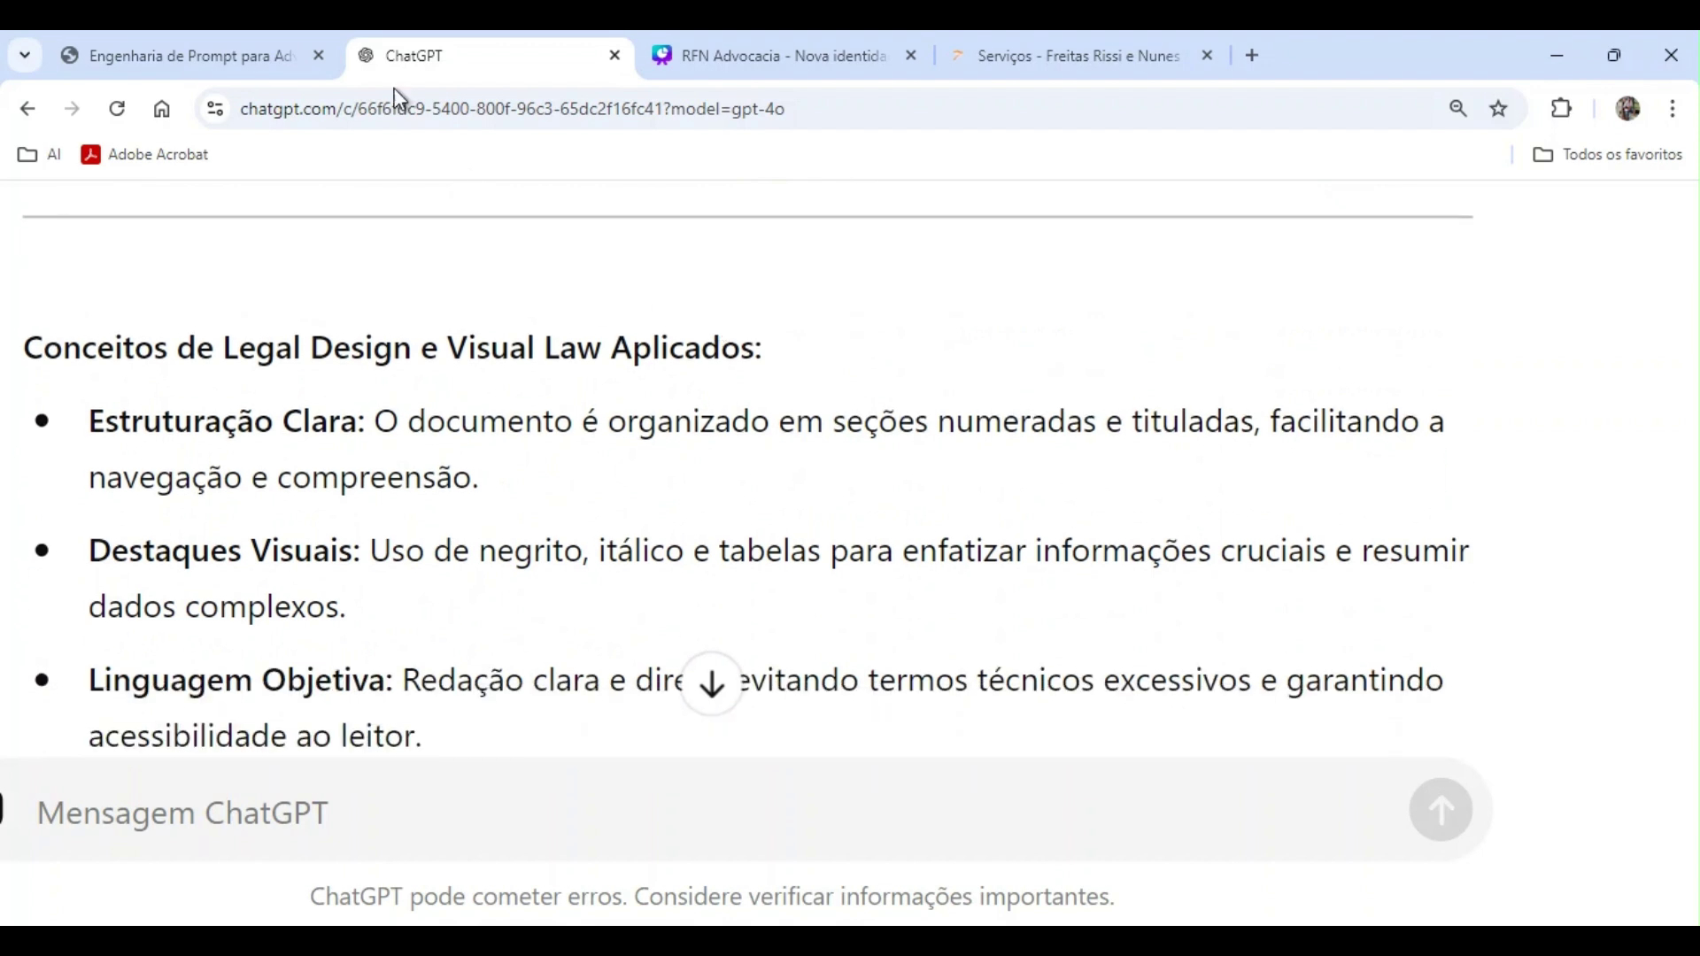